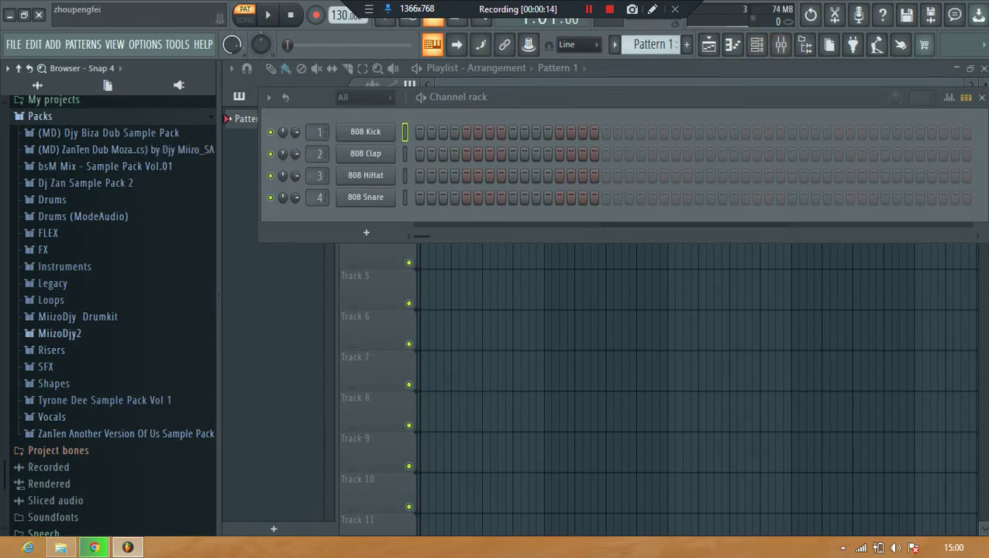
left_click(108, 133)
left_click(108, 150)
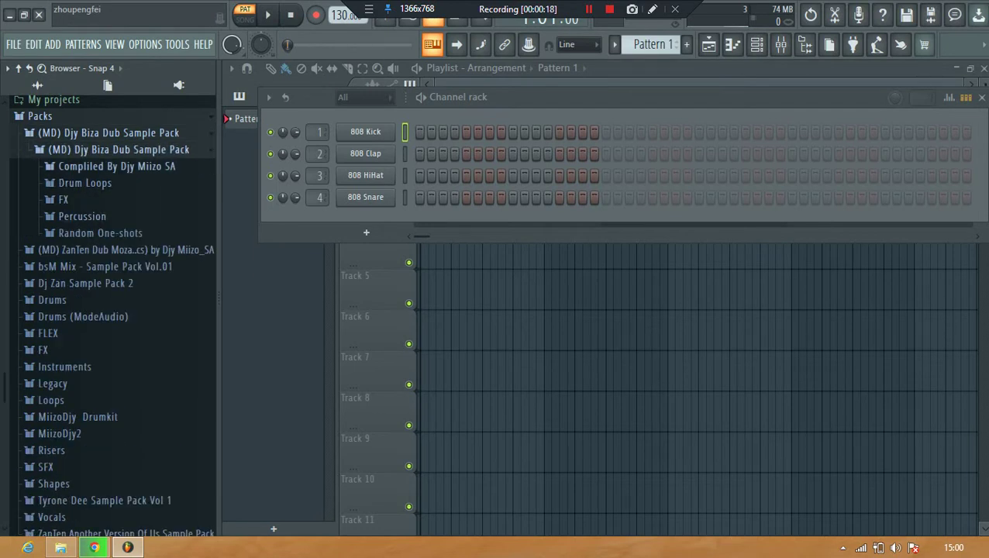
left_click(108, 133)
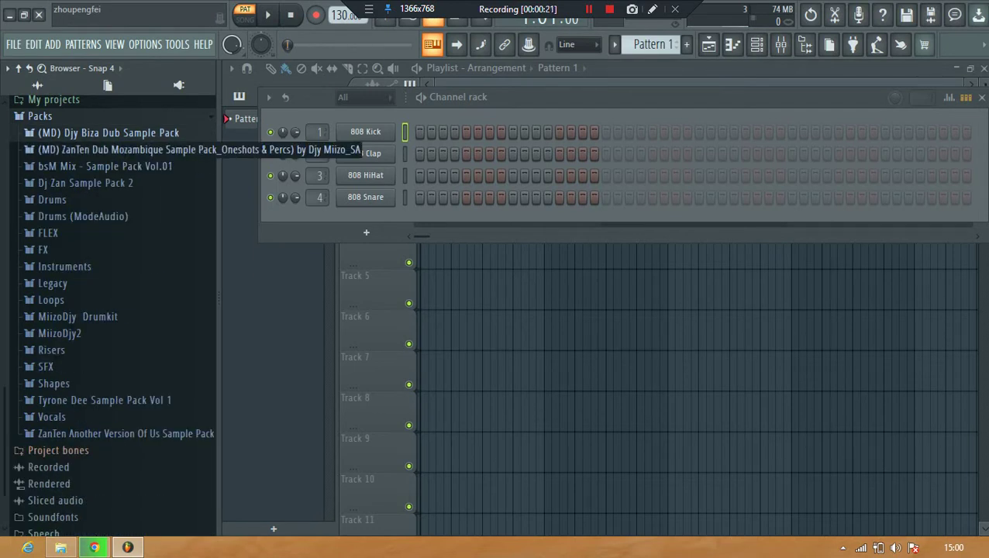
left_click(108, 150)
left_click(109, 149)
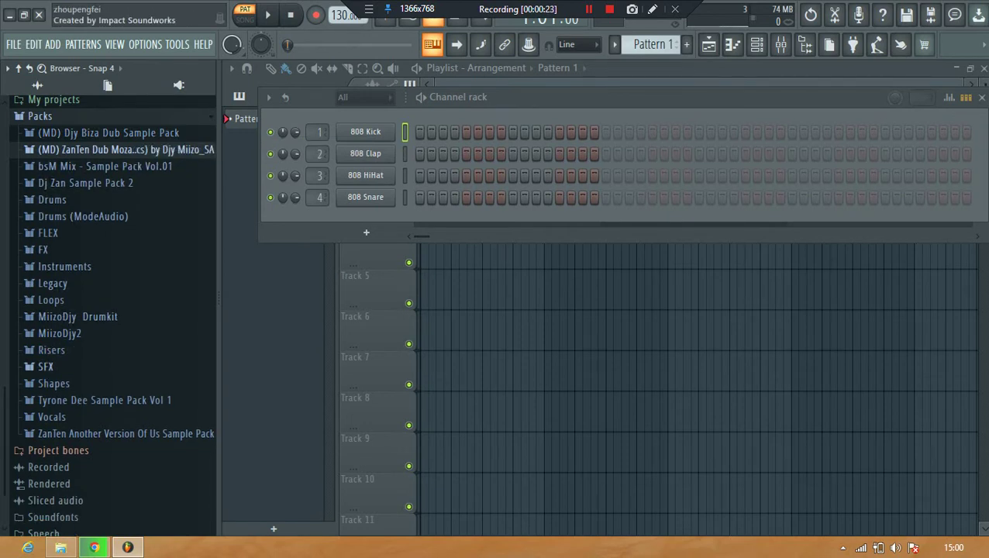
- Open the Mixer Presets folder inside the MiizoDjy Drumkit pack and bring up the mixer
left_click(77, 316)
left_click(87, 333)
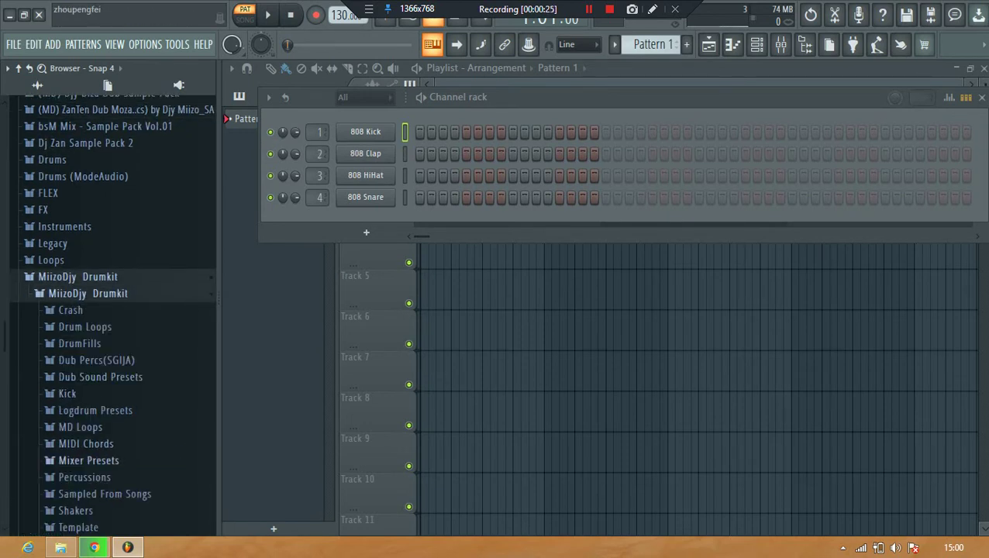
left_click(89, 460)
left_click(779, 45)
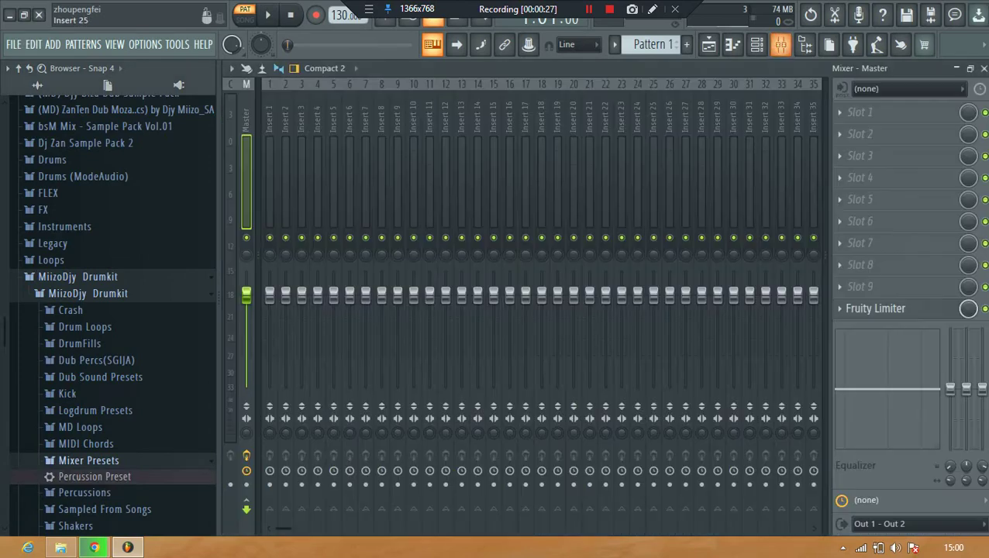
- Name mixer track Insert 5 with the preset name Drums
left_click(270, 183)
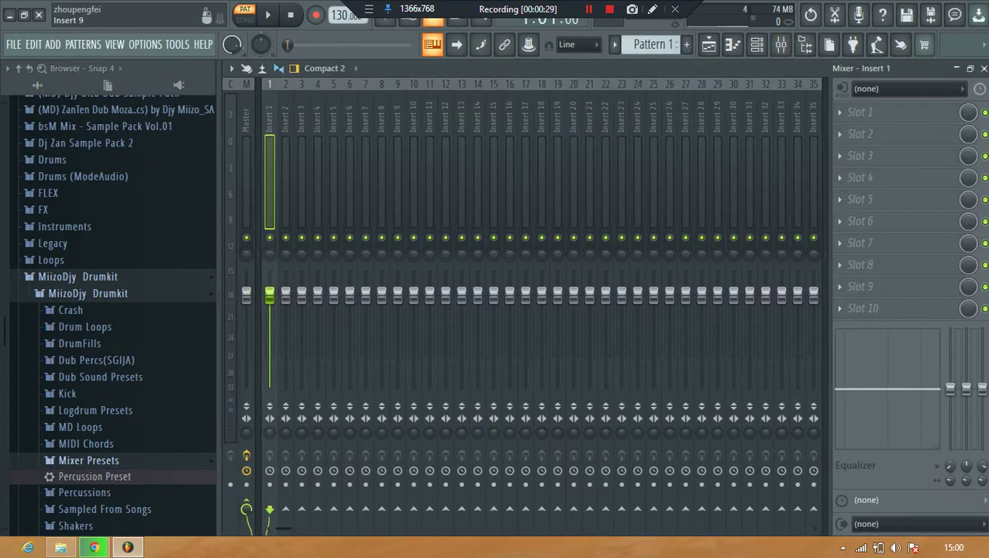
left_click(334, 183)
right_click(334, 116)
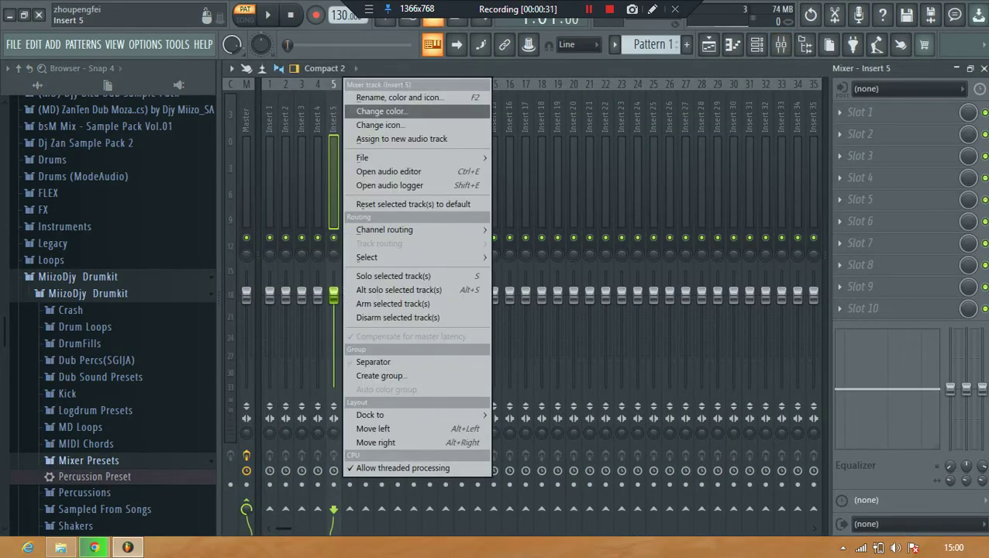
left_click(380, 98)
left_click(238, 74)
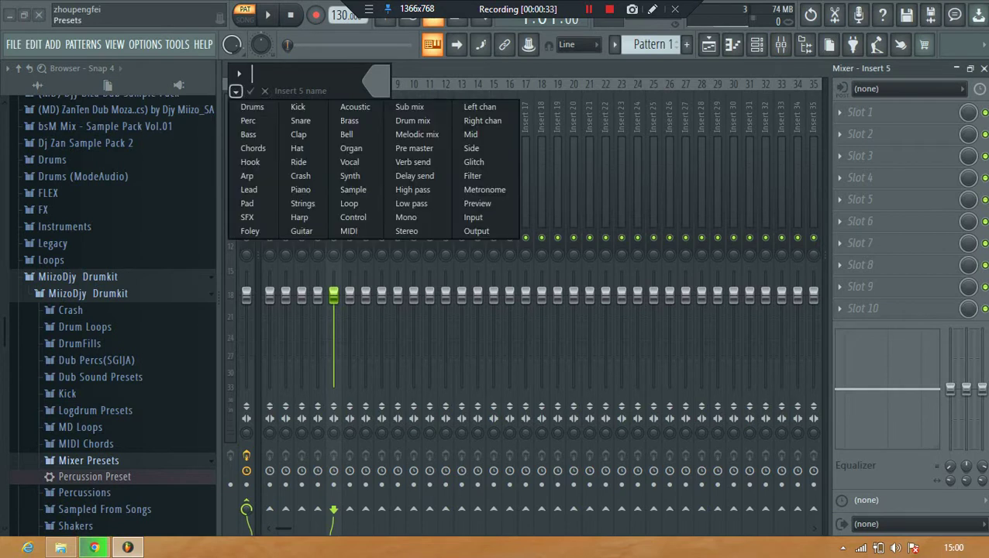
left_click(247, 106)
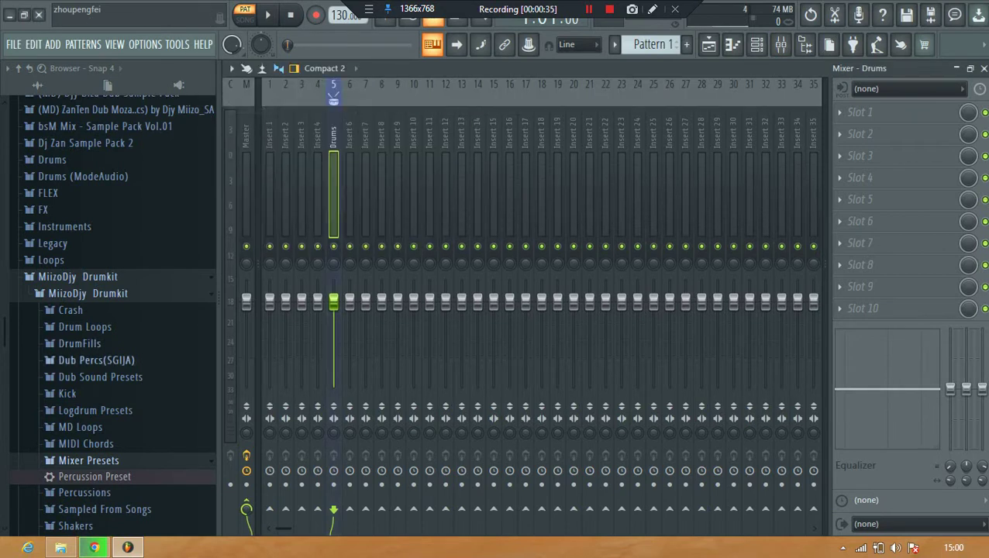
- Load the Percussion Preset onto mixer track 5, then close the mixer and collapse the Mixer Presets folder
left_click_drag(86, 477, 326, 250)
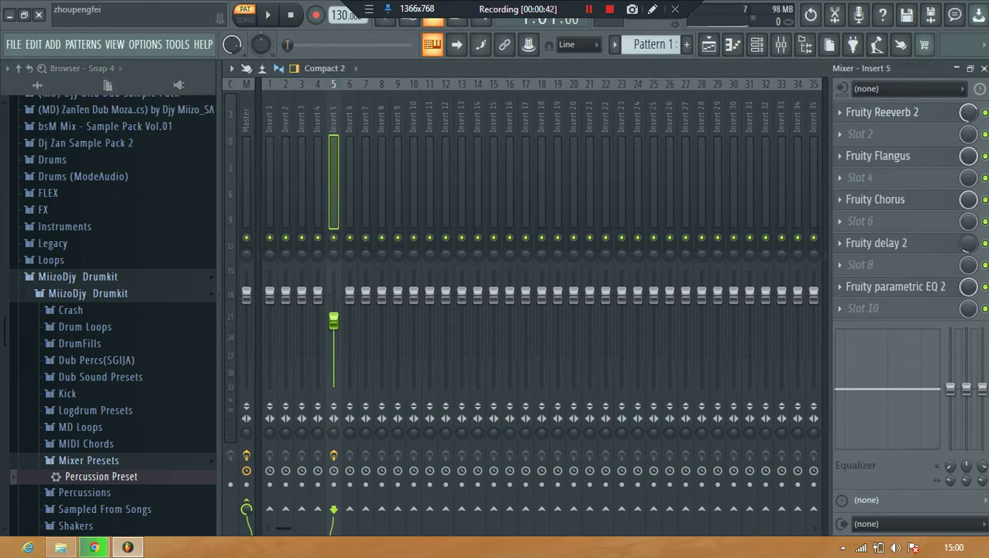
left_click(983, 68)
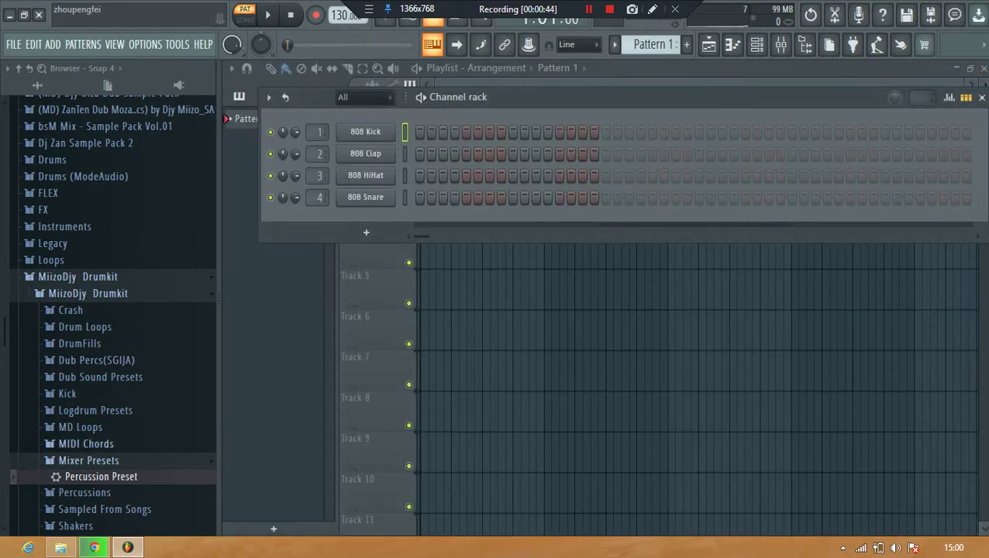
left_click(90, 461)
- Route the 808 Kick, Clap, HiHat and Snare channels to mixer track 5
left_click_drag(319, 132, 318, 127)
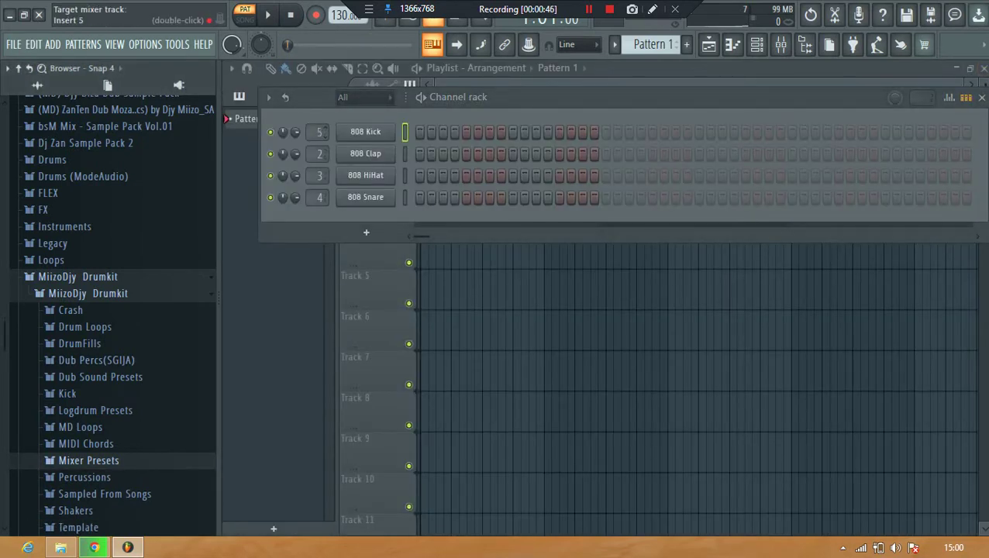
scroll(319, 175, "up", 4)
scroll(318, 197, "up", 3)
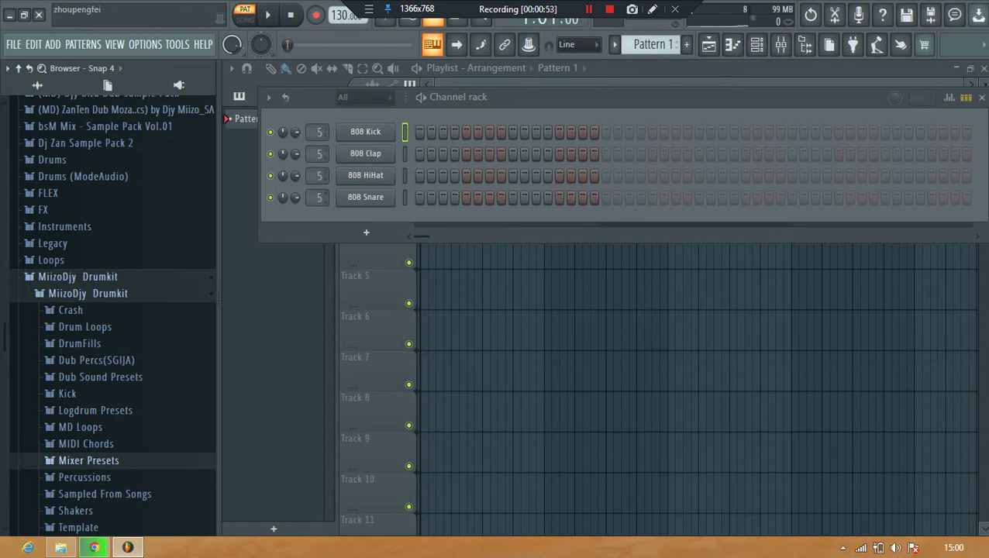
- Audition the MD Perc samples in the drumkit's Dub Percs(SGIJA) folder
left_click(85, 327)
left_click(86, 326)
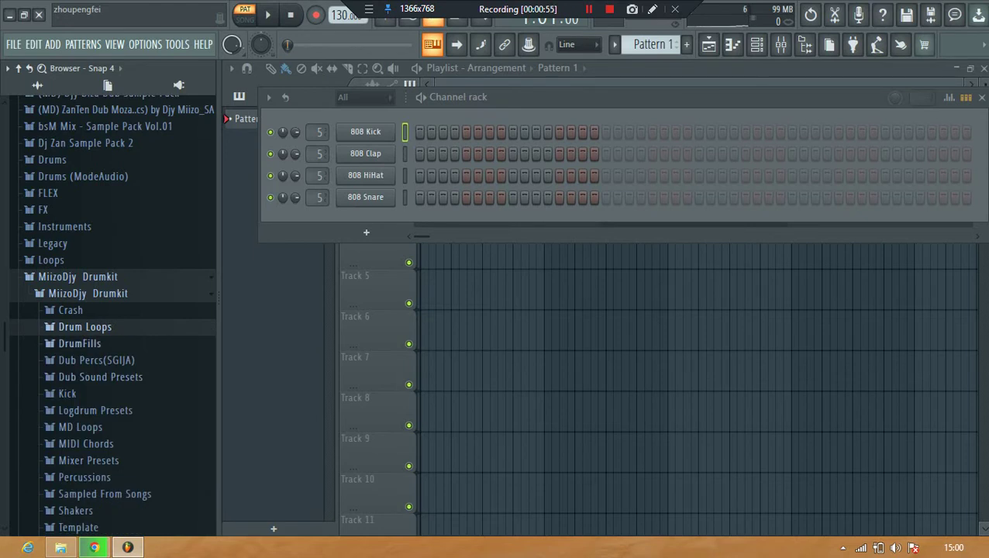
left_click(96, 360)
left_click(96, 376)
left_click(96, 391)
left_click(98, 407)
scroll(98, 407, "down", 3)
left_click(100, 421)
left_click(98, 407)
left_click(98, 392)
key("Down")
key("Up")
key("Up")
key("Up")
key("Up")
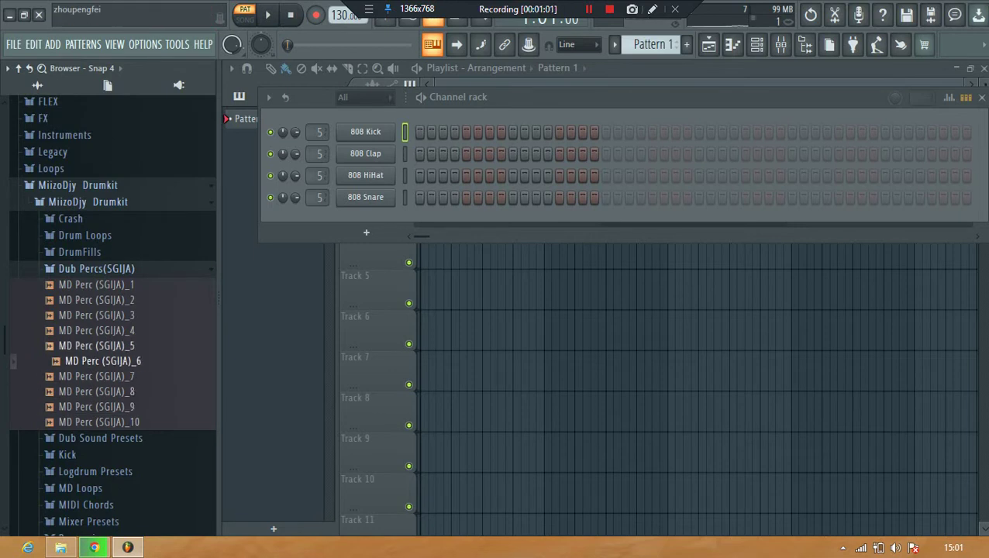
- Replace the 808 Kick channel's sample with MD Perc (SGIJA)_4
left_click(102, 331)
left_click(103, 345)
left_click_drag(102, 331, 361, 131)
- Replace the 808 Clap channel's sample with MD Perc (SGIJA)_6 and collapse the Dub Percs(SGIJA) folder
left_click(99, 376)
left_click(101, 392)
key("Up")
key("Up")
left_click_drag(102, 361, 358, 157)
left_click(101, 300)
left_click(96, 269)
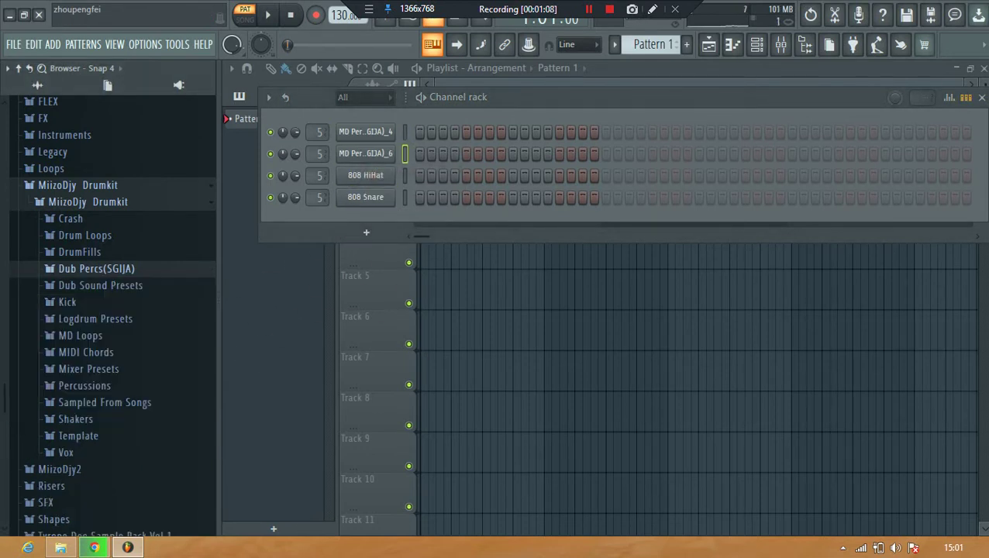
- Check the two loaded MD Perc channels and set mixer track 5's volume to 100% (0.0 dB)
left_click(365, 131)
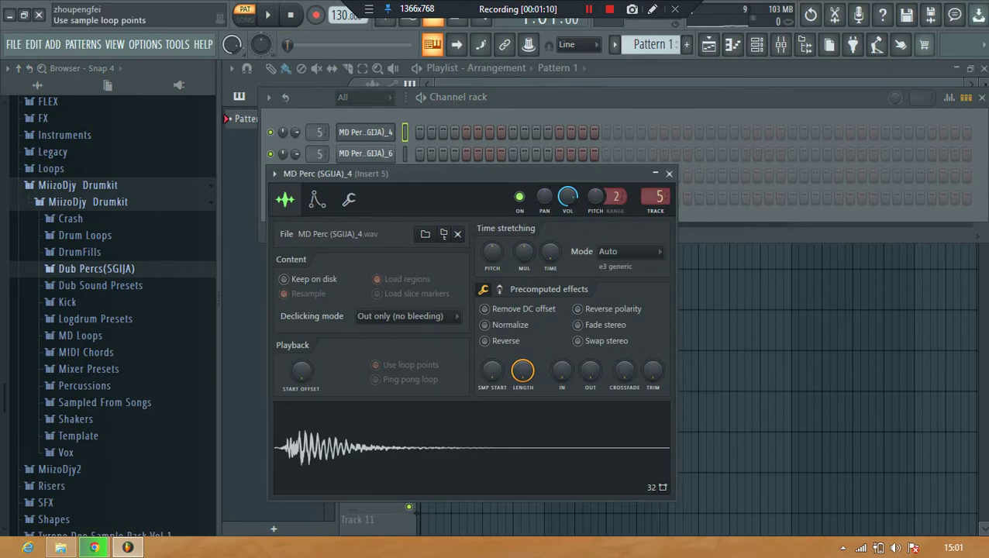
left_click(365, 153)
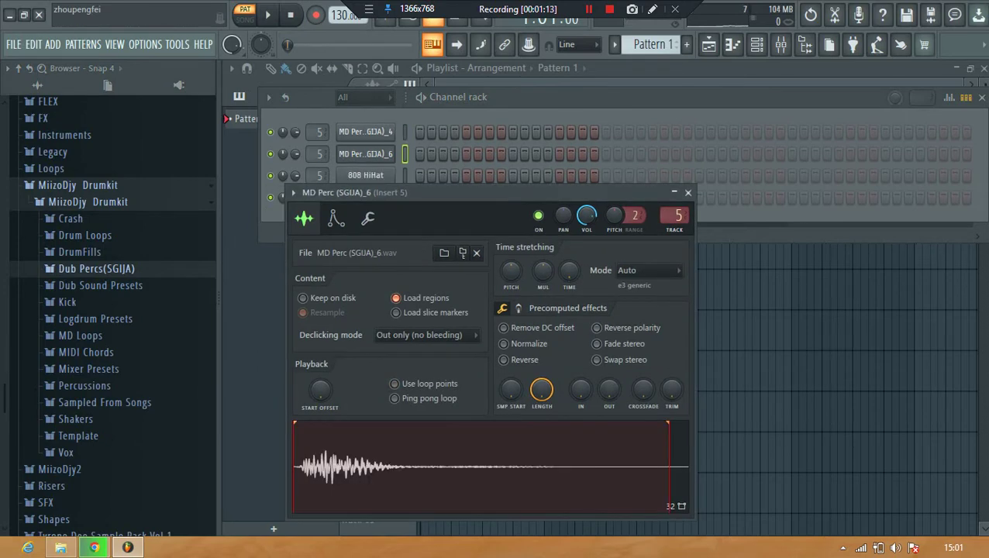
left_click(445, 112)
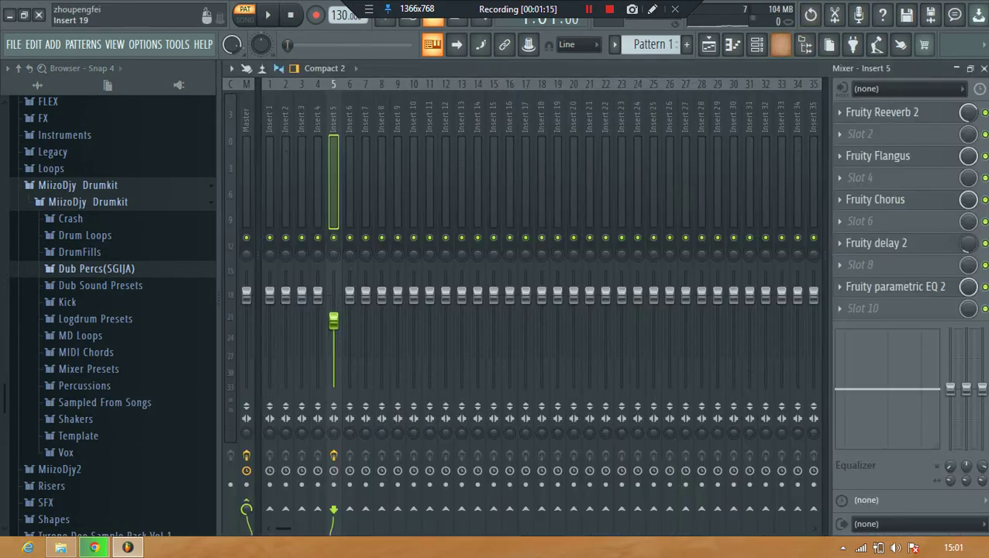
key("F9")
left_click_drag(333, 320, 333, 294)
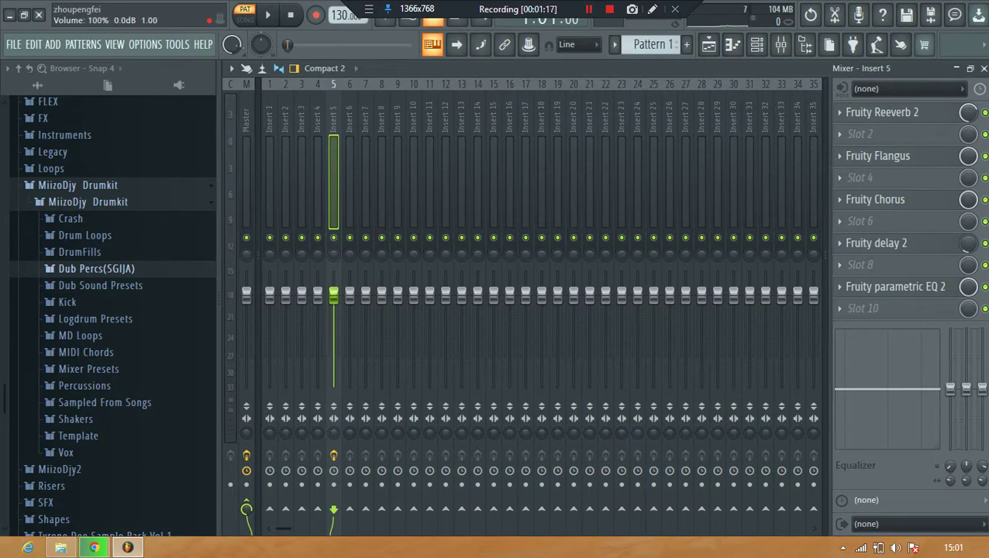
left_click(984, 68)
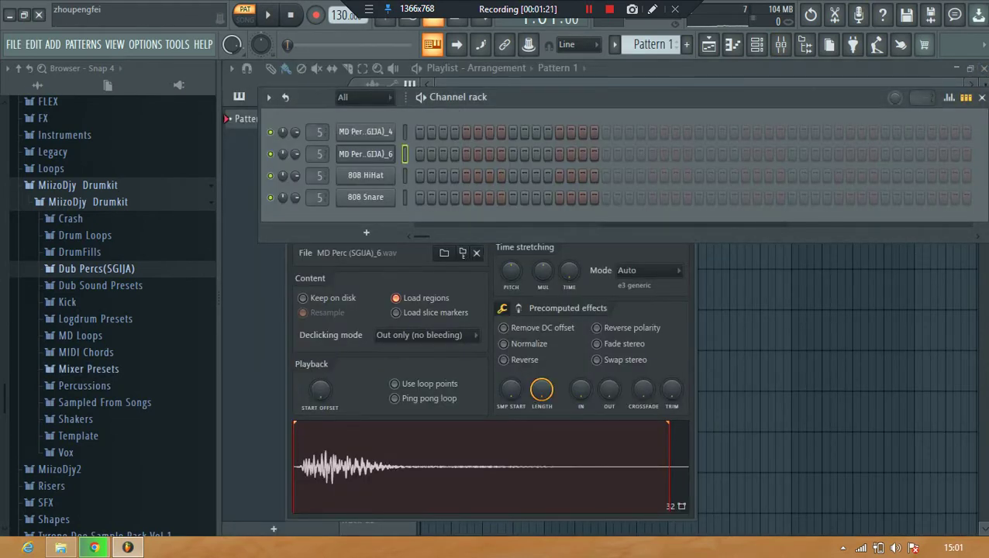
- Audition samples in the drumkit's Percussions folder and replace the 808 HiHat channel's sample with MDPerc6
left_click(88, 369)
left_click(88, 369)
left_click(105, 403)
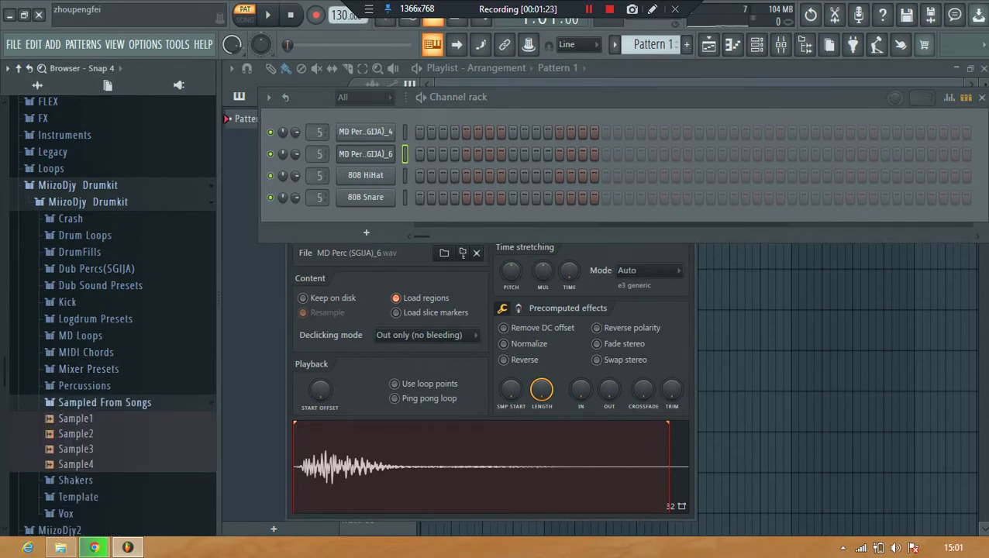
left_click(85, 385)
left_click(76, 390)
left_click(76, 405)
scroll(77, 404, "down", 4)
key("Down")
key("Down")
key("Down")
key("Down")
left_click_drag(83, 284, 366, 175)
- Audition the remaining percussion samples and replace the 808 Snare channel's sample with MDPerc9
key("Down")
key("Down")
key("Down")
key("Down")
key("Up")
key("Up")
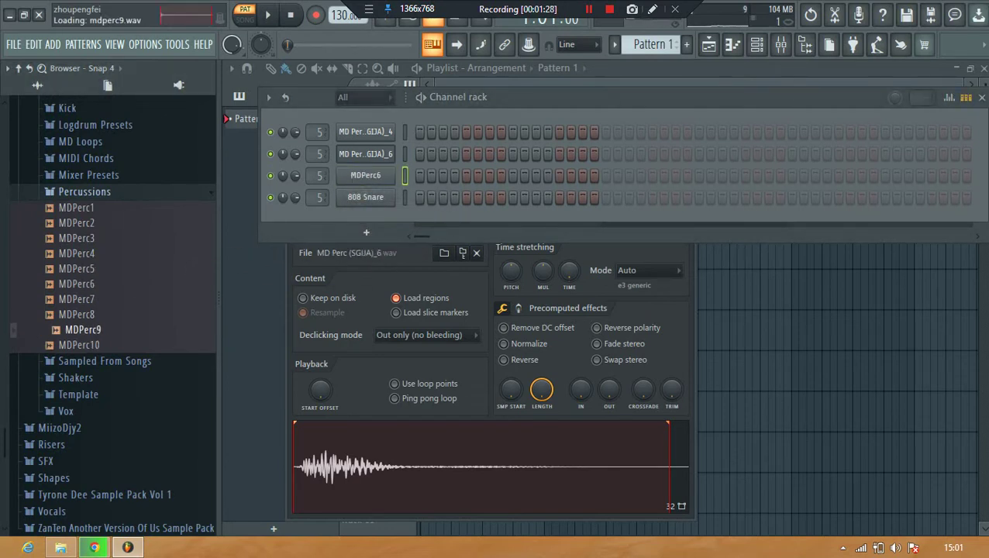
key("Down")
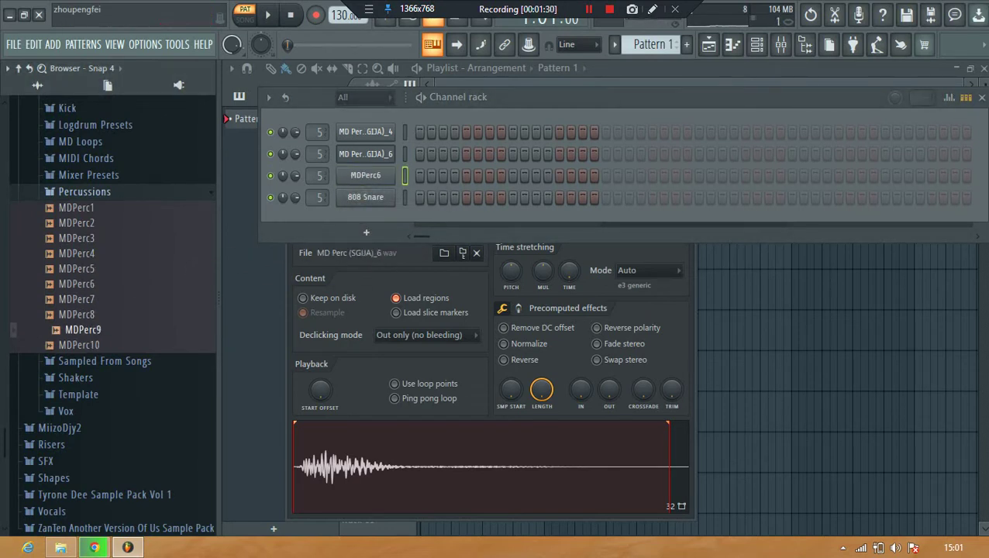
left_click_drag(83, 329, 366, 198)
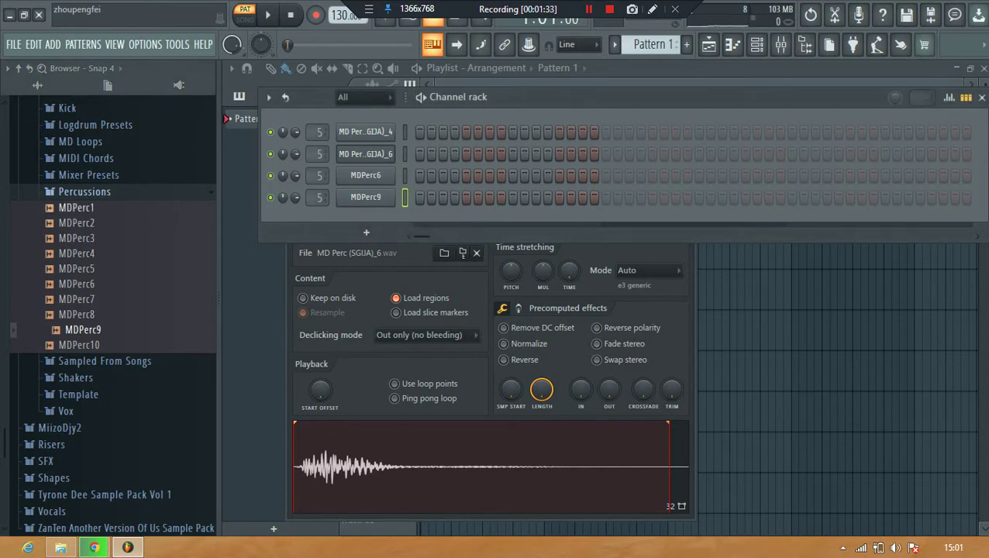
- Audition the samples MDPerc1 to MDPerc4 and collapse the Percussions folder
left_click(77, 208)
key("Down")
key("Down")
key("Down")
key("Down")
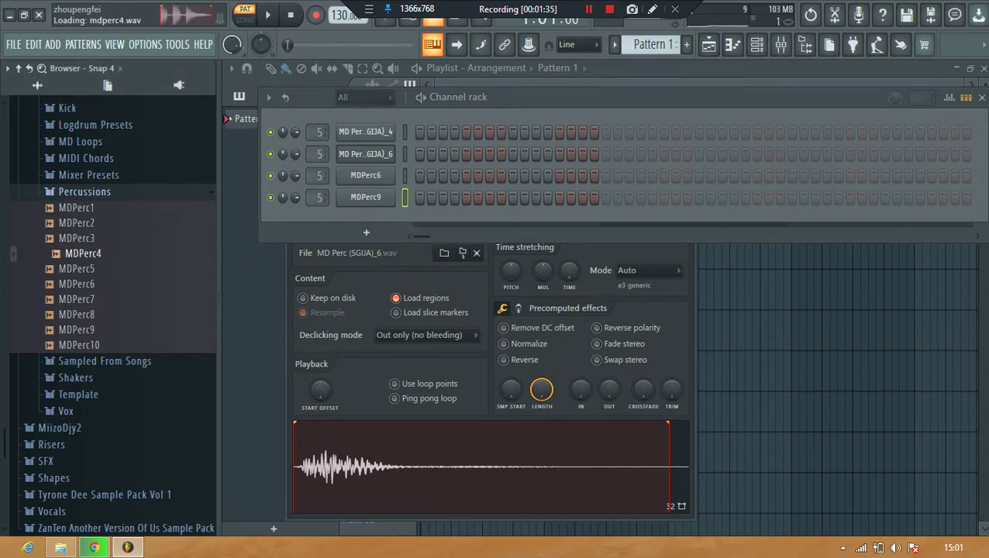
left_click(84, 192)
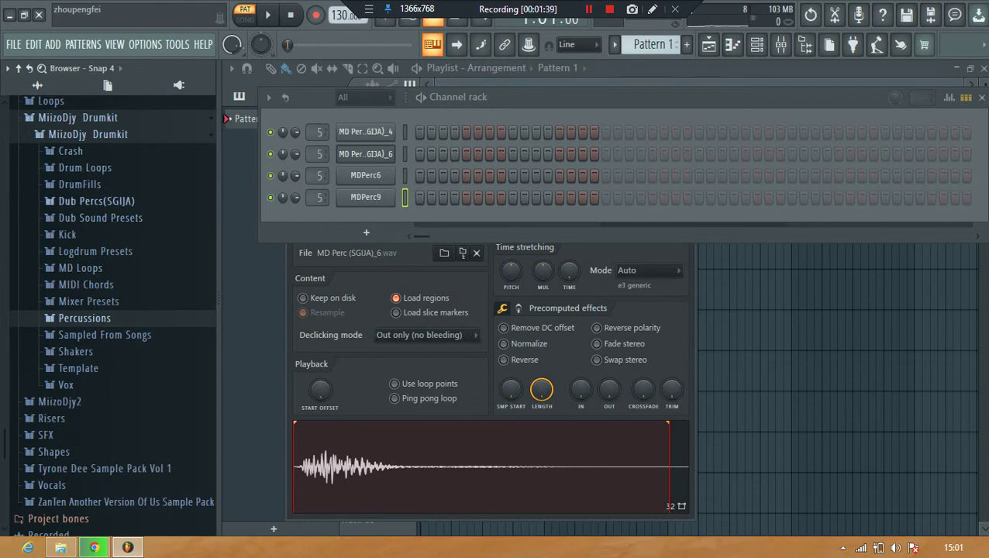
- Audition the Shakers folder and place MD Shaker4 on playlist Track 6, starting at bar 1
left_click(75, 352)
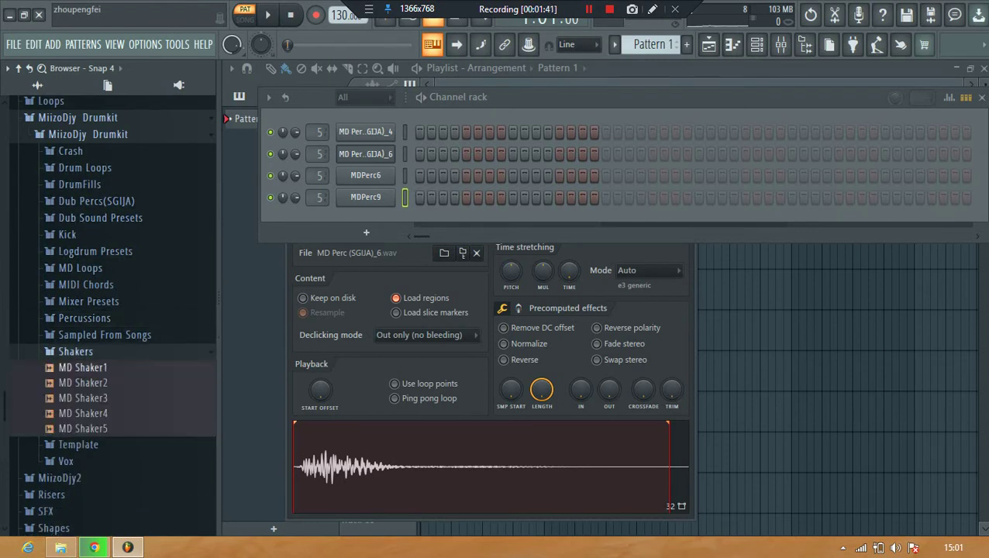
left_click(83, 368)
left_click(83, 398)
left_click(86, 413)
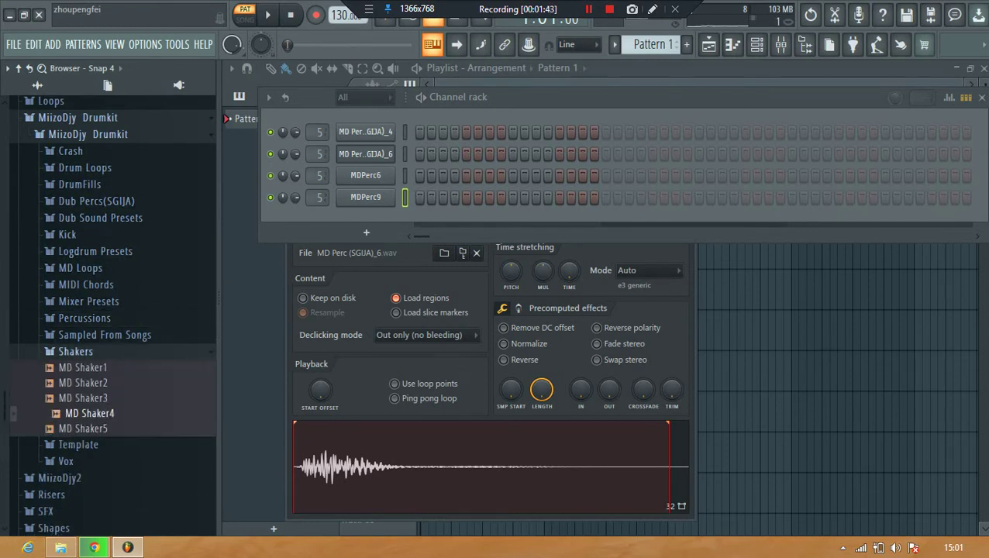
left_click_drag(89, 413, 851, 376)
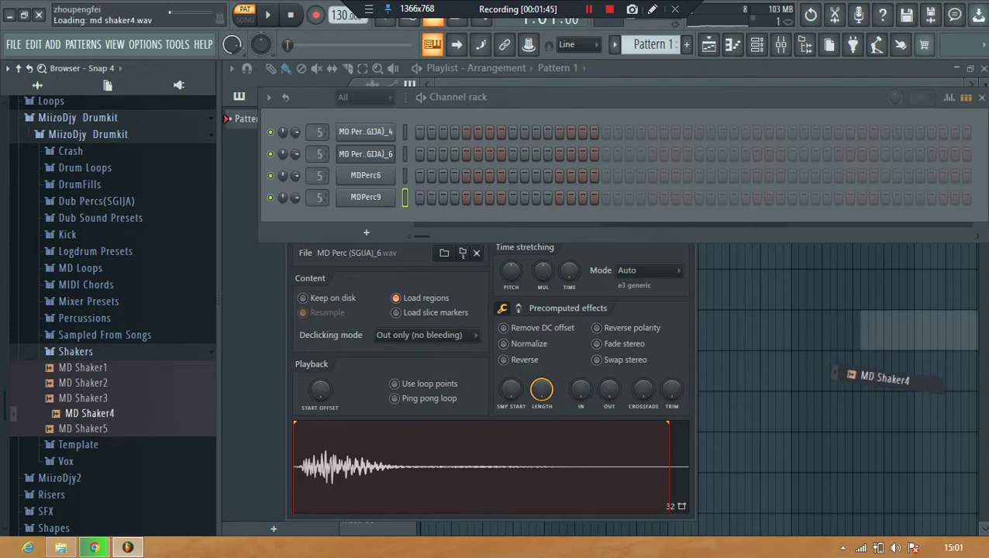
left_click_drag(868, 332, 427, 330)
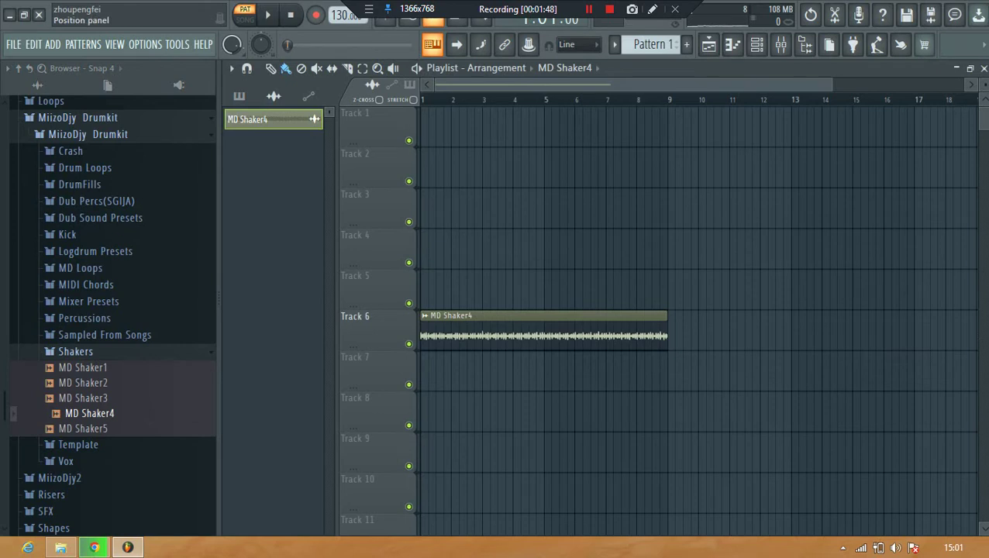
- Set the project tempo to 110 BPM and restretch all channels
scroll(340, 15, "down", 1)
key("Return")
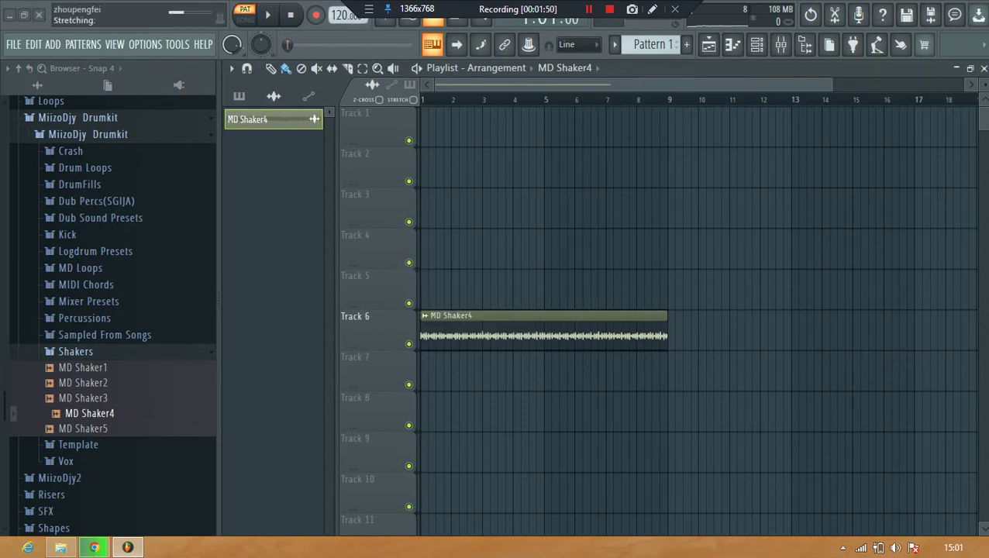
right_click(344, 15)
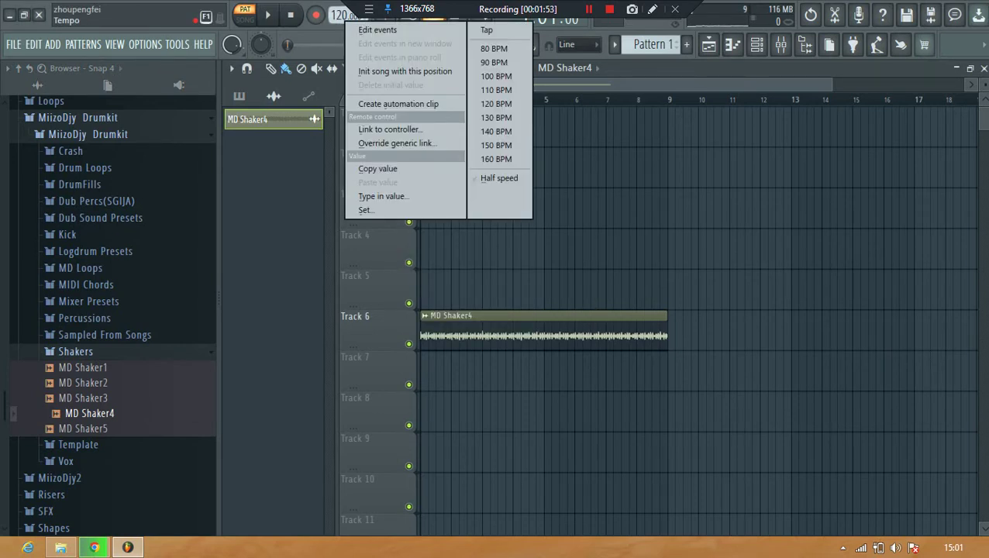
left_click(496, 90)
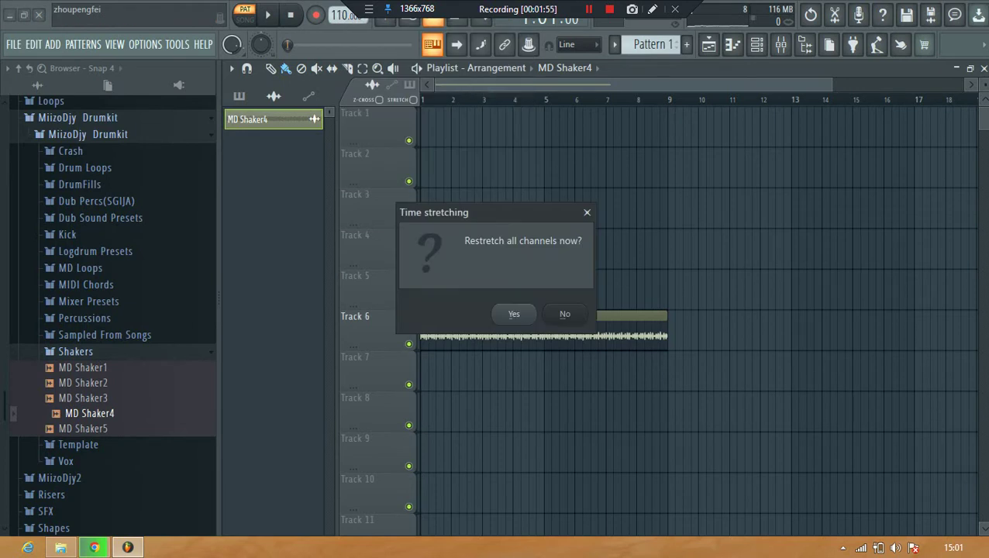
key("Return")
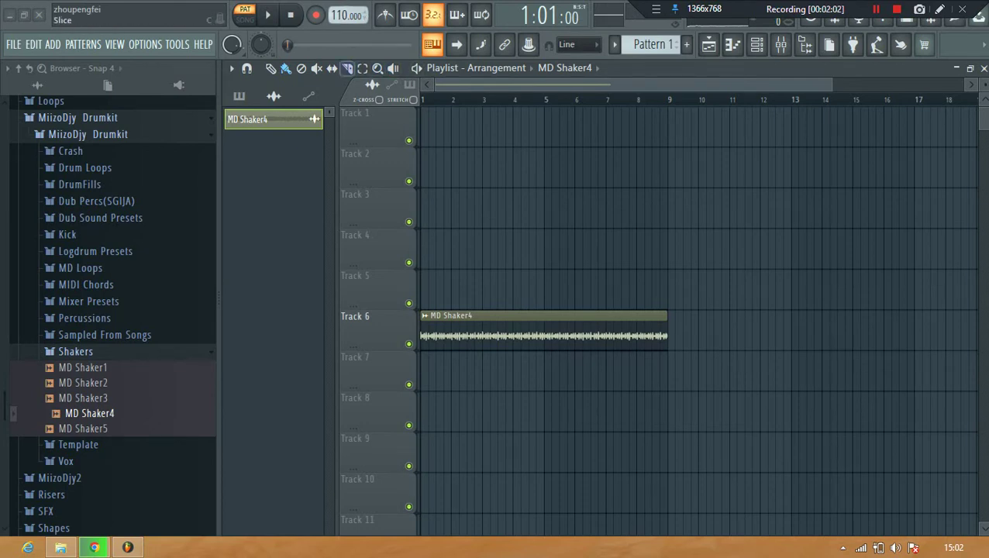
- Set the project tempo to 120 BPM without restretching the channels
left_click_drag(339, 16, 340, 8)
left_click(587, 212)
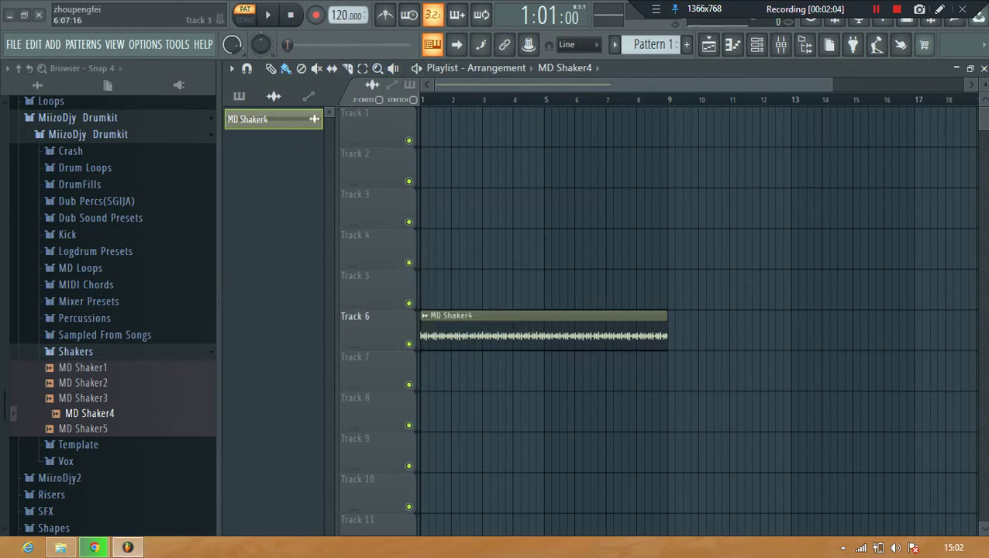
- Remove the MD Shaker4 clip from Track 6 and delete its channel from the project
right_click(504, 329)
right_click(292, 123)
left_click(318, 285)
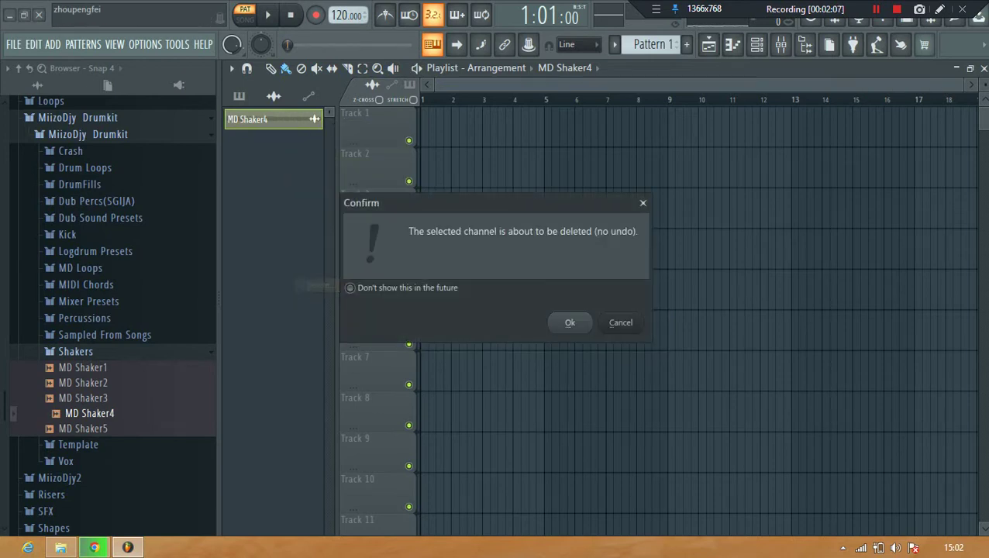
key("Return")
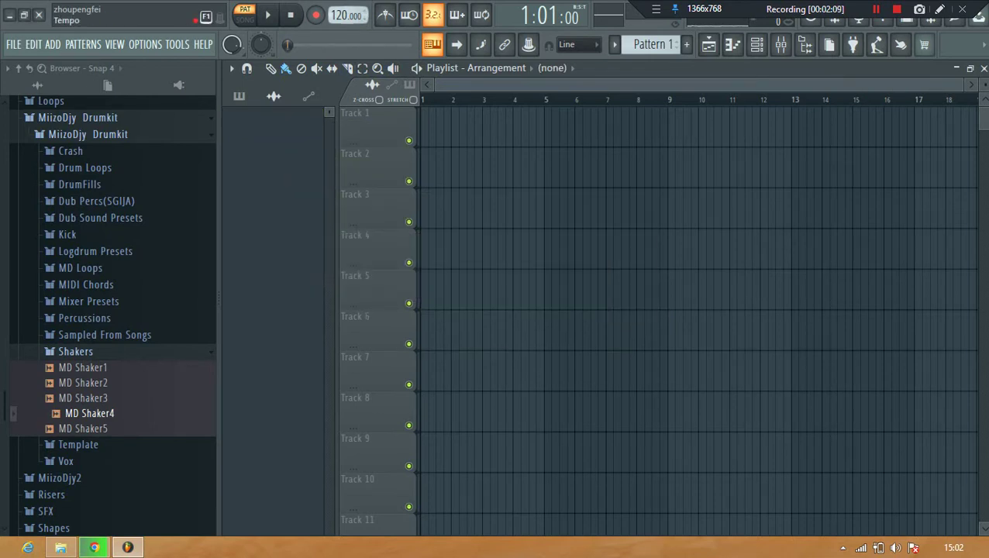
- Set the project tempo to 112 BPM and restretch all channels
left_click_drag(339, 16, 339, 17)
key("Return")
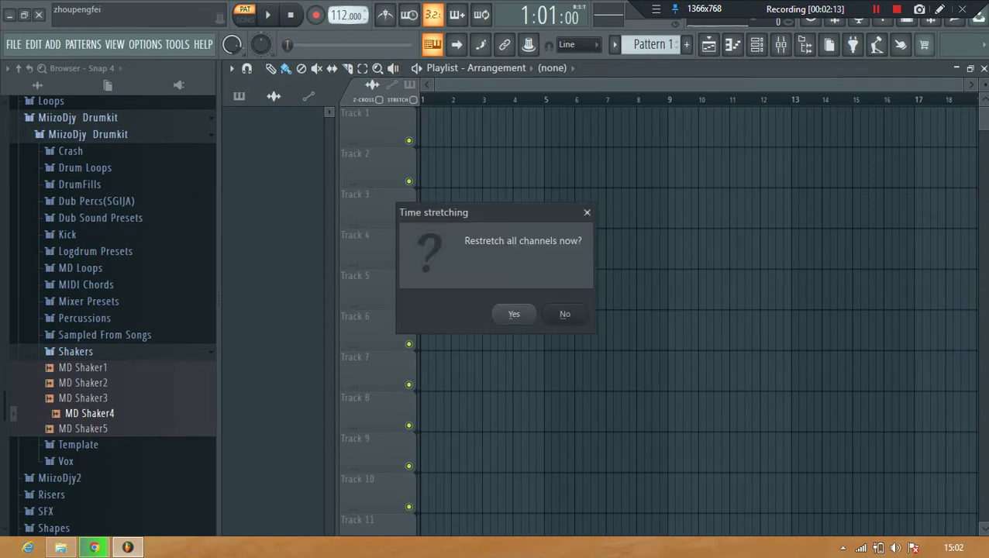
key("Return")
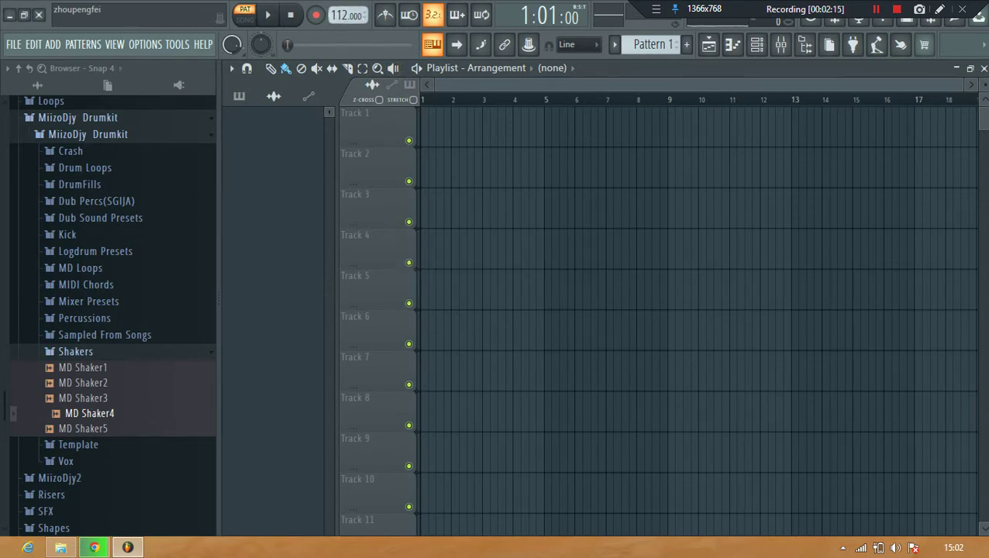
- Place MD Shaker4 on playlist Track 3, starting at bar 1, and close its channel settings
left_click_drag(90, 414, 431, 208)
double_click(431, 207)
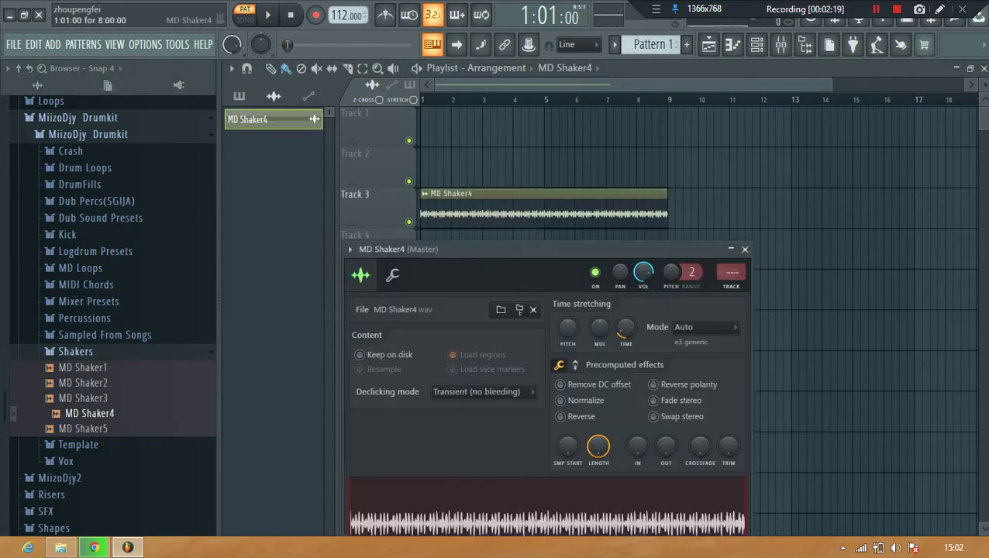
left_click(819, 411)
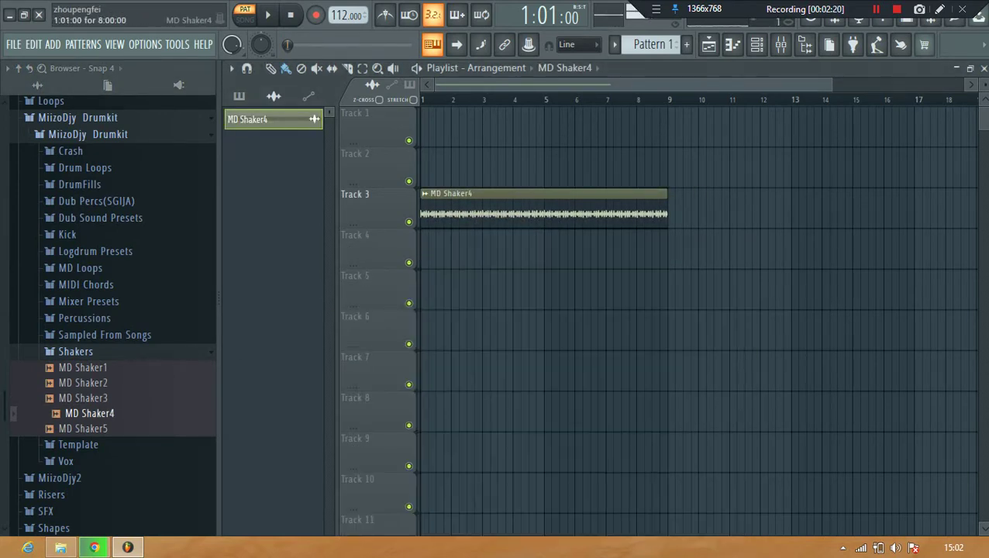
- Route MD Shaker4 to mixer track 1 and lower that track's volume to about 52%
double_click(558, 207)
left_click(730, 287)
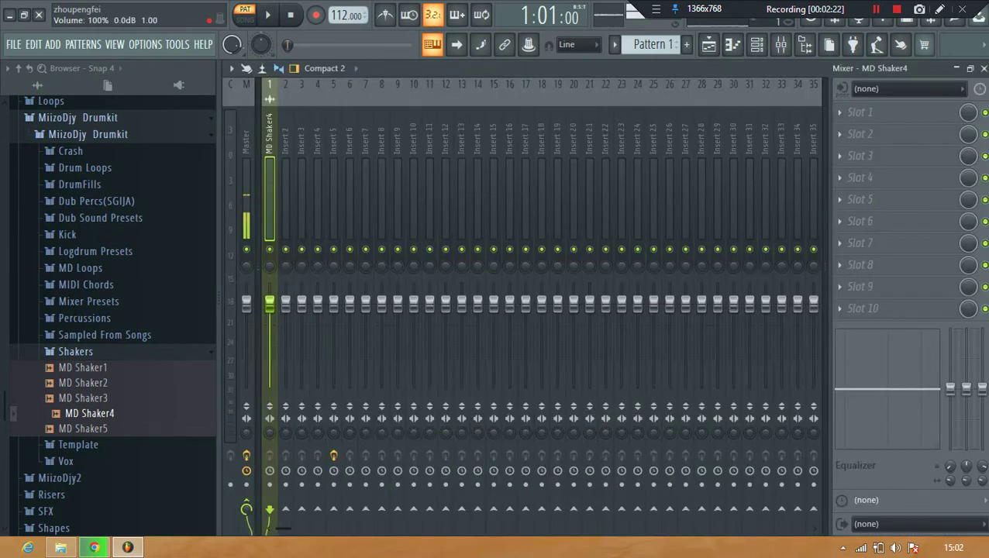
left_click_drag(270, 303, 269, 345)
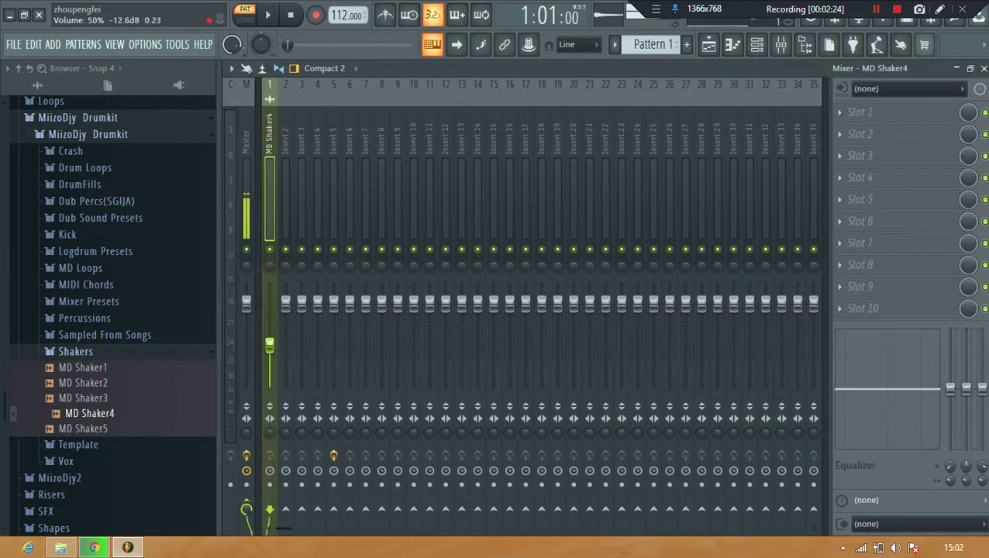
left_click(984, 68)
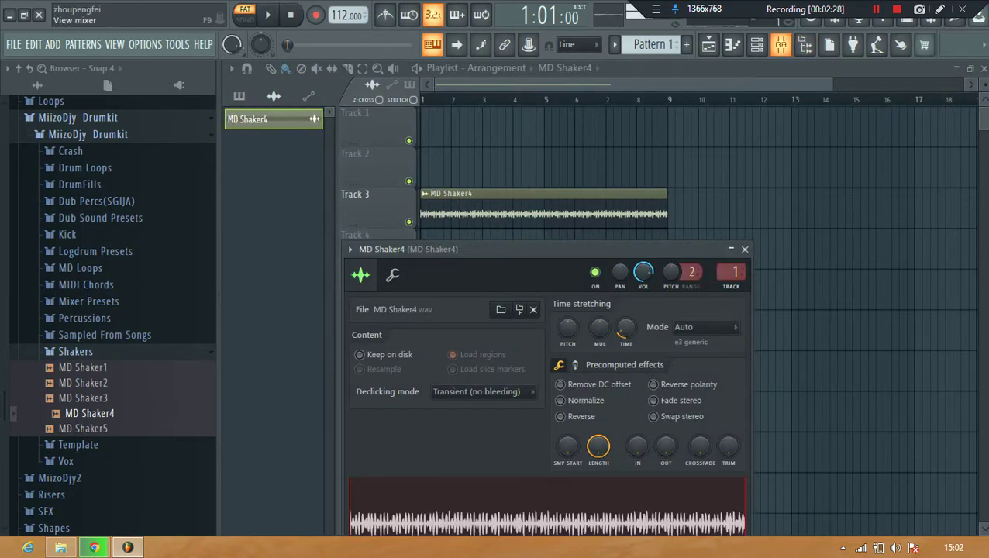
left_click(780, 45)
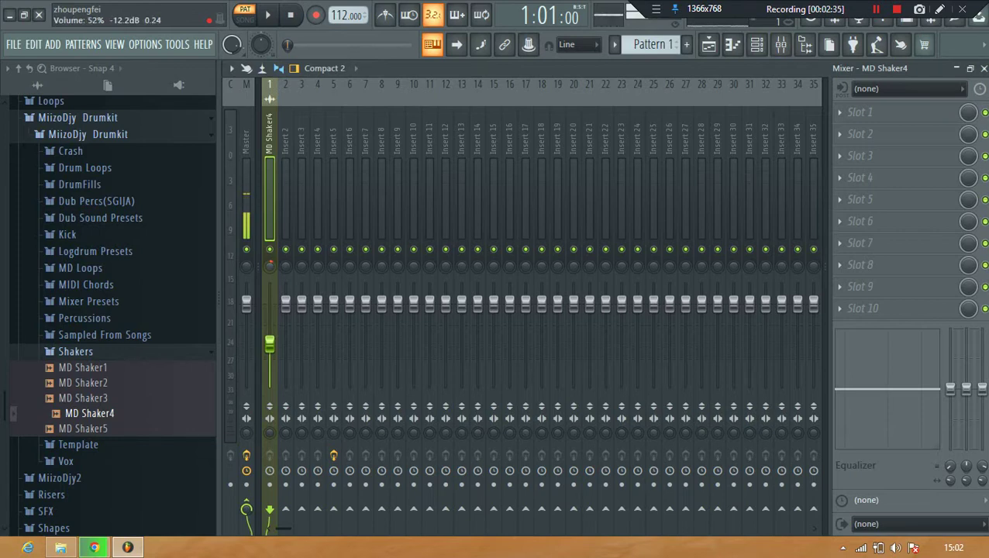
left_click(983, 68)
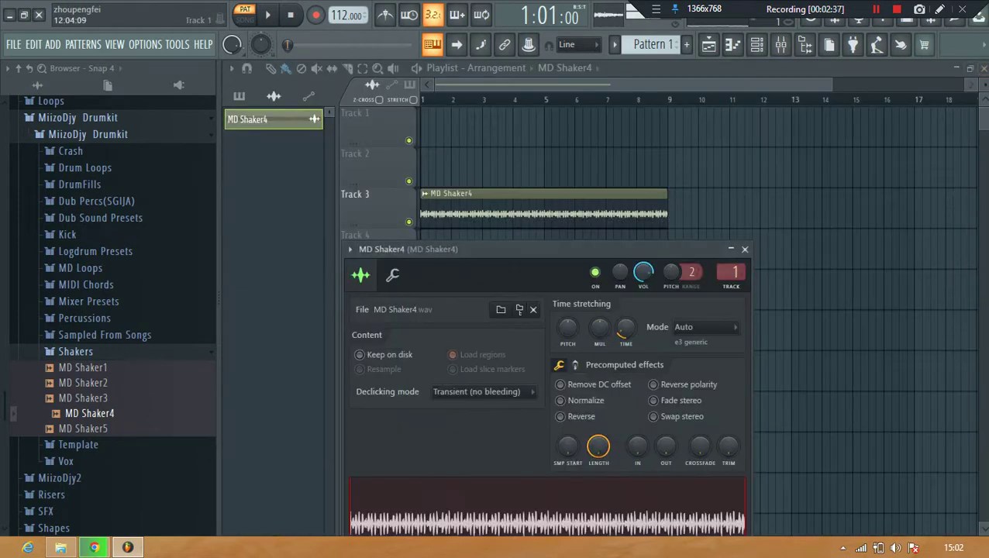
- Audition the other shaker loops and place MD Shaker3 on playlist Track 2, starting at bar 1
left_click(90, 429)
left_click(83, 382)
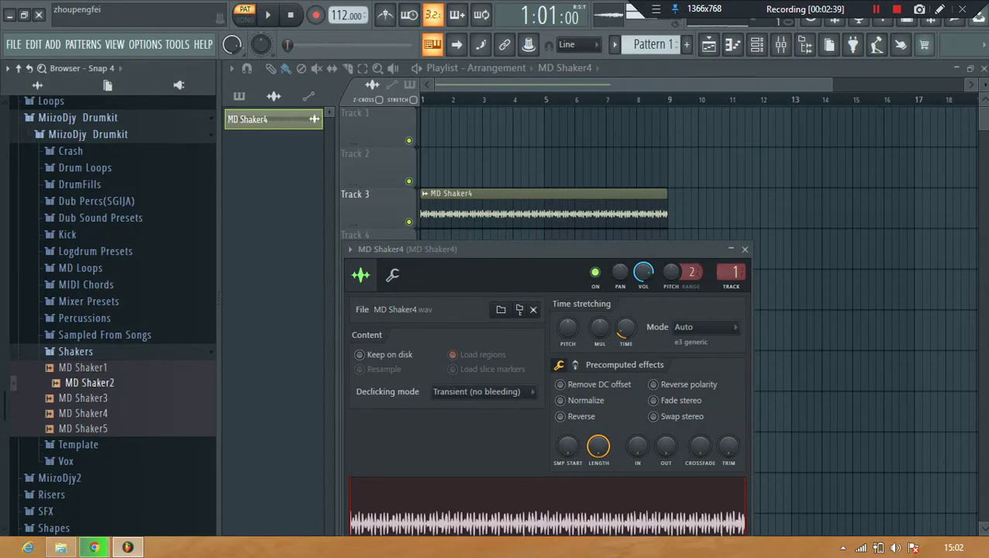
left_click(83, 367)
left_click(84, 383)
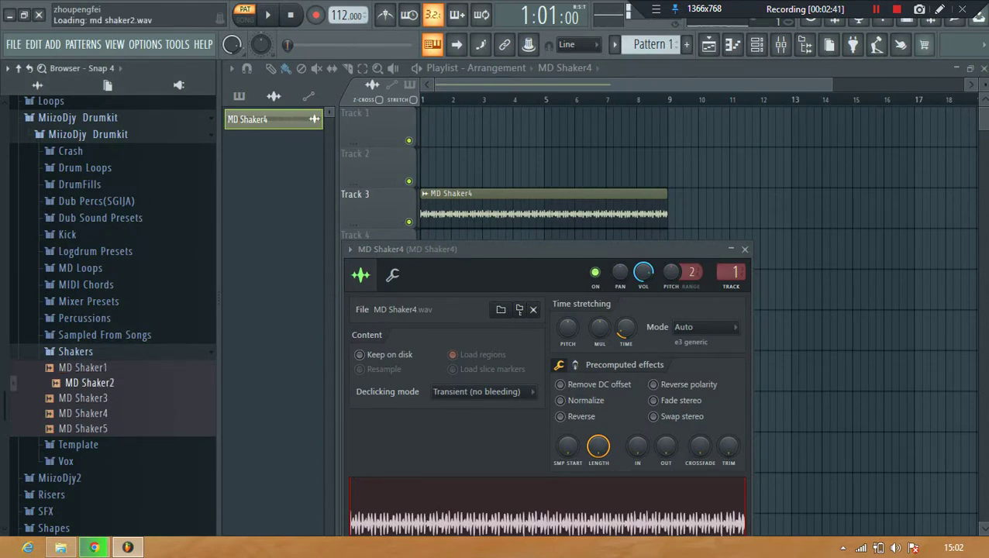
left_click(87, 397)
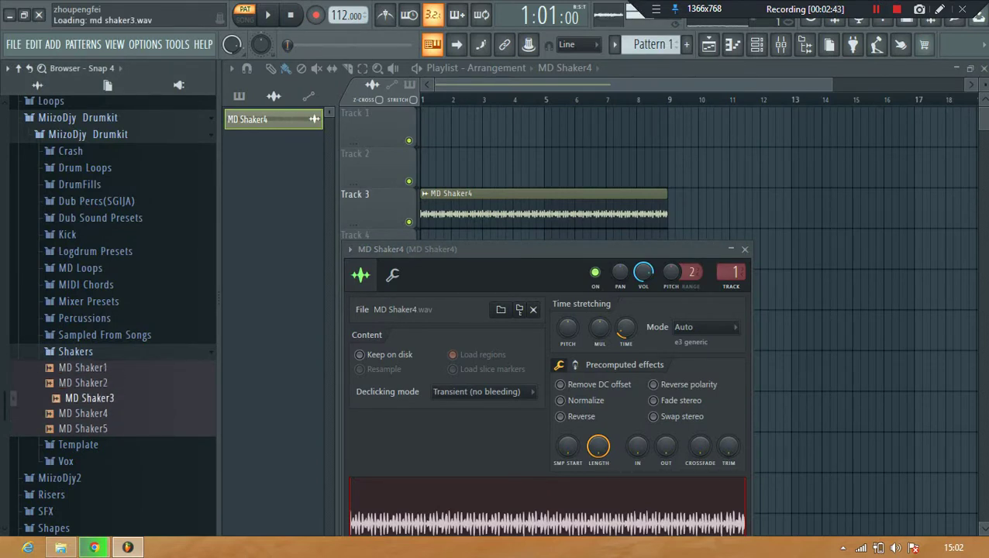
left_click_drag(89, 397, 434, 166)
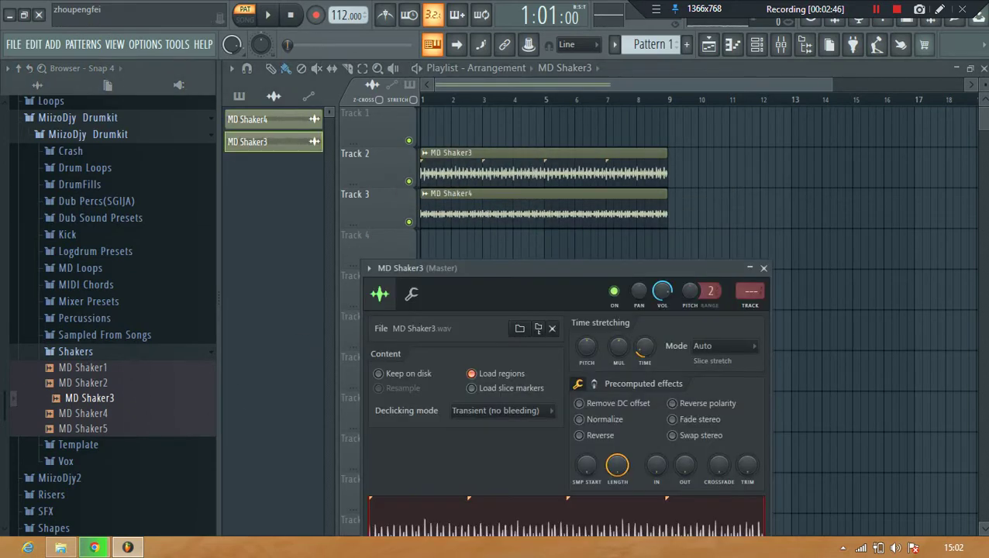
- Route MD Shaker3 to mixer track 2, lower its volume to match MD Shaker4 and pan it about 12% left
left_click(749, 305)
left_click_drag(285, 303, 286, 343)
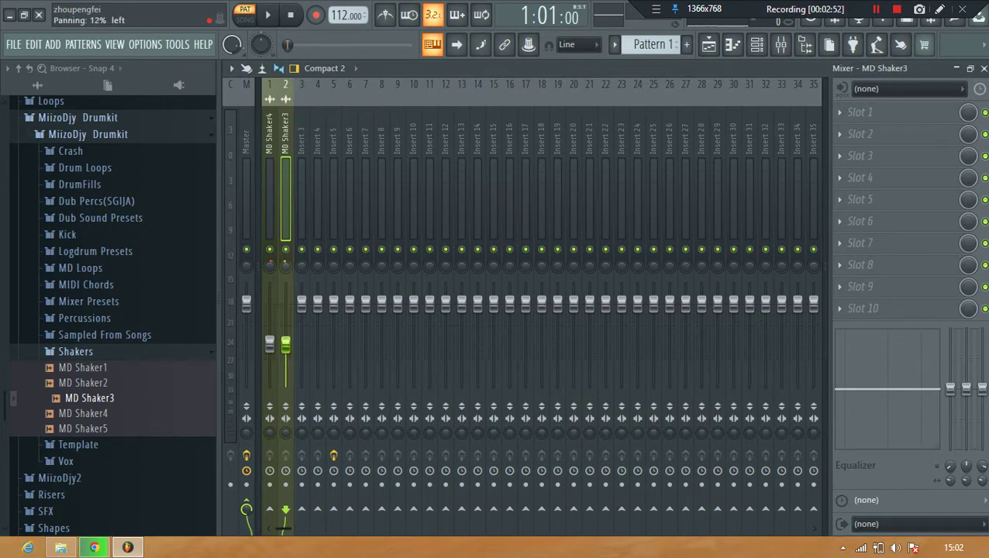
key("Escape")
key("Escape")
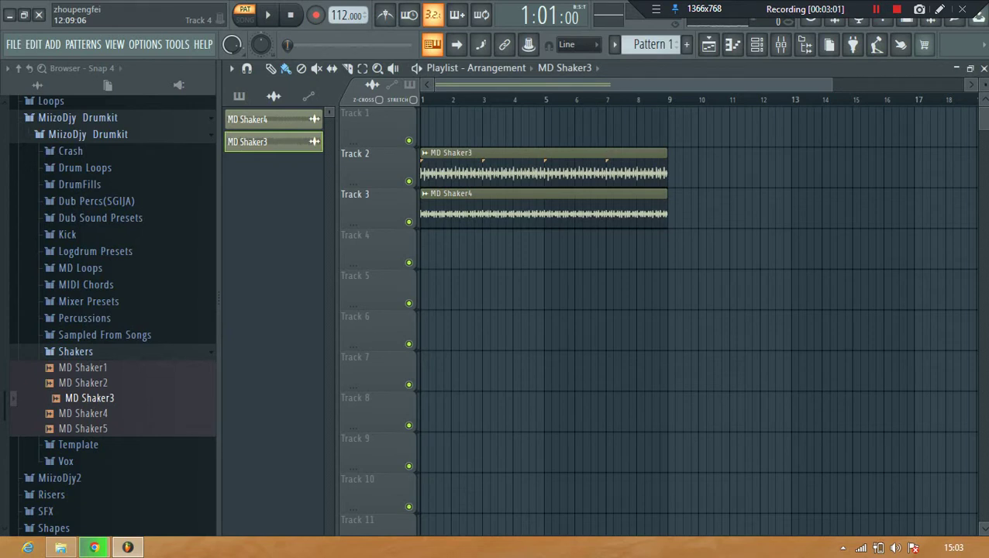
- Place two Pattern 1 clips on playlist Track 1, starting at bars 1 and 5
mouse_move(544, 167)
left_mouse_down()
mouse_move(544, 127)
mouse_move(544, 167)
left_mouse_up()
left_click(238, 96)
left_click(273, 120)
left_click(448, 126)
left_click_drag(448, 127, 544, 113)
left_click(552, 127)
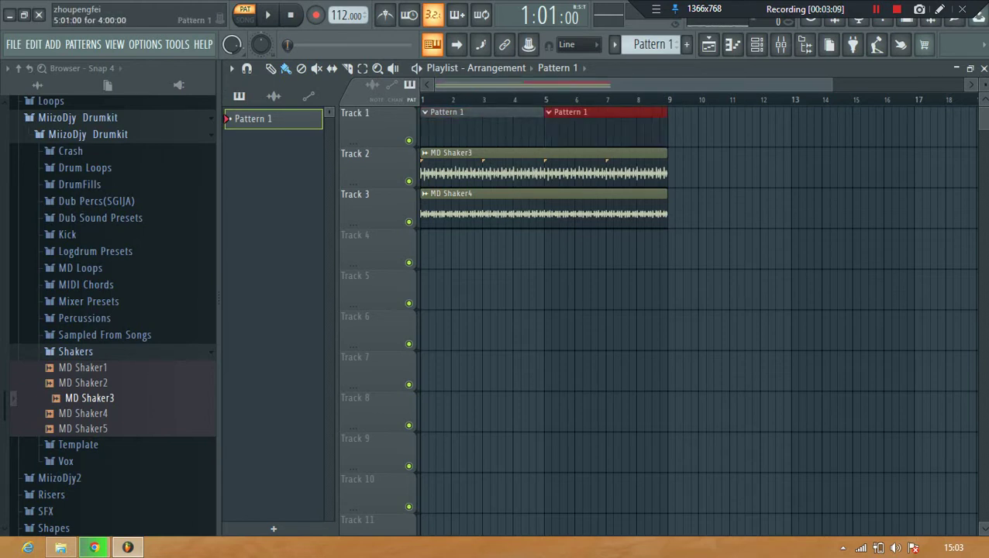
- Show the Unsorted channels in the channel rack and enable looping of step channels
left_click(732, 44)
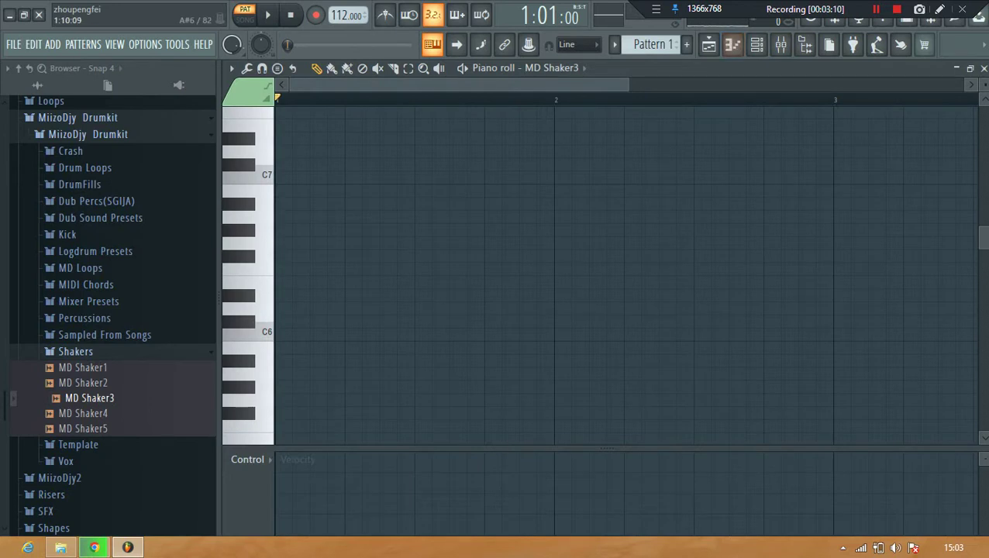
left_click(983, 68)
left_click(756, 45)
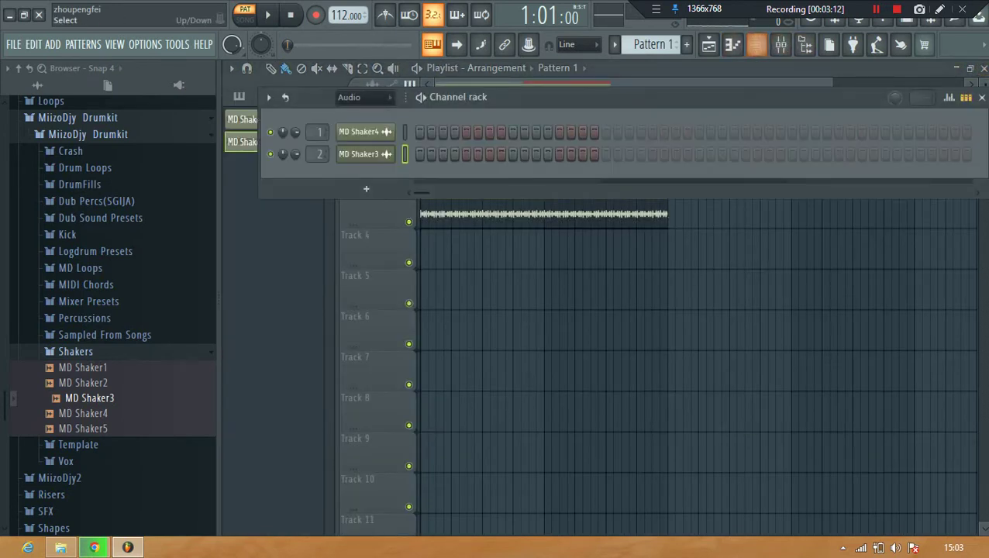
left_click(286, 97)
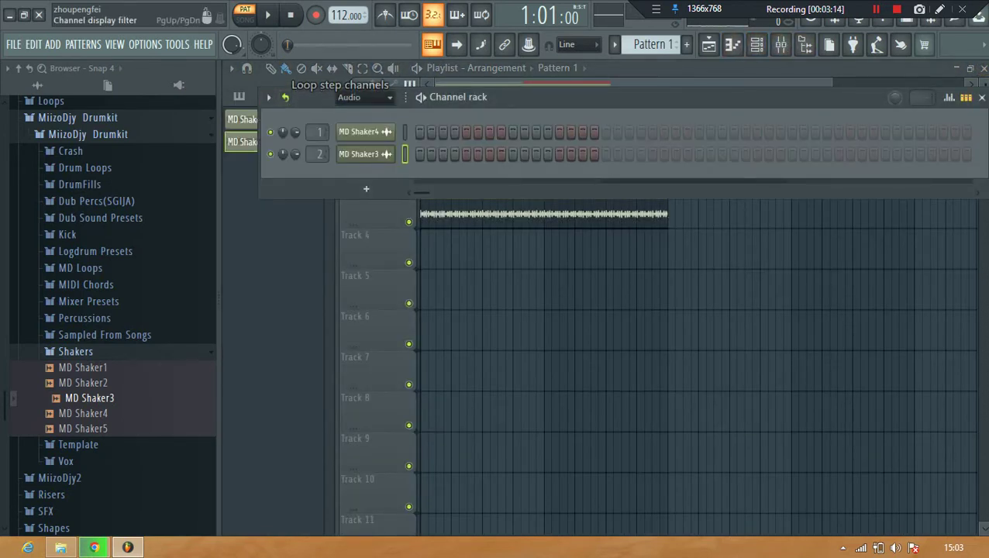
scroll(365, 97, "down", 1)
- Play the arrangement in song mode and add a hit on step 4 of MD Perc (SGIJA)_4
left_click(268, 15)
left_click(244, 15)
key("n")
key("space")
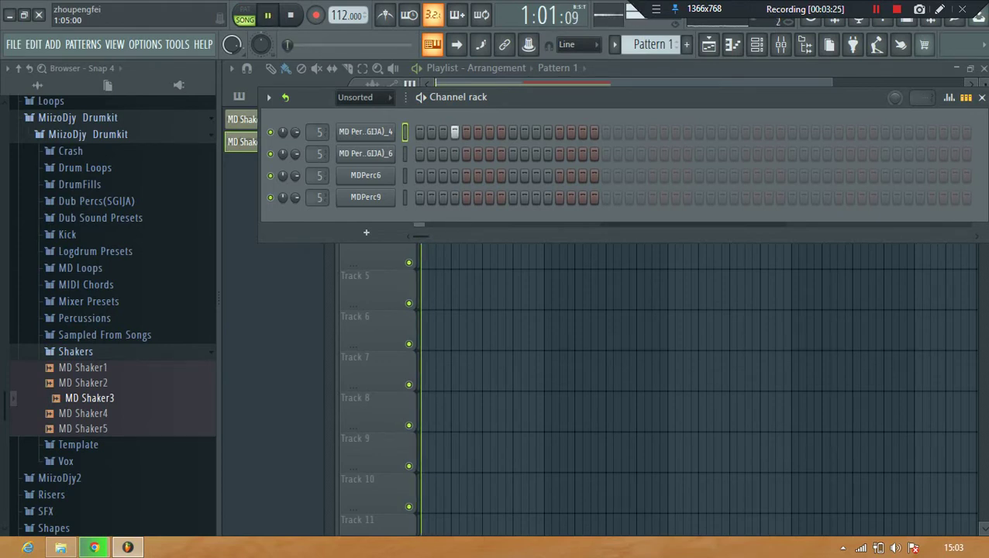
- Add hits on step 7 of MDPerc6, step 8 of MDPerc9 and step 11 of MD Perc (SGIJA)_6
left_click(489, 176)
left_click(365, 176)
key("space")
left_click(413, 403)
left_click(365, 198)
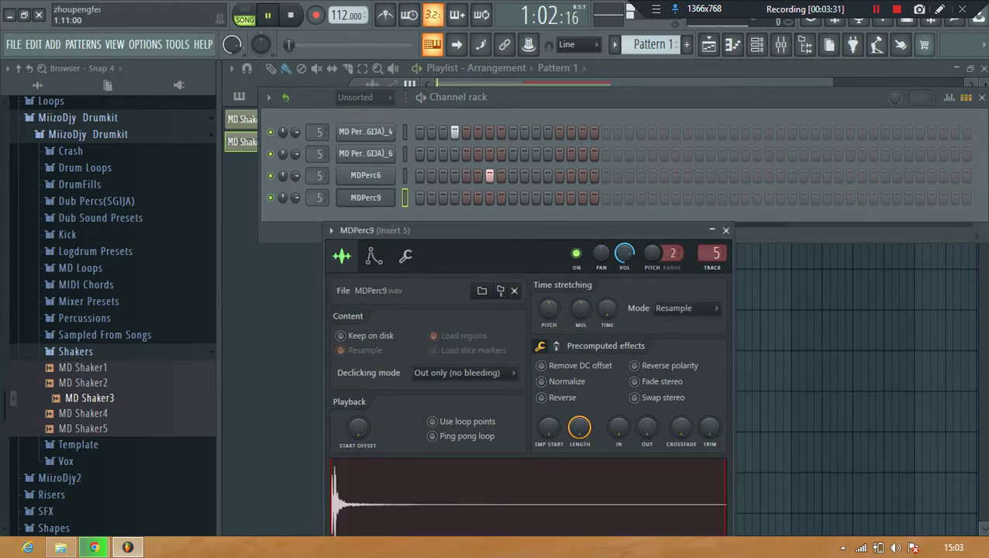
left_click(536, 154)
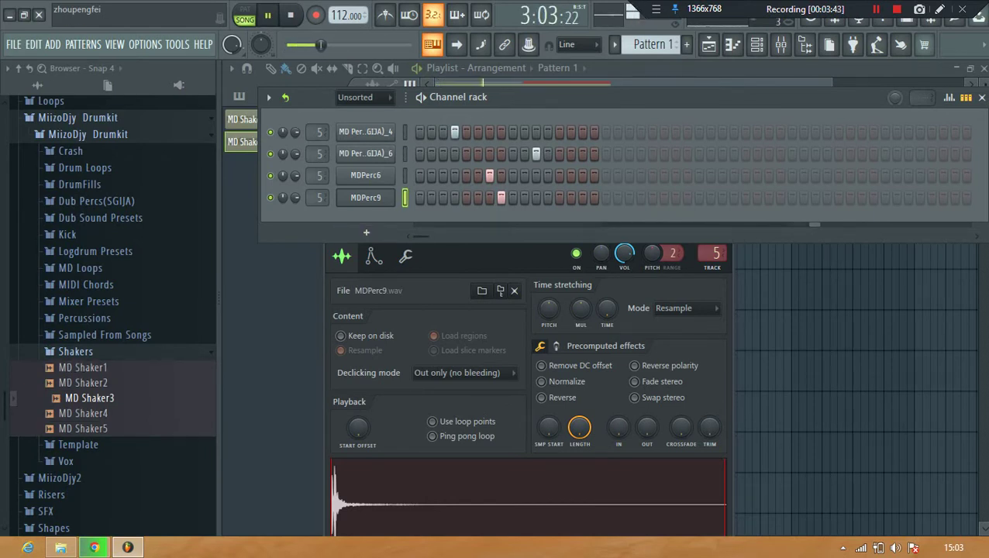
- Reopen the Percussions sample folder and audition MDPerc8 and MDPerc9 against the playing beat
left_click(76, 352)
left_click(104, 336)
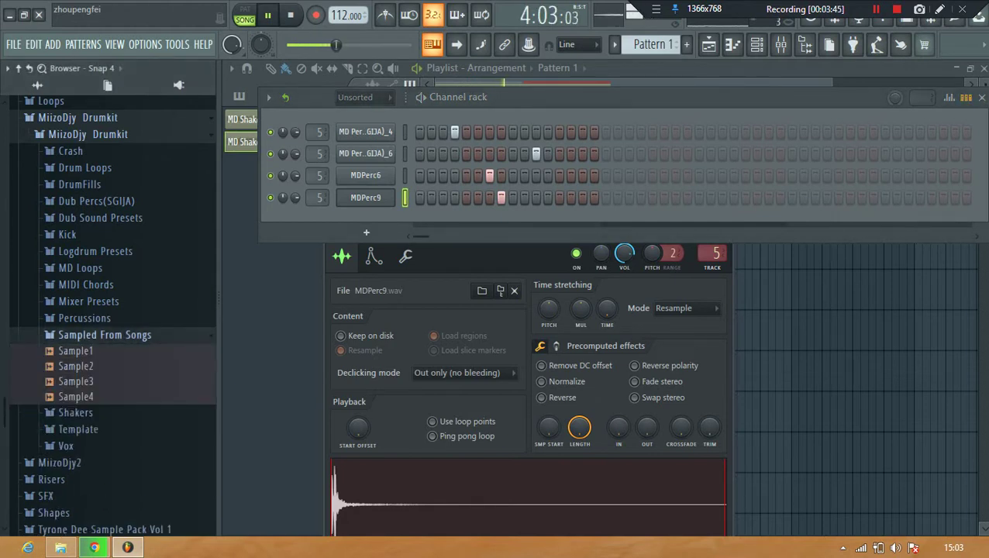
left_click(84, 319)
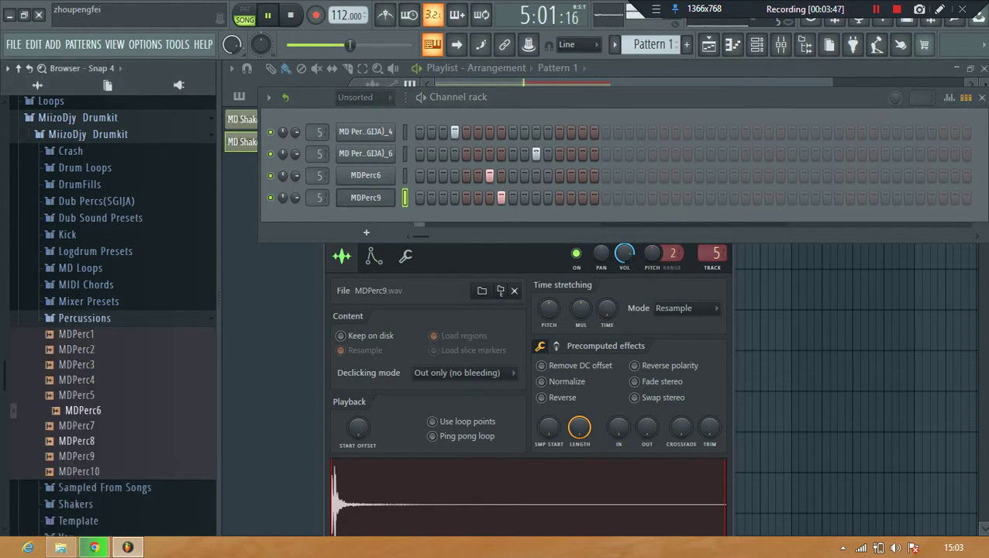
key("Up")
key("Up")
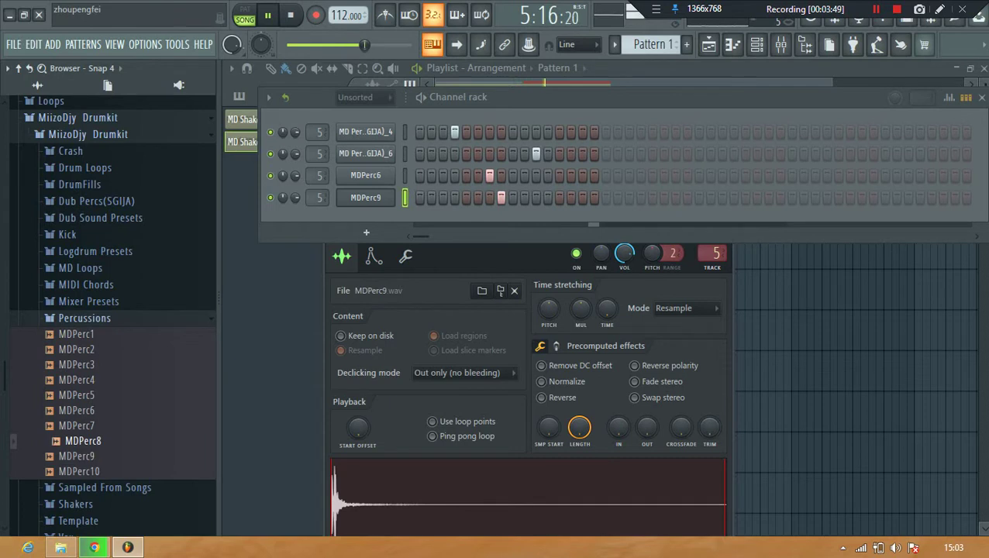
key("Down")
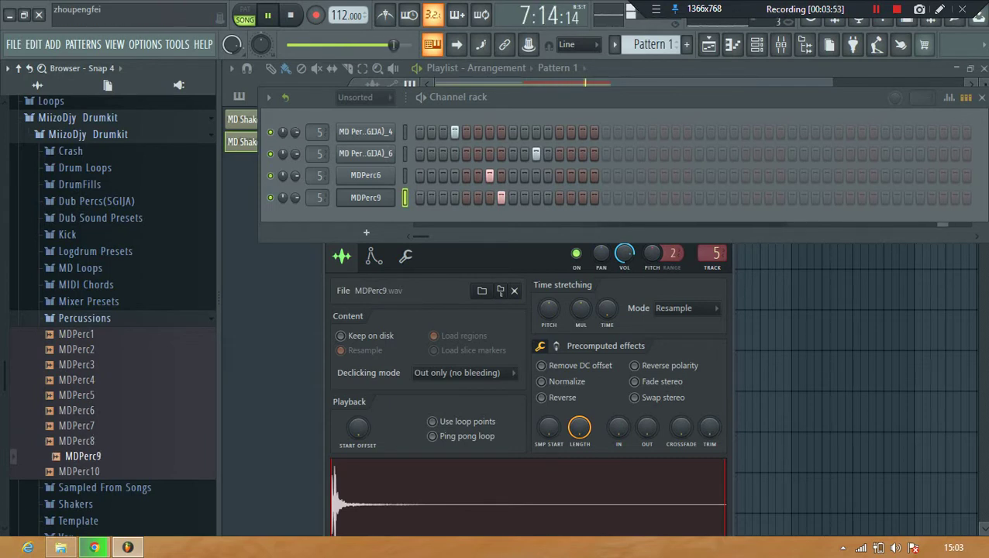
- Audition samples in the Dub Percs(SGIJA) folder against the beat, including MD Perc (SGIJA)_3, _8 and _10
left_click(85, 318)
left_click(86, 284)
left_click(86, 284)
left_click(97, 201)
key("Down")
key("Down")
key("Down")
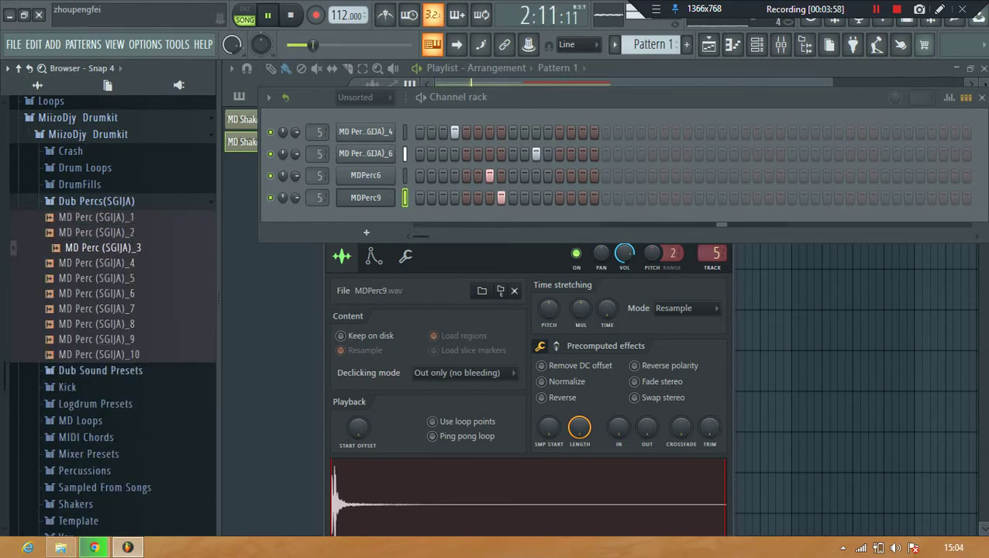
left_click(106, 354)
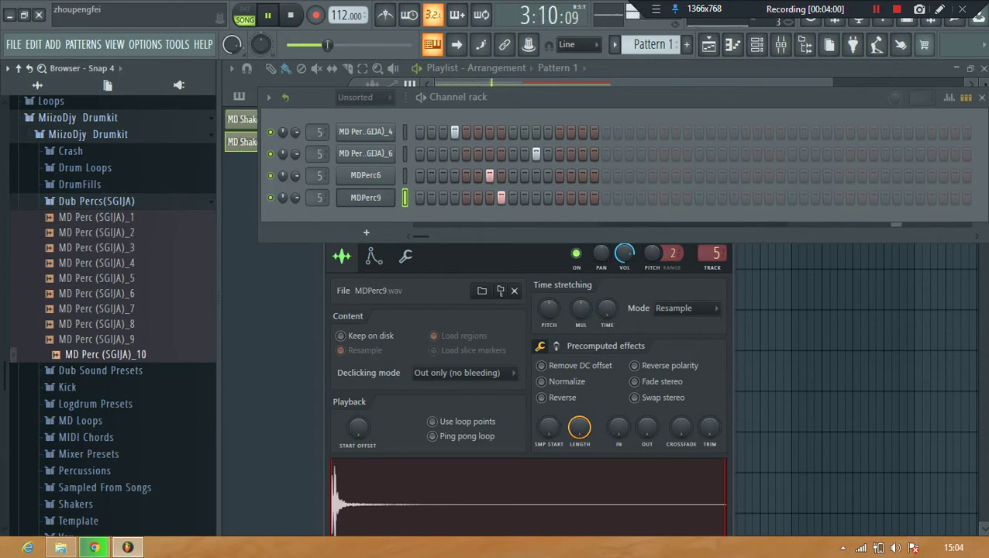
key("Up")
key("Up")
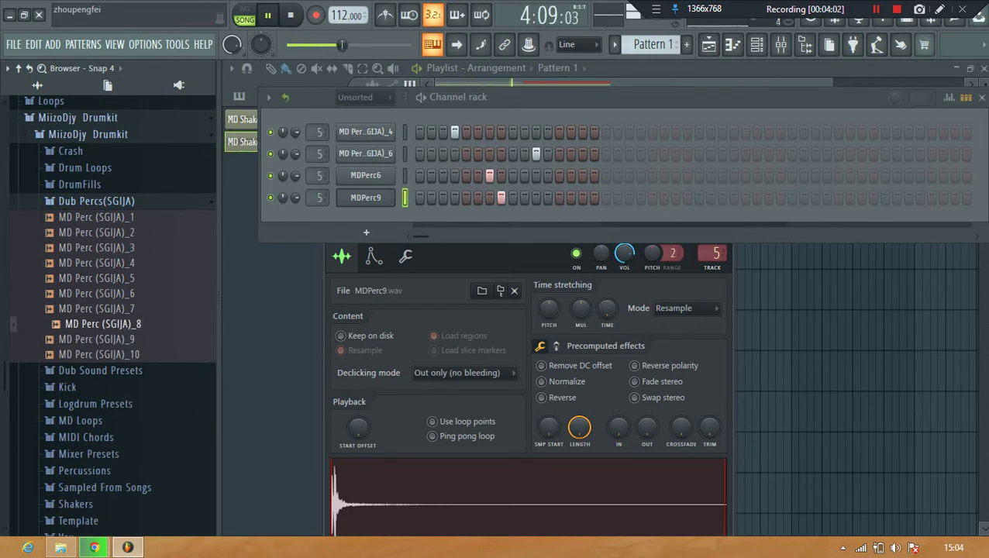
- Add MD Perc (SGIJA)_9 as a new channel with loop points turned off and a hit on step 15
left_click_drag(102, 339, 367, 236)
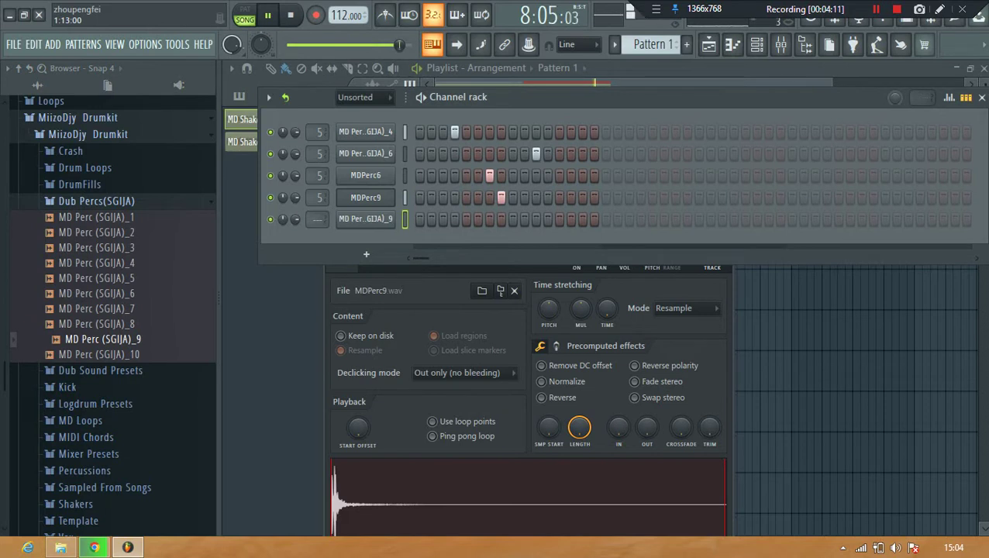
left_click(366, 220)
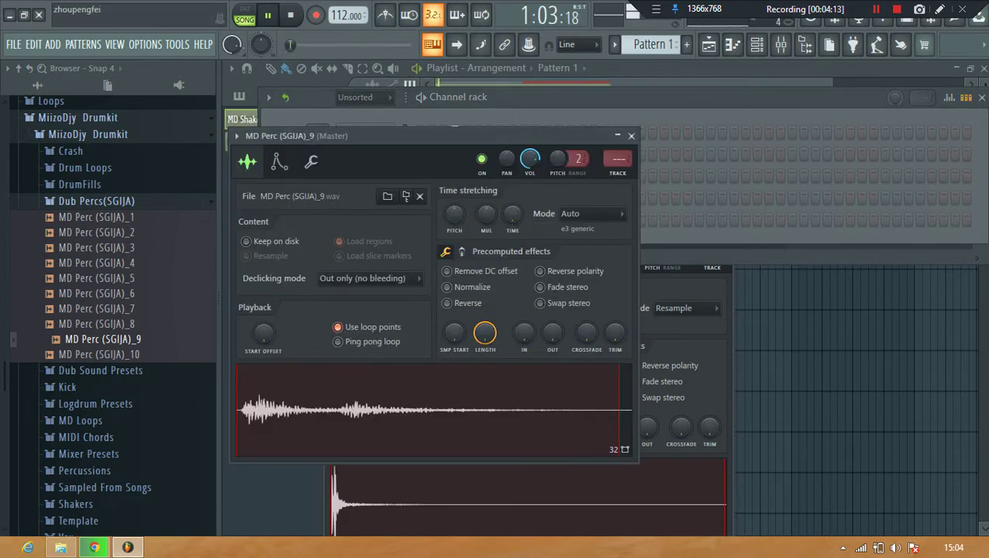
left_click(511, 98)
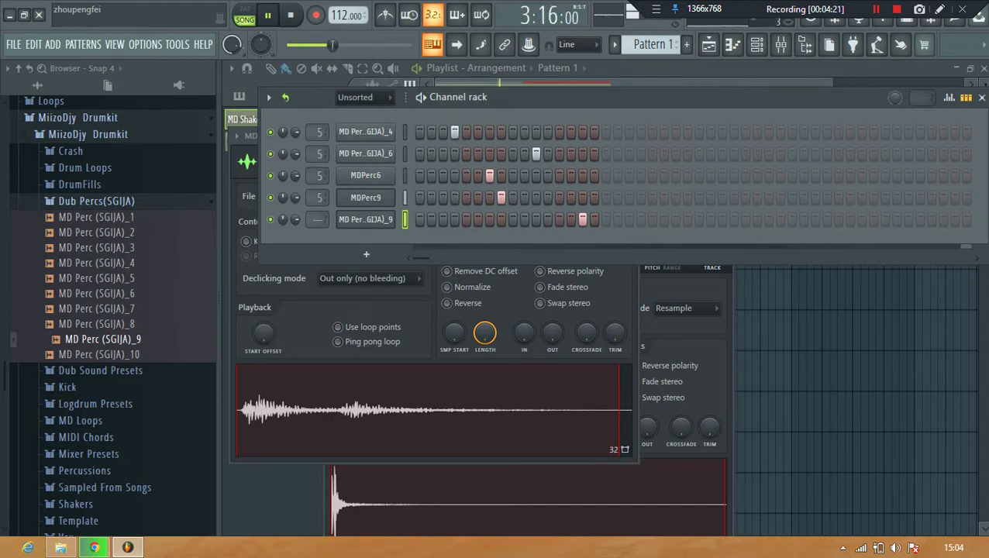
- Stop playback, check the DrumFills folder, and switch from the MiizoDjy Drumkit to the (MD) Djy Biza Dub Sample Pack
left_click(96, 201)
key("space")
left_click(79, 184)
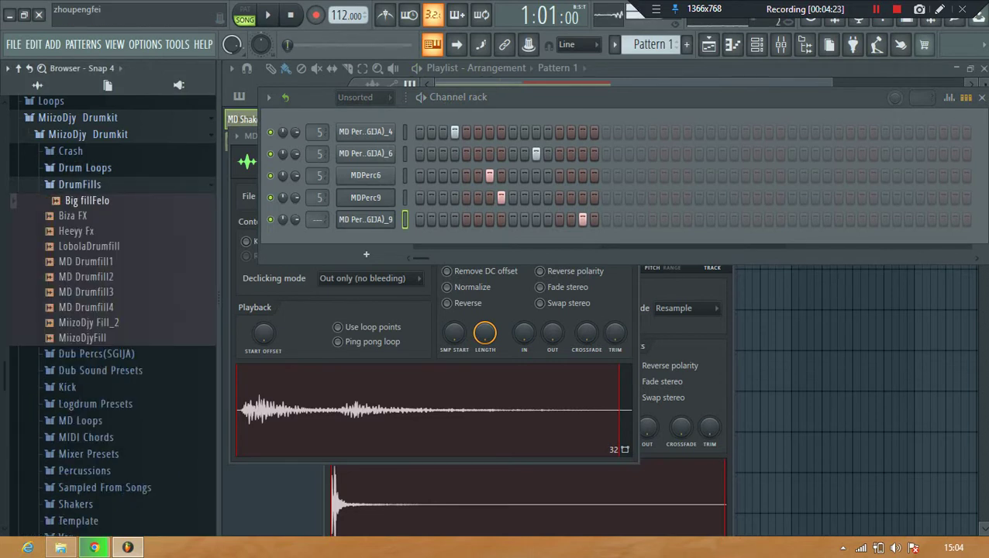
left_click(78, 117)
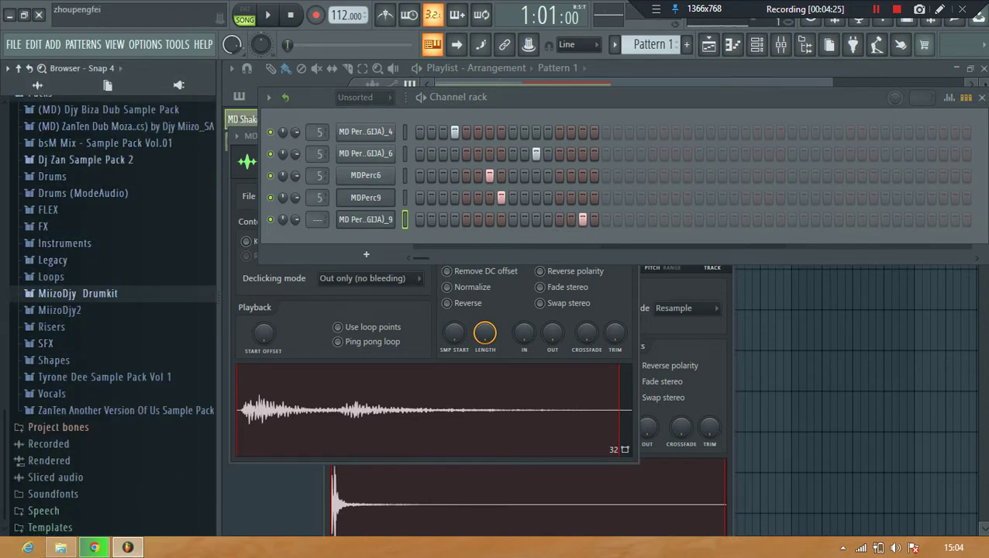
left_click(109, 111)
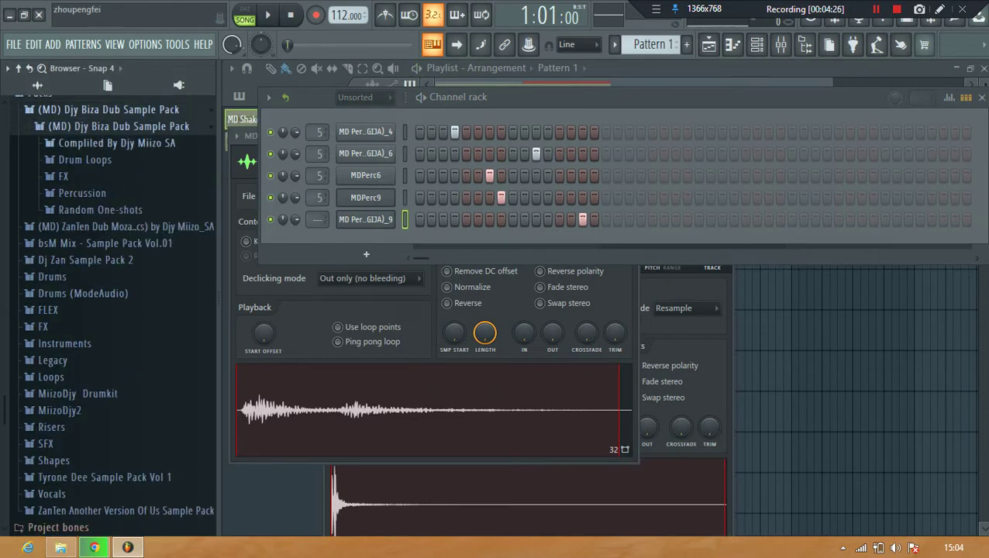
- Audition Perc_01 through Perc_04 in the Percussion folder of the (MD) Djy Biza Dub Sample Pack
left_click(82, 193)
left_click(75, 209)
left_click(74, 225)
left_click(75, 240)
left_click(76, 255)
- Add Perc_02 as a new channel with hits on steps 3, 7, 11 and 15, and adjust its channel volume
left_click_drag(76, 225, 366, 254)
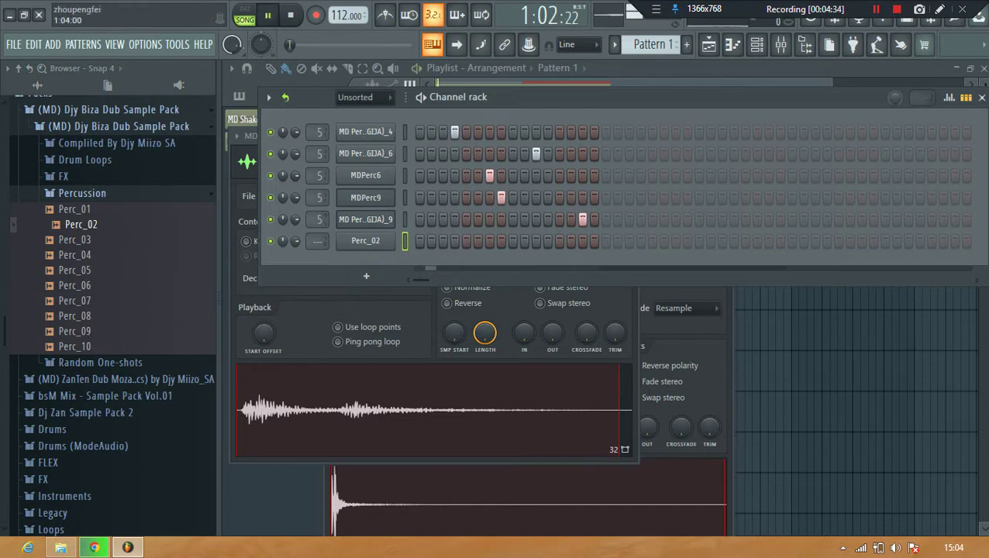
left_click(365, 241)
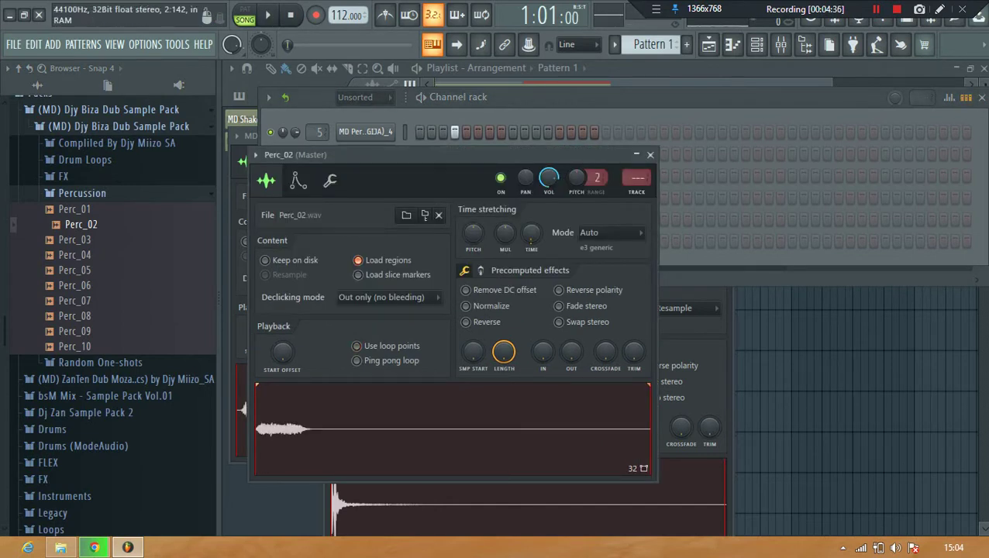
left_click(496, 98)
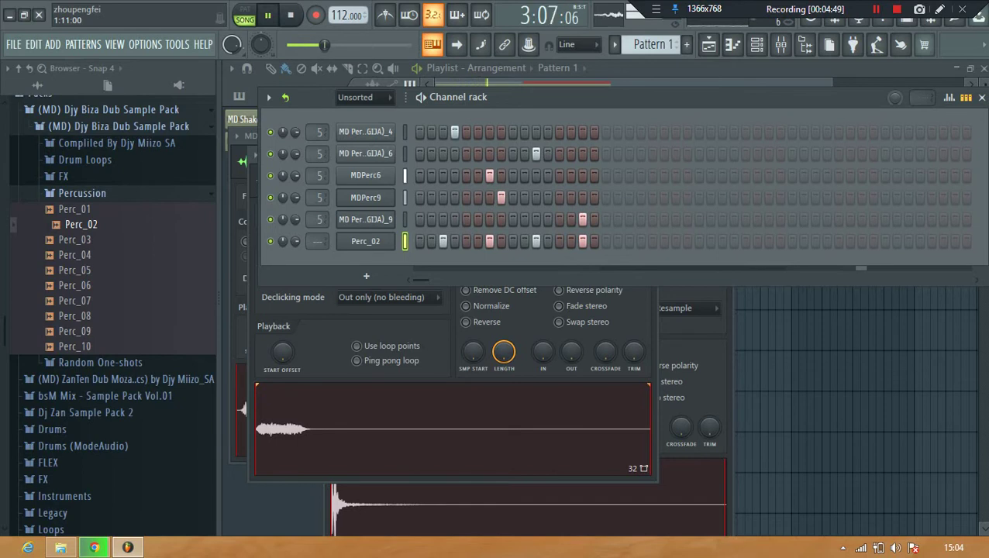
left_click_drag(295, 241, 295, 269)
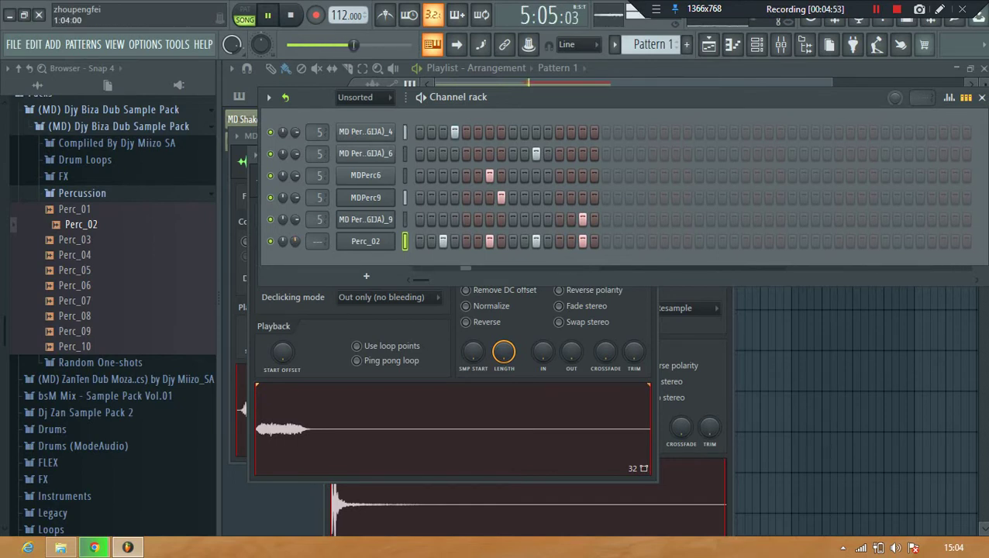
- Delete the Perc_02 channel and close the channel rack to return to the playlist
right_click(392, 237)
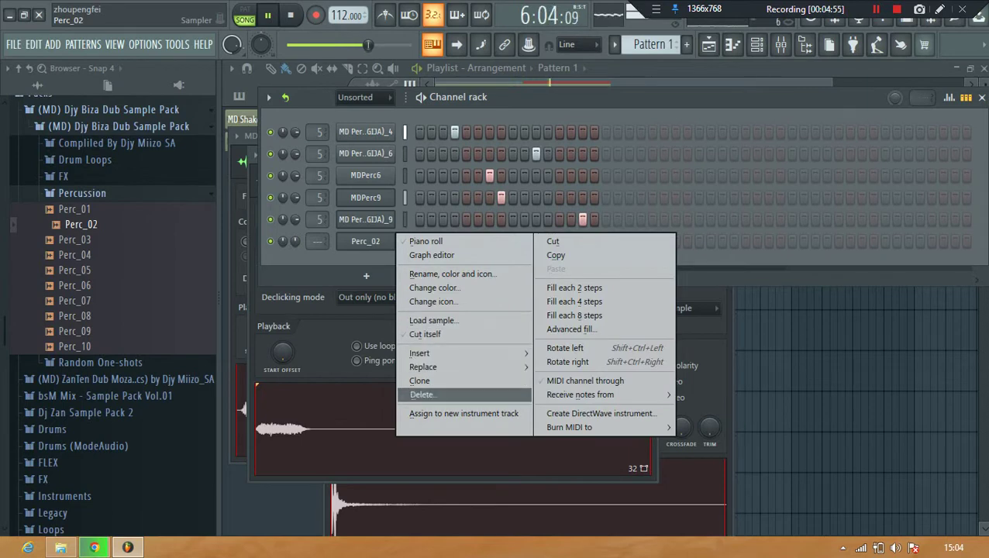
left_click(431, 393)
left_click(569, 323)
right_click(387, 241)
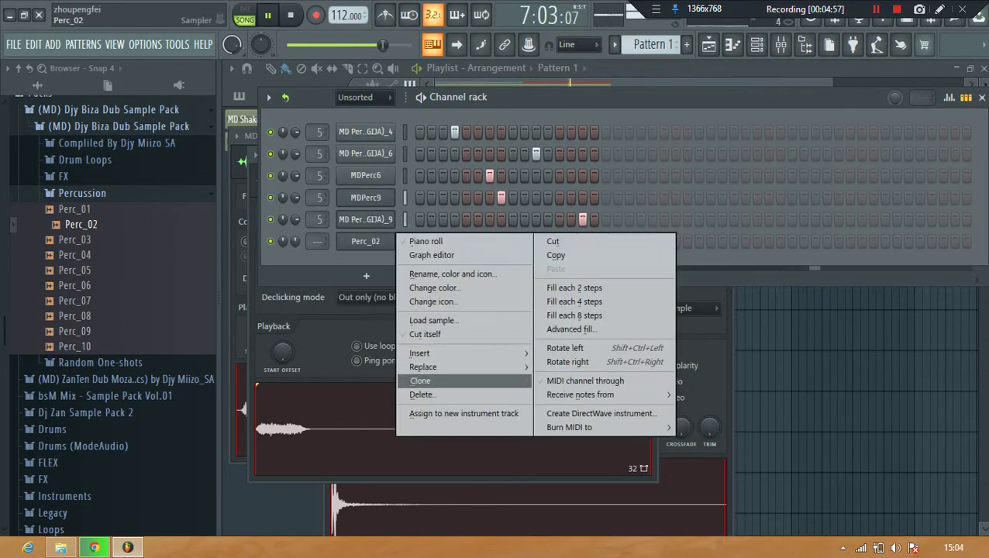
left_click(421, 393)
left_click(569, 322)
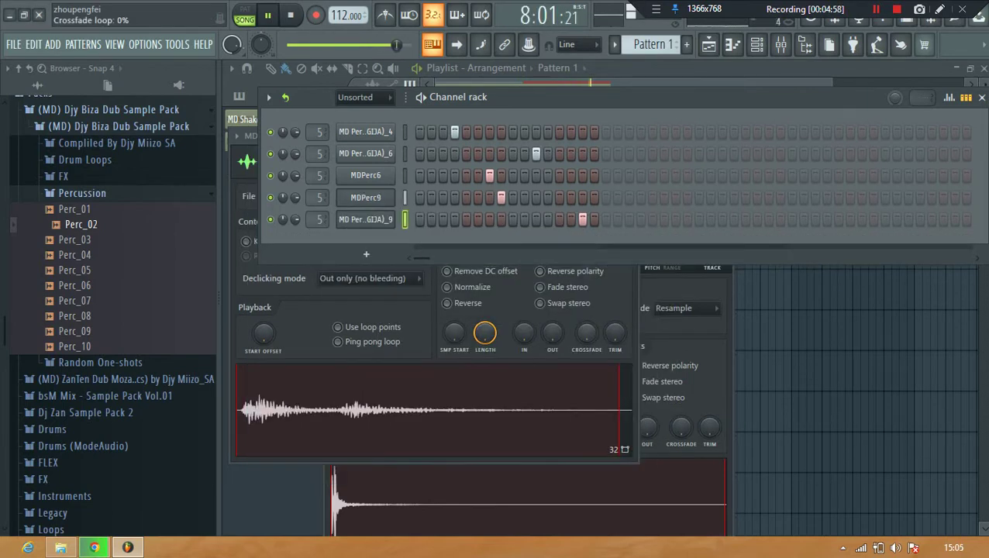
left_click(773, 403)
- Switch to bsM Mix - Sample Pack Vol.01 and audition bsM Mix - Shaker Loop_2 from the bsM Mix Shakes folder
left_click(82, 193)
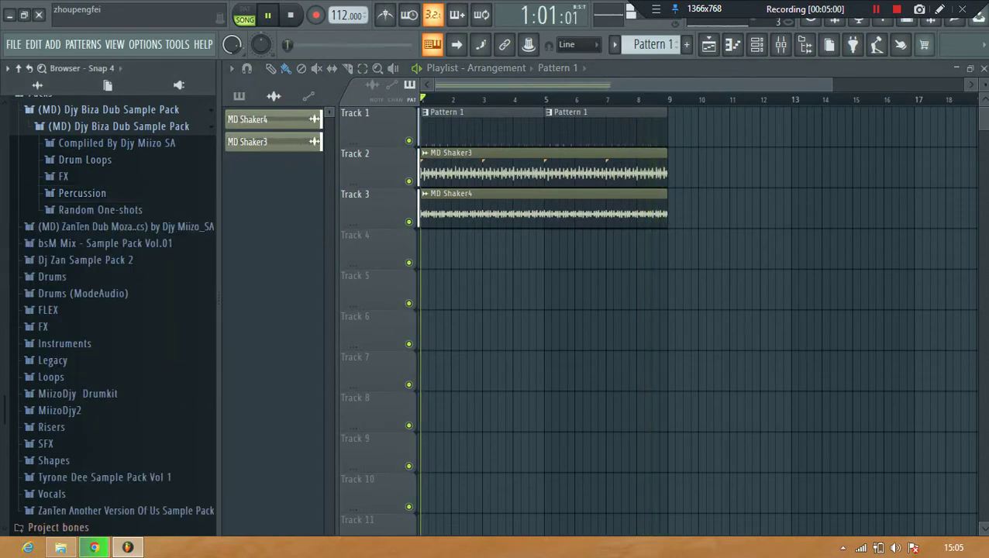
left_click(108, 110)
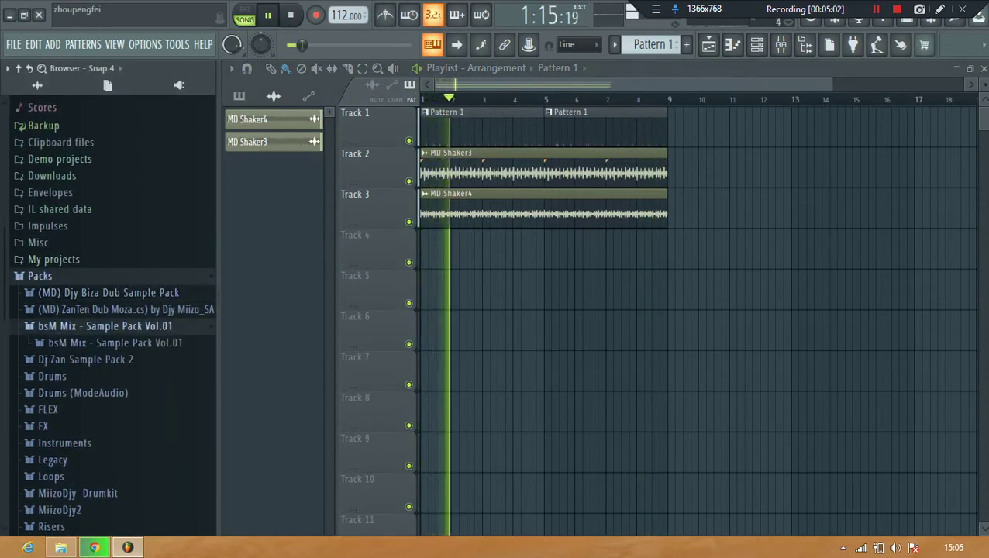
left_click(105, 326)
left_click(114, 342)
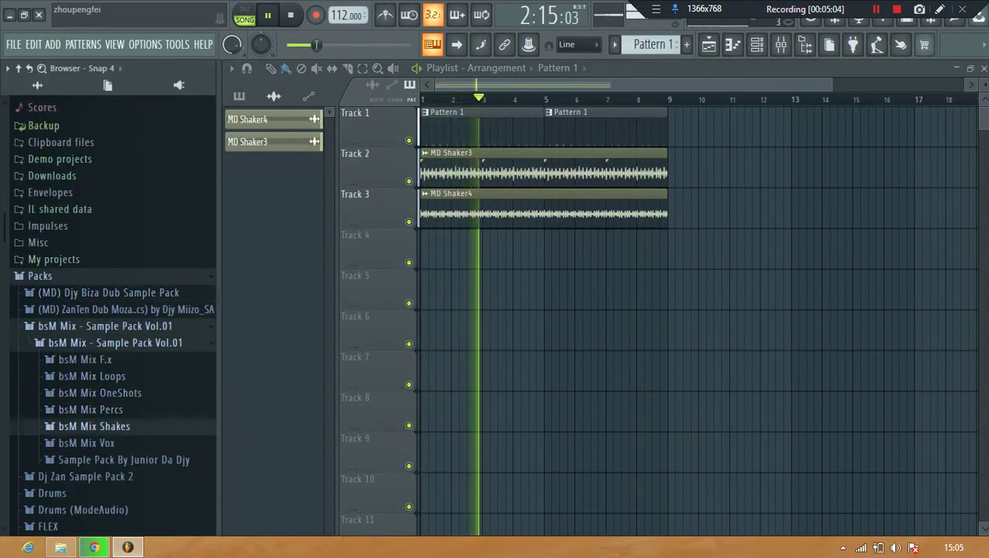
left_click(94, 427)
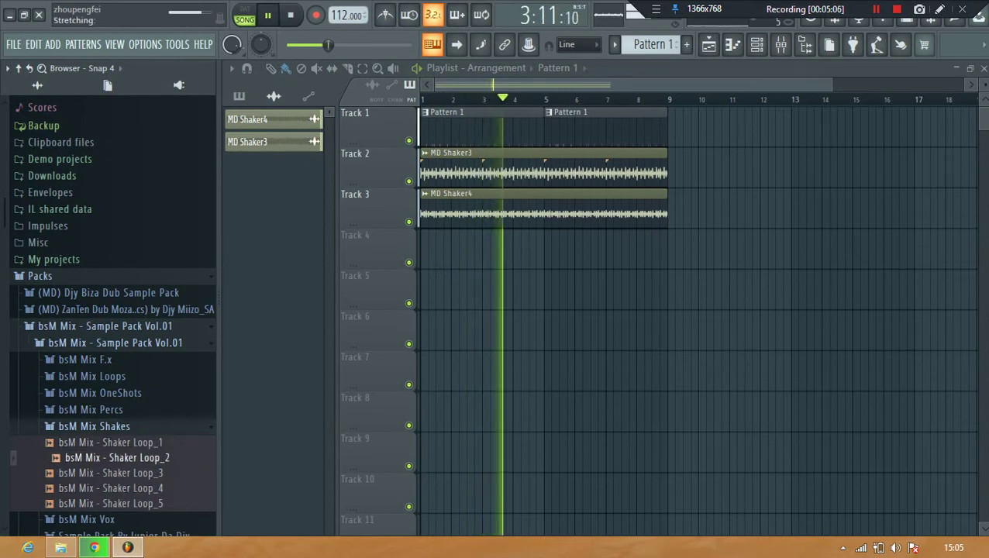
left_click(93, 426)
- Audition the samples in the bsM Mix Loops folder, including bsM Mix - Loops_6, _3, _2 and _1, with playback stopped partway
left_click(92, 376)
left_click(104, 408)
left_click(98, 469)
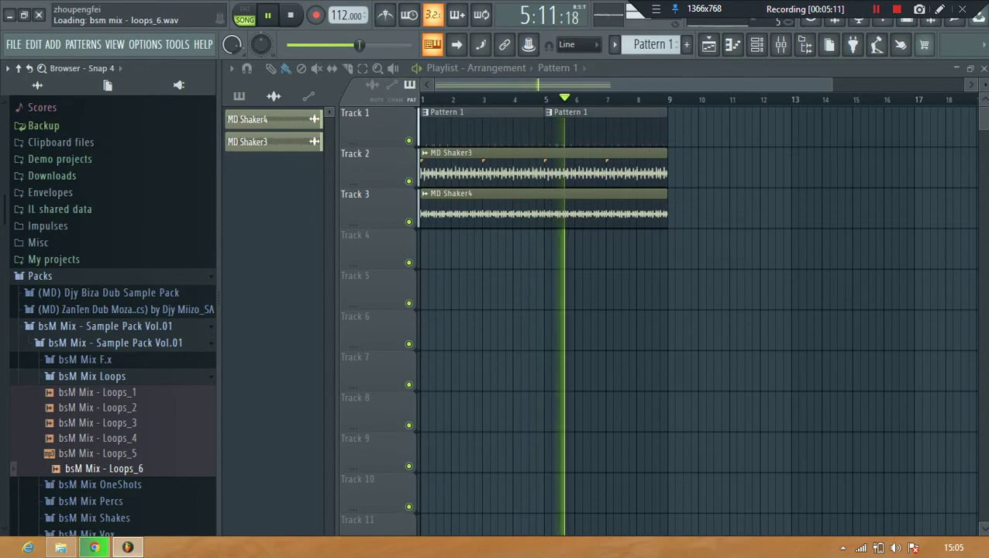
key("space")
left_click(98, 453)
left_click(98, 438)
left_click(104, 423)
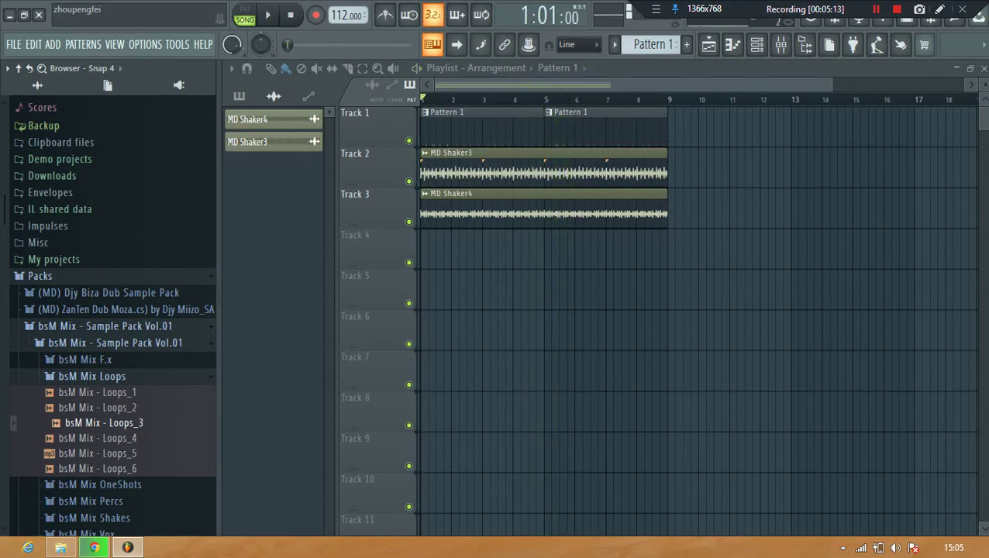
scroll(104, 423, "down", 2)
left_click(104, 316)
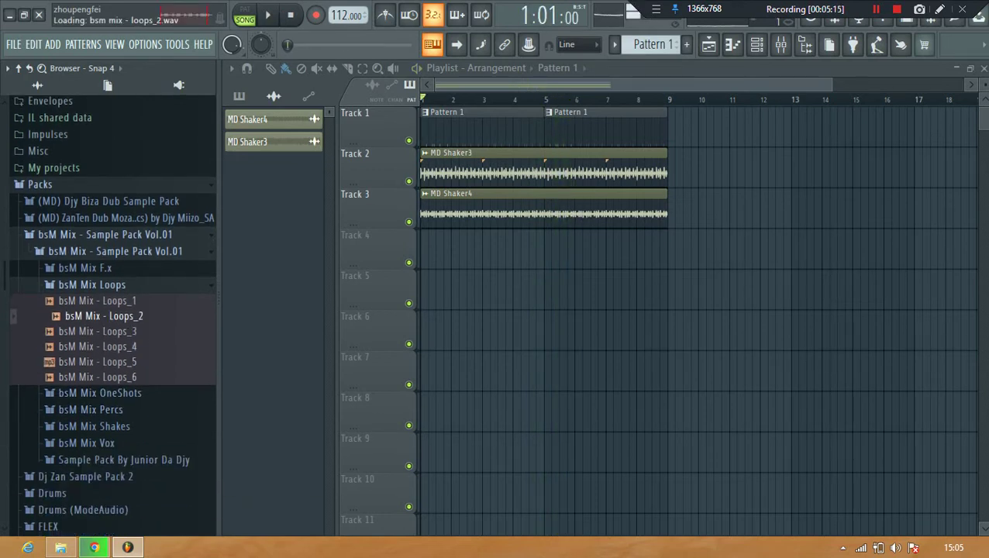
left_click(104, 301)
- Place bsM Mix - Loops_1 at bar 1 of Track 4 and play that track soloed
left_click_drag(104, 300, 426, 252)
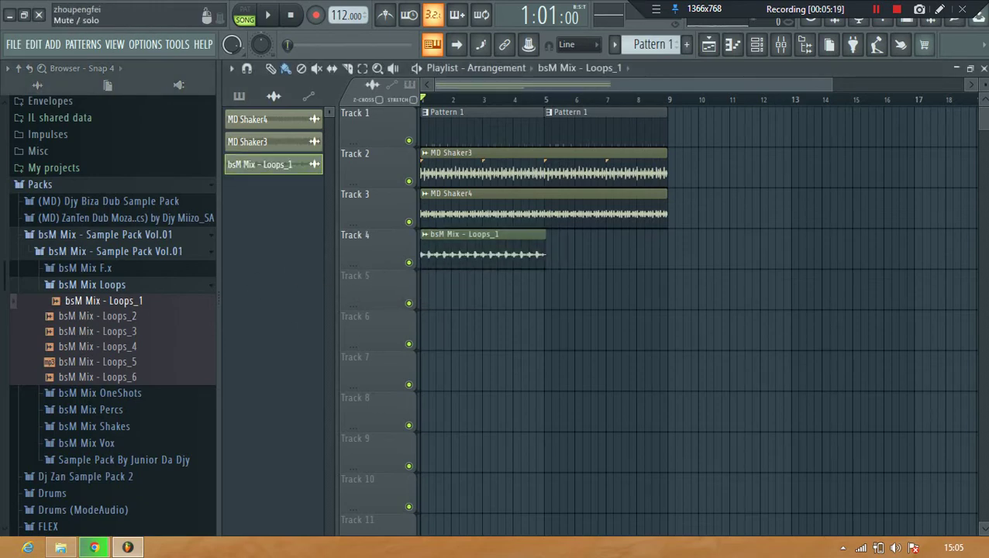
scroll(553, 232, "up", 5)
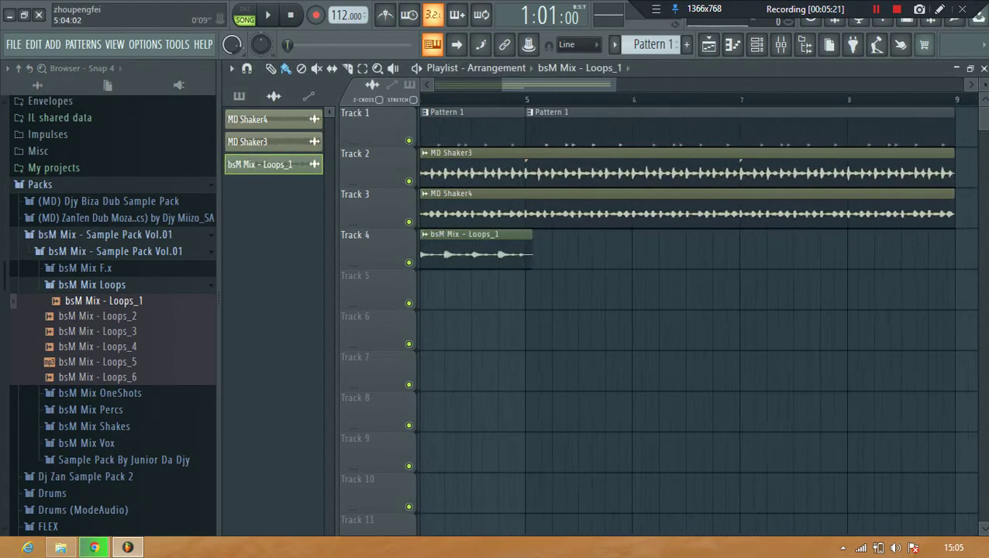
left_click(409, 262, "ctrl")
key("space")
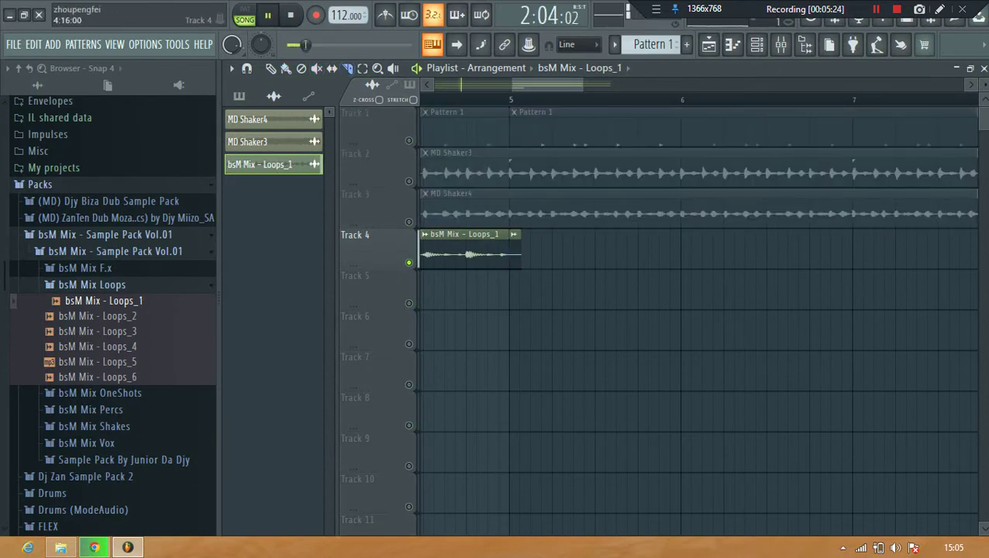
- Remove the Loops_1 clip's excess past bar 5, duplicate the clip up to bar 9, and unsolo Track 4
right_click(515, 252)
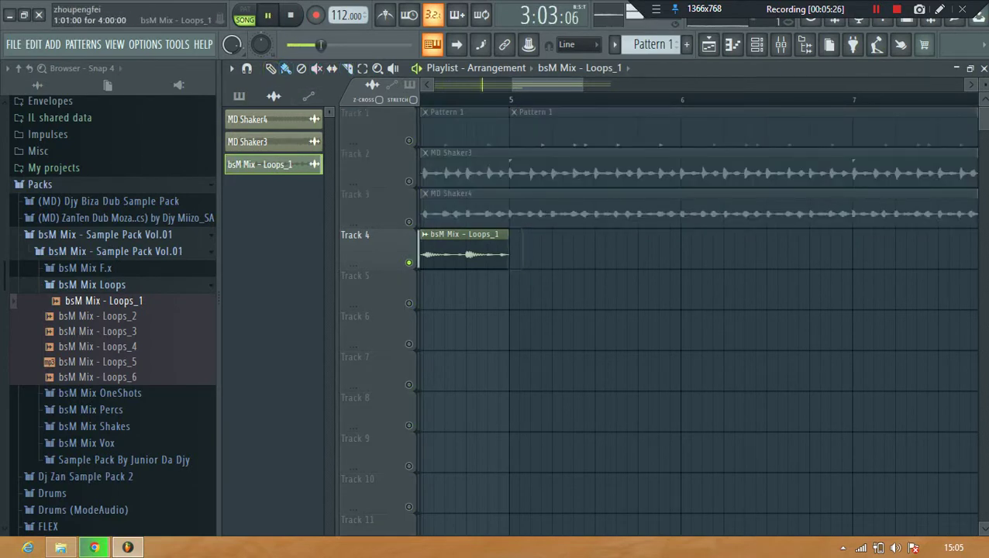
left_click(515, 252)
key("ctrl+d")
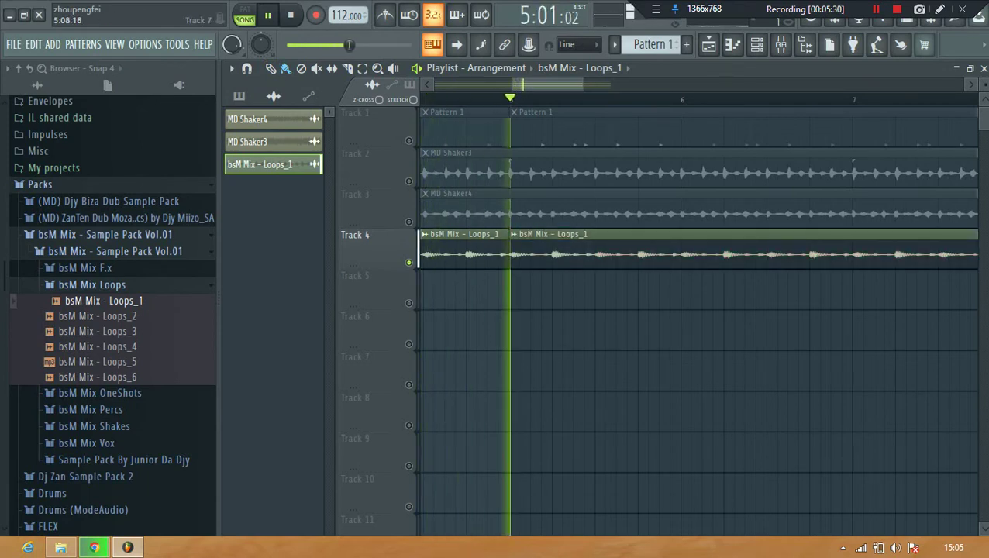
scroll(596, 313, "down", 6)
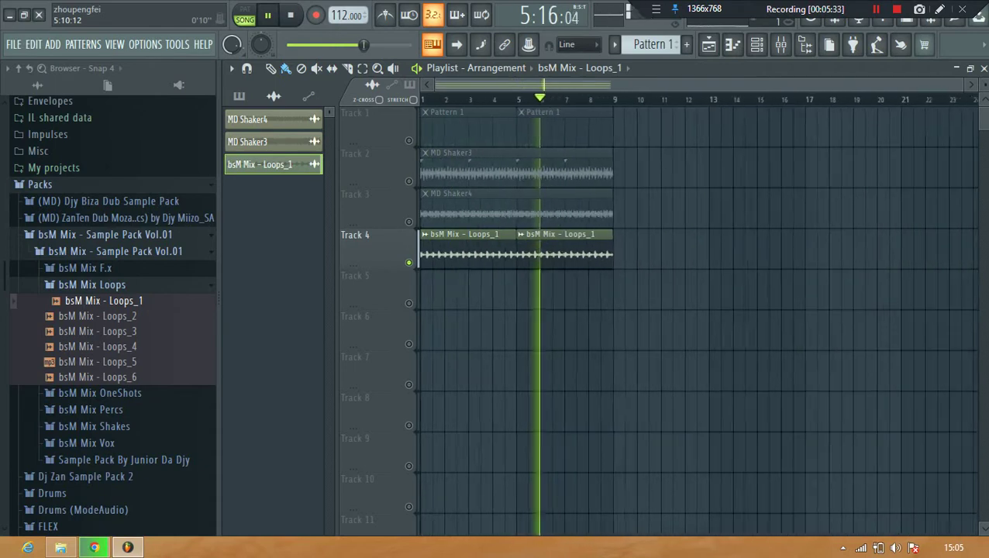
right_click(409, 263)
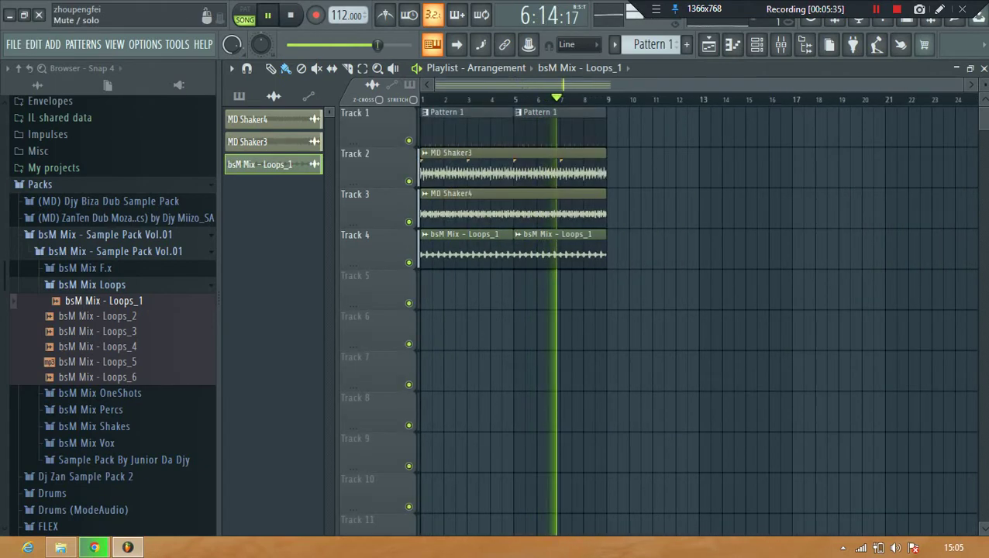
- Route bsM Mix - Loops_1 to a free mixer track and lower its fader, along with Insert 5's to 85%
left_click(260, 164)
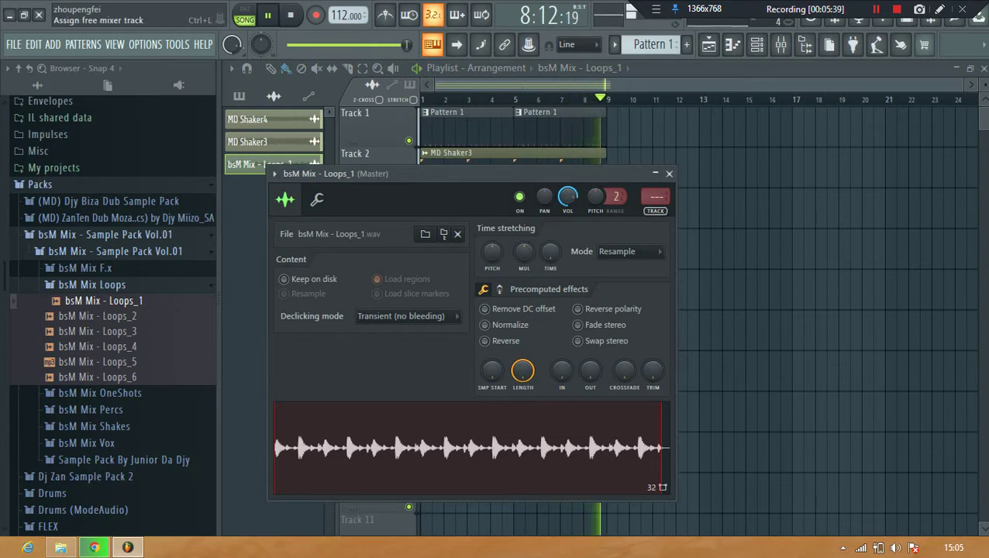
left_click(656, 210)
left_click_drag(302, 314, 333, 323)
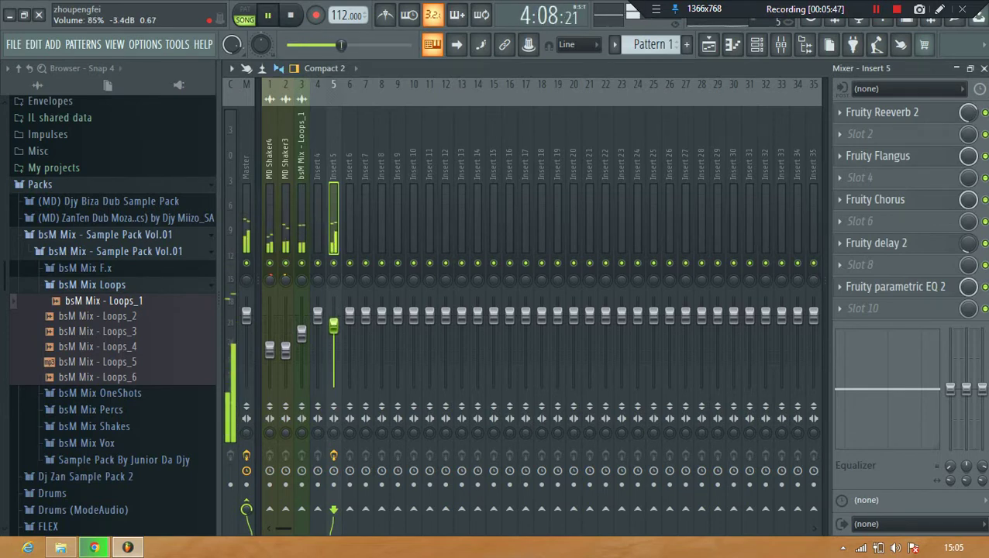
left_click(984, 68)
left_click(669, 174)
key("space")
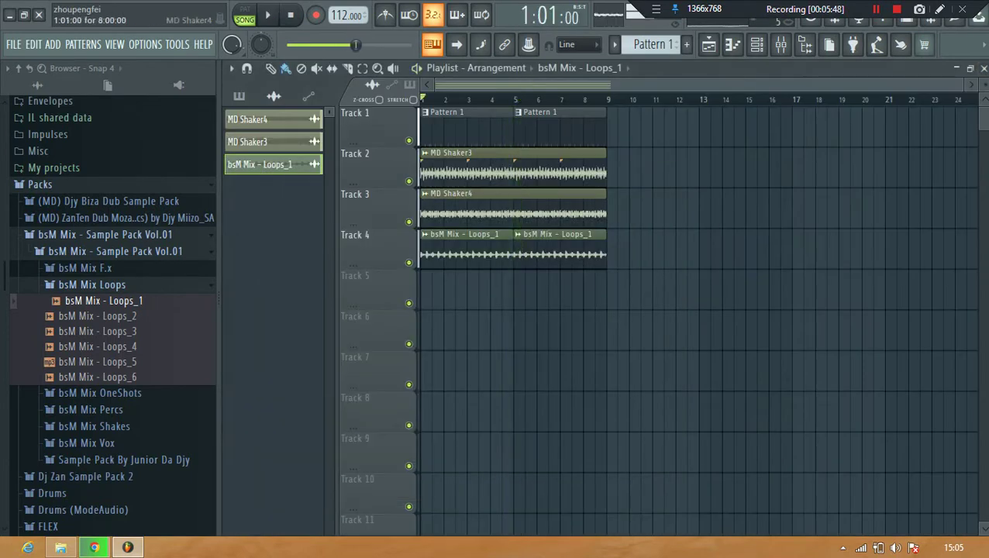
- Open Pattern 1 from the playlist and show the piano roll of MD Perc (SGIJA)_4
double_click(492, 113)
left_click(984, 68)
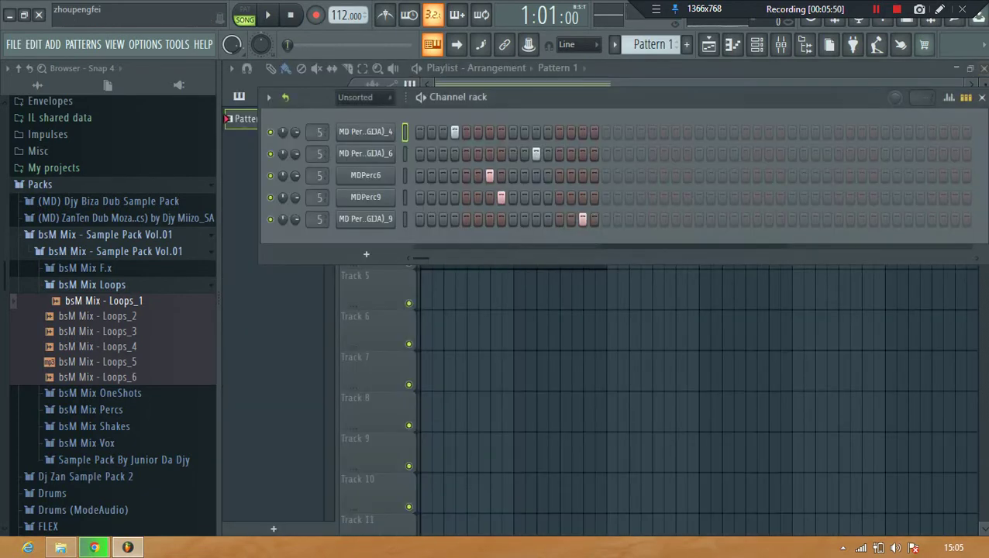
key("space")
right_click(366, 132)
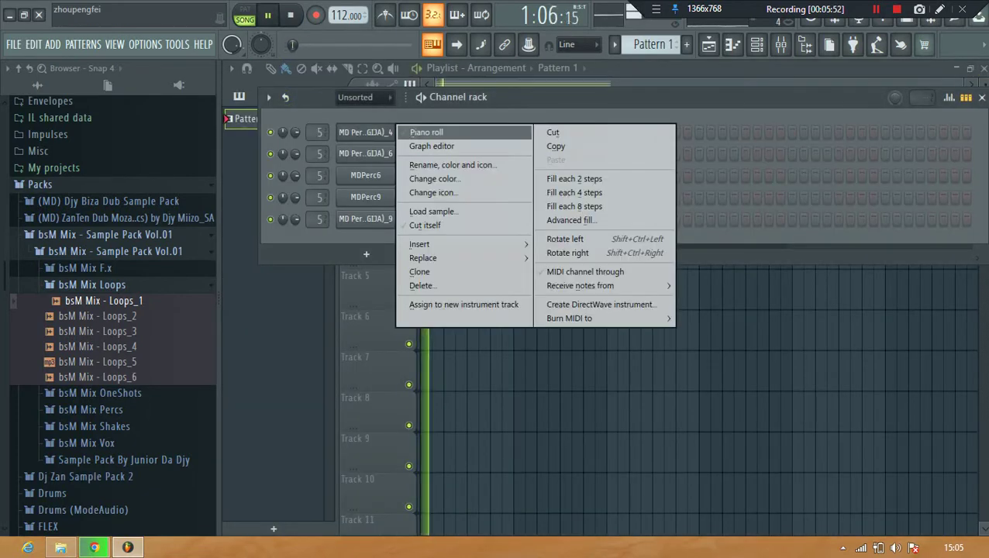
left_click(412, 133)
- Duplicate the bar 1 notes of MD Perc (SGIJA)_4, MDPerc6 and MD Perc (SGIJA)_6 into bar 2
key("space")
scroll(413, 99, "down", 2)
double_click(408, 99)
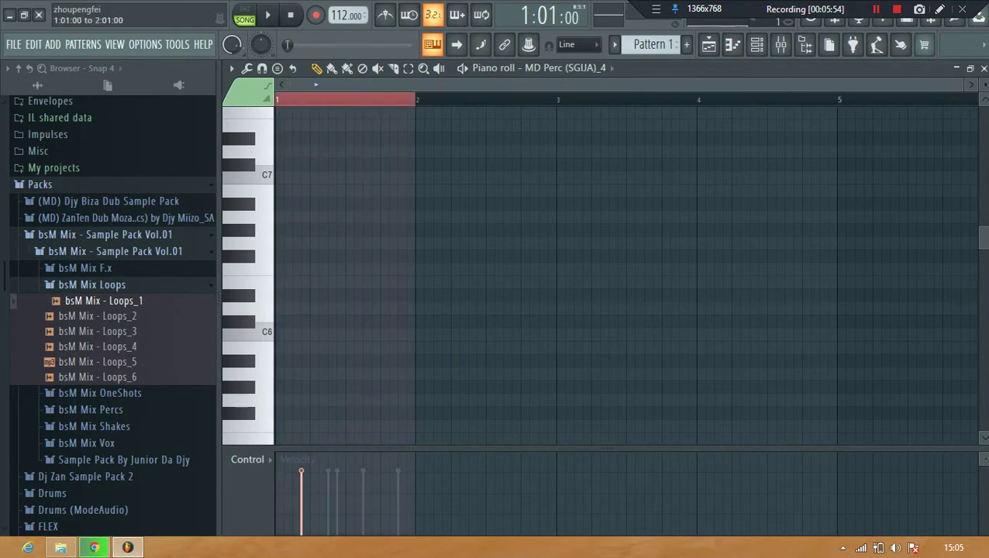
scroll(431, 218, "down", 2)
key("space")
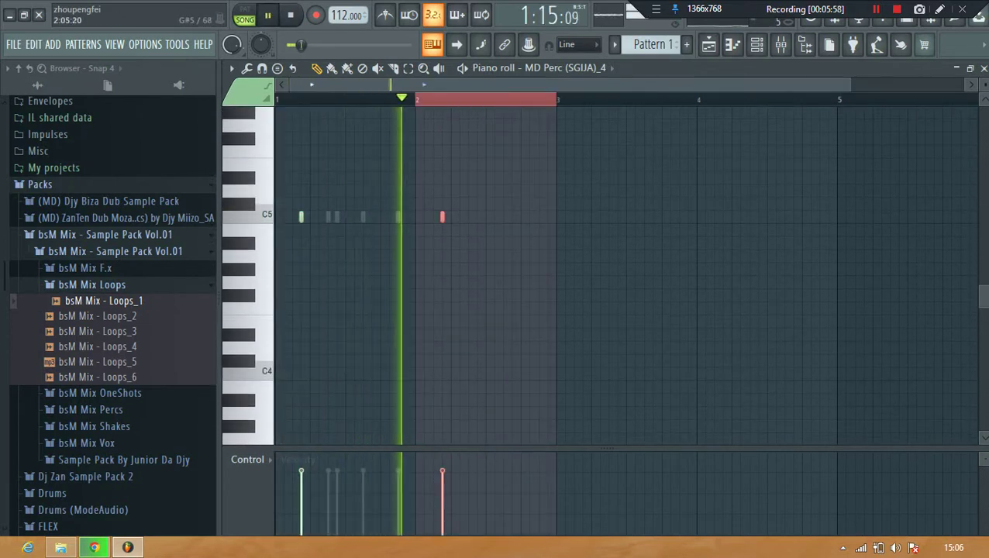
scroll(566, 68, "down", 2)
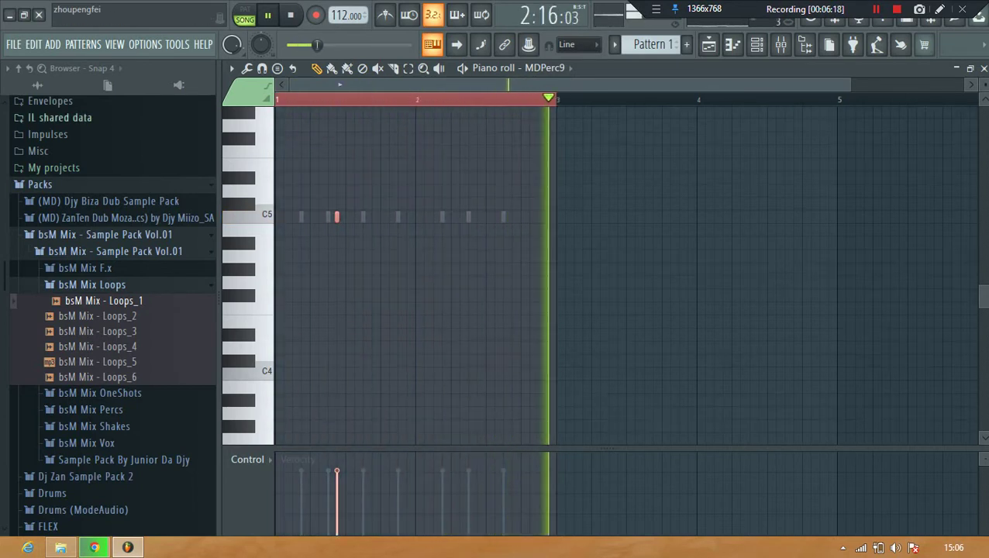
- Duplicate the MDPerc9 notes of bars 1 and 2 into bars 3 and 4, and switch the piano roll to MD Perc (SGIJA)_9
key("ctrl+b")
key("space")
scroll(568, 68, "down", 1)
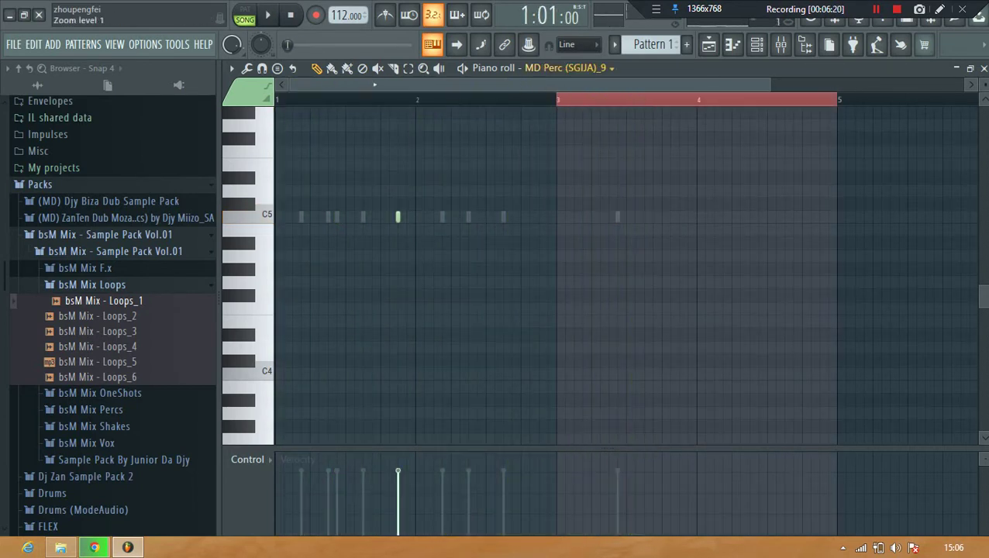
- Duplicate the MD Perc (SGIJA)_9 note of bars 1 and 2 into bars 3 and 4, checking it against playback
key("ctrl+Left")
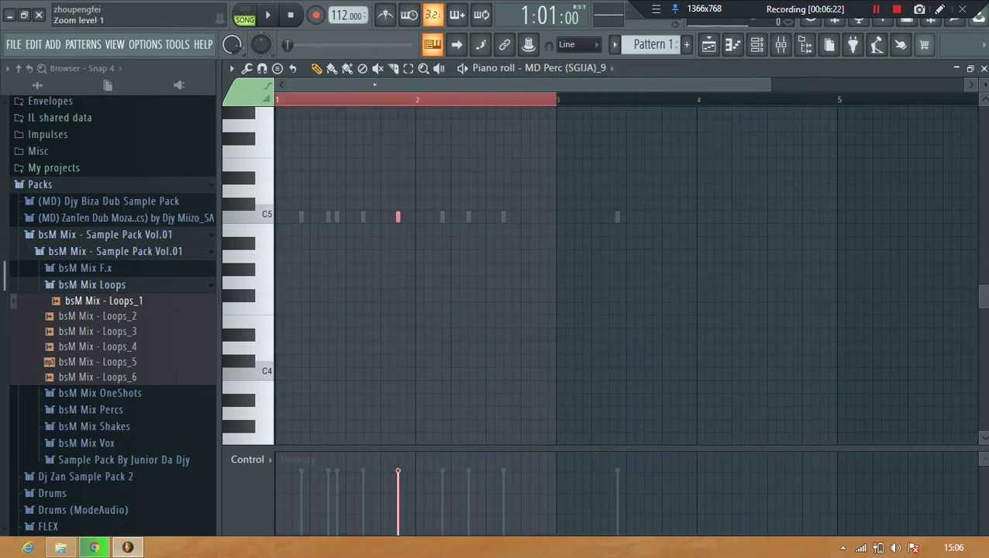
left_click_drag(556, 99, 564, 99)
key("space")
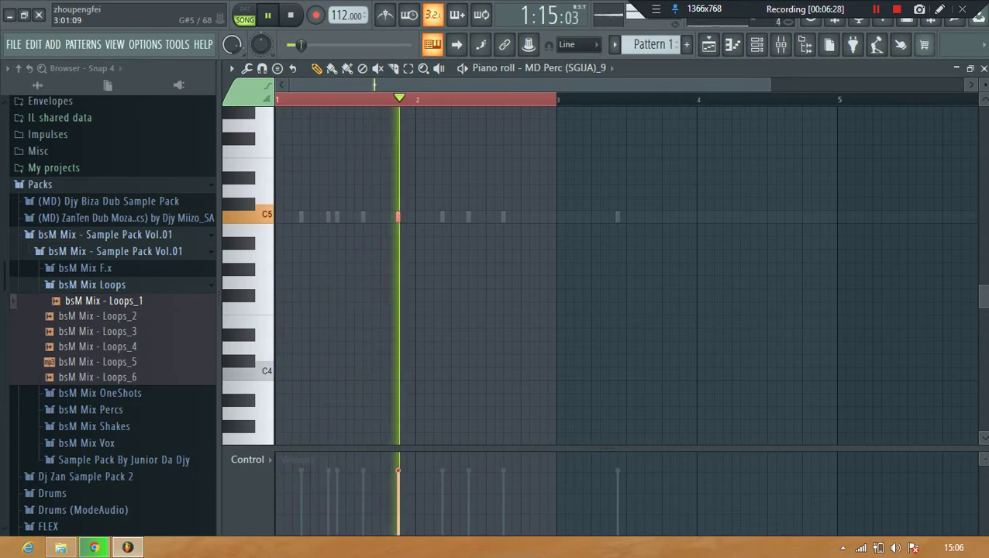
key("ctrl+b")
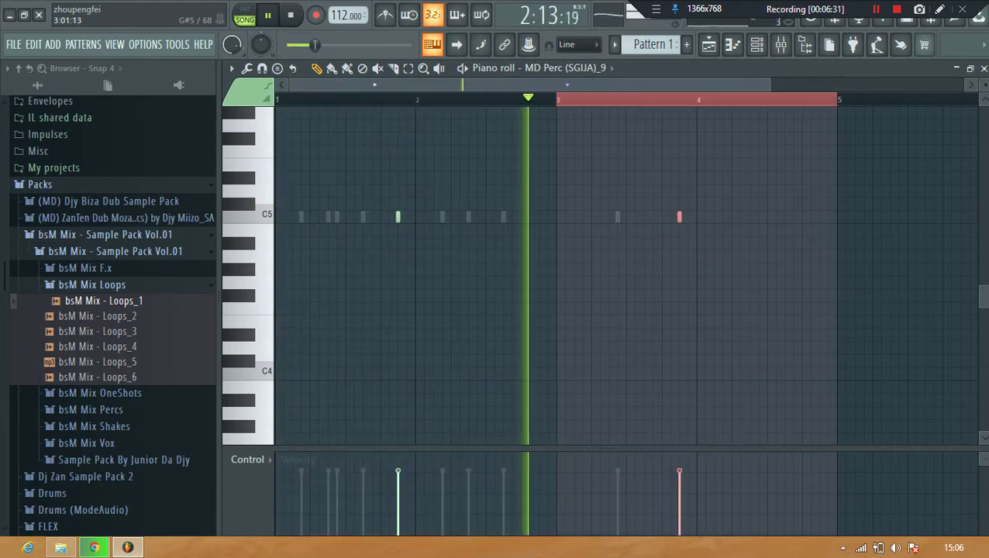
key("space")
- Duplicate the bars 1 and 2 notes of MD Perc (SGIJA)_4, MD Perc (SGIJA)_6 and MDPerc6 into bars 3 and 4
scroll(566, 68, "down", 1)
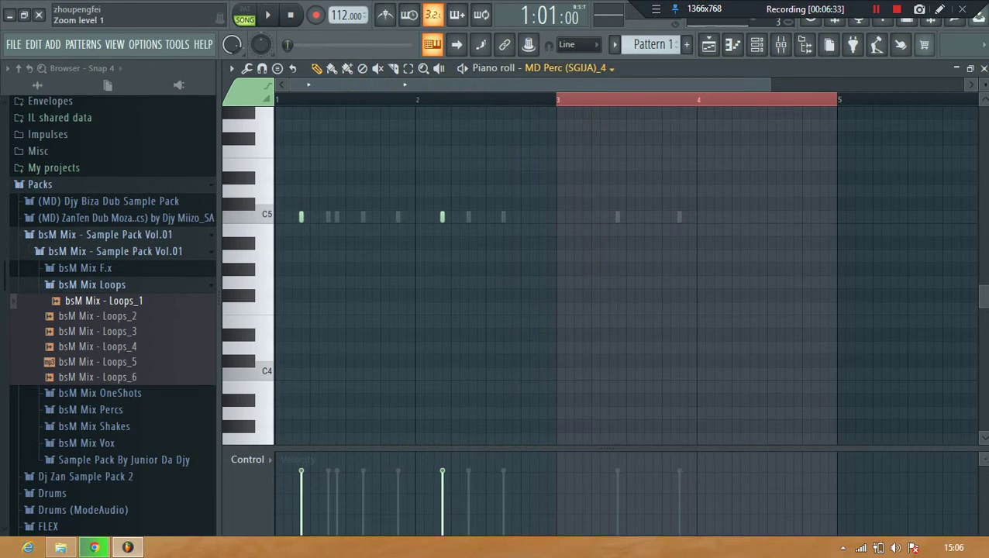
key("ctrl+Left")
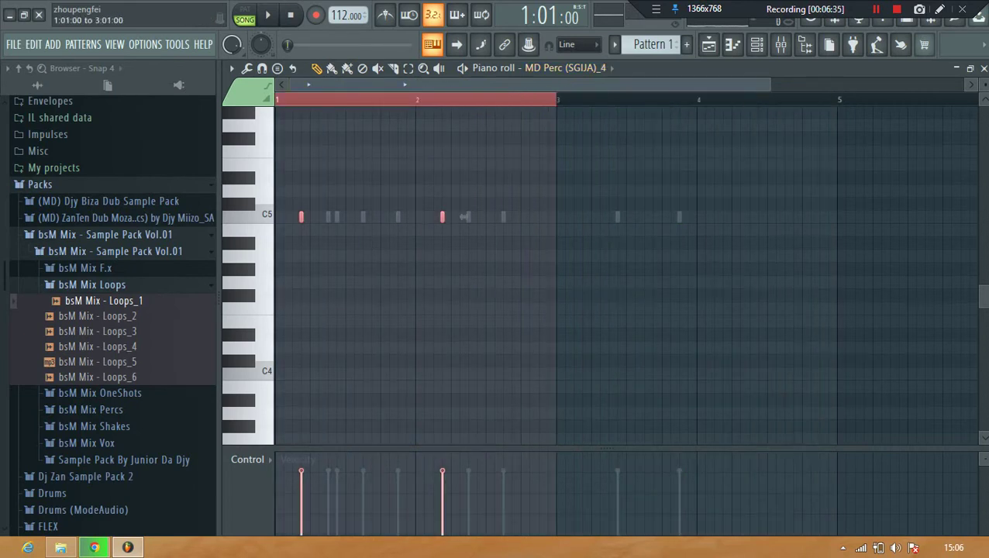
key("ctrl+b")
left_click(570, 179)
key("ctrl+a")
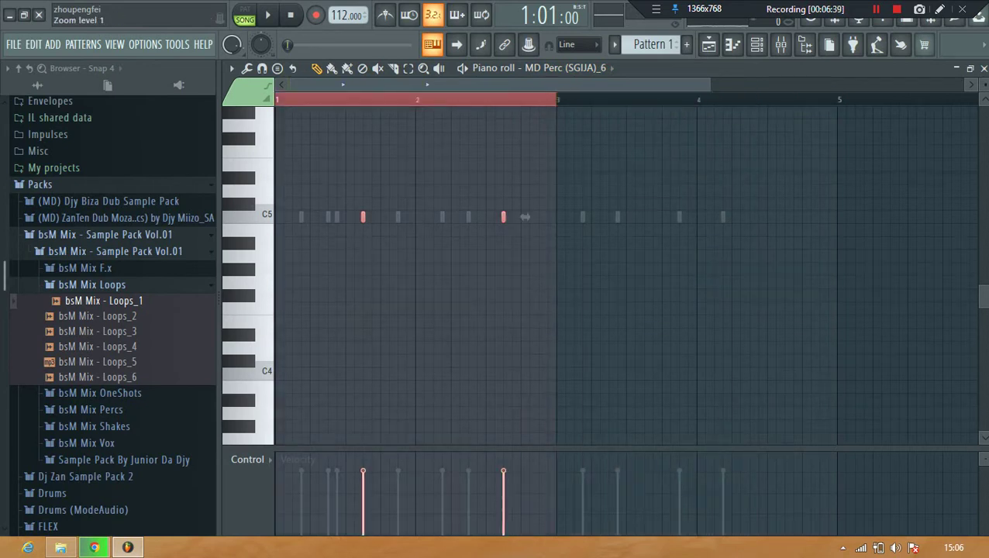
key("ctrl+b")
key("Down")
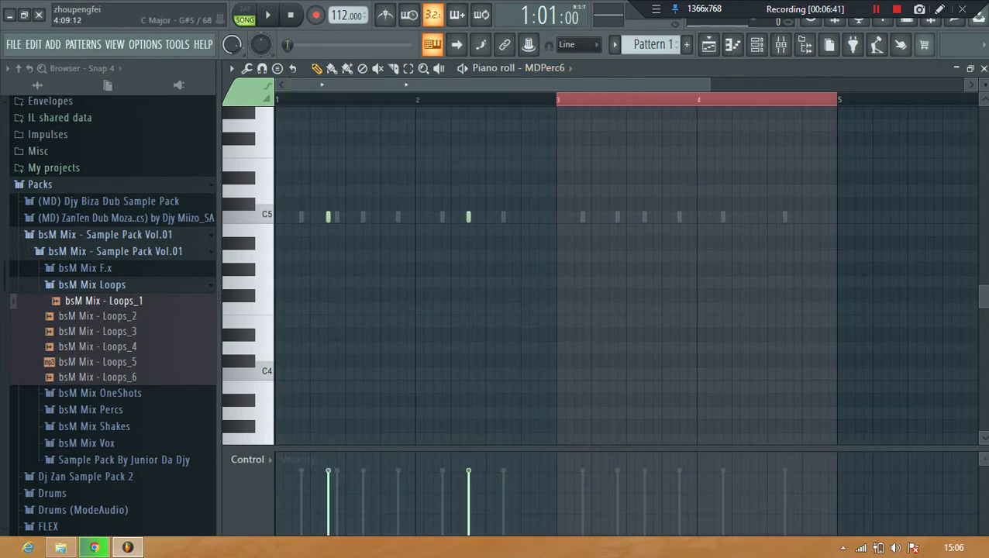
key("ctrl+a")
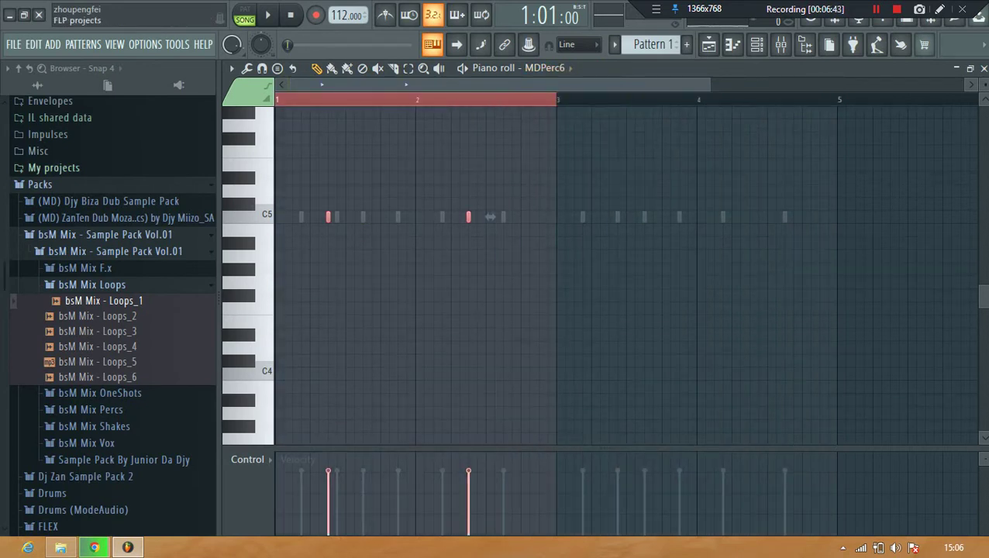
key("ctrl+b")
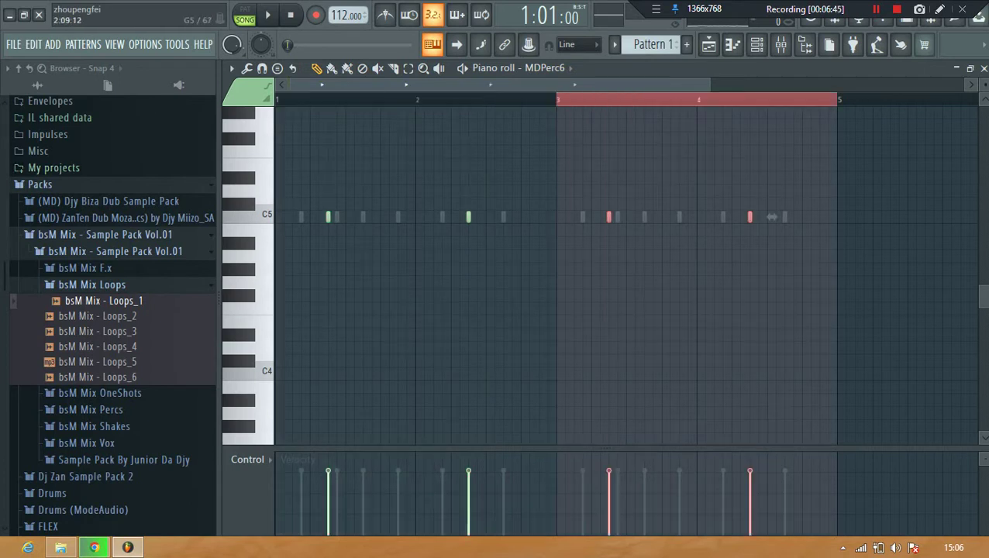
- Play back the four-bar percussion pattern, viewing its notes in the piano roll and its steps in the channel rack
key("Up")
key("Down")
key("Down")
key("Down")
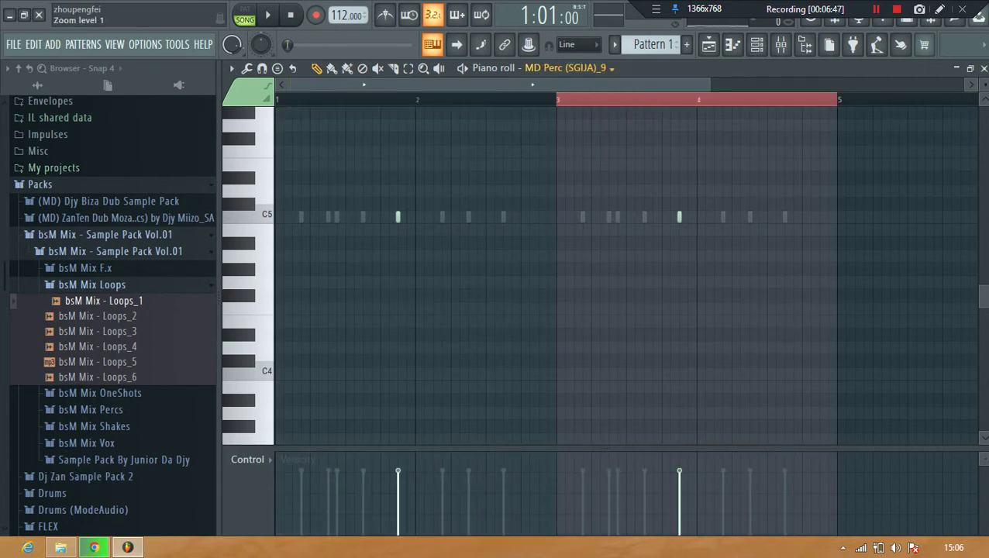
key("space")
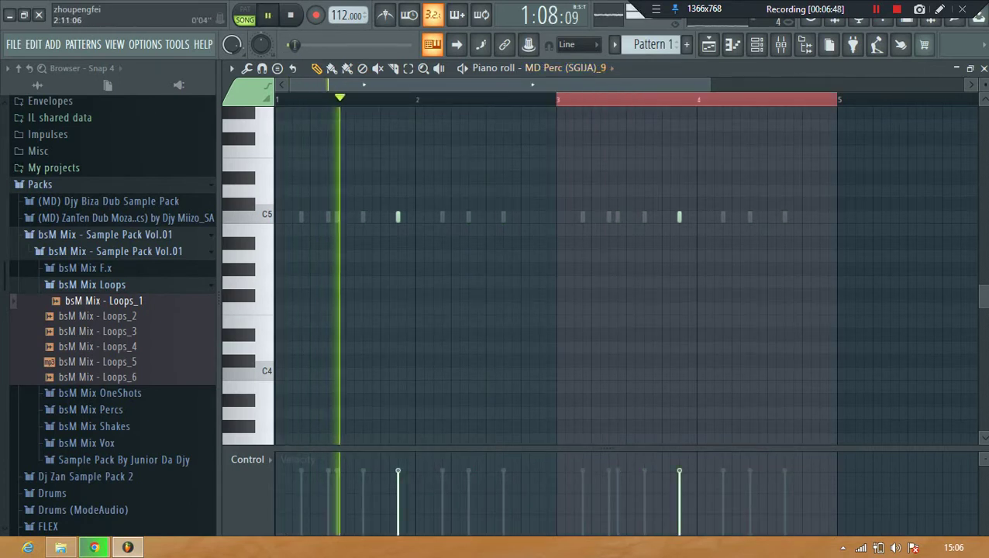
scroll(508, 99, "down", 1)
left_click(408, 68)
left_click(468, 139)
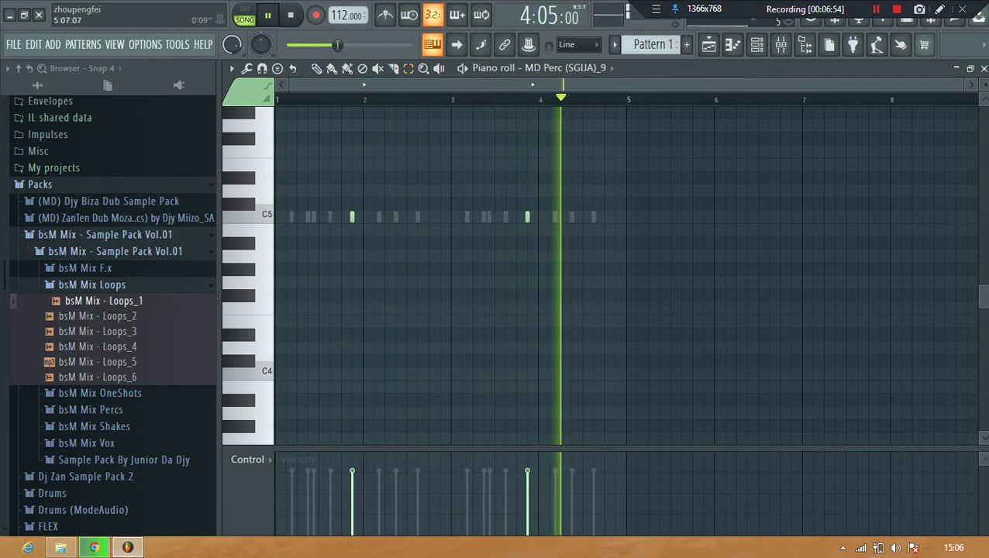
left_click(984, 68)
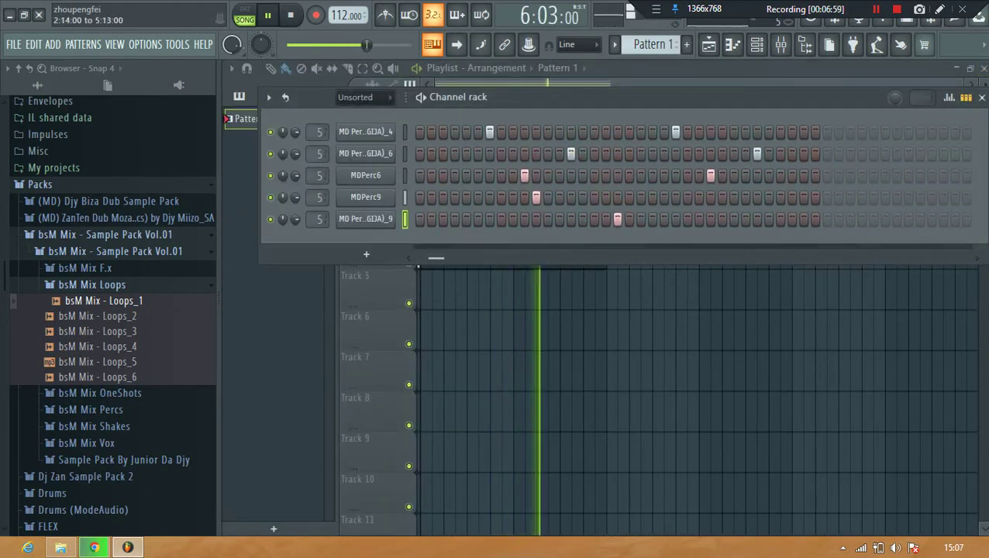
mouse_move(428, 258)
left_mouse_down()
mouse_move(444, 258)
mouse_move(435, 259)
left_mouse_up()
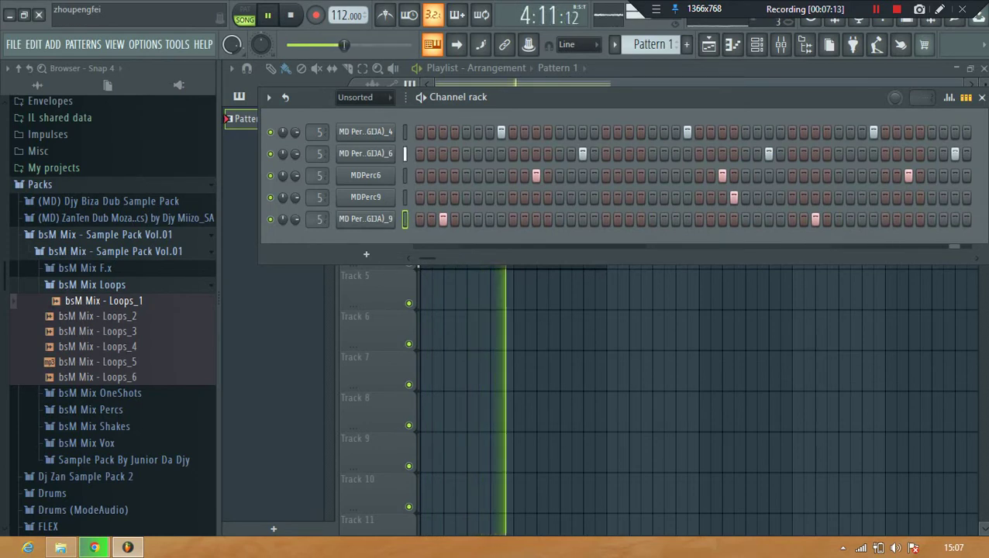
key("space")
- Open the bsM Mix Percs folder and audition its percussion samples for one that fits the beat
left_click(101, 284)
left_click(101, 317)
left_click(112, 331)
left_click(112, 239)
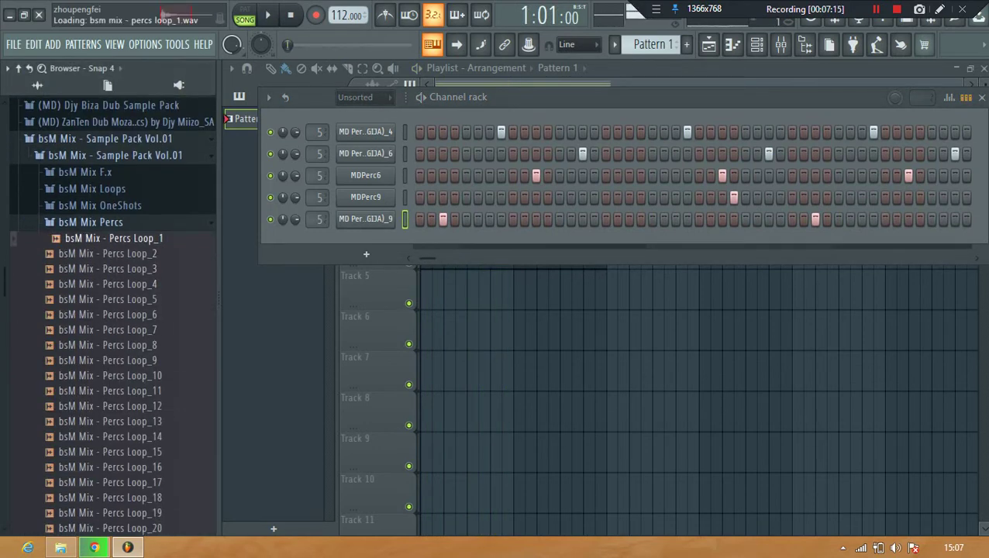
scroll(112, 361, "down", 4)
left_click(114, 330)
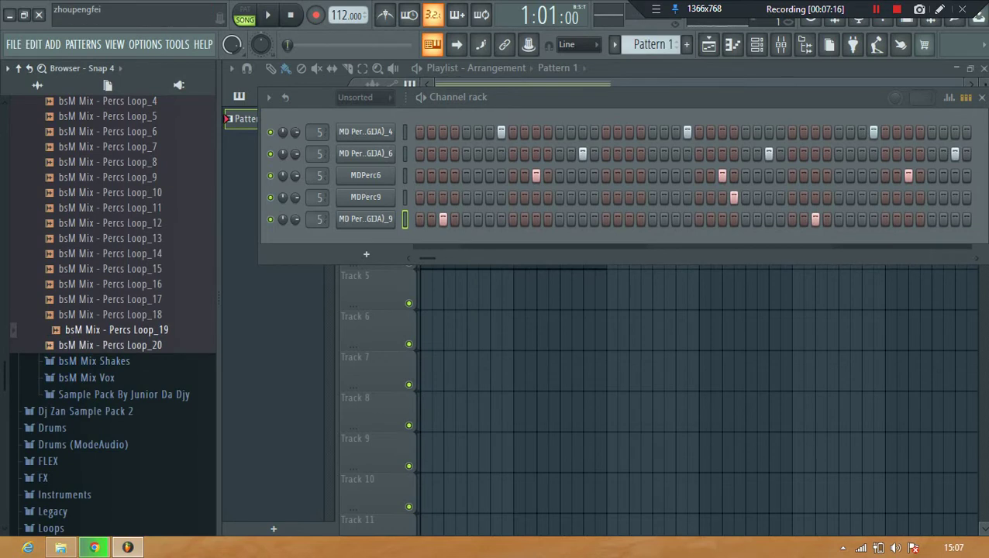
key("Down")
key("Up")
key("Up")
key("Up")
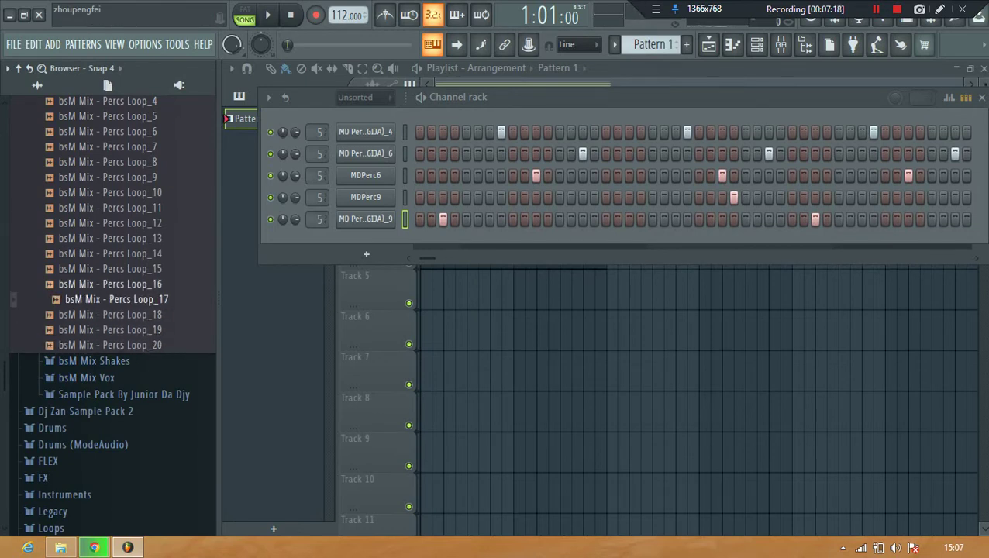
key("Up")
key("Up")
key("Up")
key("Up")
key("Up")
key("Up")
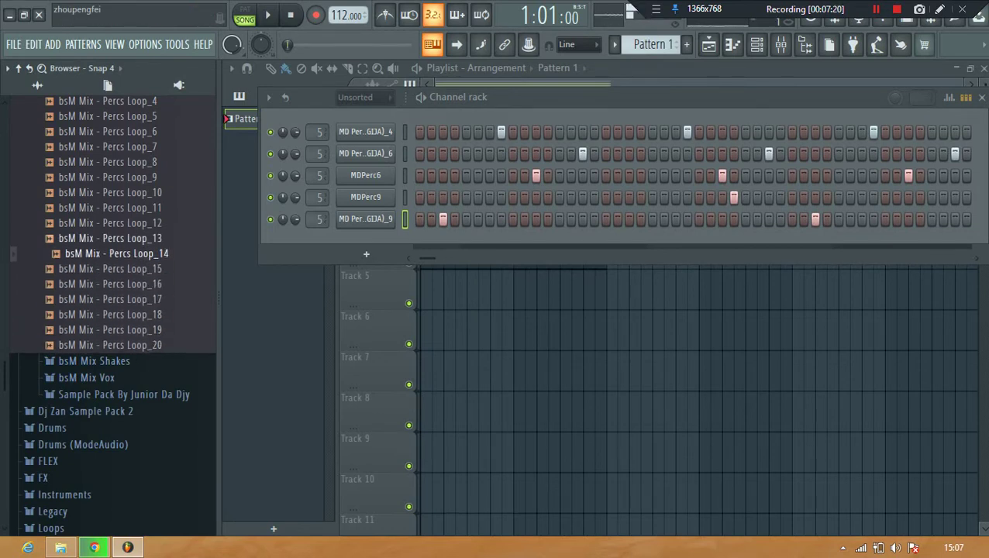
key("Down")
key("Down")
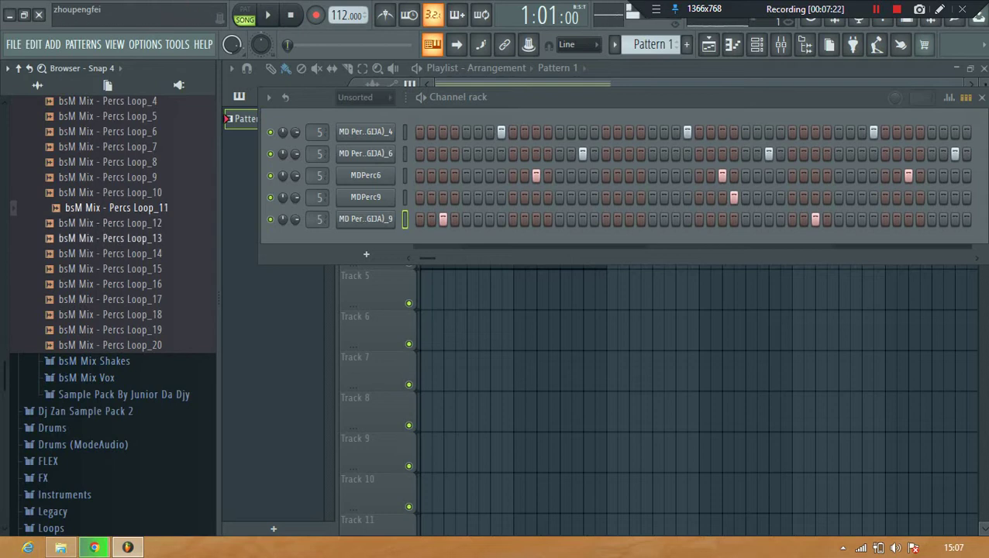
key("Up")
key("Up")
key("Up")
key("Up")
key("Up")
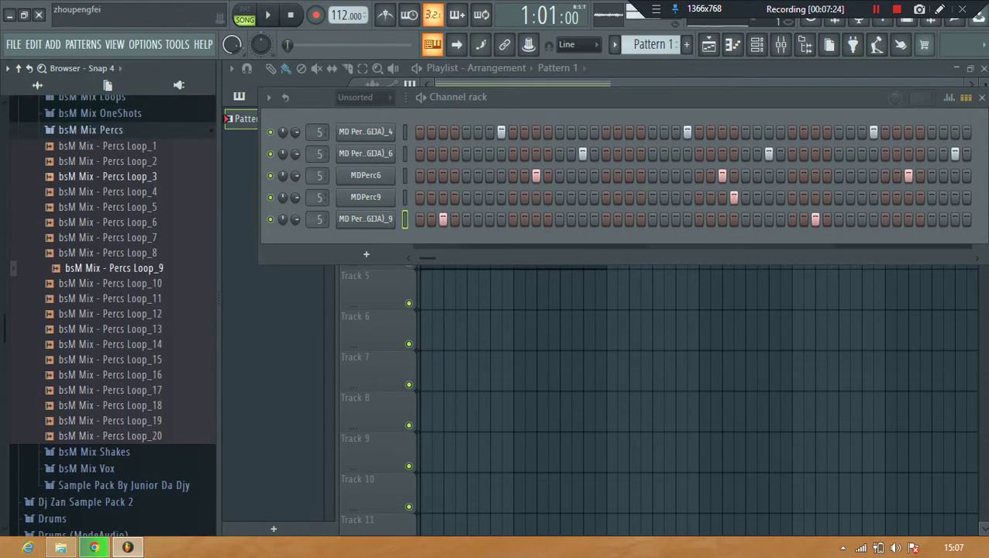
key("Up")
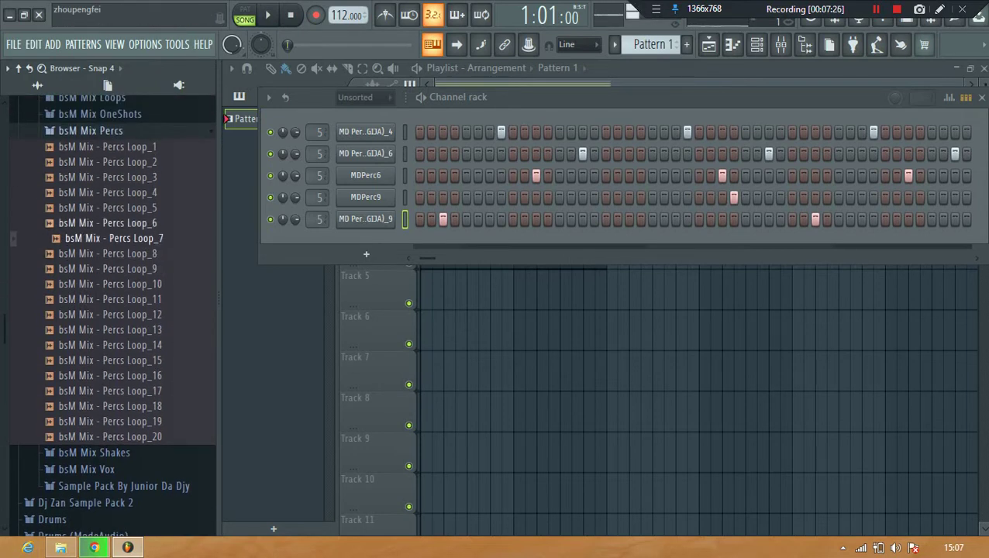
- Add the bsM Mix - Percs Loop_5 sample as a new channel below MD Perc (SGIJA)_9 in the channel rack
left_click(110, 223)
left_click(110, 208)
left_click_drag(110, 208, 250, 235)
left_click_drag(310, 283, 357, 268)
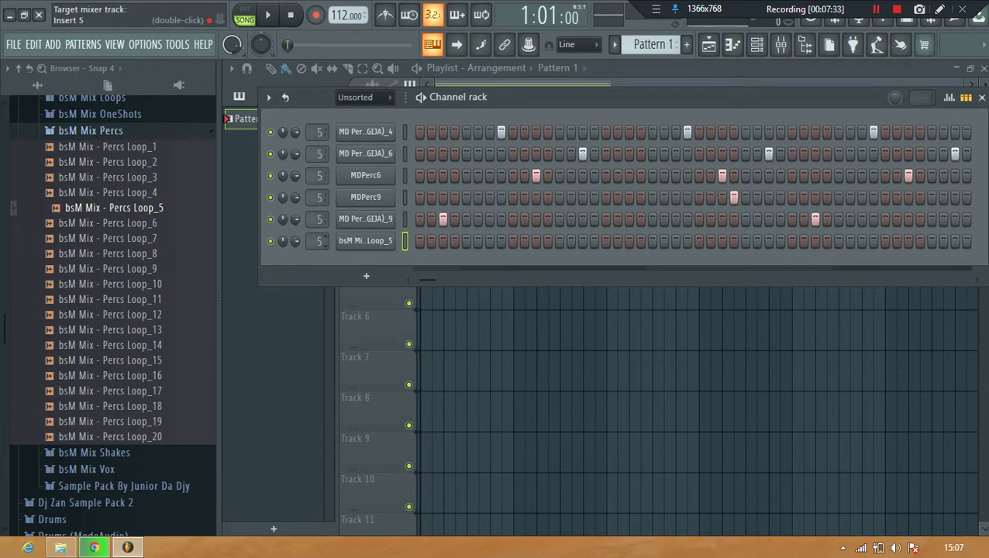
- Sequence bsM Mix - Percs Loop_5 on steps 5 and 13 while checking playback, and turn off its Use loop points option
key("space")
left_click(455, 241)
right_click(455, 241)
key("space")
key("space")
left_click(466, 241)
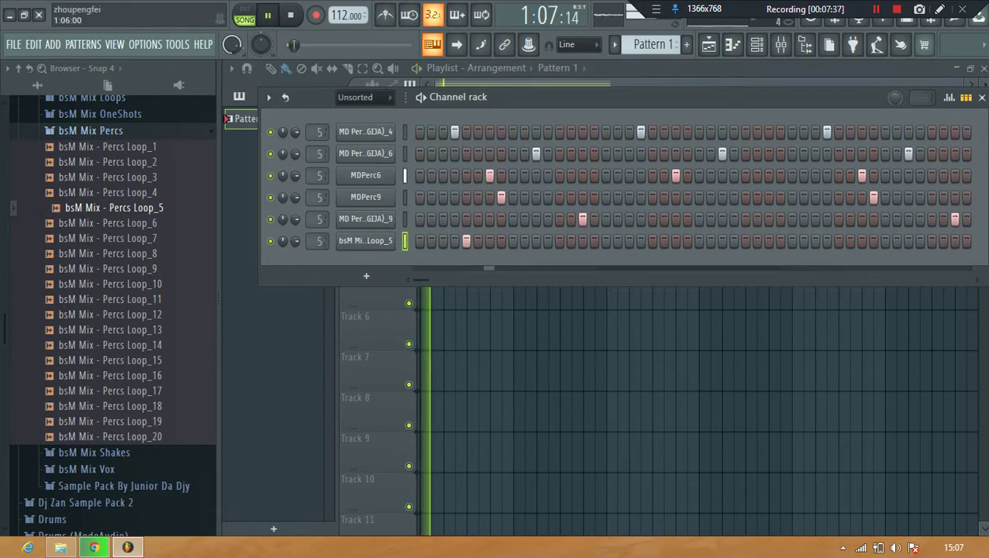
left_click(559, 241)
key("space")
left_click(366, 241)
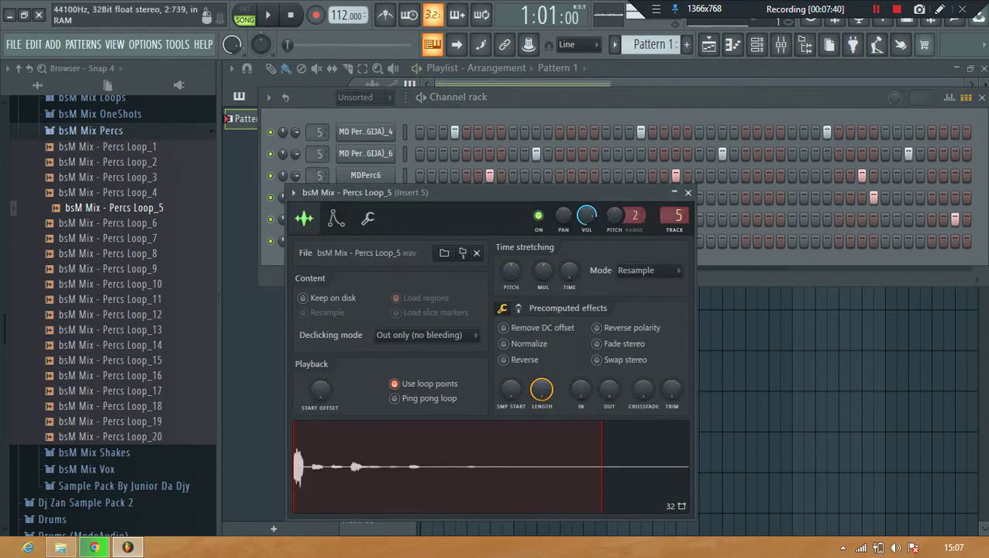
left_click(395, 384)
- Look through the bsM Mix, ZanTen Dub and Drums sample packs for further percussion sounds
left_click(90, 131)
left_click(86, 255)
left_click(86, 255)
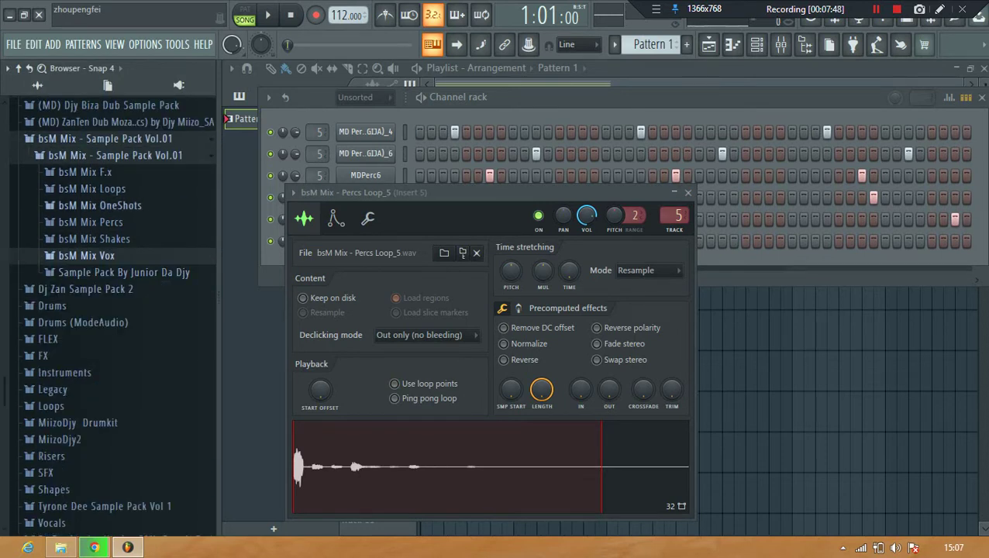
left_click(100, 205)
left_click(105, 139)
left_click(113, 127)
left_click(113, 143)
left_click(113, 159)
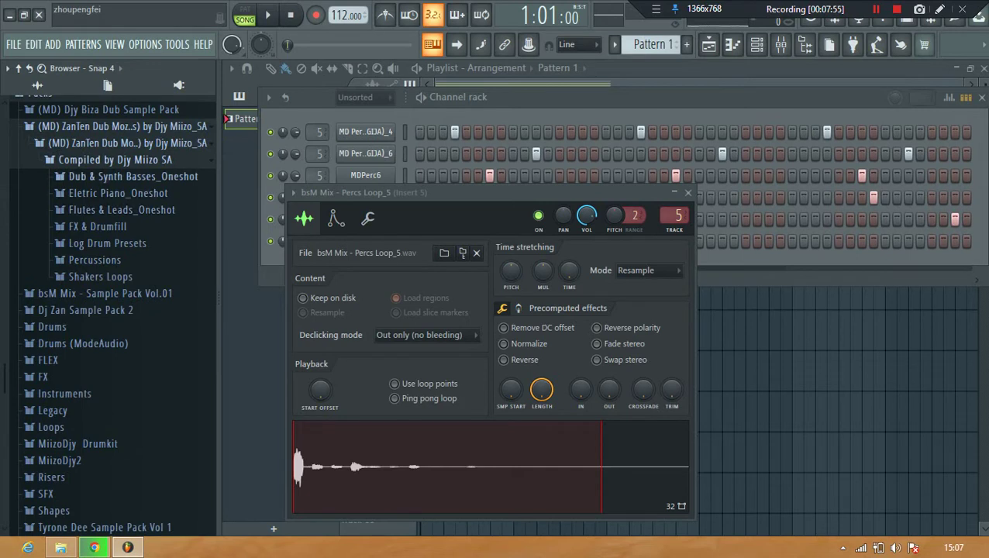
left_click(113, 126)
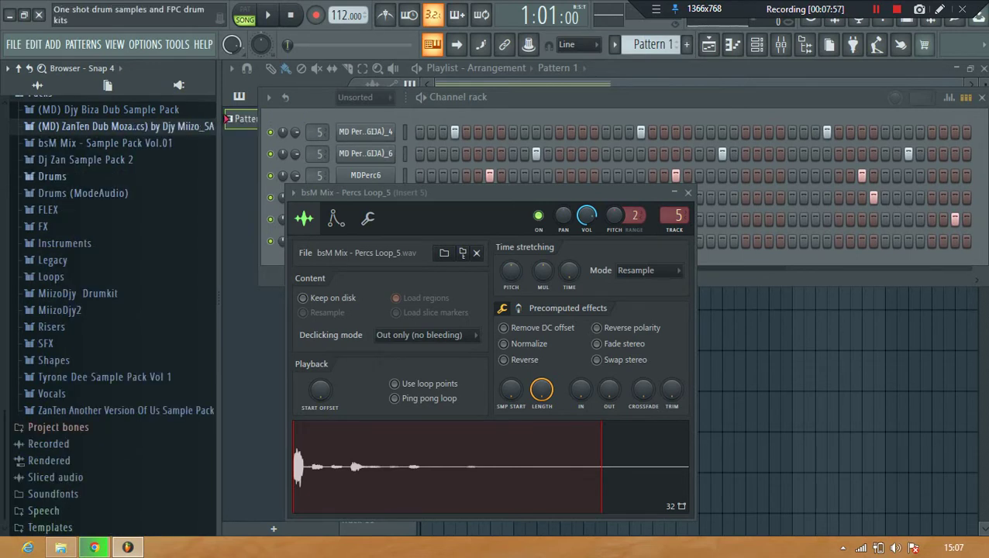
left_click(106, 177)
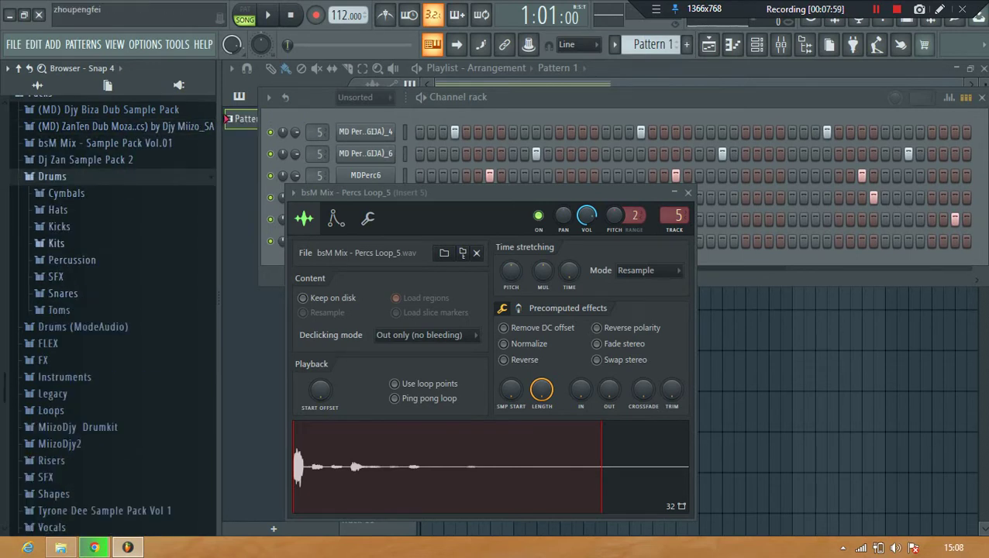
left_click(52, 176)
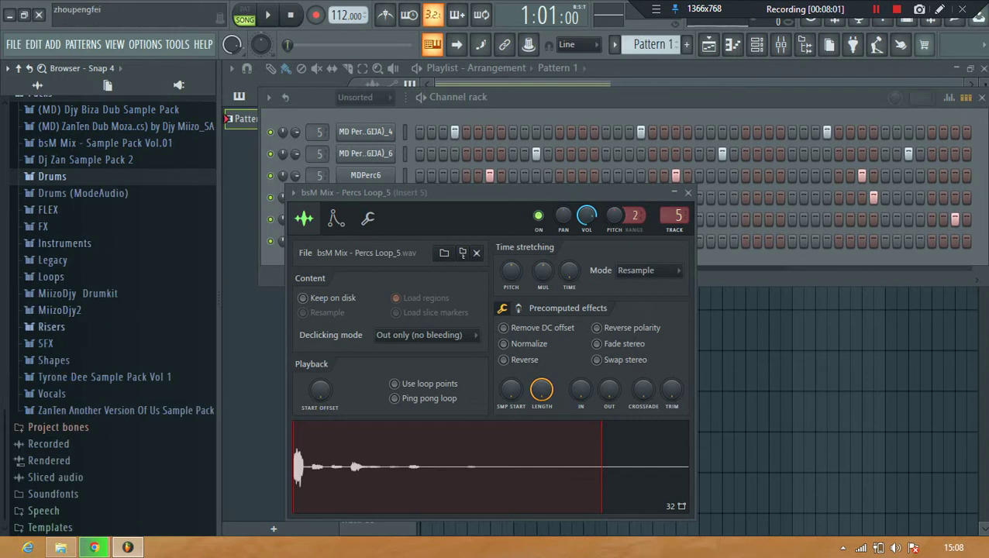
- Open Tyrone Dee Sample Pack Vol 1 and audition its tambourine and percussion one-shots
left_click(105, 377)
left_click(115, 394)
left_click(125, 377)
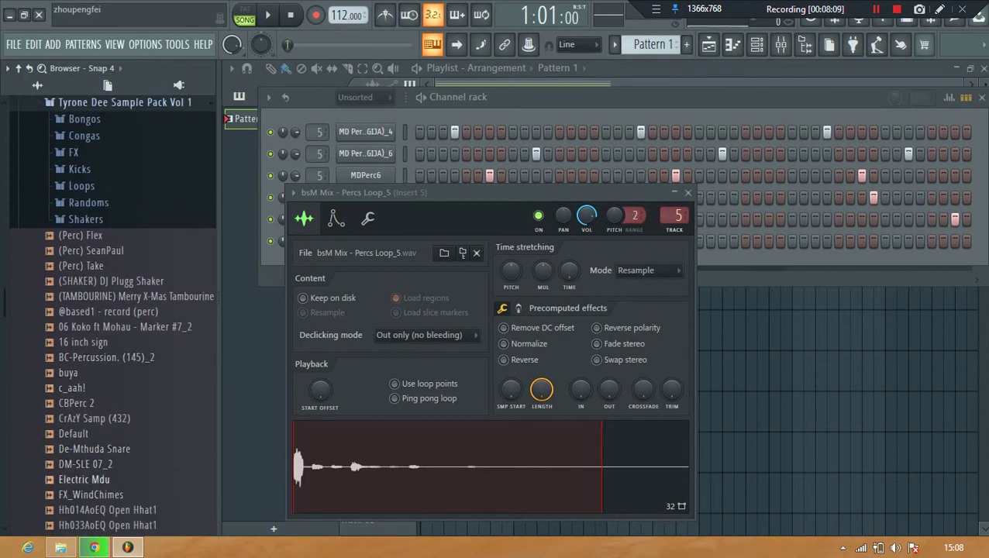
left_click(124, 297)
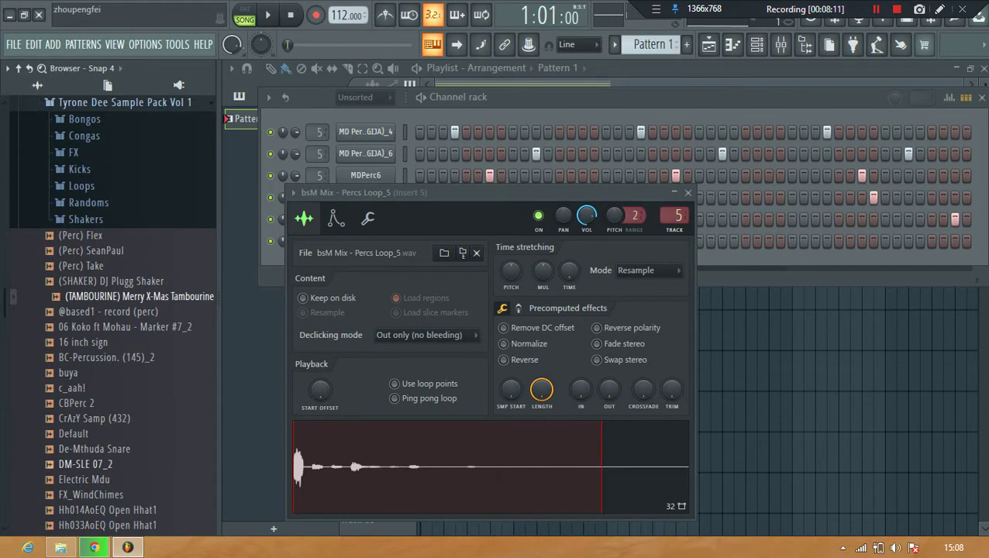
left_click(69, 479)
scroll(70, 479, "down", 1)
left_click(76, 479)
left_click(77, 494)
left_click(76, 510)
key("Up")
key("Up")
key("Down")
key("Up")
key("Up")
key("Up")
key("Up")
key("Up")
key("Up")
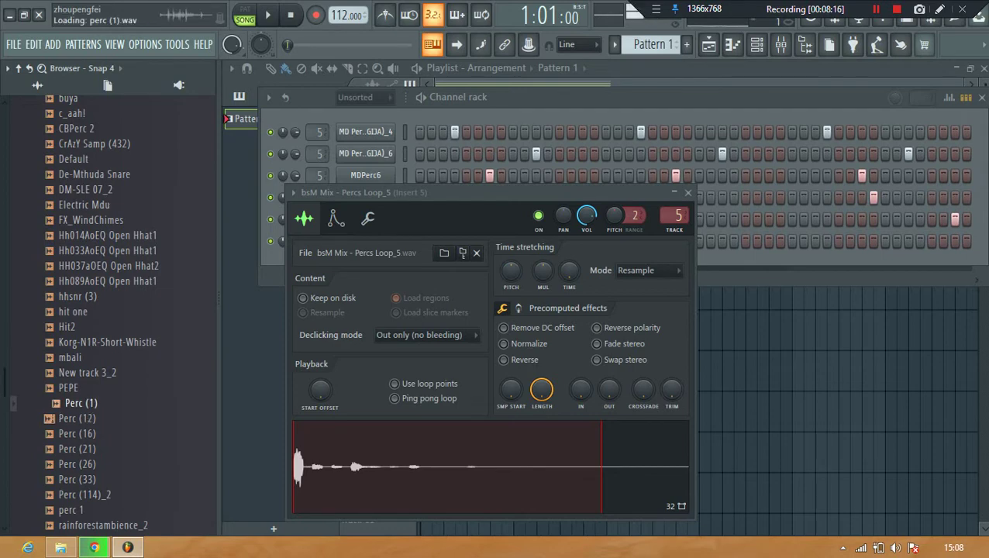
scroll(108, 325, "down", 2)
scroll(109, 326, "up", 10)
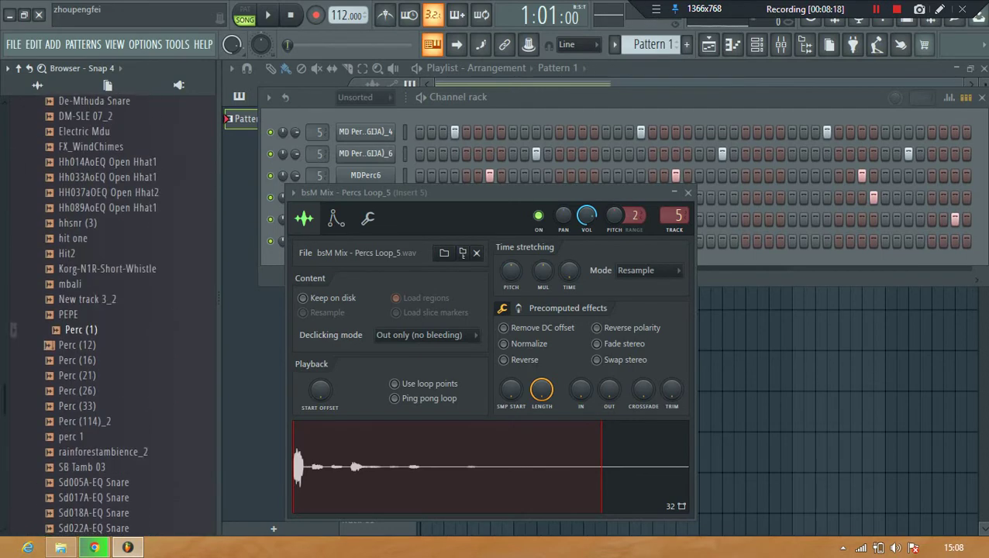
scroll(109, 347, "down", 2)
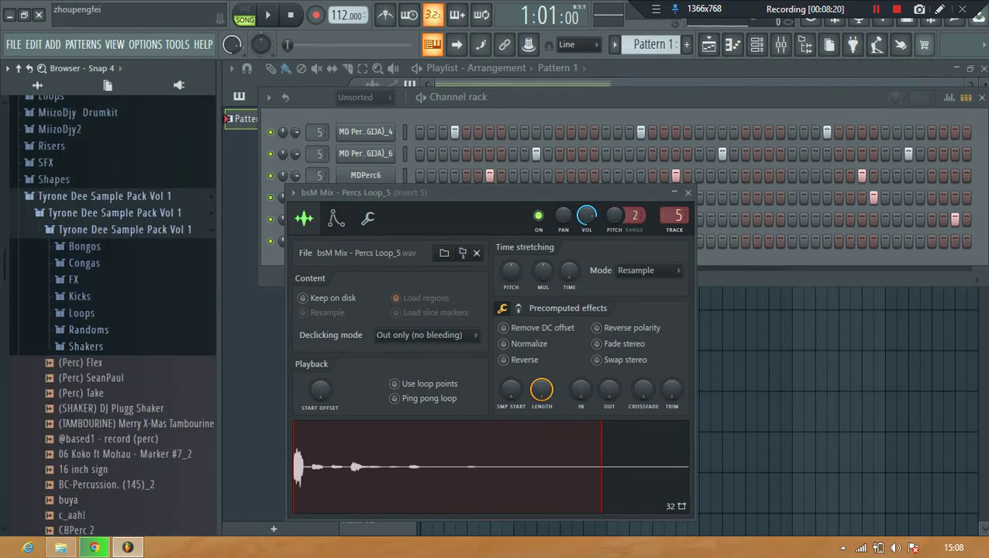
- Open the ZanTen Another Version Of Us Sample Pack and audition its ZanTen Percussion one-shots
left_click(105, 196)
left_click(116, 411)
left_click(116, 427)
key("Down")
key("Right")
key("Down")
key("Down")
key("Down")
key("Down")
key("Down")
key("Down")
key("Down")
key("Down")
key("Down")
key("Down")
key("Down")
key("Down")
key("Down")
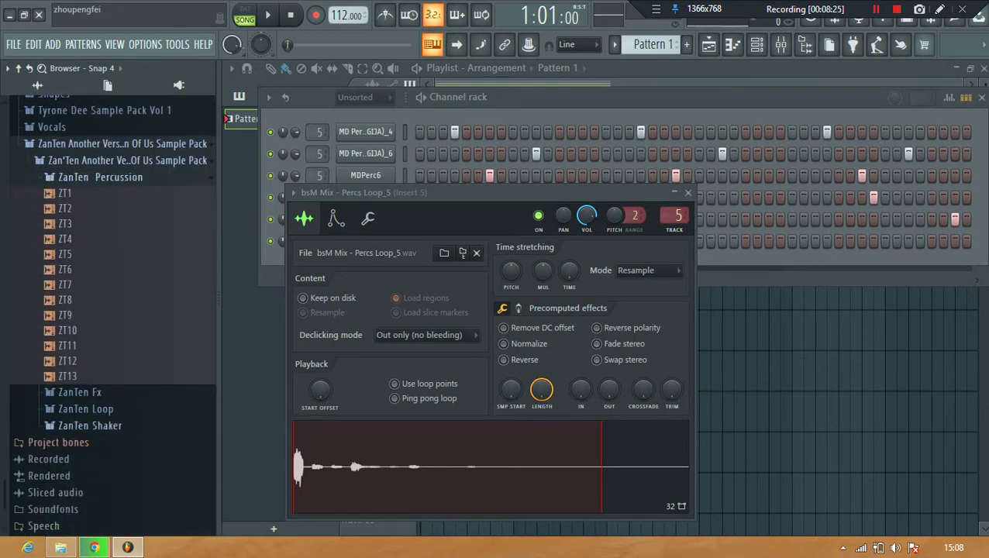
key("Up")
key("Up")
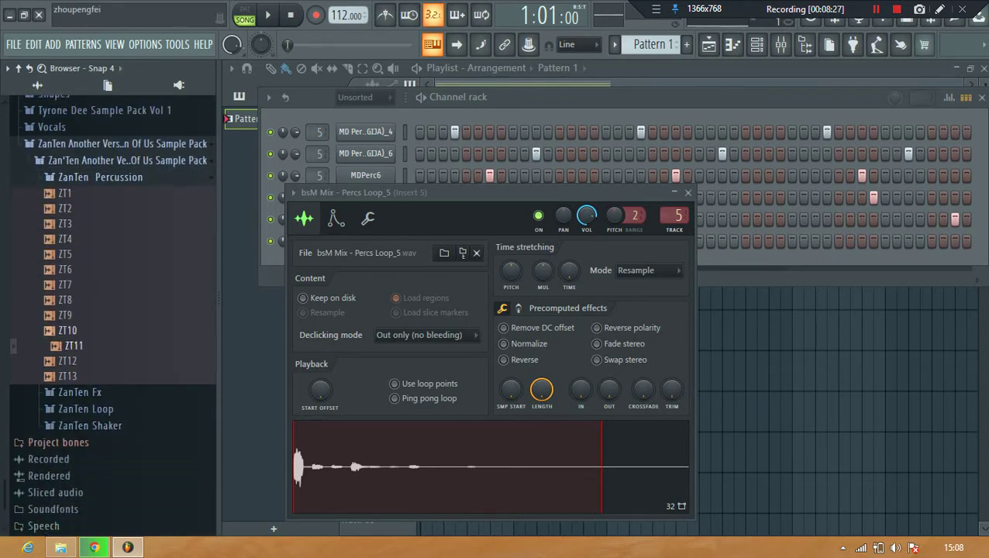
key("Up")
key("Up")
key("Up")
key("Up")
key("Up")
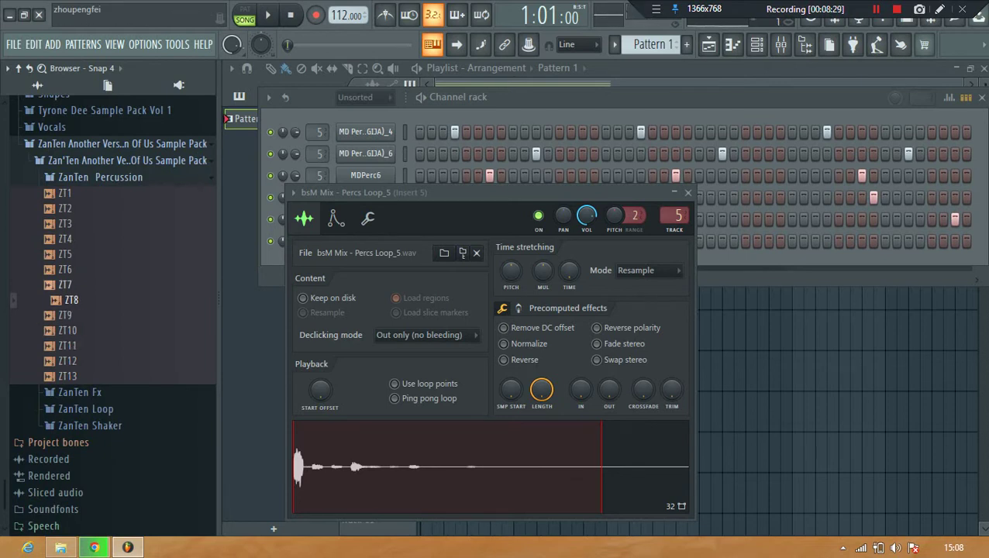
key("Up")
key("Up")
key("Up")
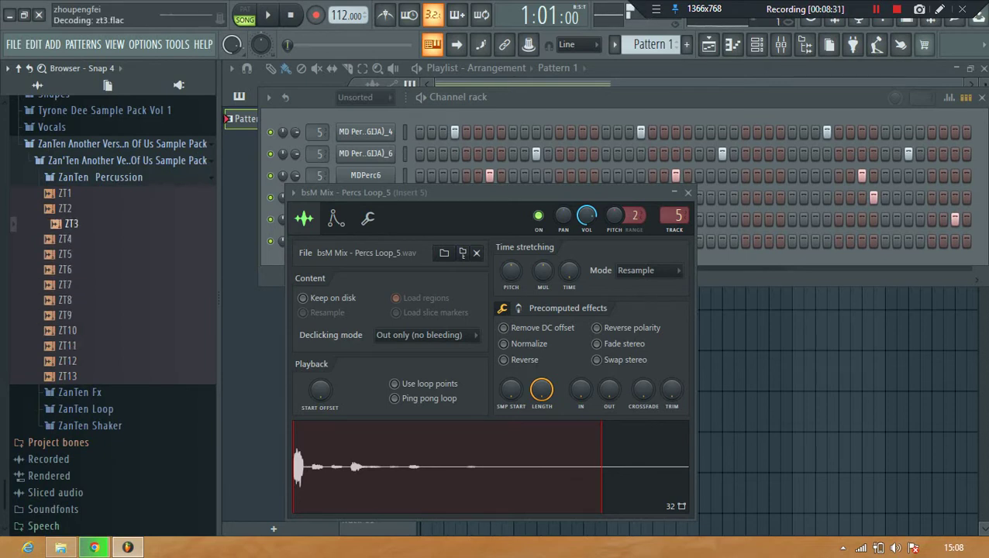
left_click(100, 177)
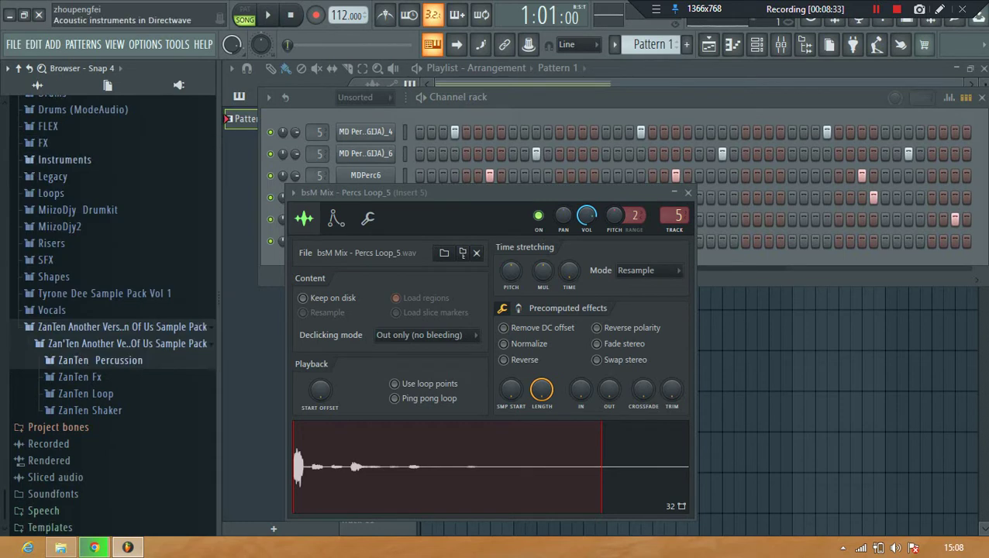
left_click(116, 327)
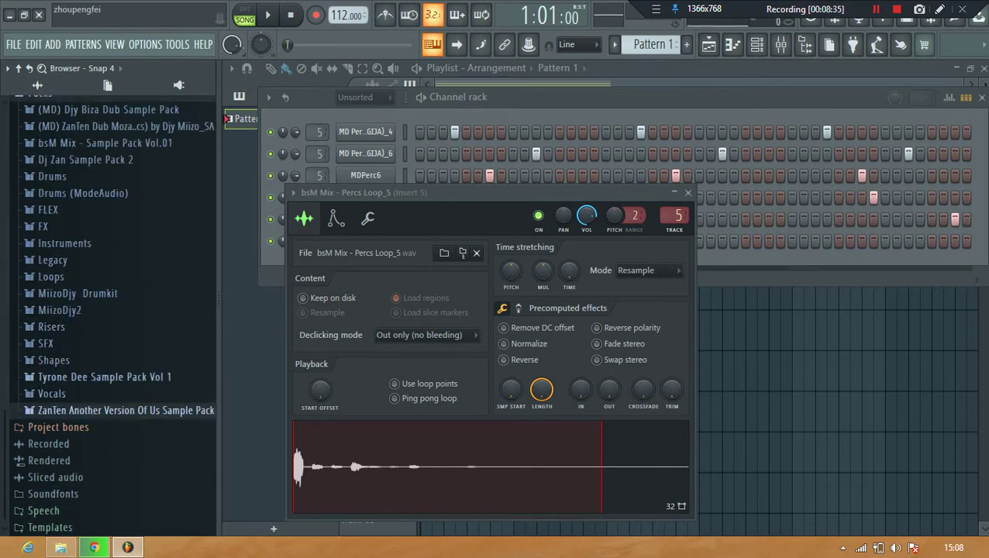
- Look through the MiizoDjy Drumkit folders while playing the arrangement, and audition Miizo Drumloop 1
scroll(86, 388, "up", 2)
left_click(70, 386)
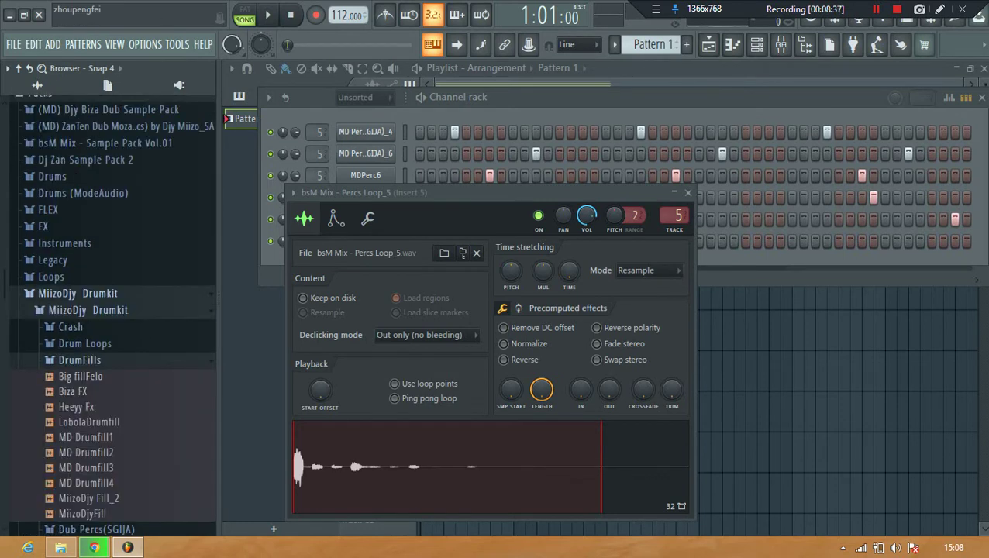
key("Left")
key("space")
left_click(466, 110)
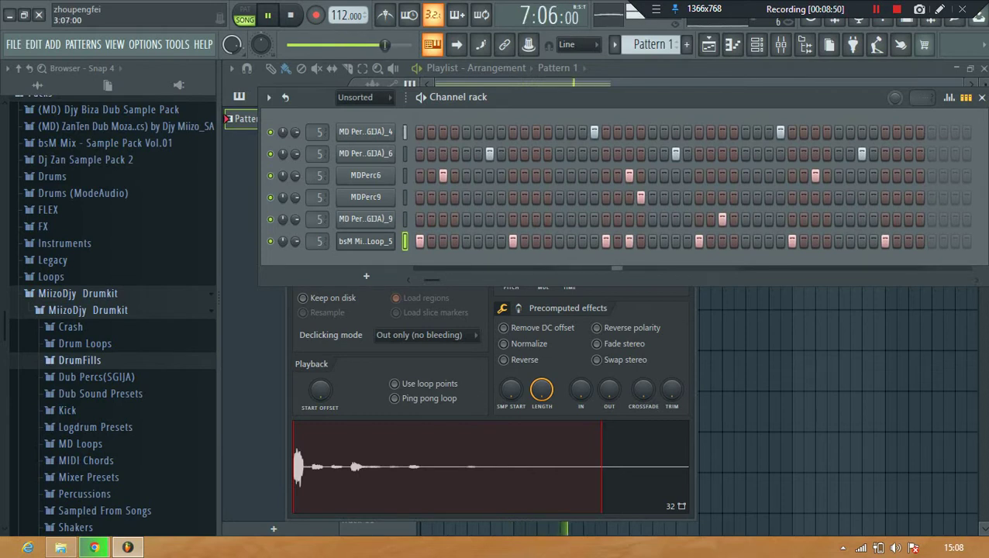
left_click_drag(432, 280, 407, 281)
key("space")
left_click(341, 354)
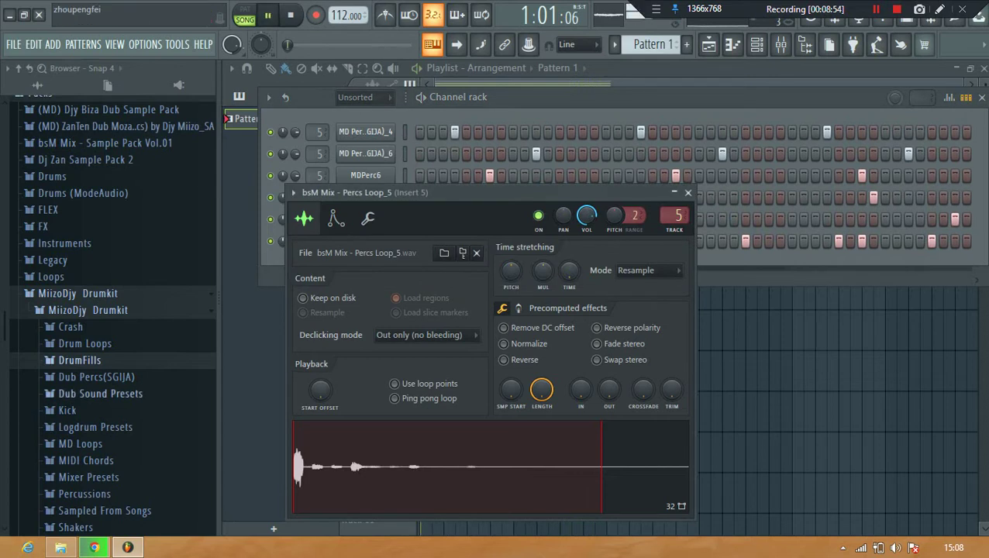
left_click(86, 345)
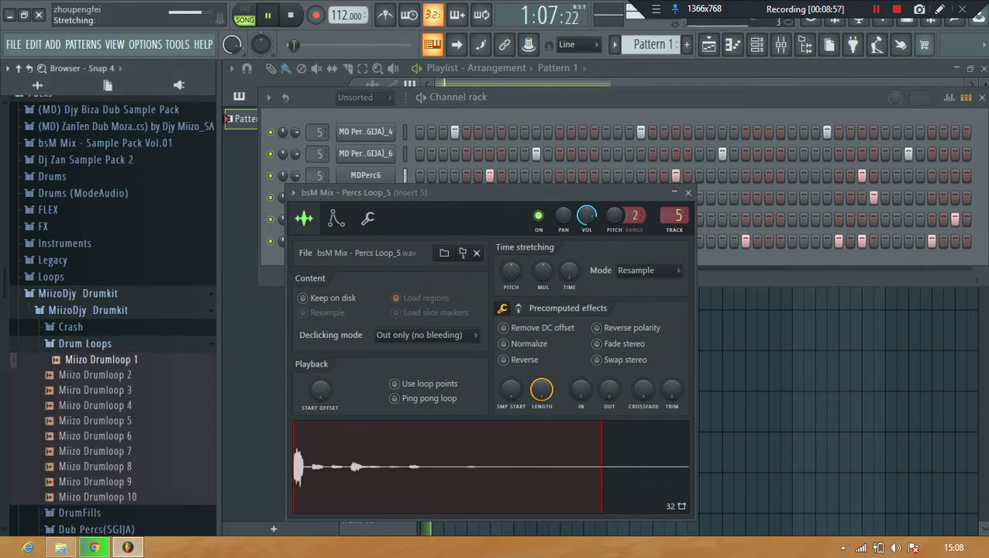
key("space")
left_click(85, 343)
left_click(79, 294)
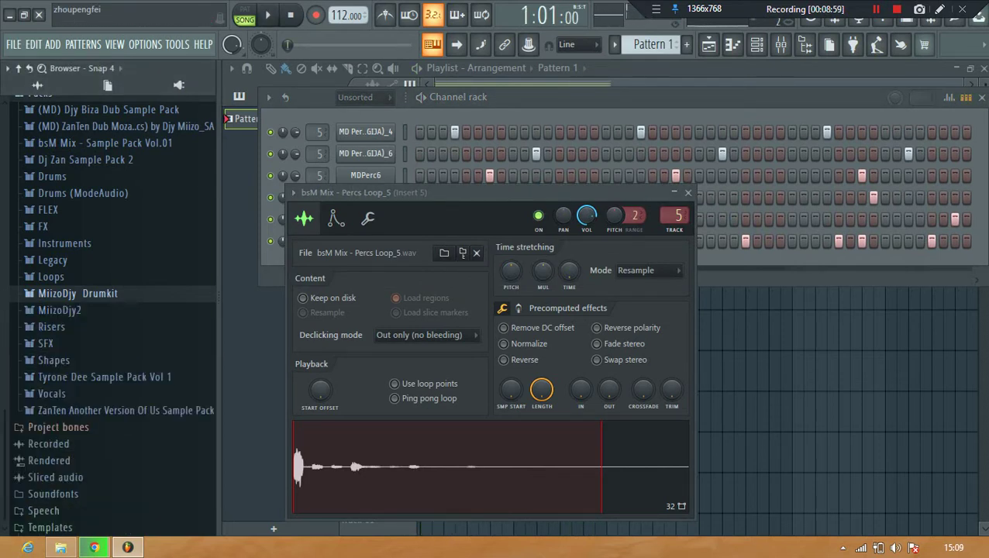
- Raise the trim of the bsM Mix - Percs Loop_5 sample and preview the sound
left_click(466, 101)
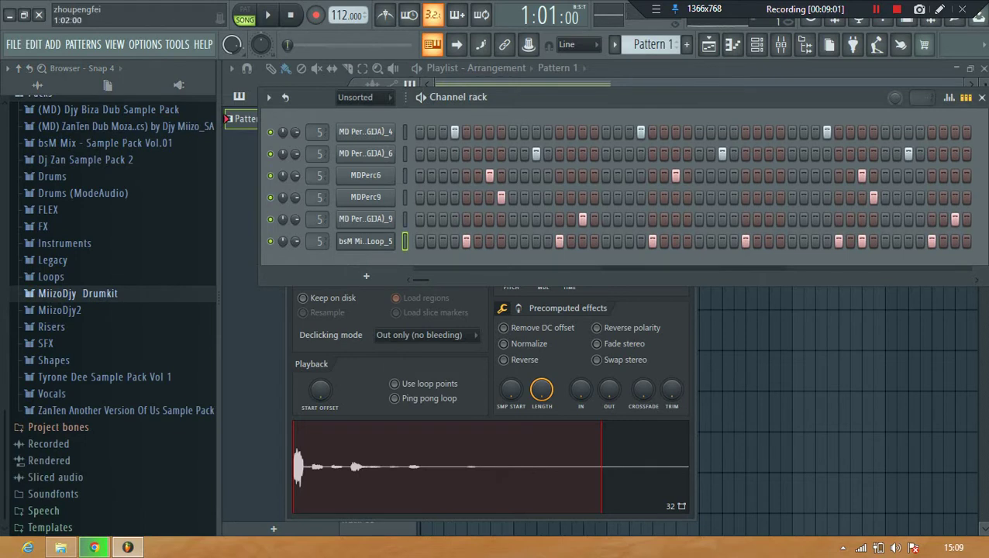
key("space")
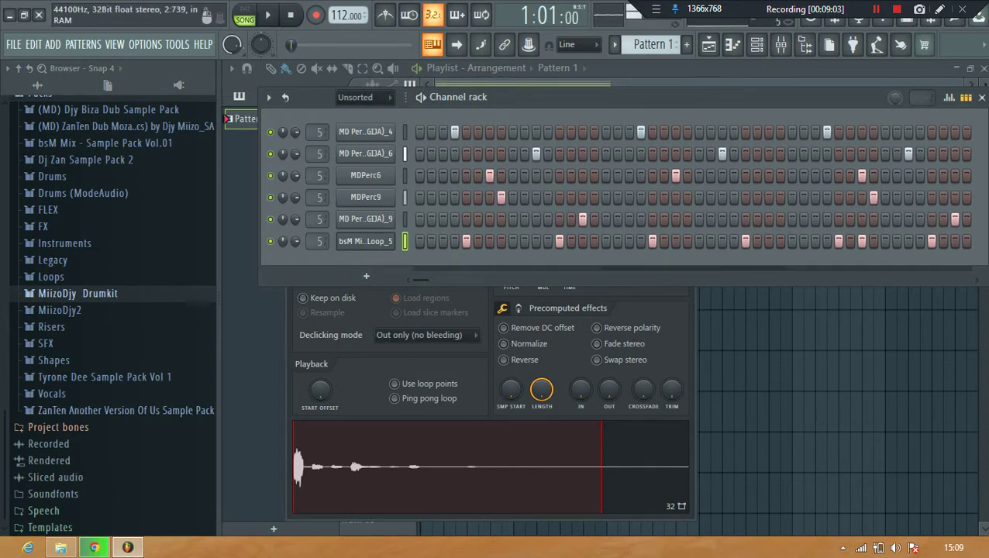
left_click(348, 461)
left_click_drag(672, 390, 672, 360)
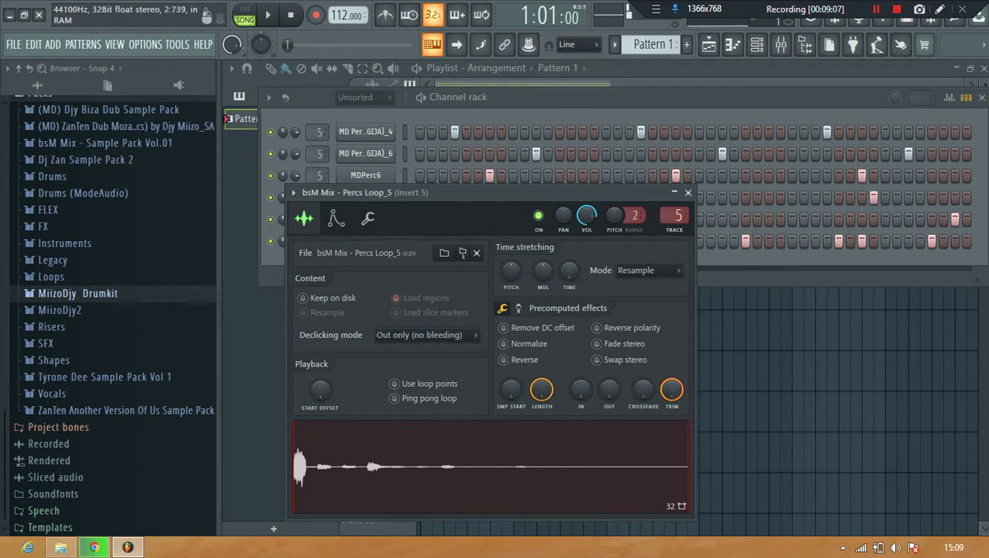
key("v")
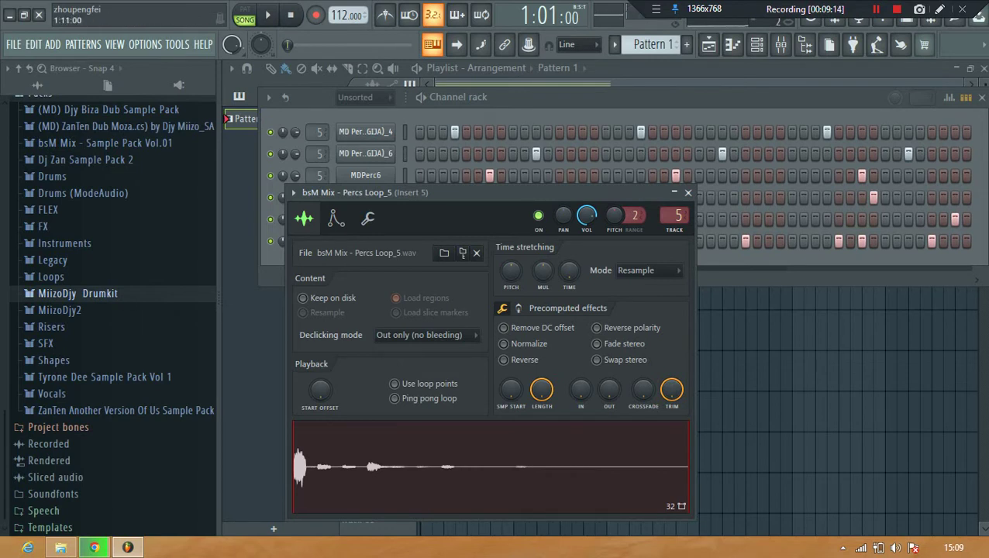
- Open the Drums pack and audition sounds from its Cymbals and Hats folders
left_click_drag(636, 98, 630, 88)
scroll(83, 285, "up", 2)
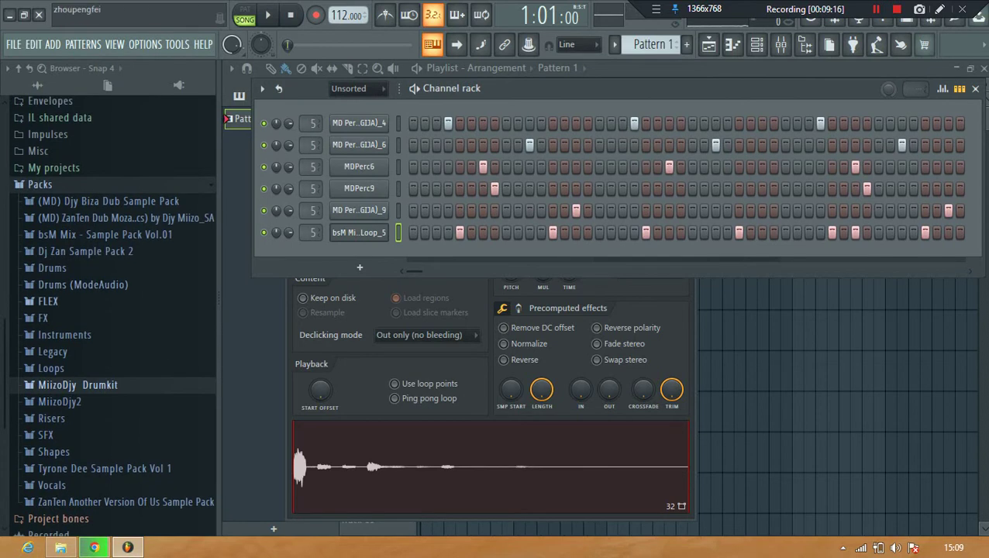
left_click(83, 285)
left_click(83, 284)
left_click(53, 269)
left_click(67, 284)
left_click(74, 286)
left_click(76, 272)
left_click(67, 455)
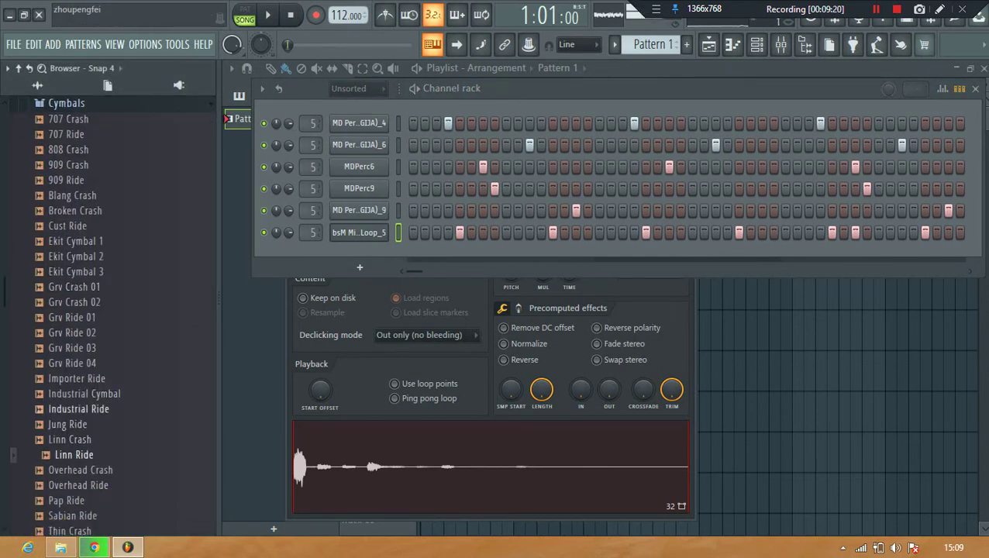
scroll(67, 317, "up", 4)
left_click(68, 286)
left_click(65, 272)
left_click(65, 271)
left_click(66, 306)
scroll(66, 301, "up", 2)
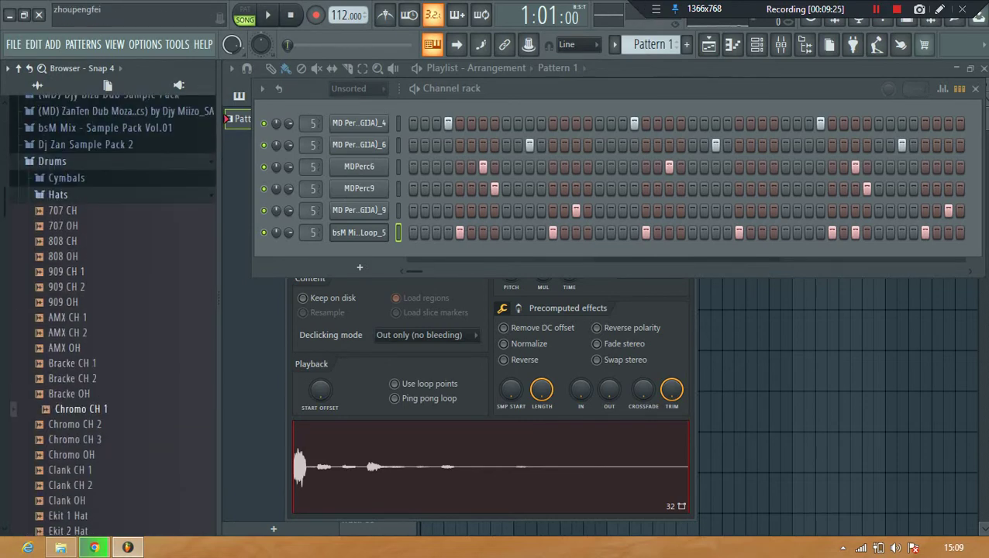
- Audition the claps and other one-shots in the Percussion folder of the Drums pack
left_click(59, 195)
left_click(72, 245)
left_click(70, 249)
left_click(71, 264)
left_click(70, 279)
left_click(70, 310)
key("Up")
key("Up")
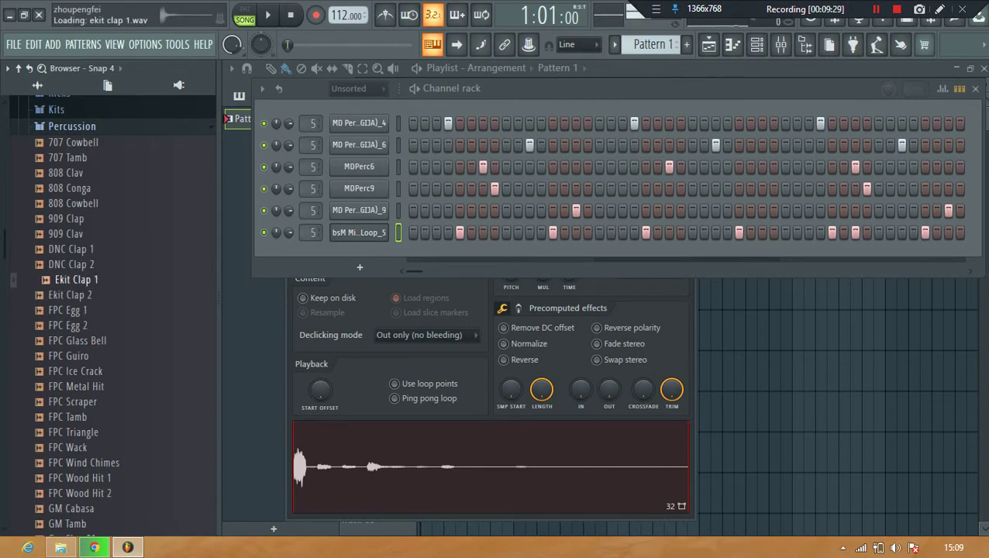
key("Up")
key("Up")
key("Up")
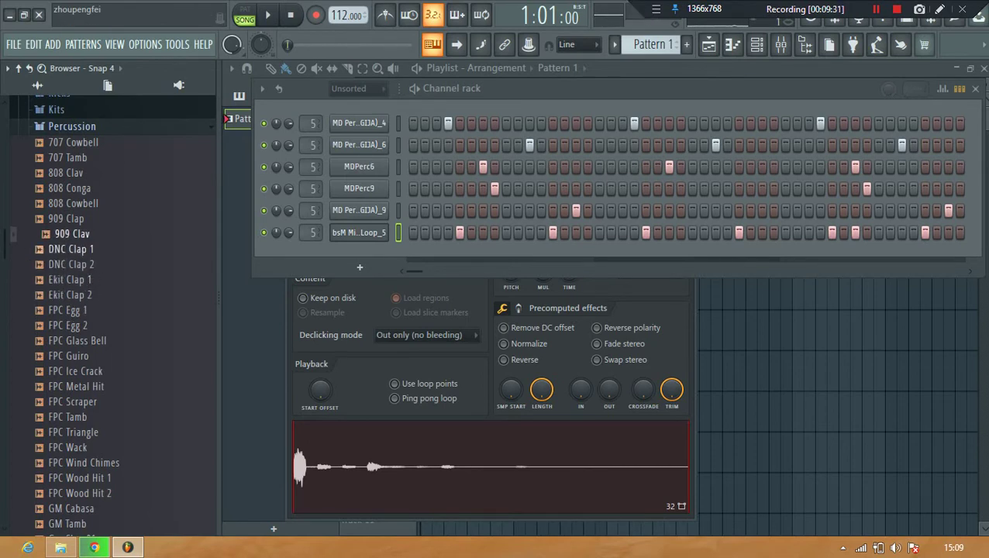
- Compare the neighbouring clap samples and add 909 Clap as a new channel below bsM Mix - Percs Loop_5
key("Down")
key("Down")
key("Down")
key("Up")
key("Up")
key("Up")
key("Up")
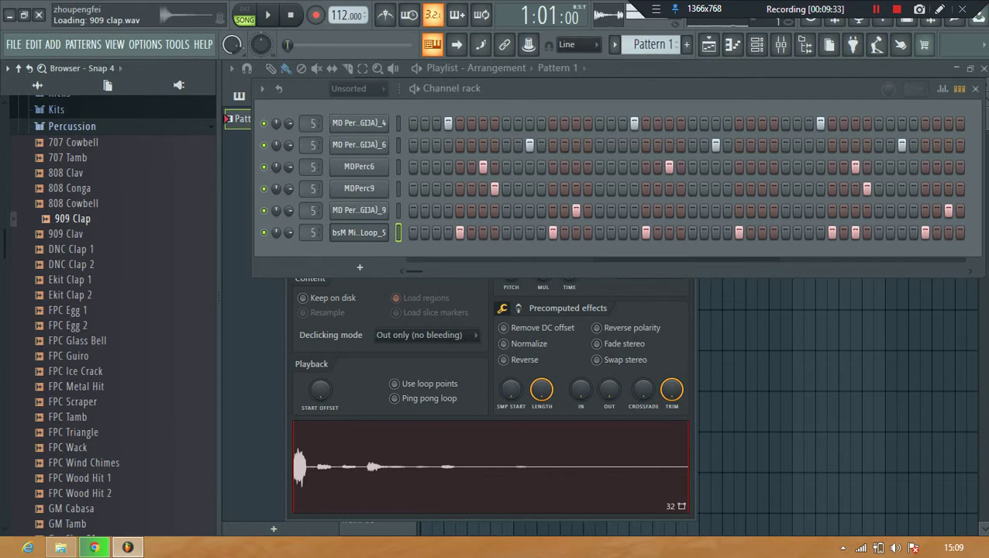
key("Up")
key("Up")
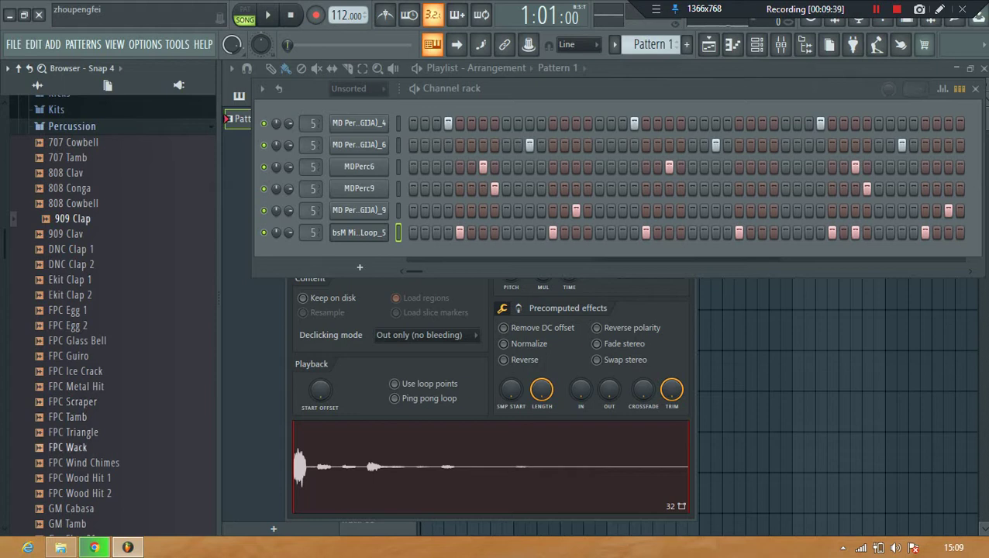
left_click_drag(72, 219, 378, 293)
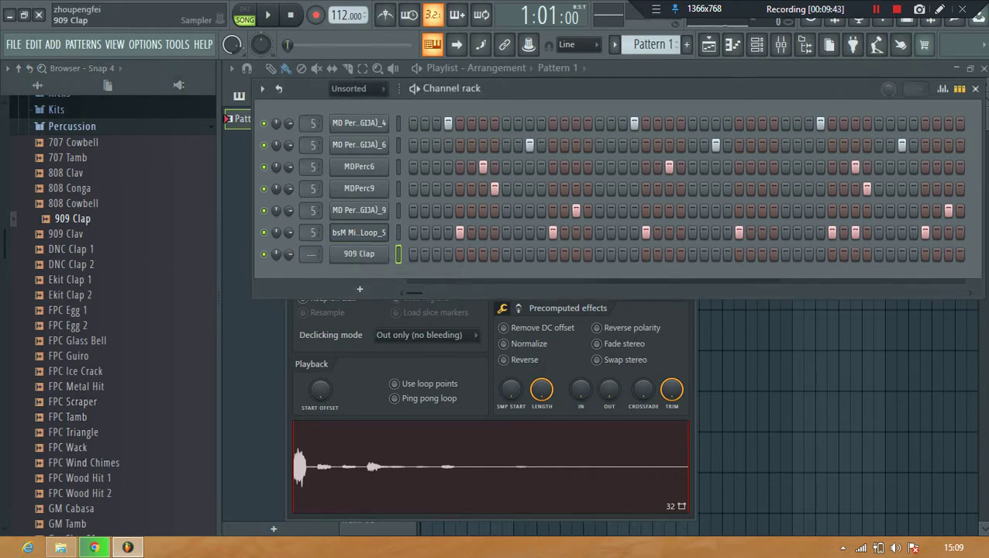
- Lower the 909 Clap's time-stretching pitch by about 700 cents and raise its trim
left_click(359, 254)
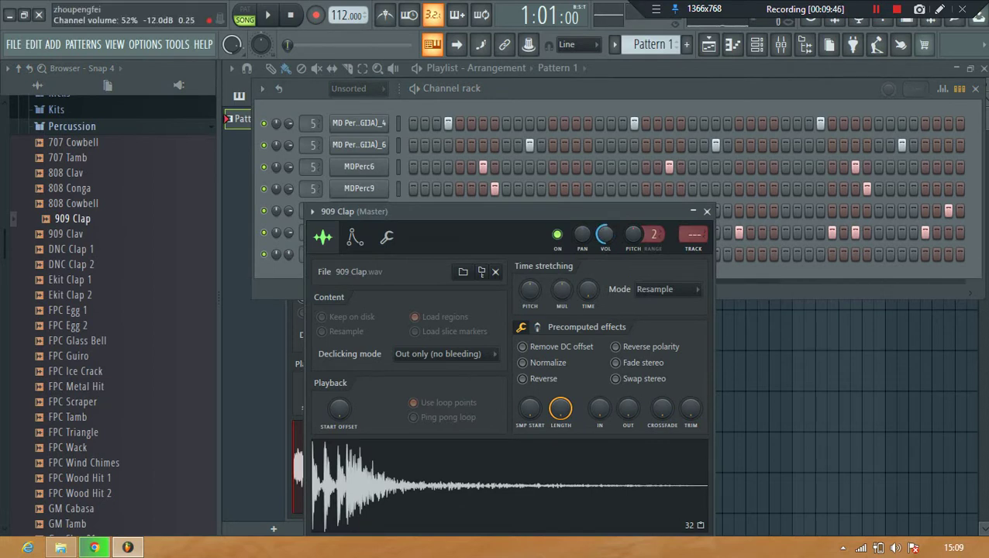
left_click_drag(530, 290, 530, 302)
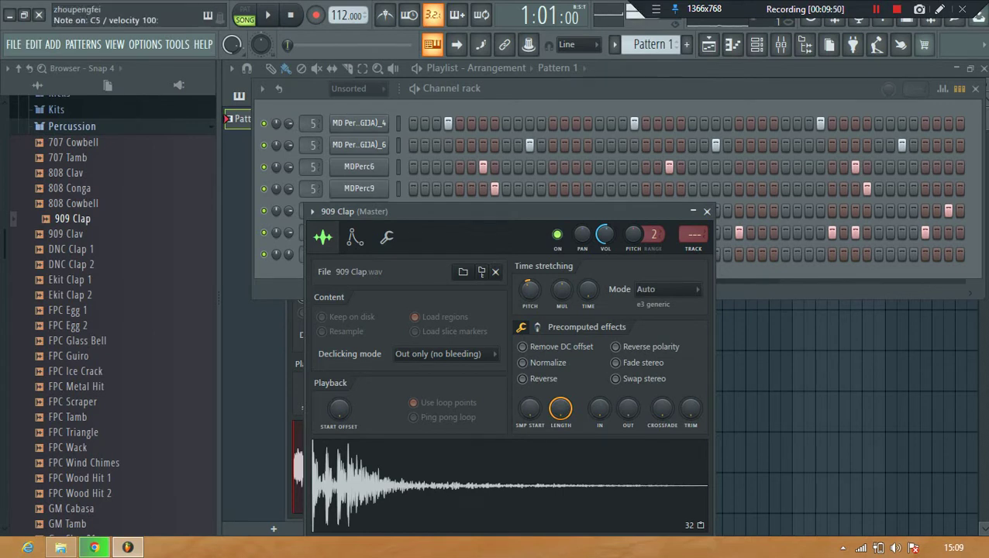
left_click_drag(530, 290, 530, 307)
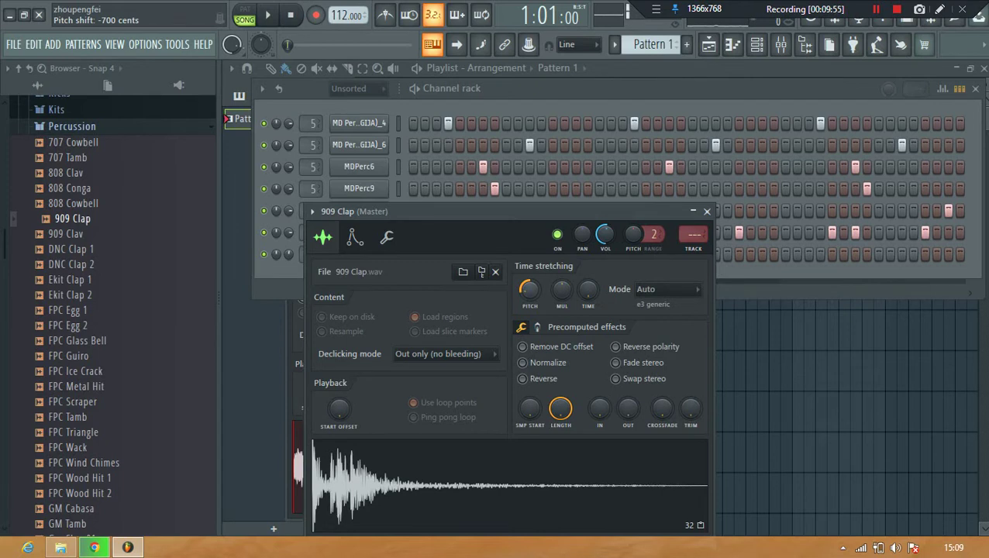
left_click_drag(530, 289, 530, 291)
left_click_drag(690, 409, 689, 388)
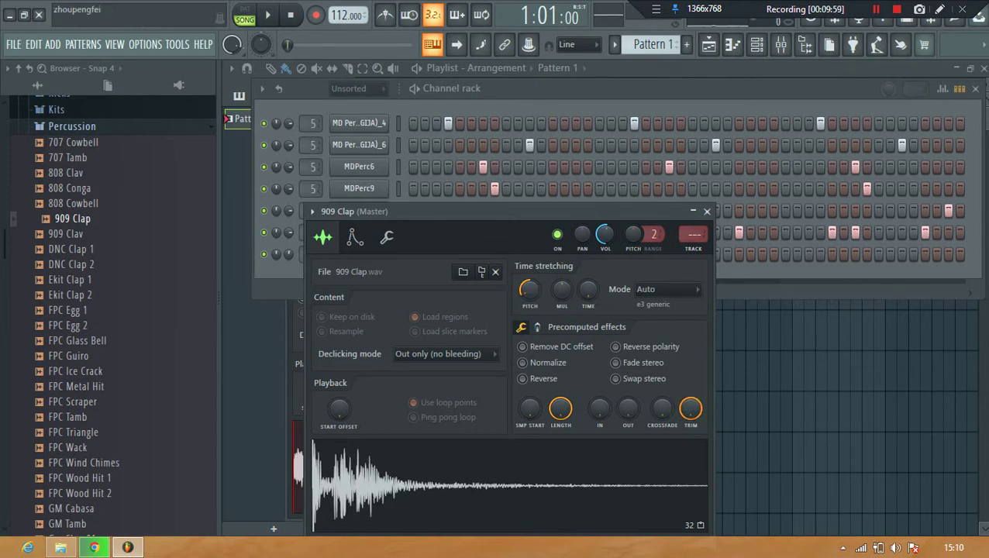
- Sequence 909 Clap on steps 21 and 53 during playback and route its channel to mixer track 5
left_click(285, 287)
key("space")
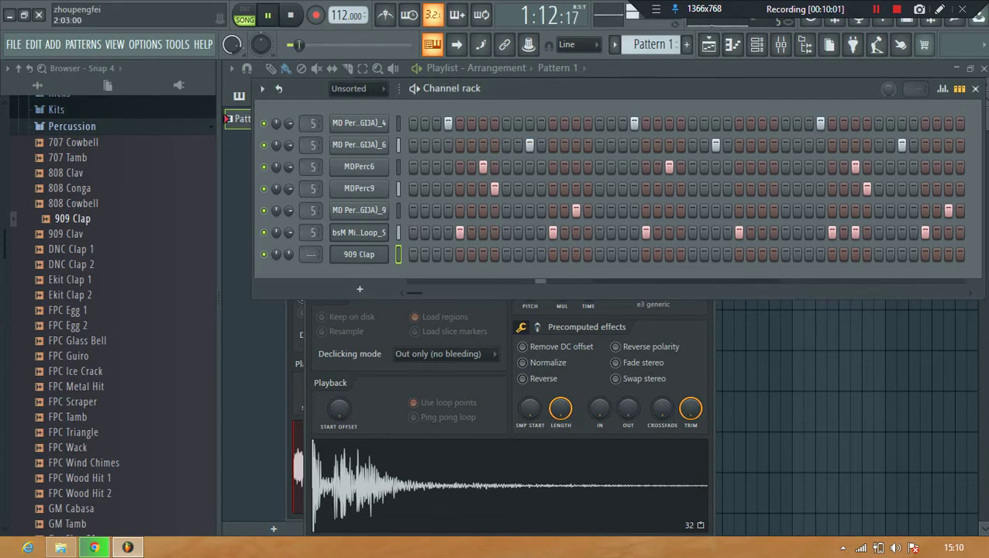
left_click(646, 254)
left_click_drag(311, 254, 312, 235)
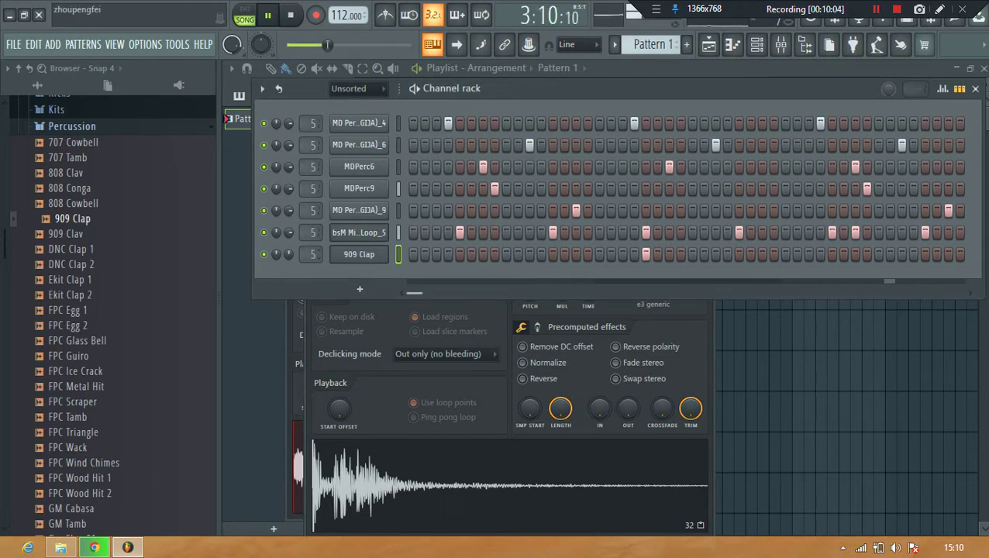
left_click_drag(415, 293, 423, 293)
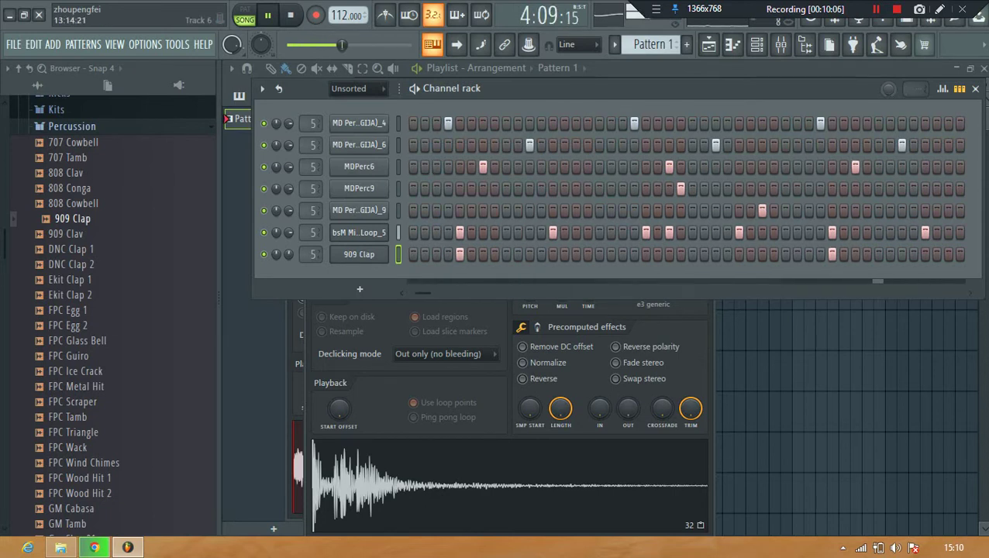
- Lower the volume of mixer Insert 5 to about 91% and return to the playlist
key("F5")
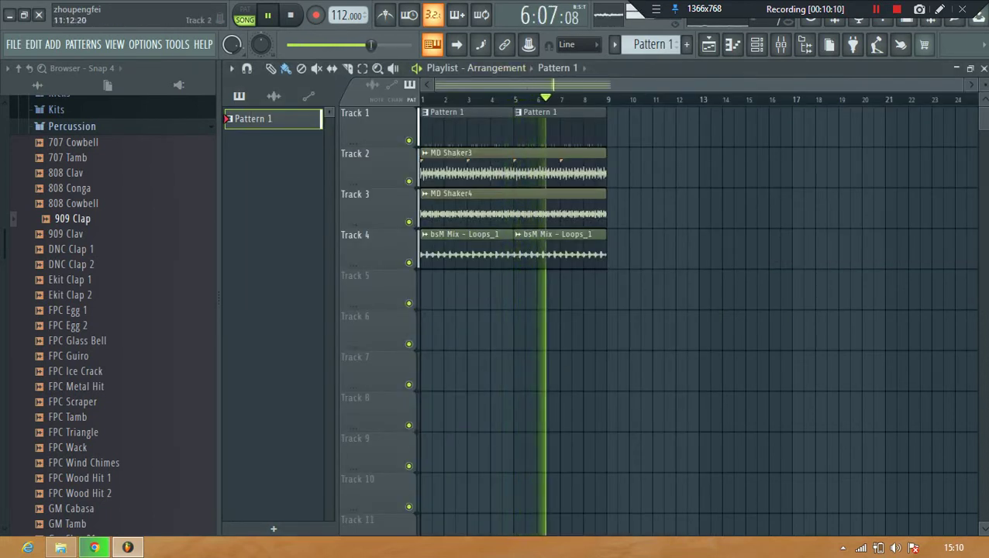
left_click(782, 44)
left_click_drag(334, 327, 334, 322)
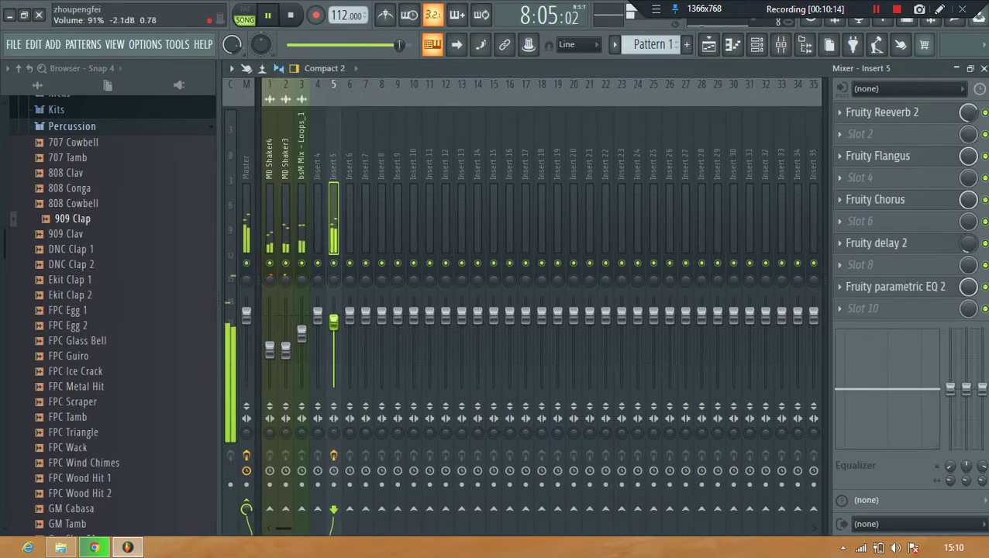
left_click(984, 69)
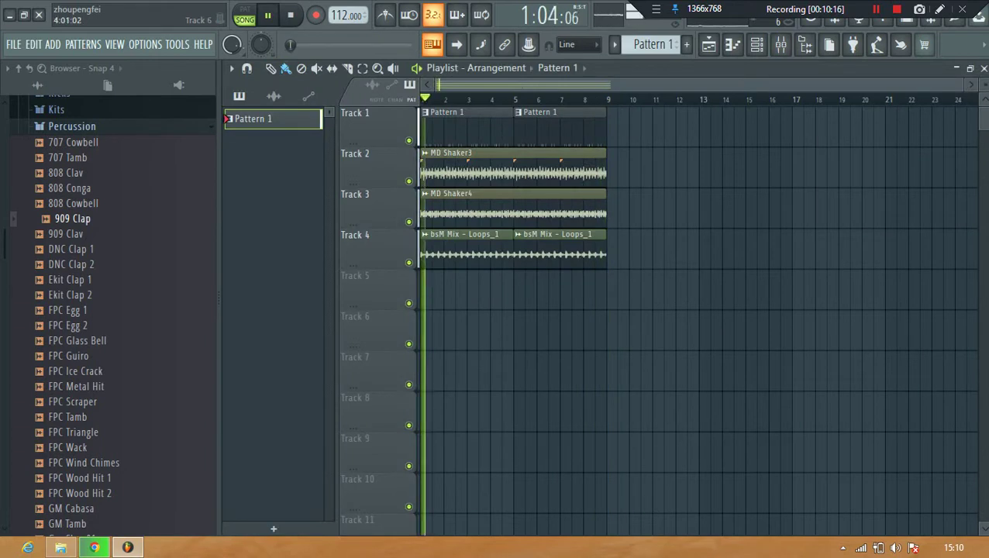
- Collapse the open sample folders in the browser and create a new empty pattern after Pattern 1
left_click(72, 127)
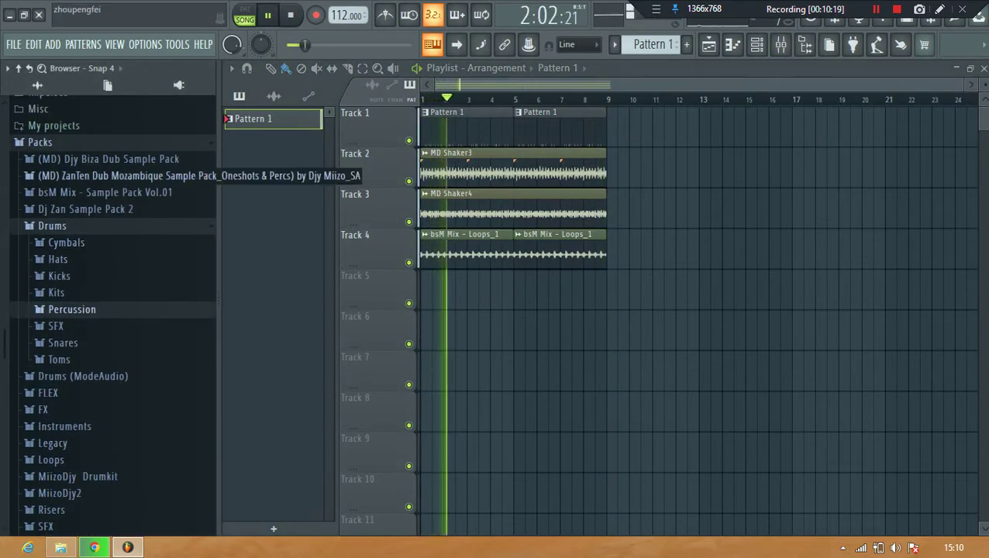
left_click(47, 142)
key("F4")
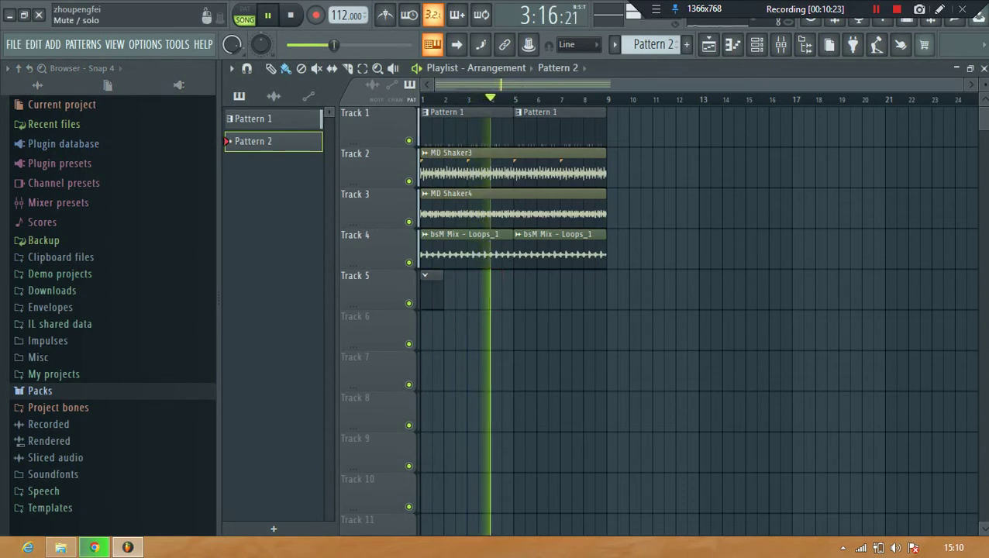
- Place Pattern 2 at bar 1 on playlist Track 5 and add a Purity synth channel to the channel rack
left_click(431, 281)
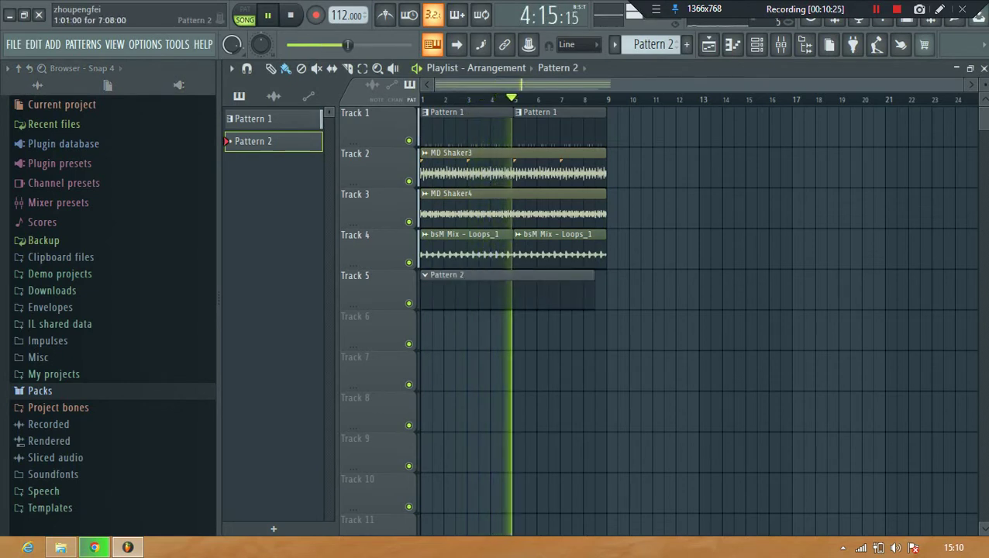
left_click(756, 44)
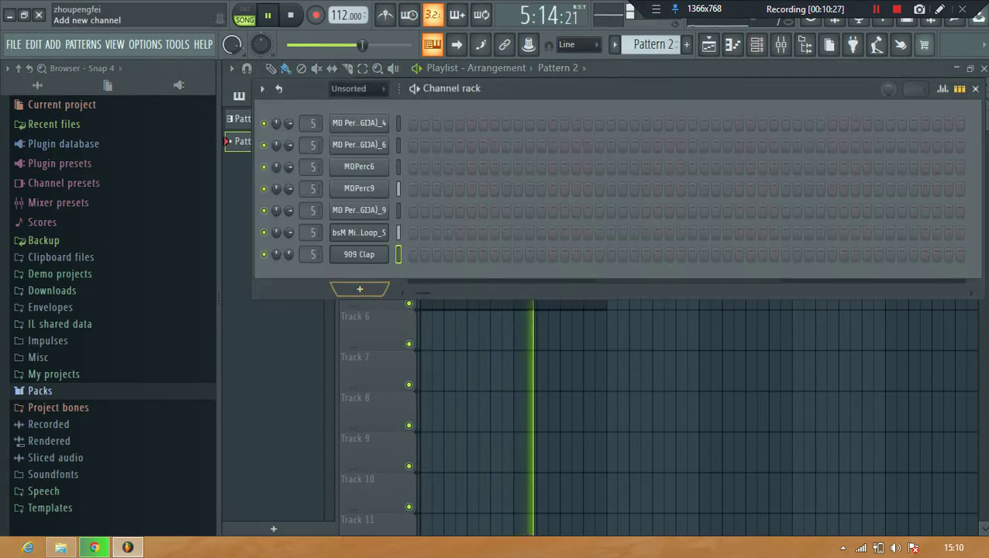
left_click(359, 289)
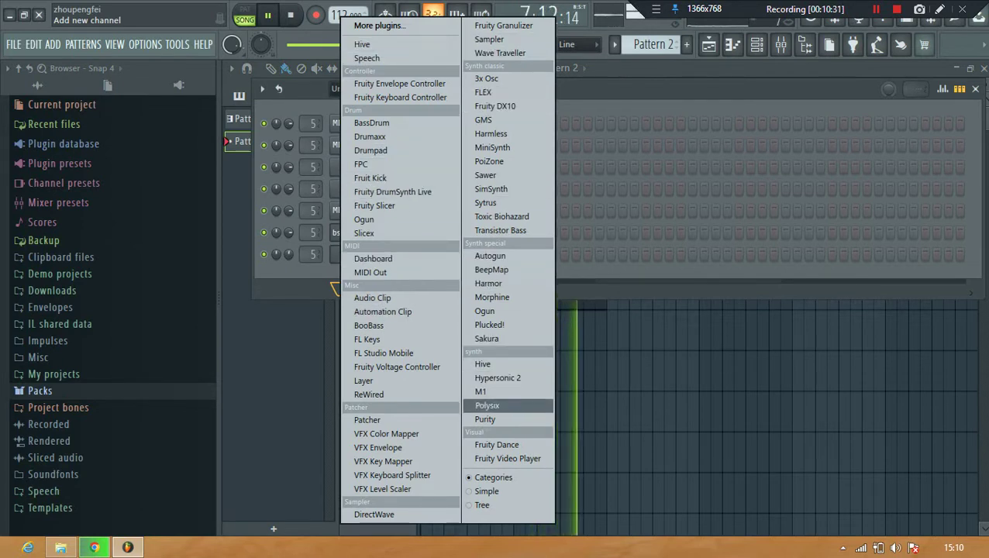
left_click(485, 420)
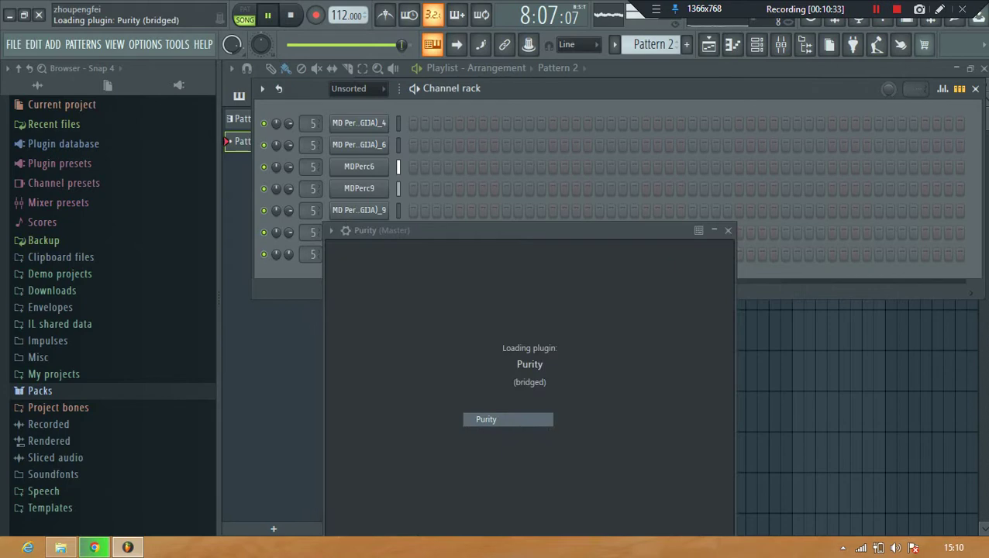
left_click_drag(647, 230, 537, 58)
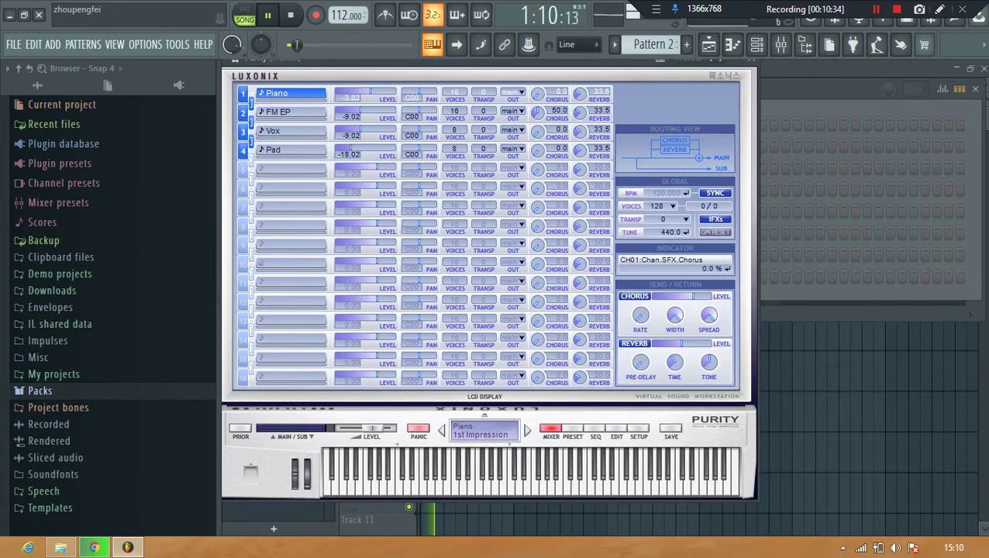
- Load the Sonar preset from Purity's Slow Synth category and make the browser narrower
left_click(573, 428)
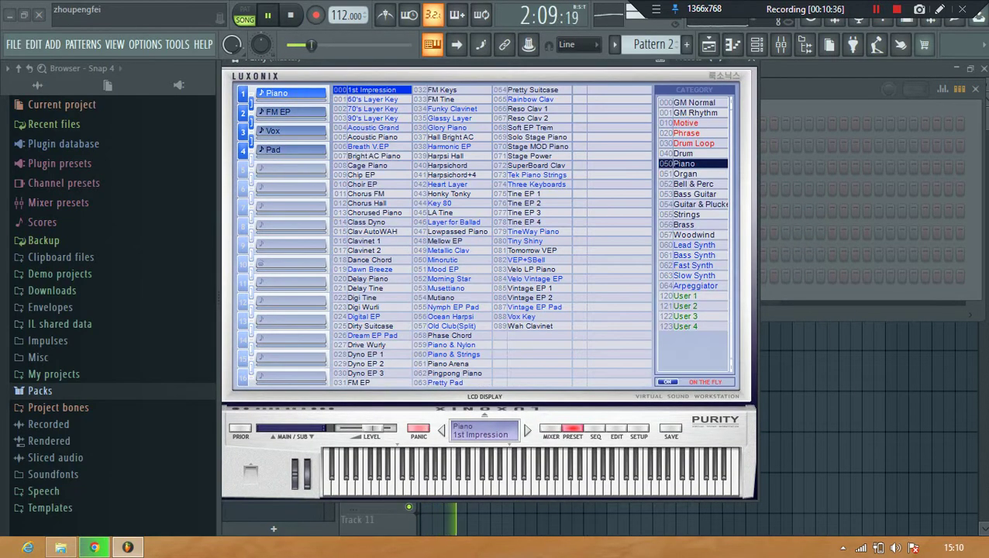
left_click(693, 276)
left_click_drag(220, 297, 147, 298)
left_click_drag(321, 45, 478, 82)
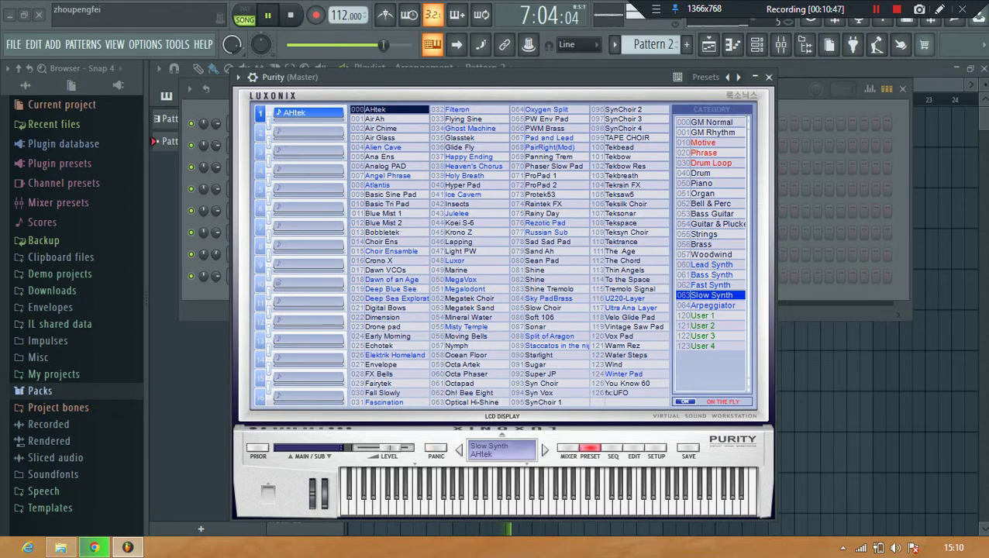
left_click(549, 327)
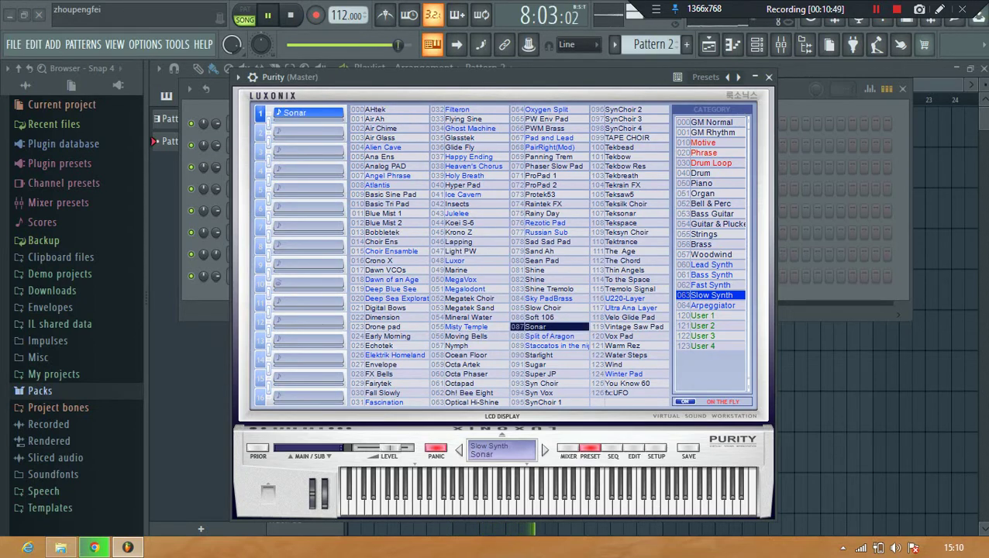
left_click(432, 45)
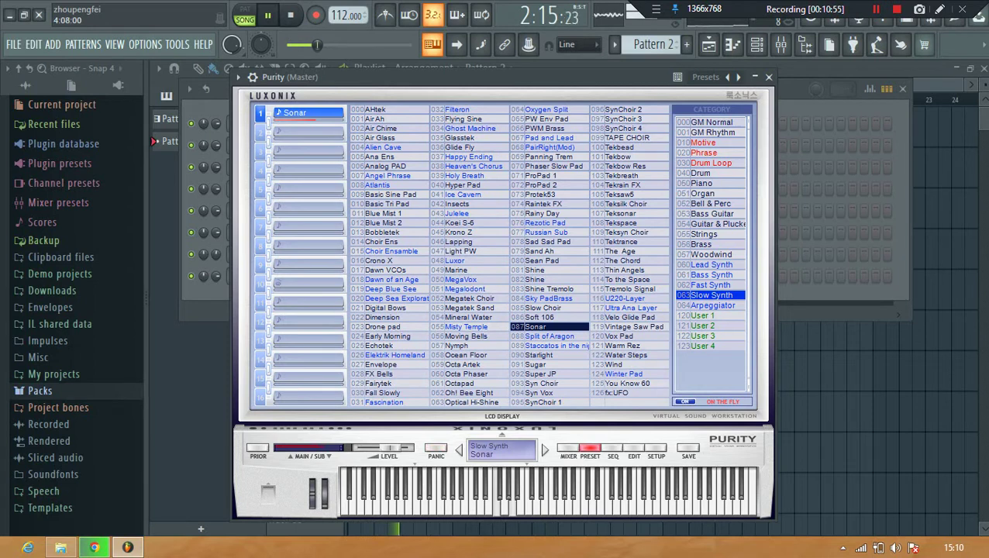
- Stop playback and draw an A4 note spanning bars 1 to 4 in Purity's piano roll
key("F6")
right_click(314, 273)
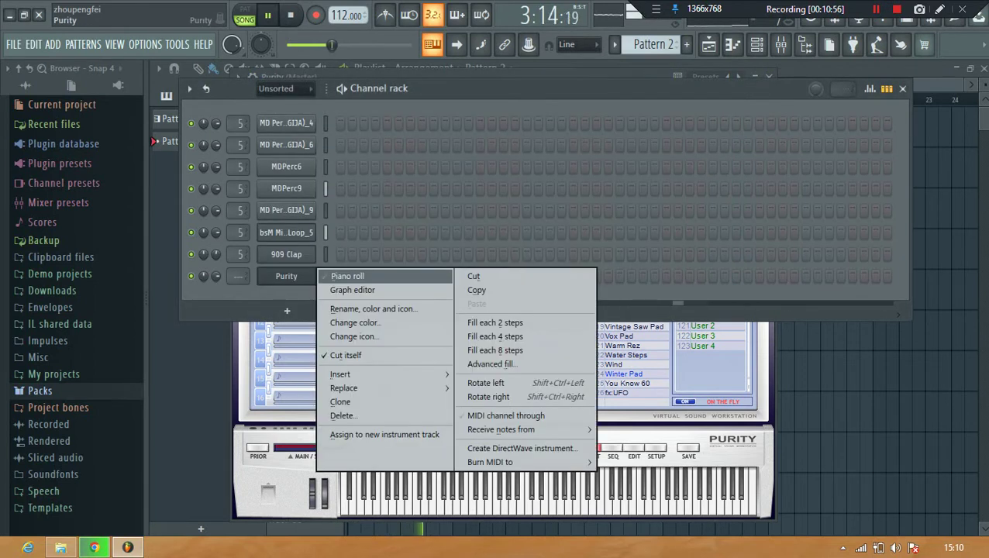
left_click(347, 276)
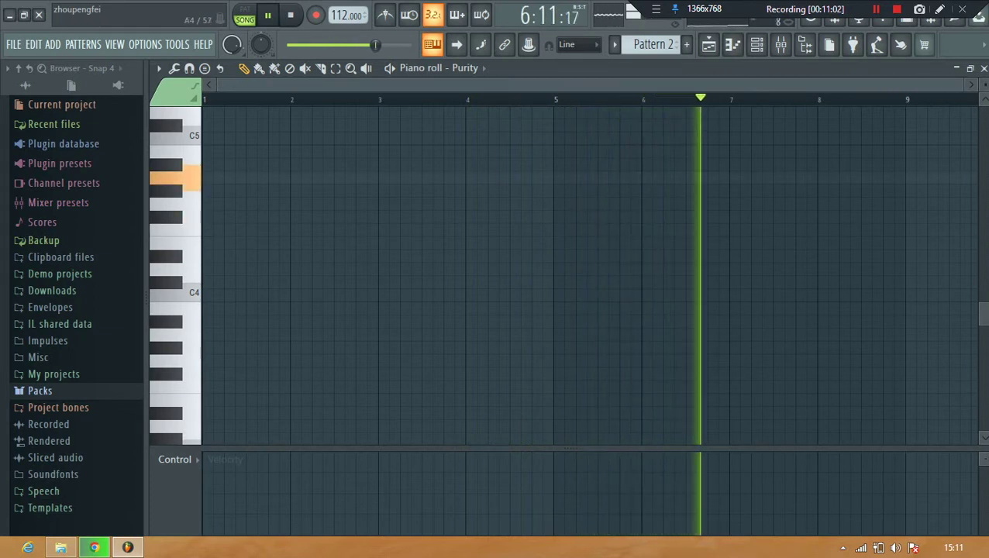
scroll(175, 271, "up", 4)
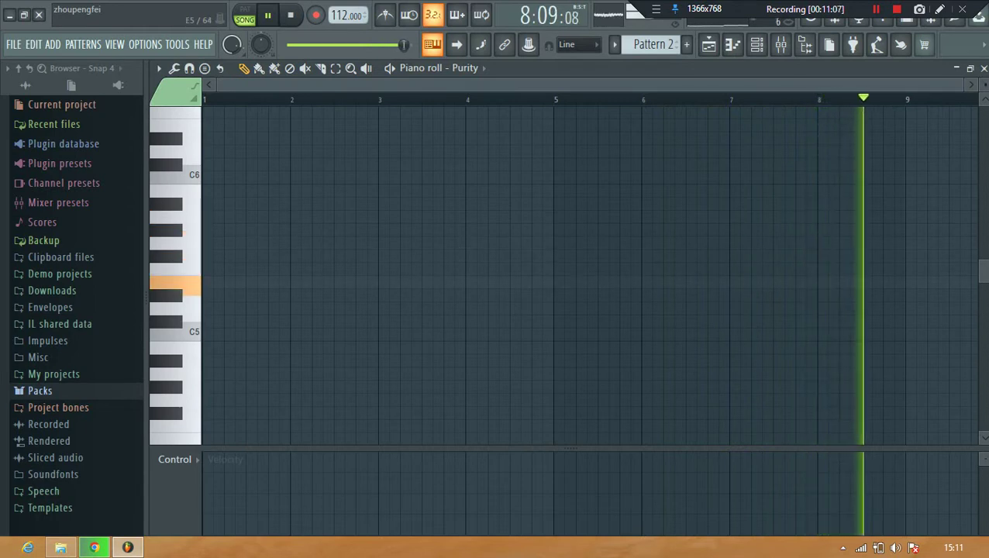
scroll(175, 271, "down", 1)
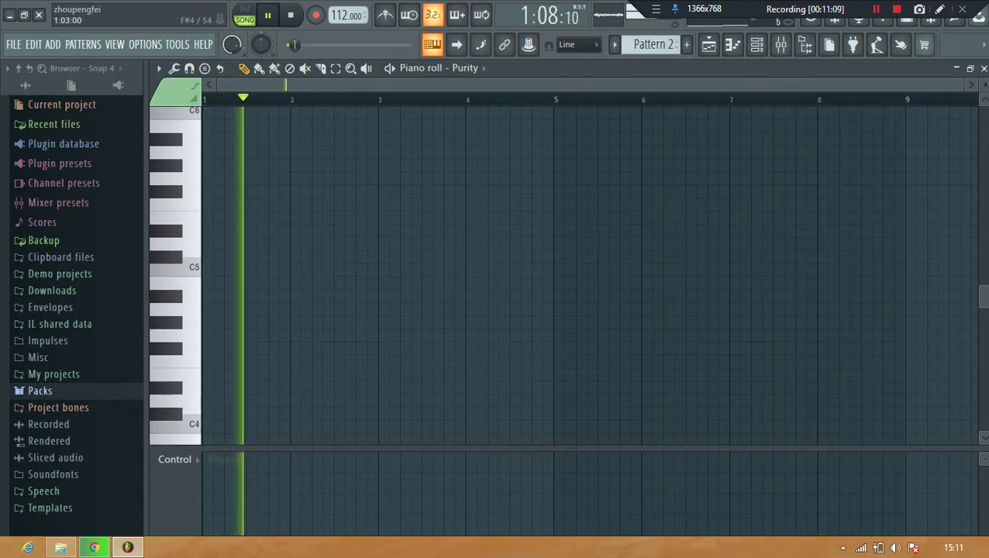
scroll(175, 276, "down", 2)
key("space")
key("space")
key("space")
left_click_drag(205, 256, 553, 255)
- Add a four-bar E4 note below the A4 note and duplicate both notes across bars 5 to 8
left_click(189, 371)
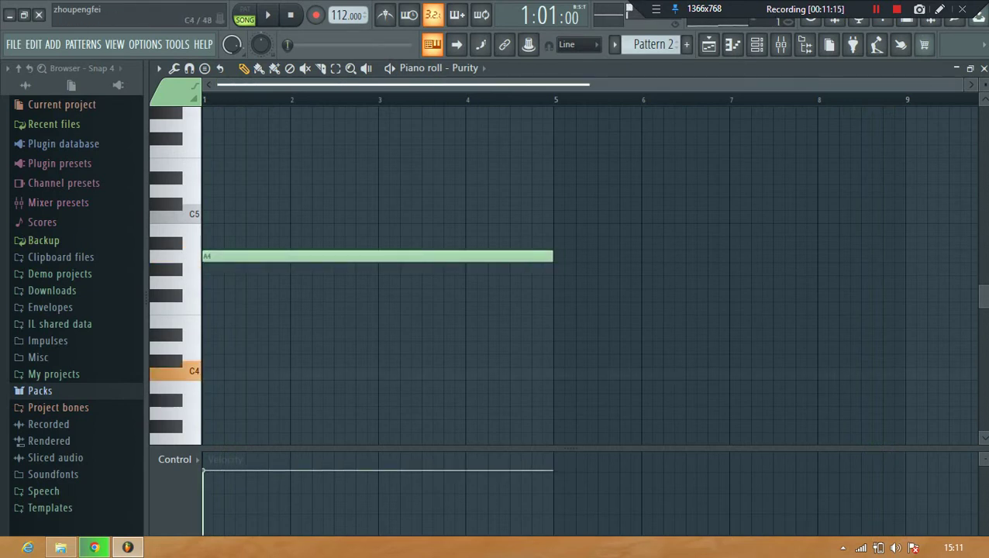
left_click(189, 325)
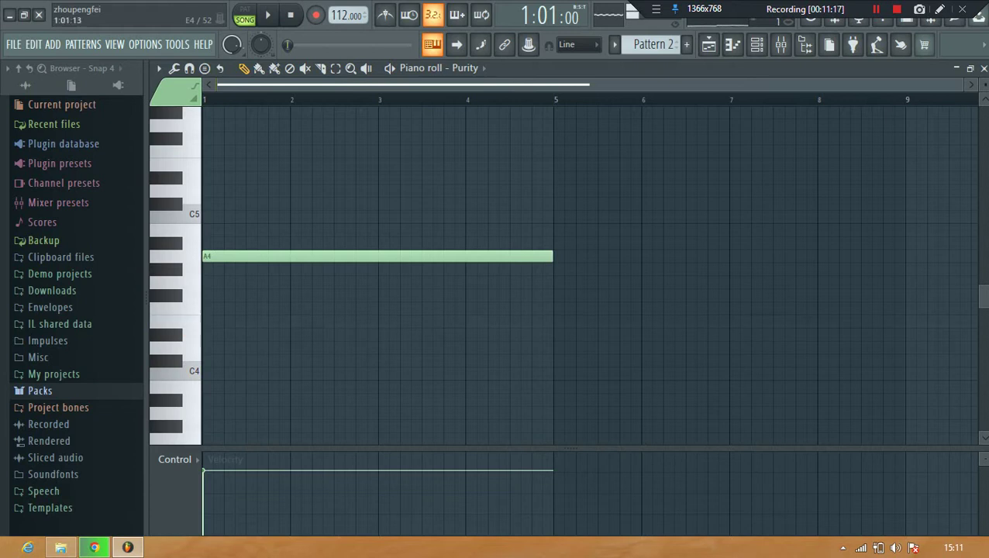
left_click(208, 322)
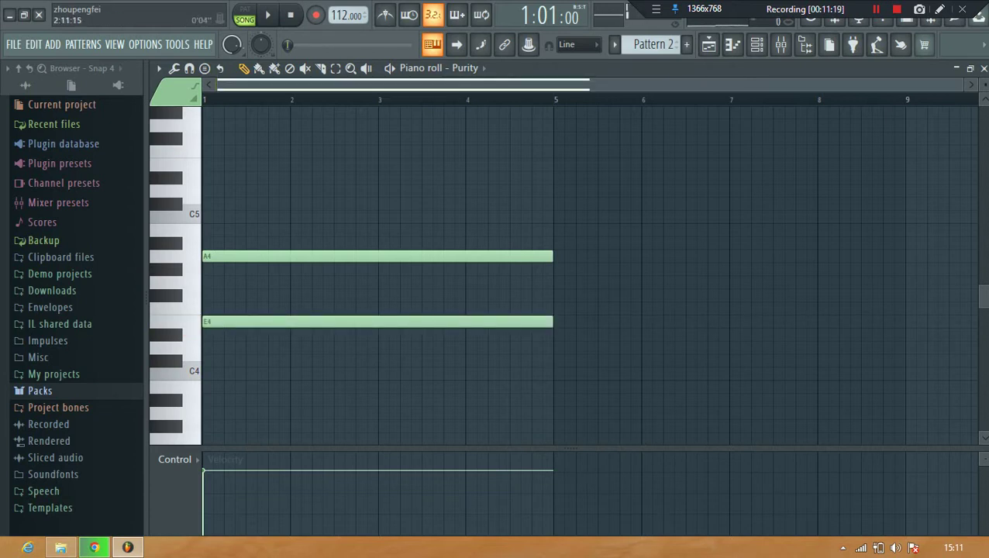
scroll(352, 100, "up", 1)
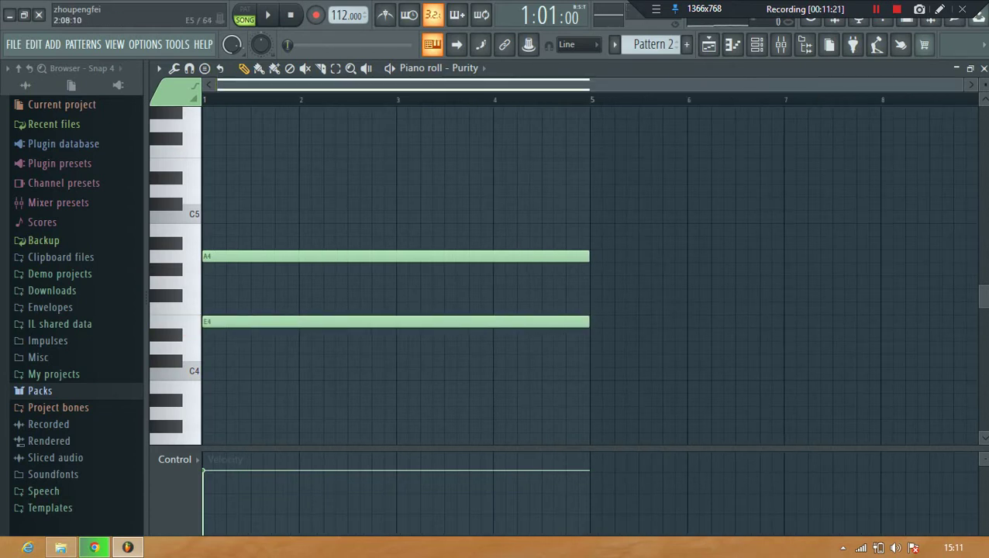
key("ctrl+b")
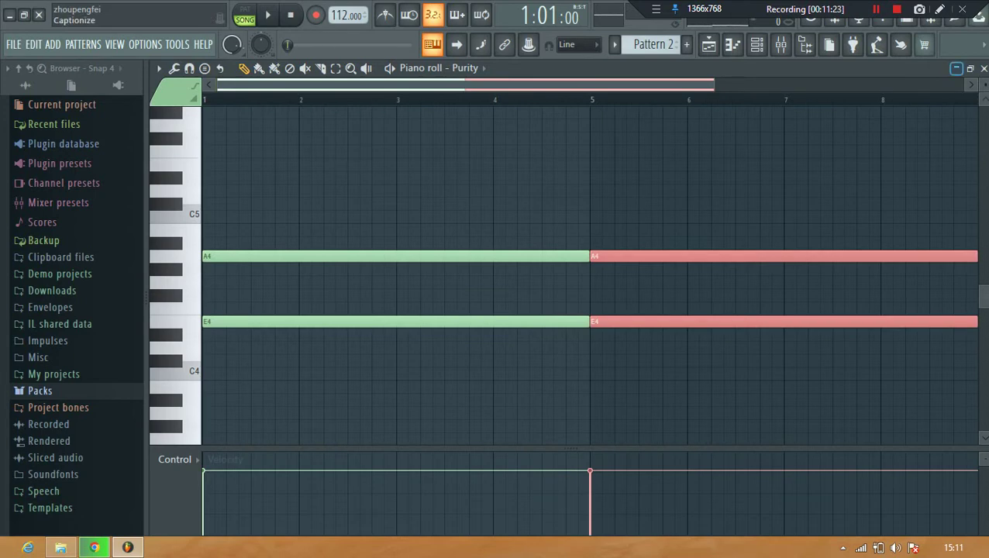
- Lower the Purity channel's volume and route it to mixer track 4
left_click(957, 69)
left_click_drag(216, 276, 216, 297)
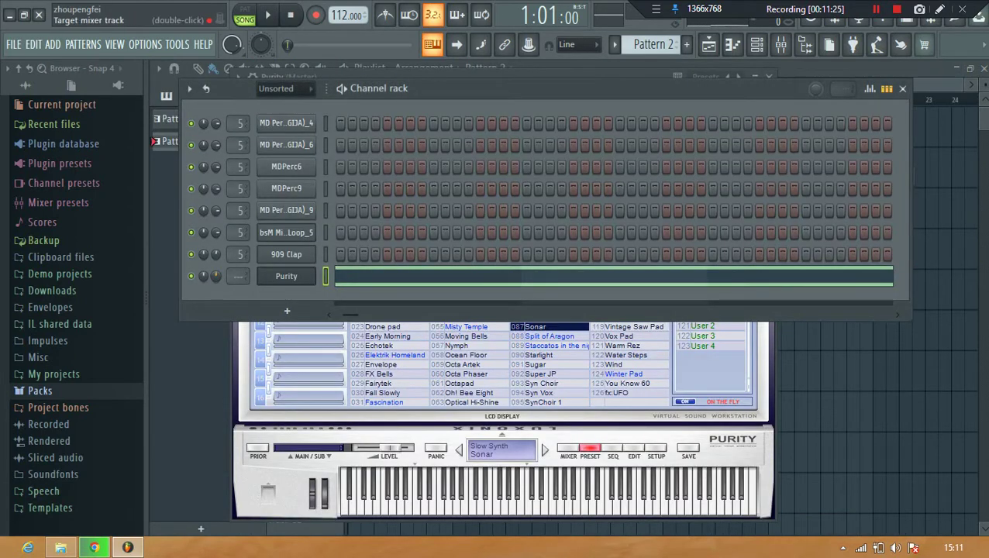
left_click(286, 276)
left_click(286, 276)
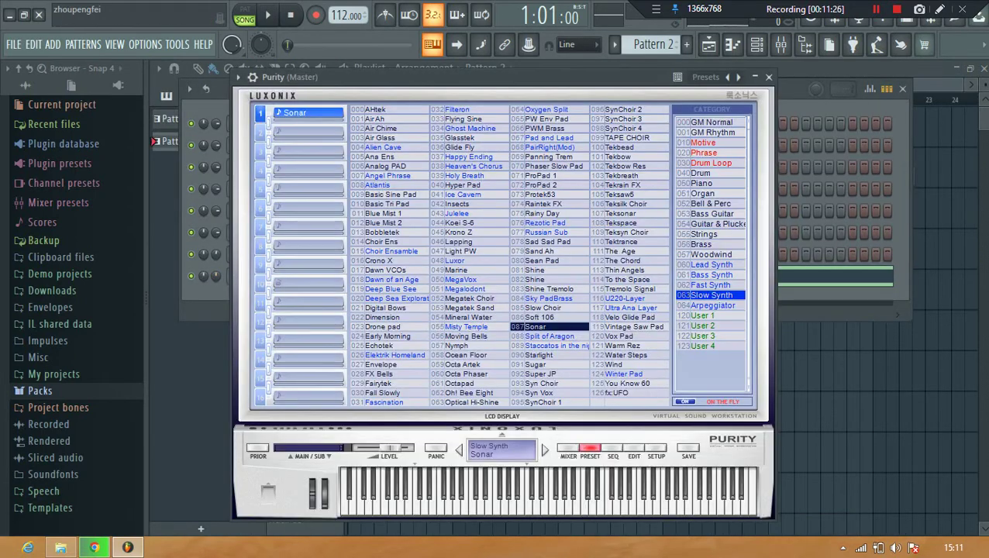
left_click(252, 77)
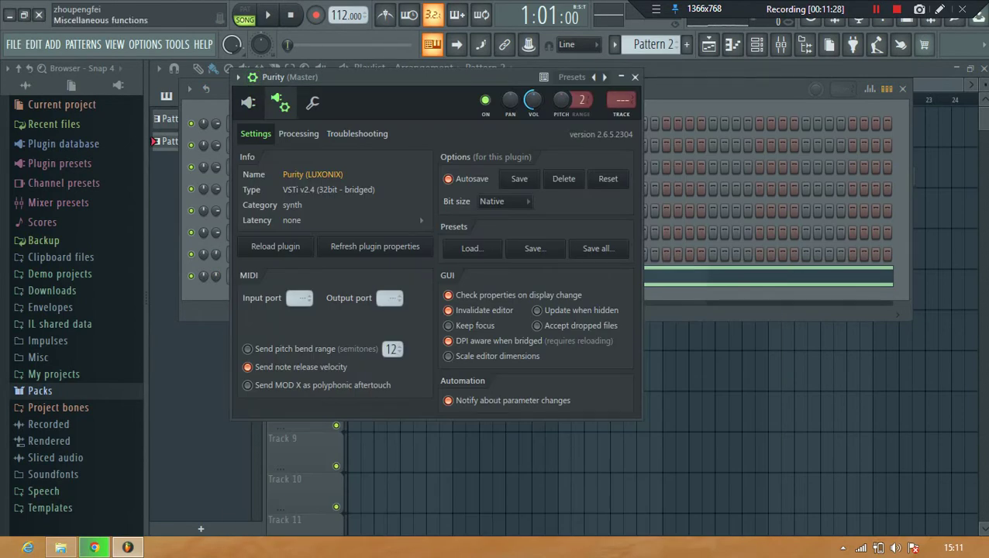
left_click(621, 114)
- During playback, equalize the Purity mixer track to about -8.0 dB low, 4.1 dB mid and -3.7 dB high, and set its volume to about 75%
left_click_drag(245, 314, 245, 352)
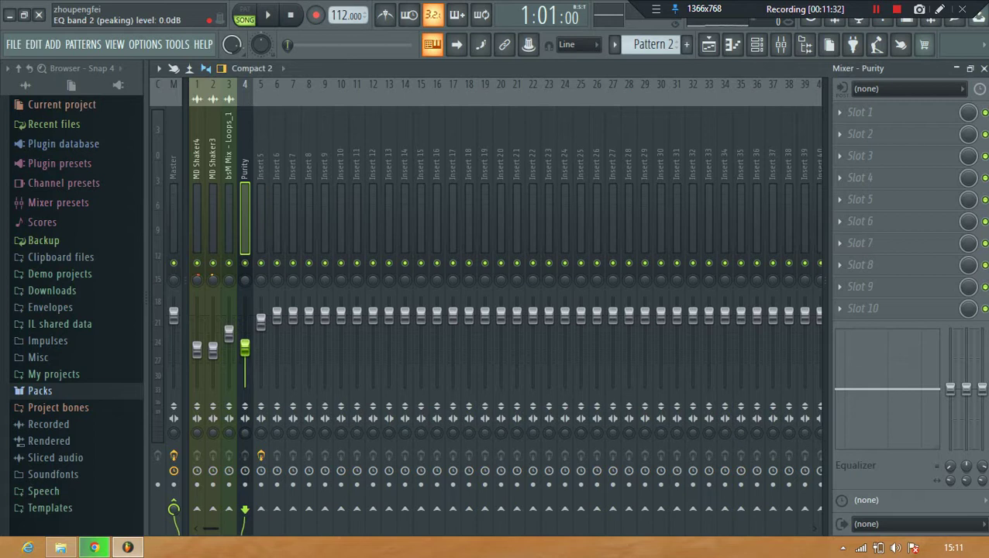
key("space")
left_click_drag(950, 387, 951, 444)
left_click_drag(982, 388, 982, 407)
left_click_drag(950, 444, 967, 376)
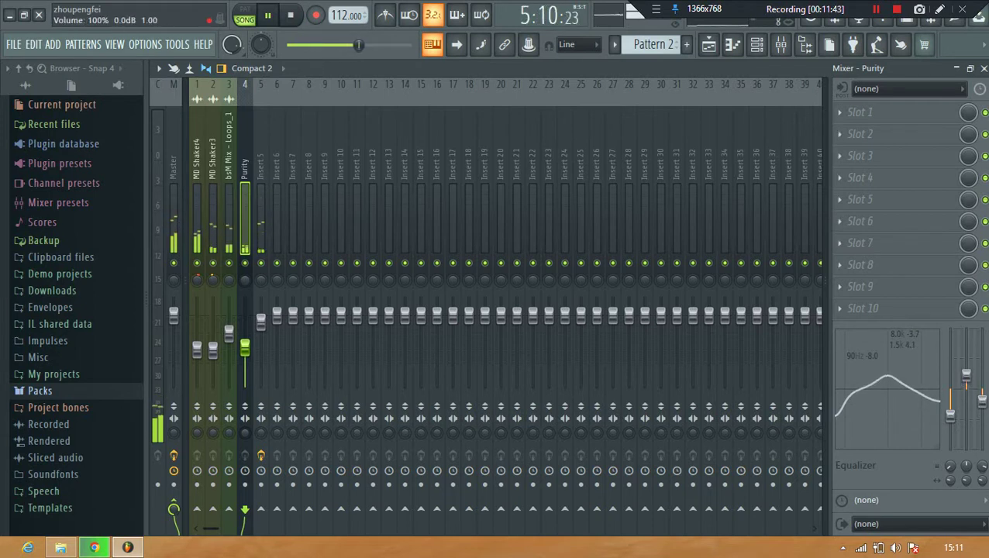
left_click_drag(245, 347, 245, 332)
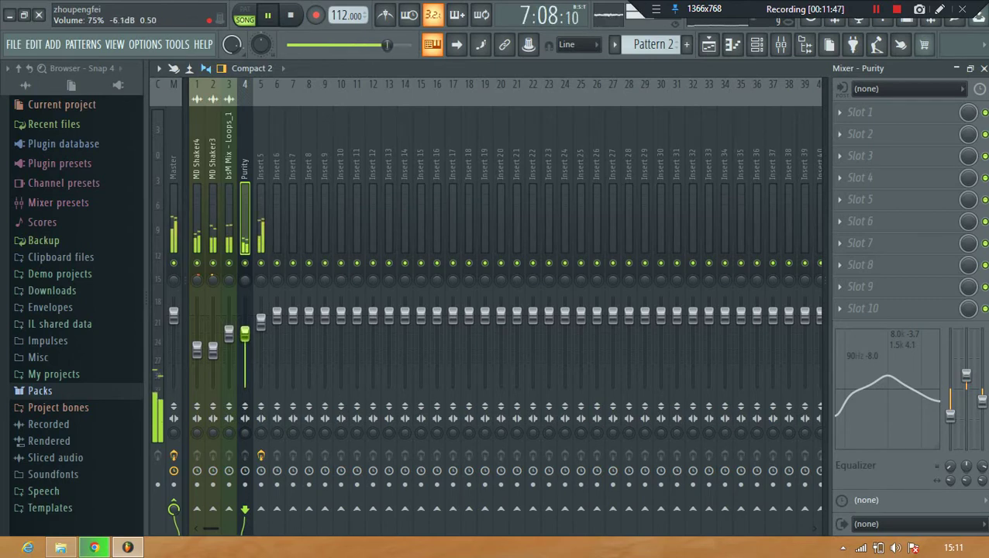
- Create an empty Pattern 3, place it at bar 1 on playlist Track 6 and reduce the track height
key("F9")
key("F5")
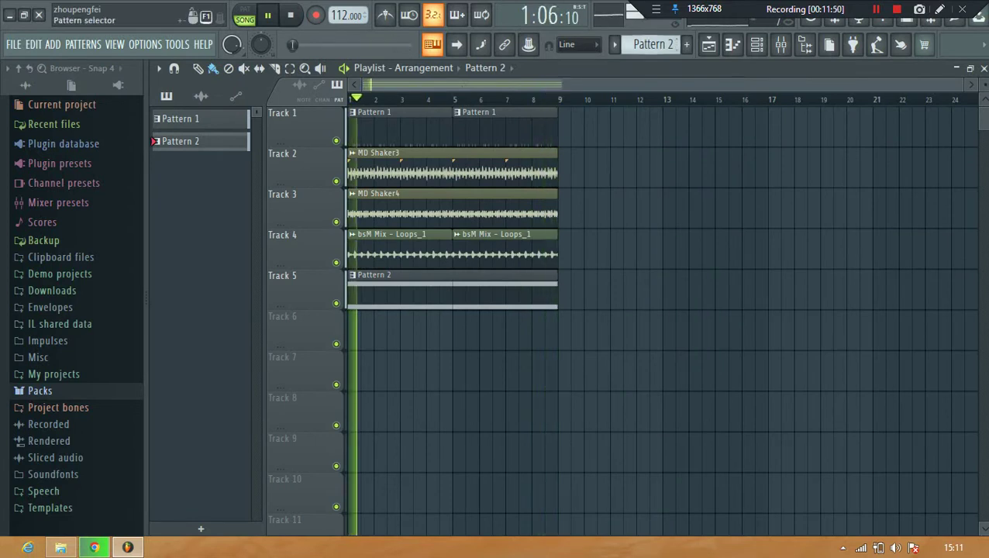
left_click(686, 44)
left_click(359, 316)
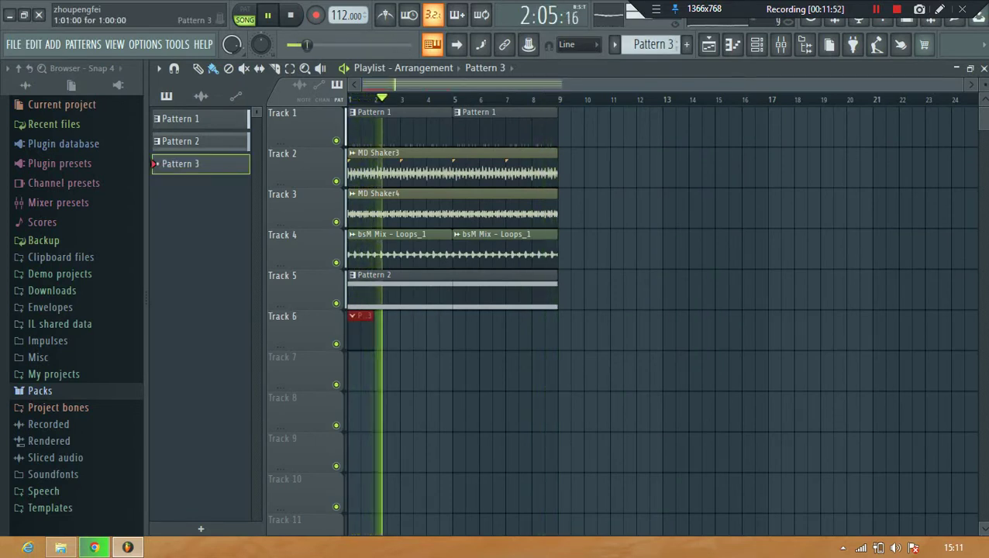
scroll(984, 84, "down", 1)
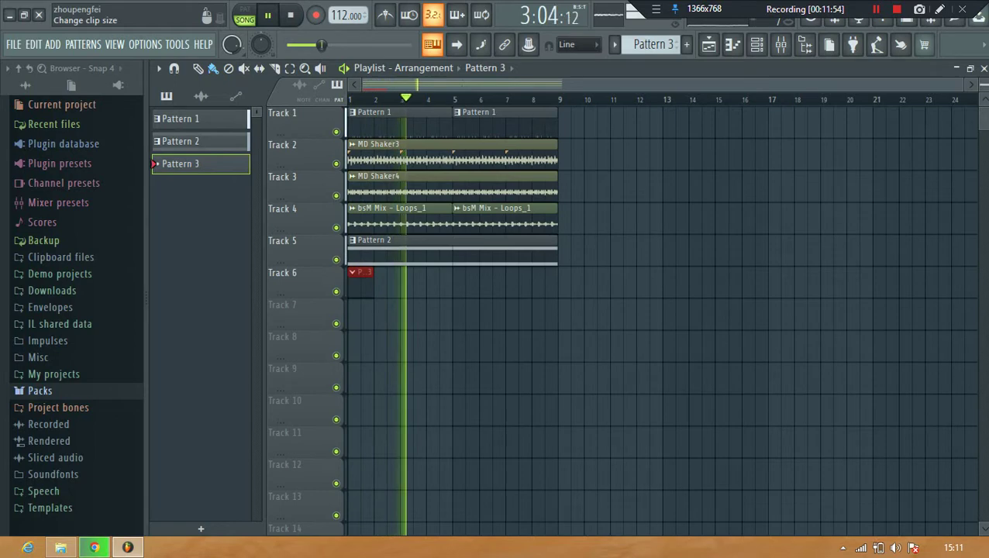
scroll(985, 85, "down", 1)
scroll(659, 322, "up", 2)
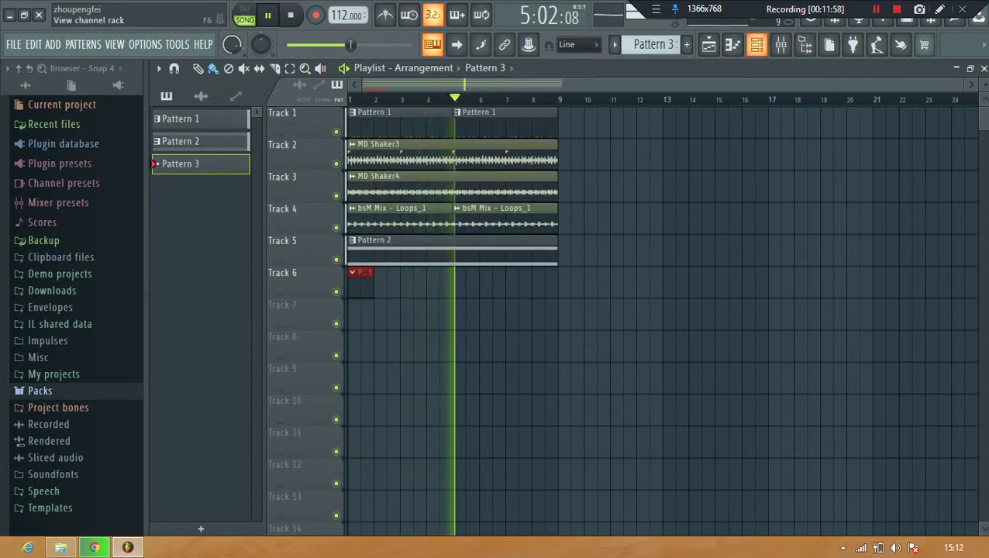
- Try to add a Hypersonic 2 instrument channel for Pattern 3
left_click(757, 44)
left_click(287, 311)
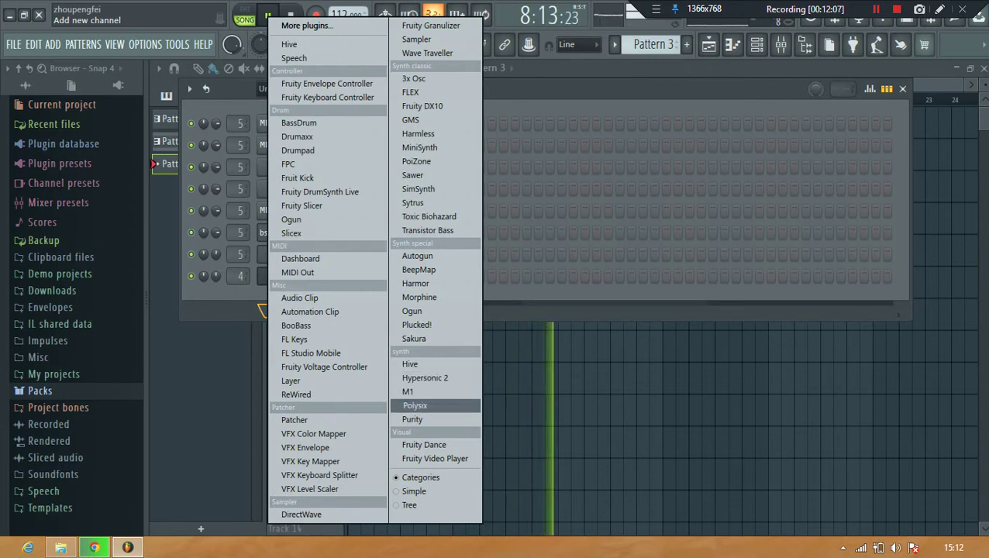
left_click(425, 377)
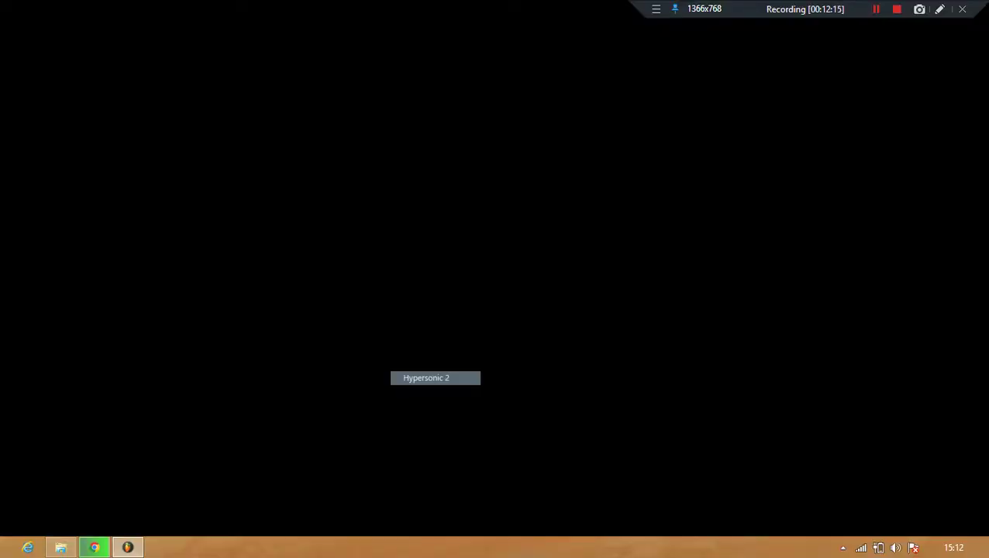
mouse_move(128, 547)
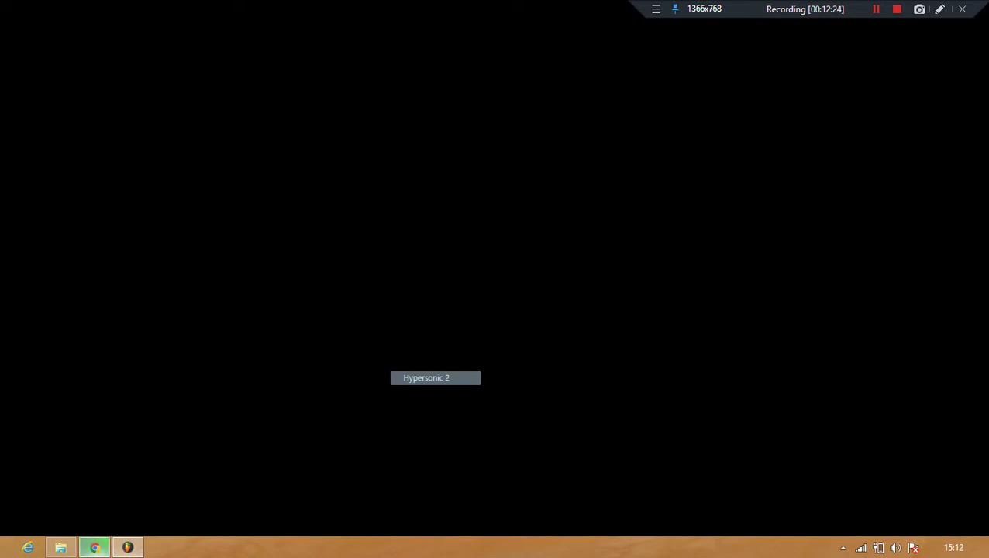
left_click(94, 547)
left_click(95, 548)
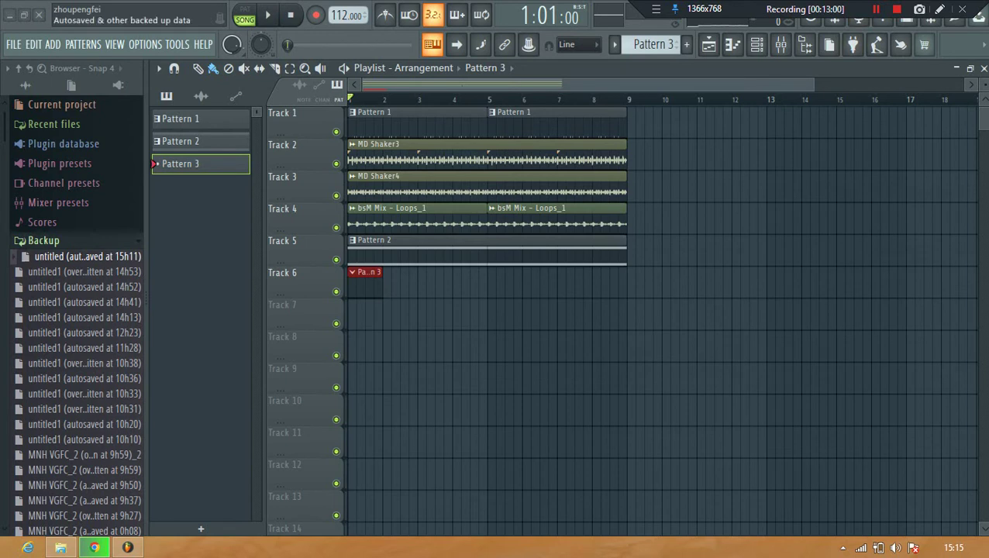
- Collapse the Backup folder, expand the Packs folder and widen the browser to show the full pack names
left_click(45, 241)
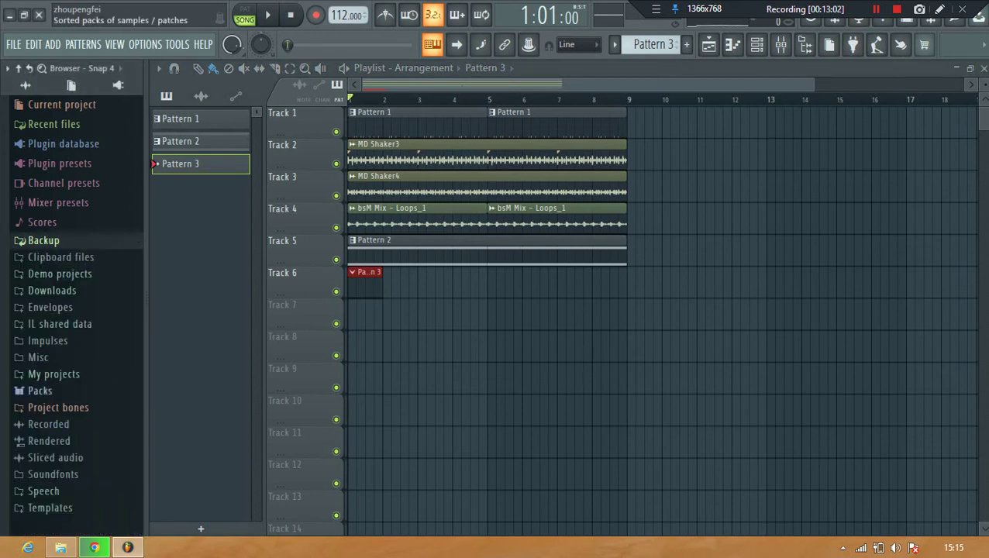
left_click(42, 391)
scroll(85, 248, "down", 5)
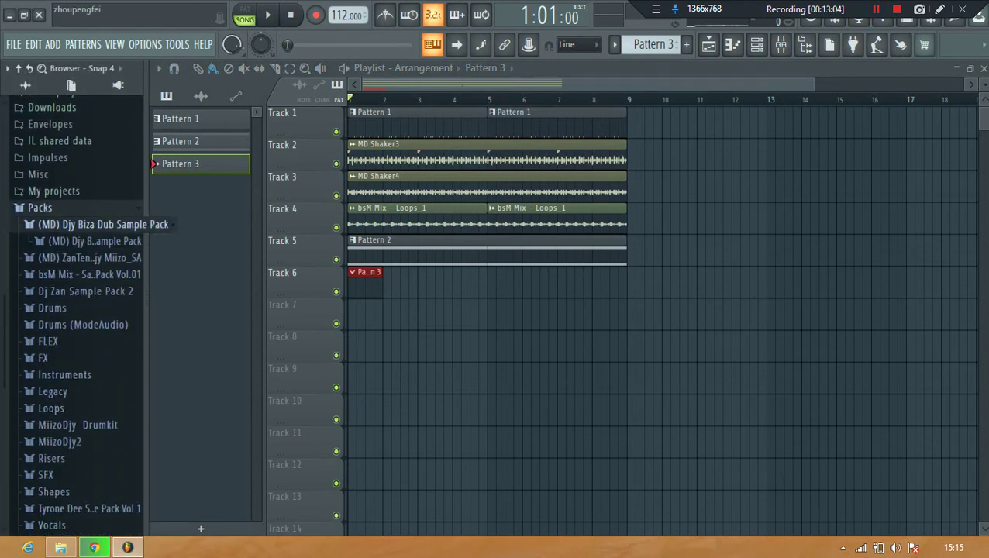
scroll(78, 326, "down", 4)
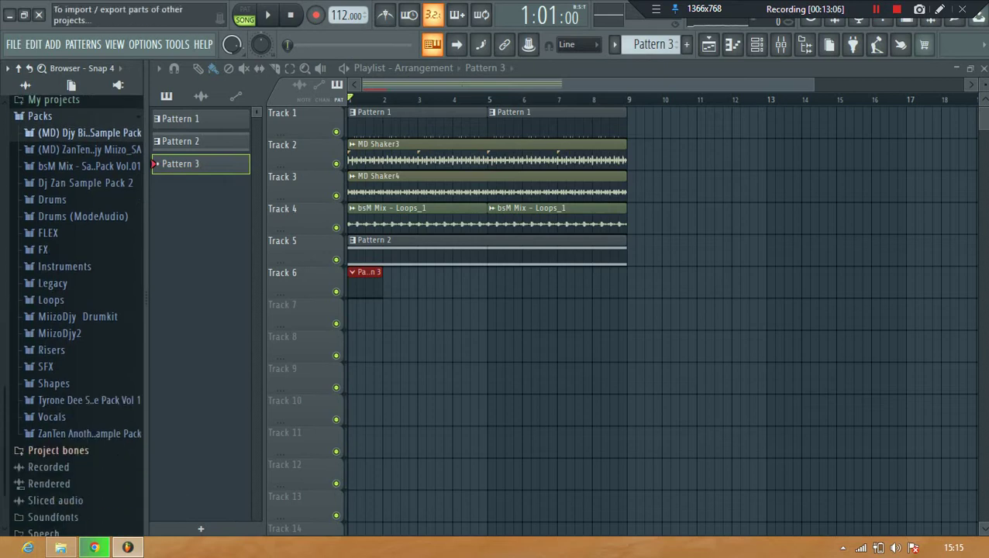
left_click_drag(145, 299, 176, 299)
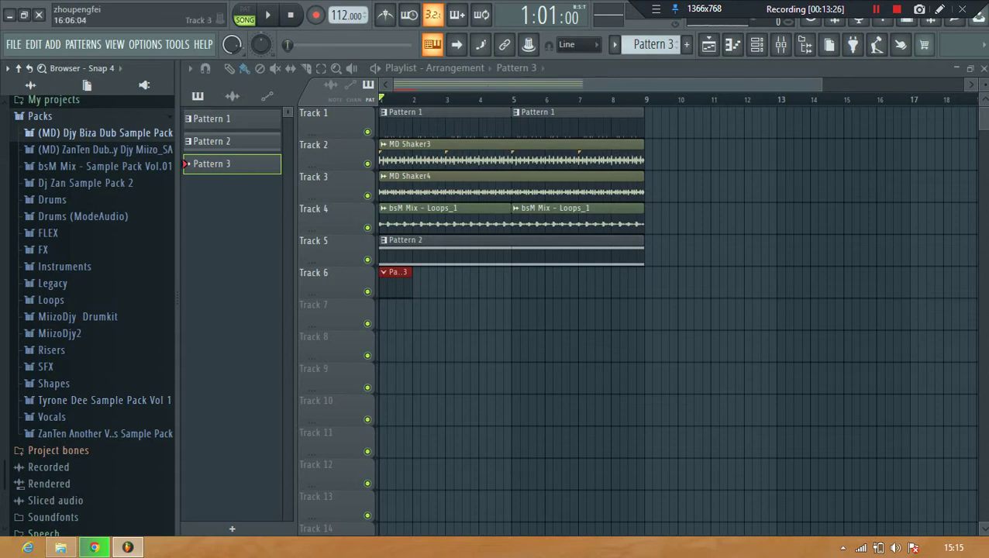
- During playback, lower the Purity mixer track's volume to about 60%
key("space")
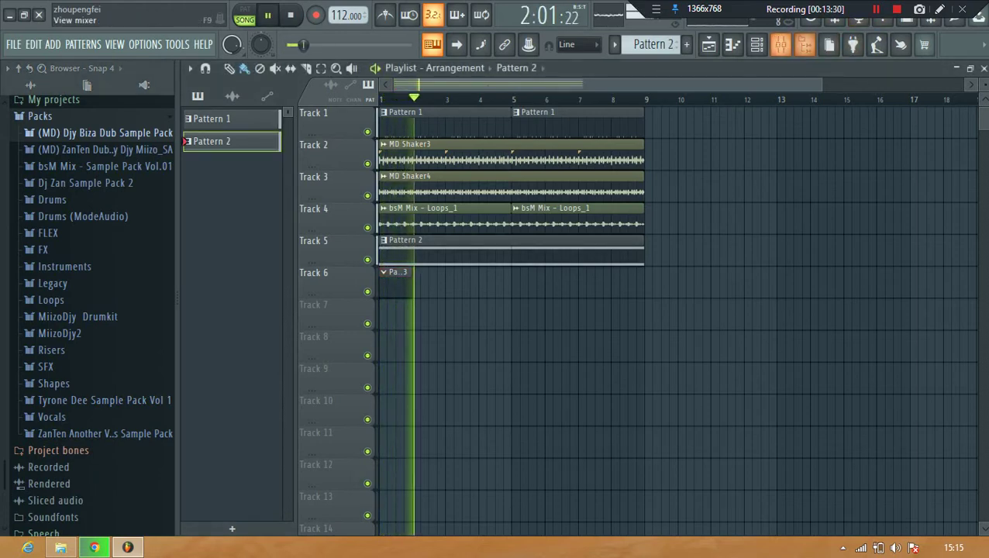
left_click(781, 44)
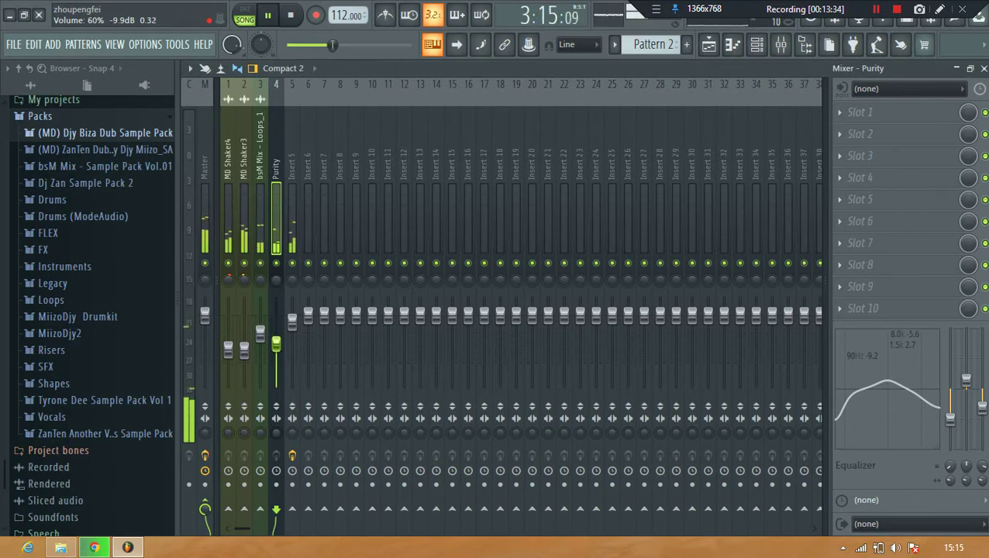
left_click(984, 68)
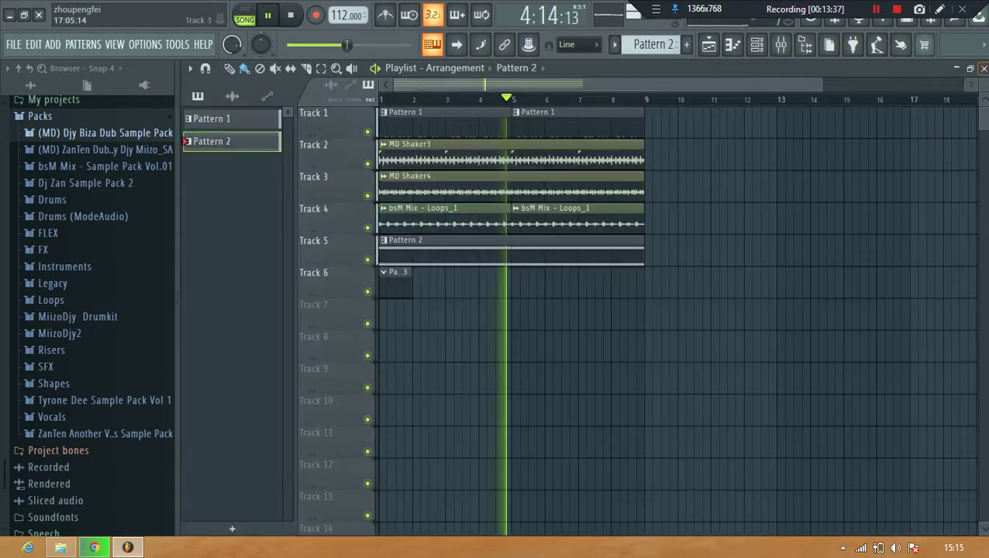
- Select Pattern 3, add a Polysix instrument channel and load its VCF Oscillation preset
left_click(396, 285)
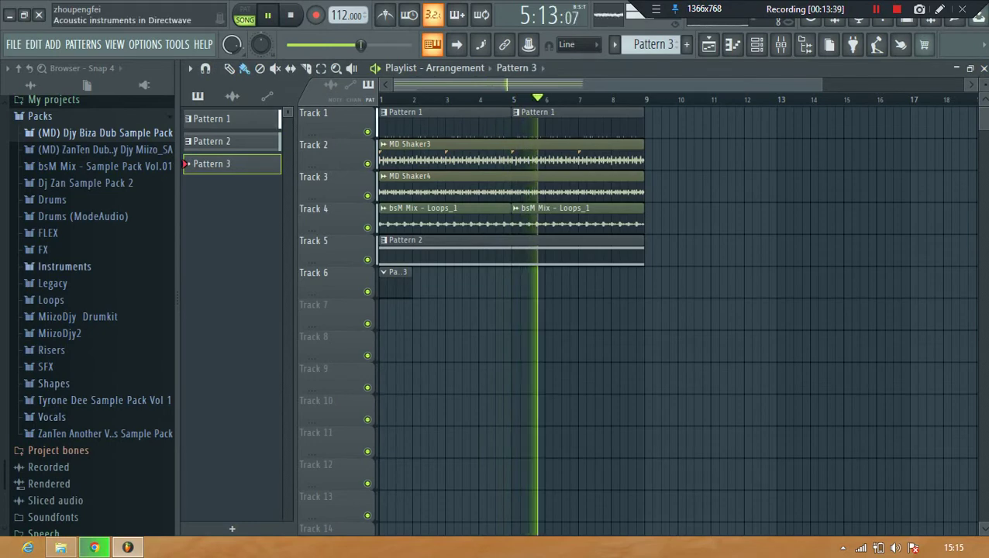
left_click(756, 44)
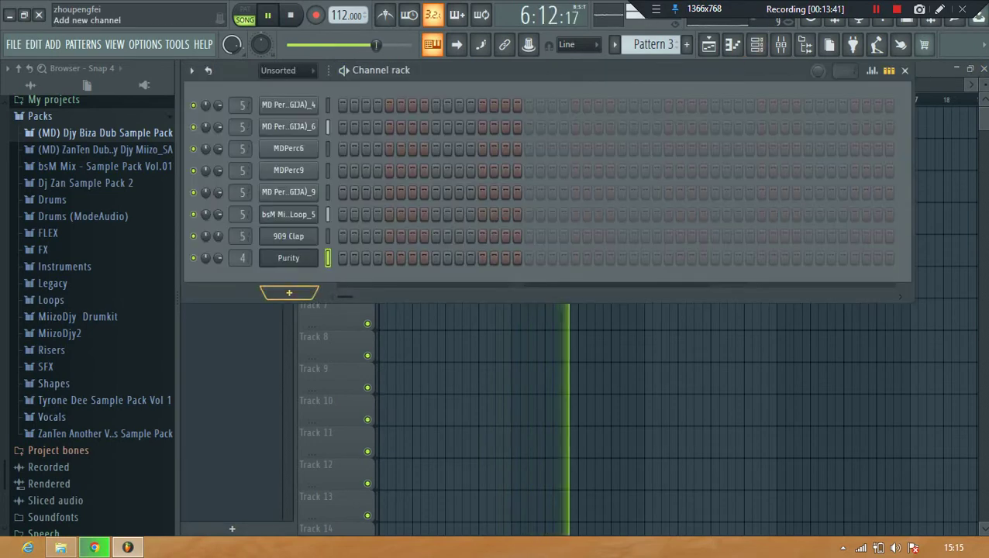
left_click(287, 292)
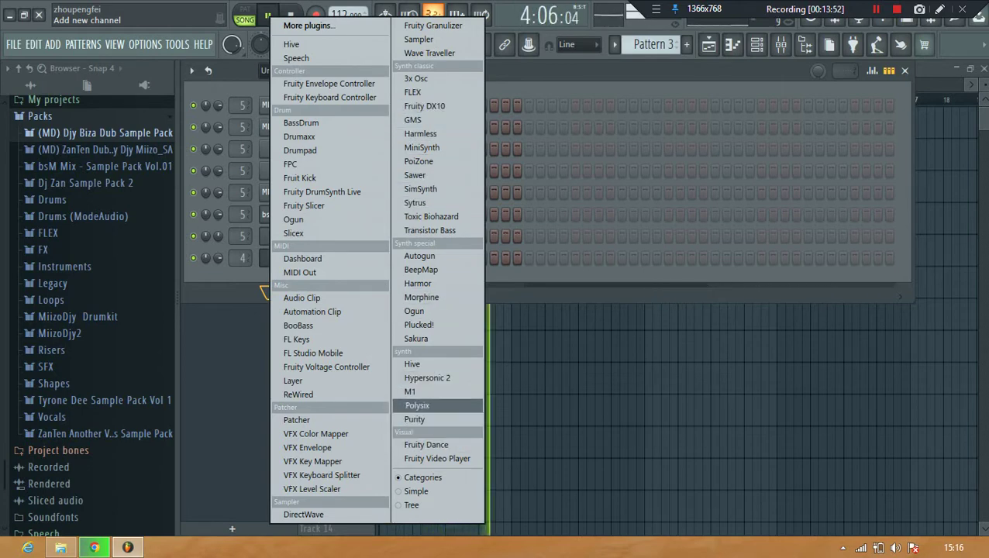
left_click(415, 406)
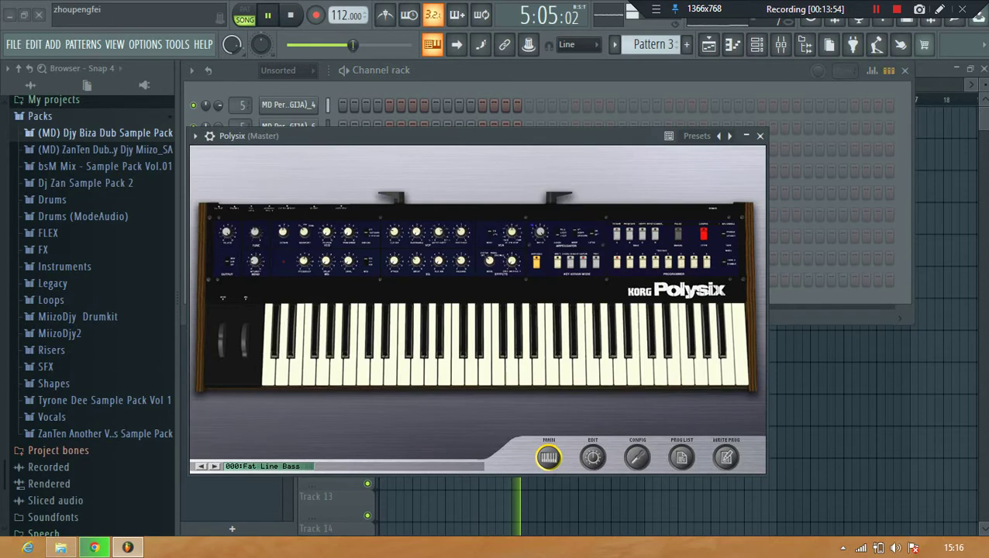
left_click(697, 136)
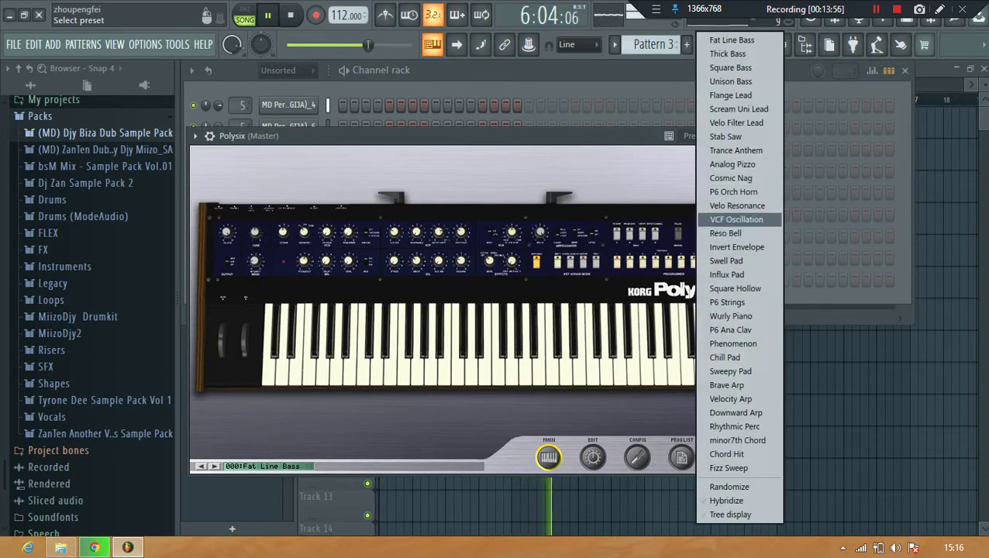
left_click(735, 219)
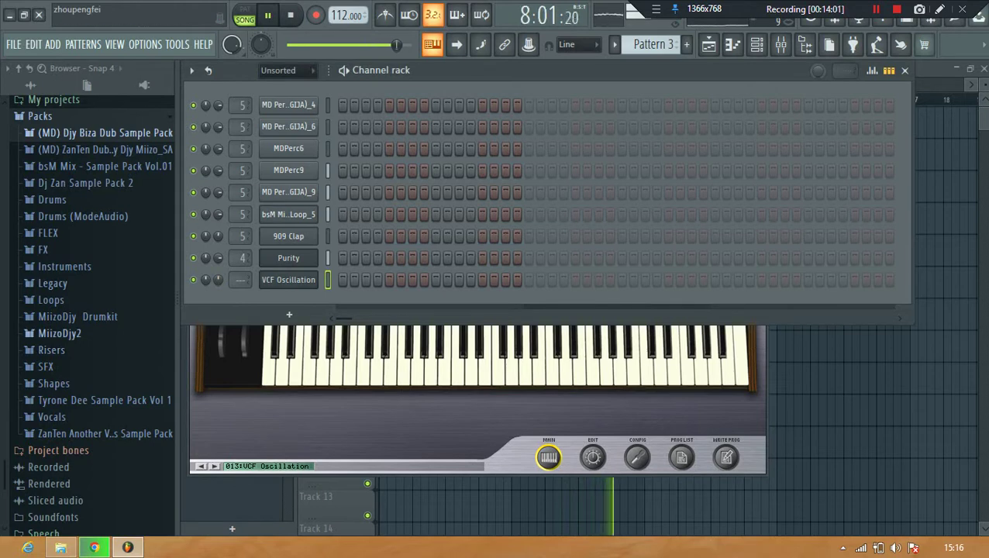
- Expand the MIDI Chords folder inside the MiizoDjy Drumkit pack
left_click(60, 333)
left_click(59, 310)
left_click(77, 293)
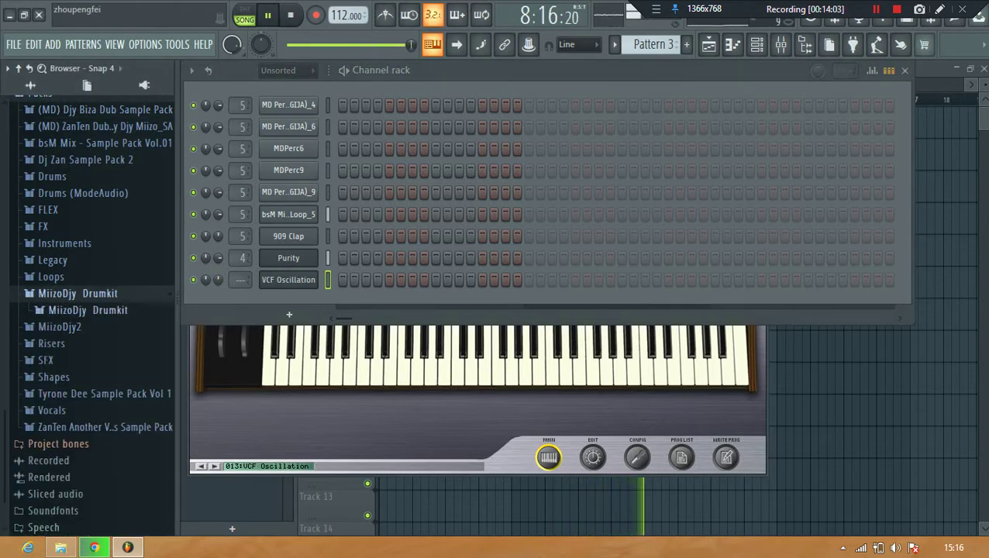
left_click(88, 310)
left_click(71, 310)
left_click(93, 326)
left_click(70, 310)
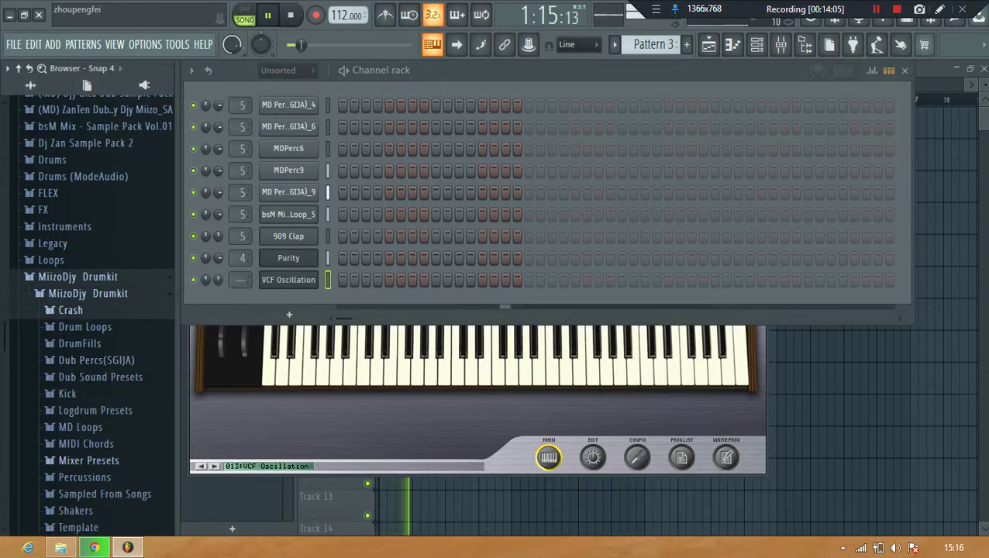
scroll(85, 461, "up", 2)
scroll(86, 477, "down", 2)
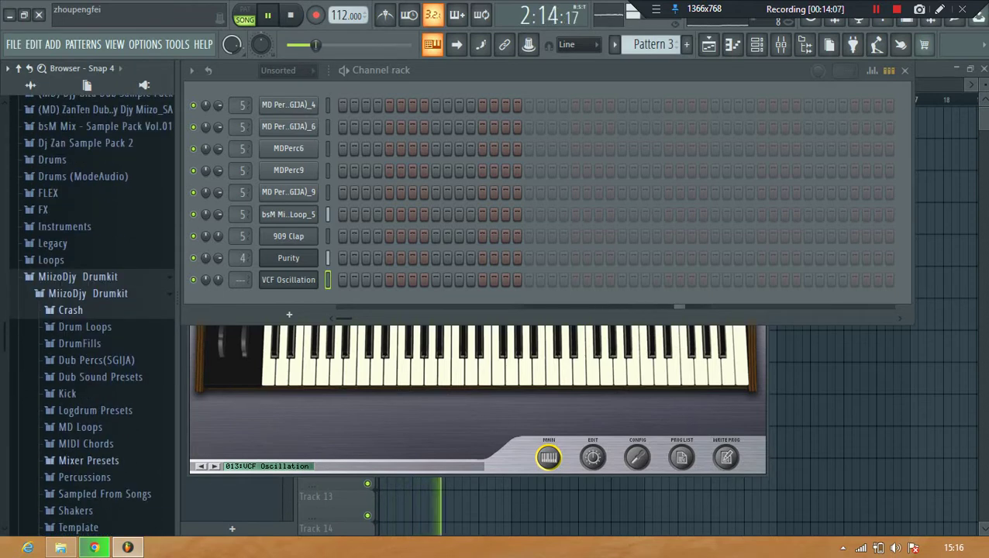
left_click(86, 442)
- Open the VCF Oscillation channel's piano roll and load the A#minor MIDI chords into it
right_click(317, 277)
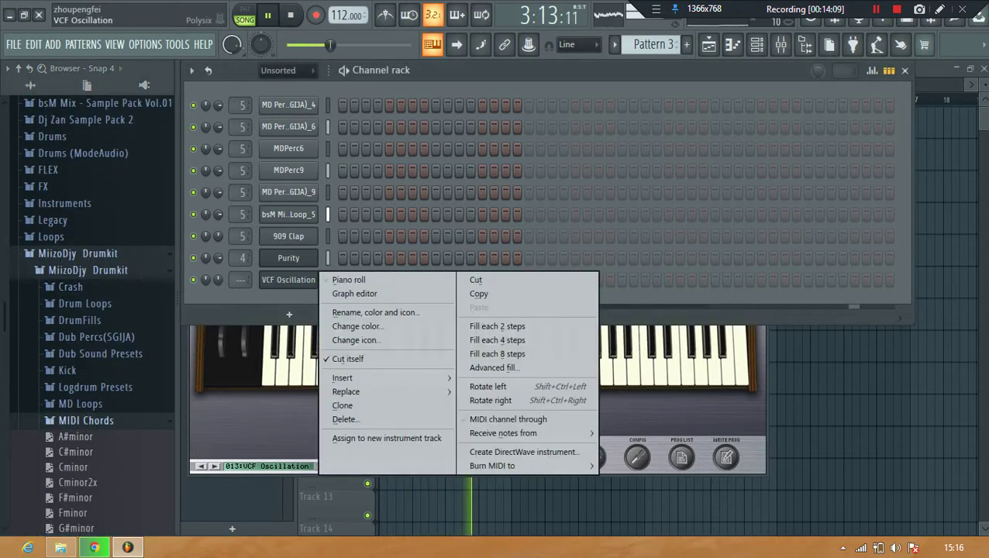
left_click(348, 280)
left_click_drag(75, 436, 341, 279)
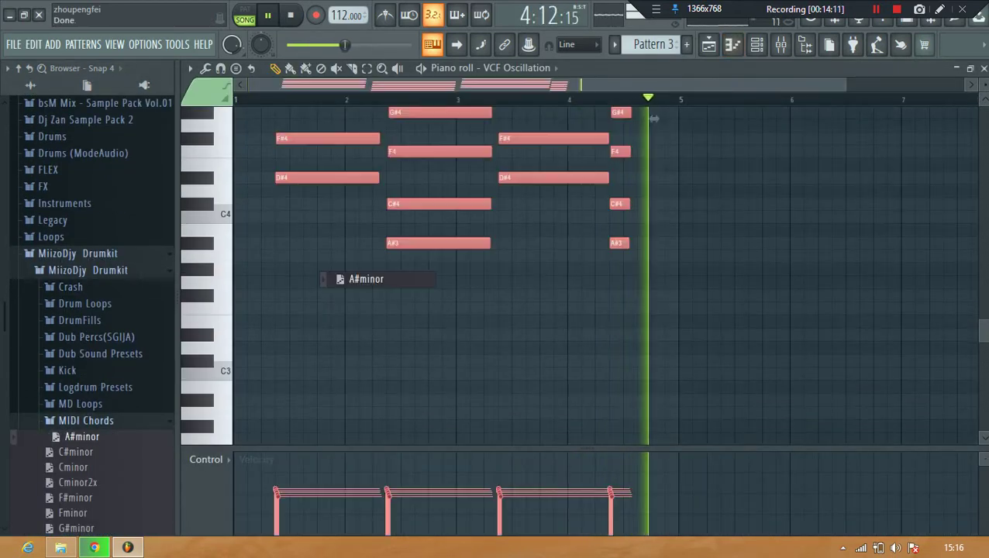
scroll(515, 165, "up", 3)
scroll(519, 164, "down", 4)
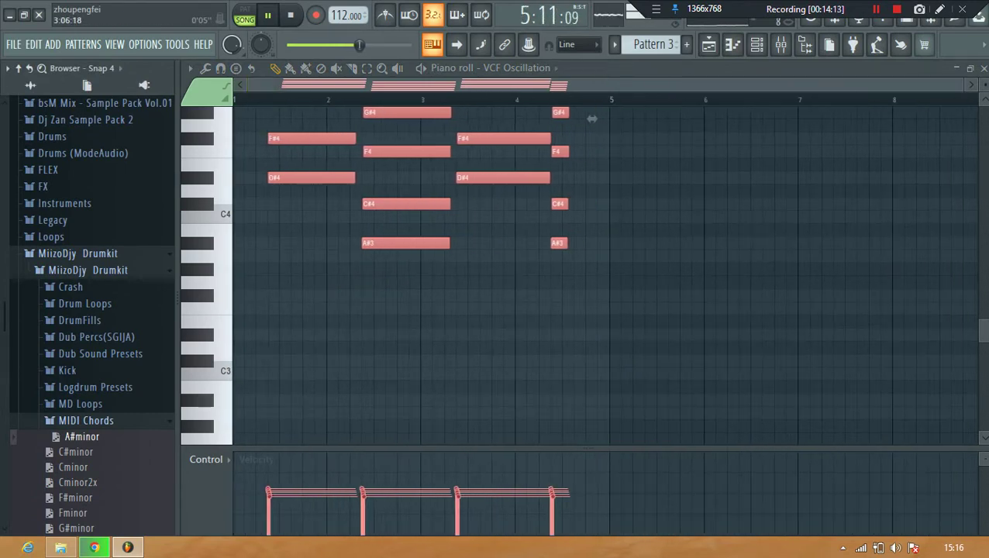
scroll(589, 118, "up", 4)
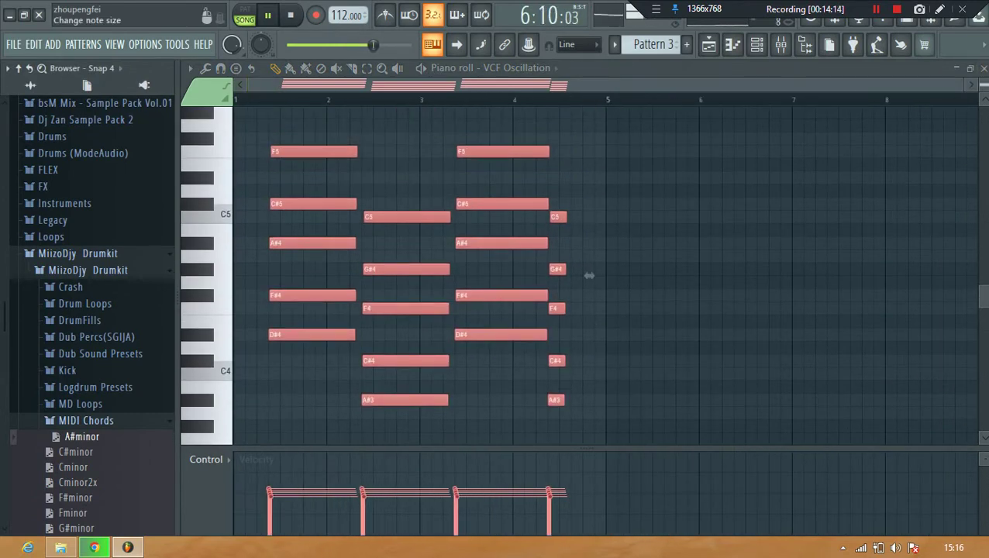
scroll(589, 275, "down", 2)
- Duplicate the four-bar A#minor chord progression into bars 5 to 8 and deselect the notes
key("ctrl+a")
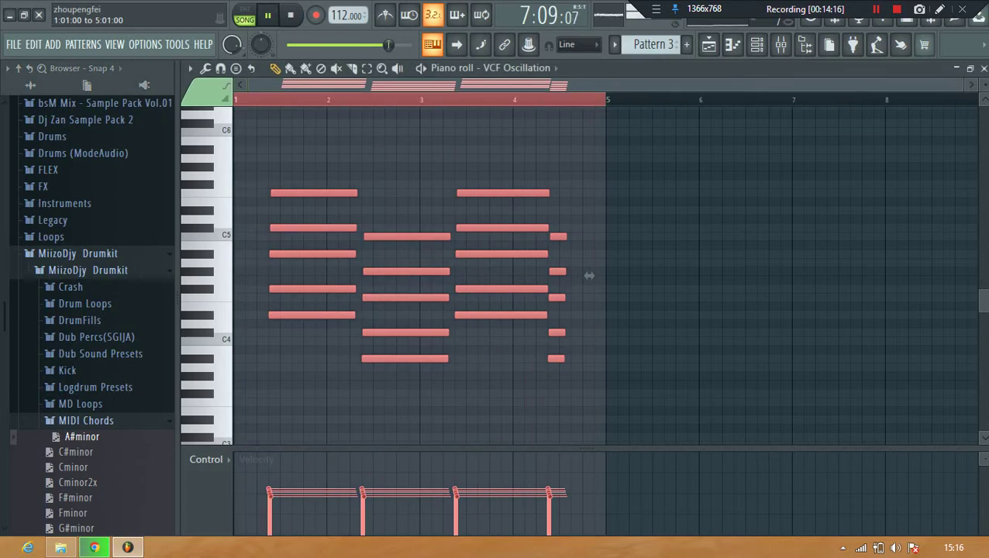
key("ctrl+b")
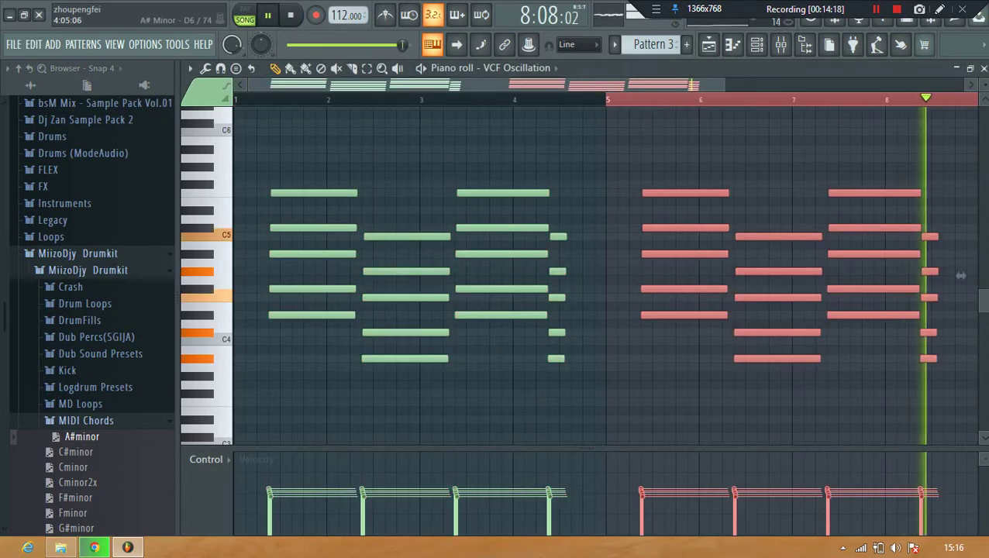
scroll(959, 198, "down", 2)
scroll(960, 197, "down", 2)
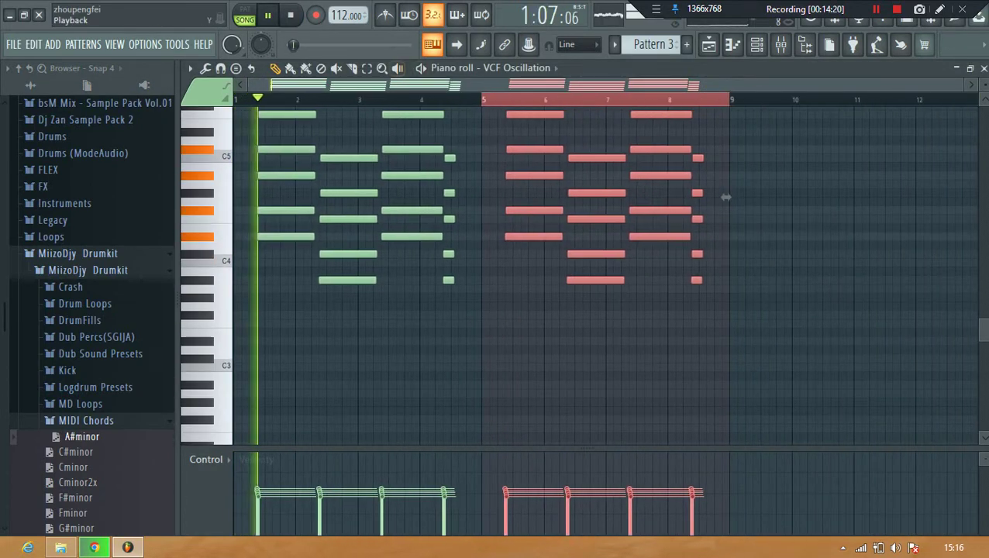
key("ctrl+d")
scroll(726, 197, "up", 2)
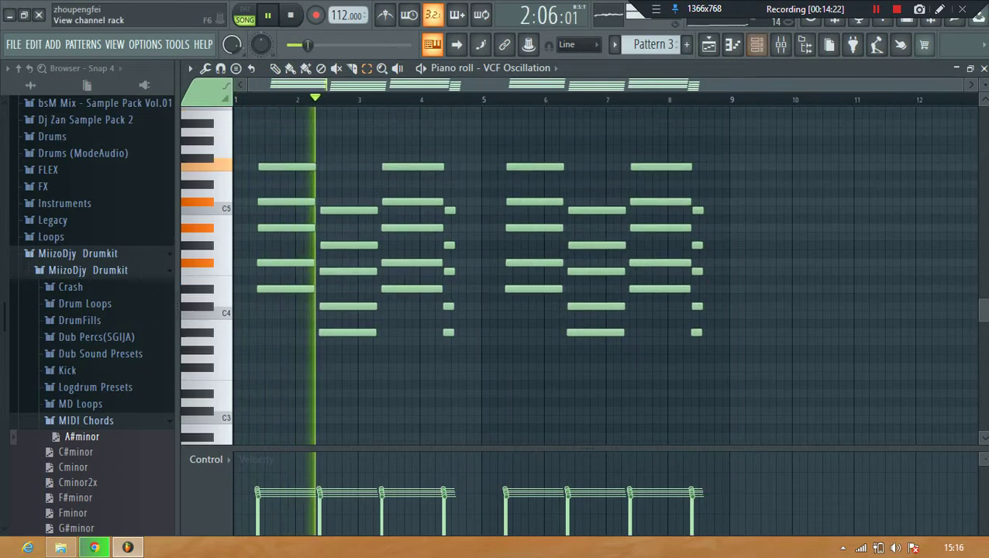
- Lower the Purity channel's volume to about 59% in the channel rack
key("F6")
left_click_drag(218, 258, 218, 277)
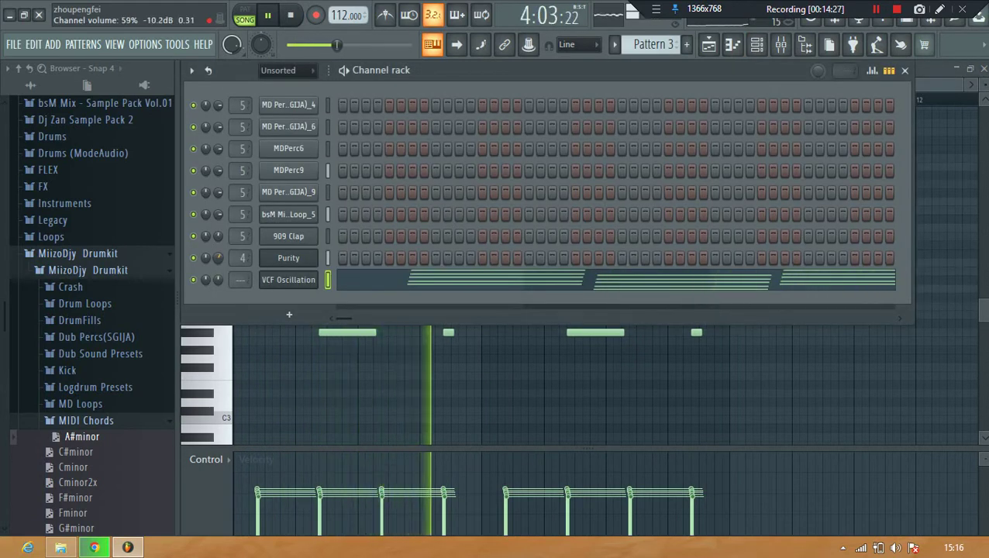
key("F6")
- Try the C#minor and Cminor MIDI chords in the VCF Oscillation piano roll during playback
left_click_drag(75, 452, 329, 279)
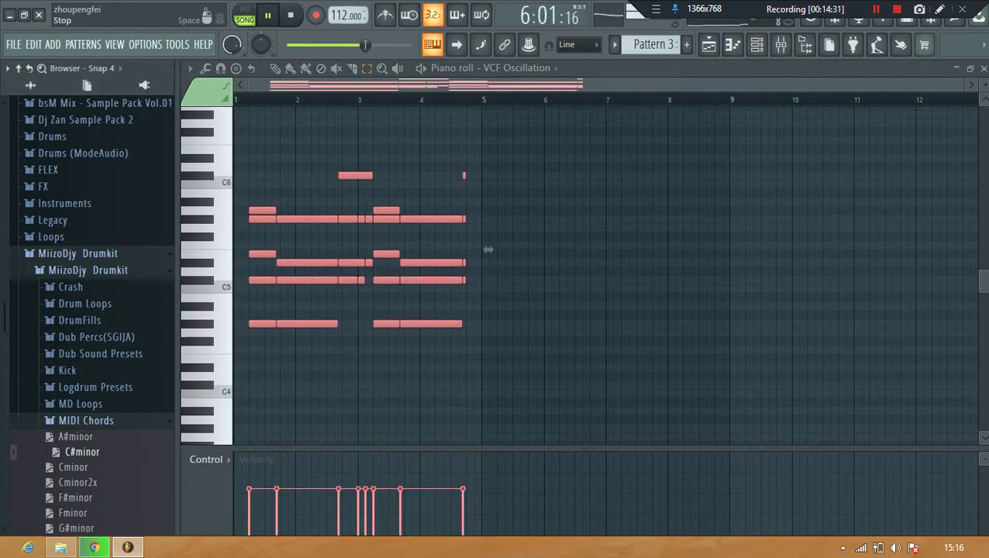
key("space")
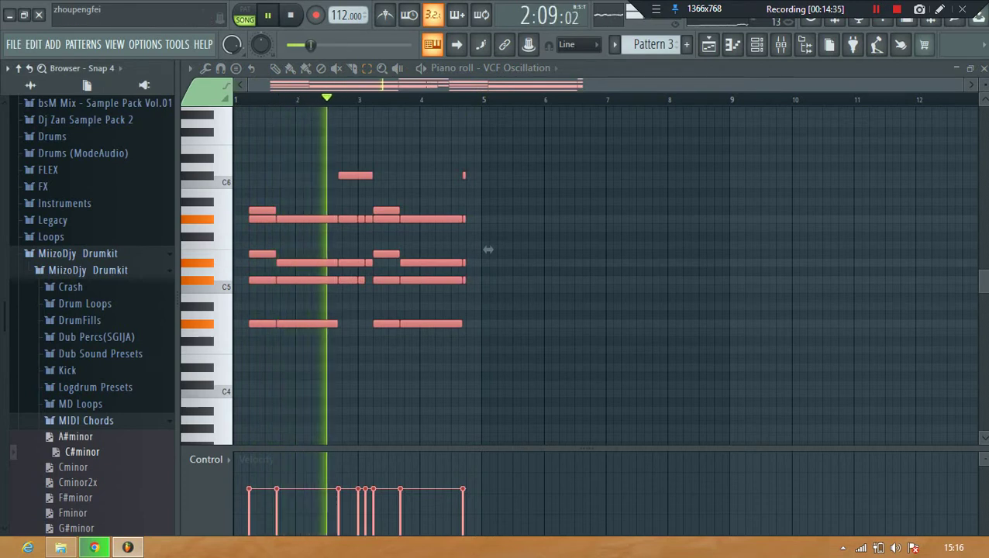
scroll(605, 276, "down", 2)
key("Down")
key("Return")
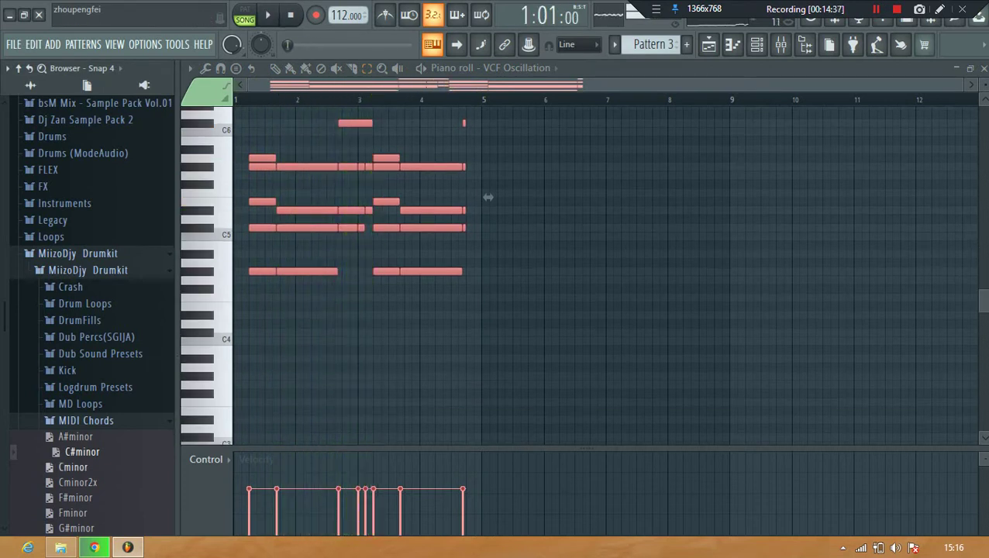
scroll(605, 276, "up", 2)
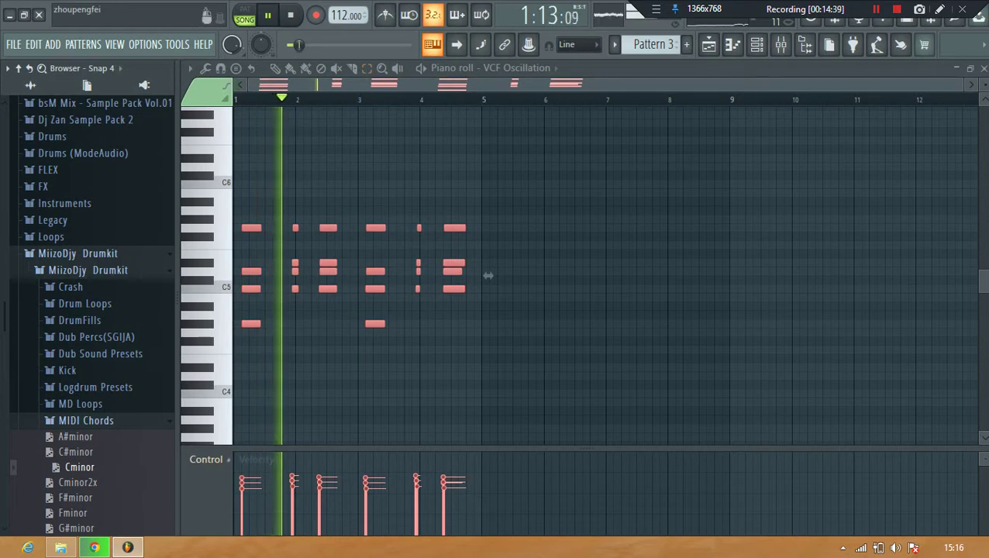
- Try the Cminor2x and F#minor MIDI chords in the VCF Oscillation piano roll during playback
left_click_drag(77, 482, 341, 280)
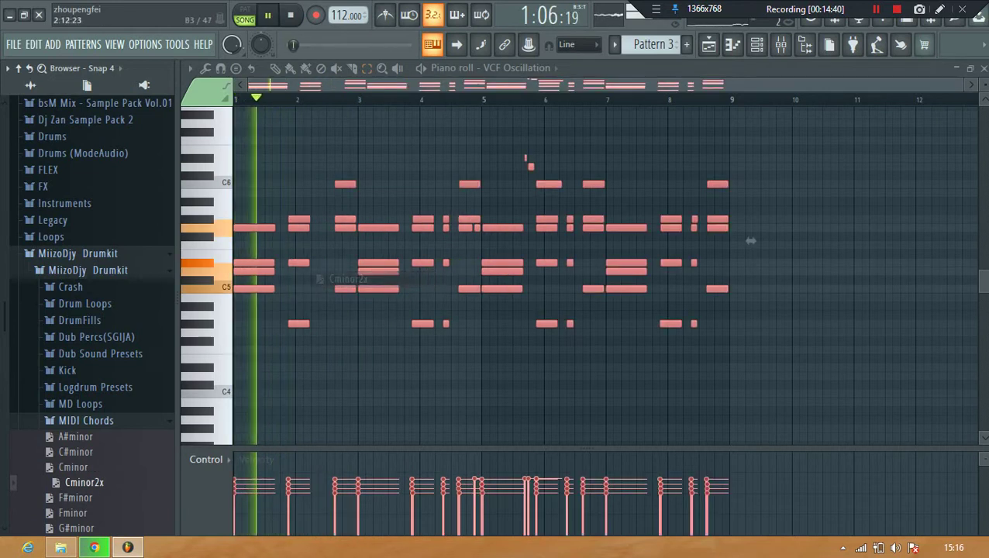
scroll(343, 387, "up", 1)
key("space")
left_click_drag(76, 497, 341, 280)
key("space")
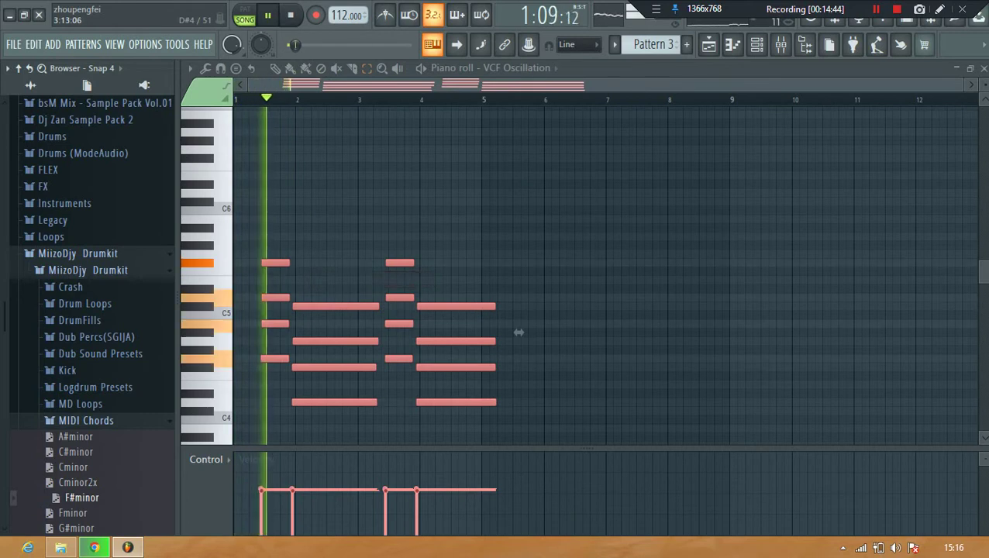
scroll(405, 391, "down", 5)
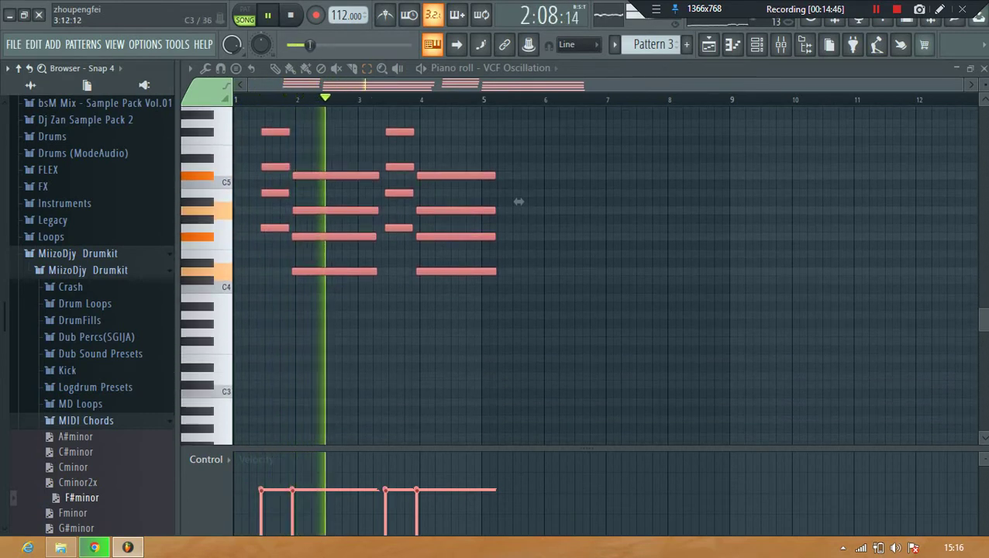
scroll(405, 391, "up", 2)
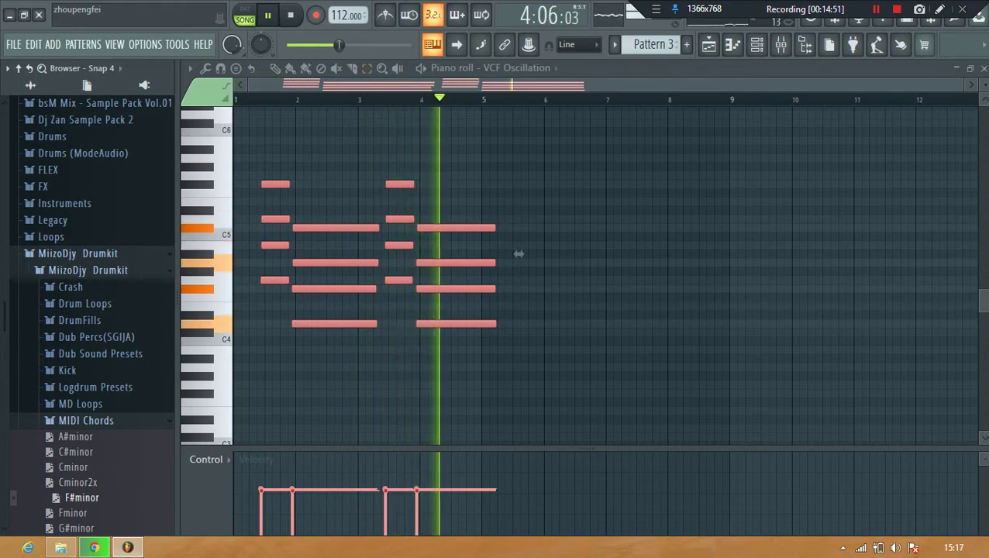
- Try the Fminor MIDI chords in the VCF Oscillation piano roll during playback
key("space")
left_click_drag(78, 513, 388, 279)
key("space")
scroll(605, 275, "up", 3)
- Load the G#minor MIDI chords into the VCF Oscillation piano roll and play them with the beat
key("space")
left_click_drag(76, 529, 333, 276)
key("space")
left_click_drag(750, 313, 751, 211)
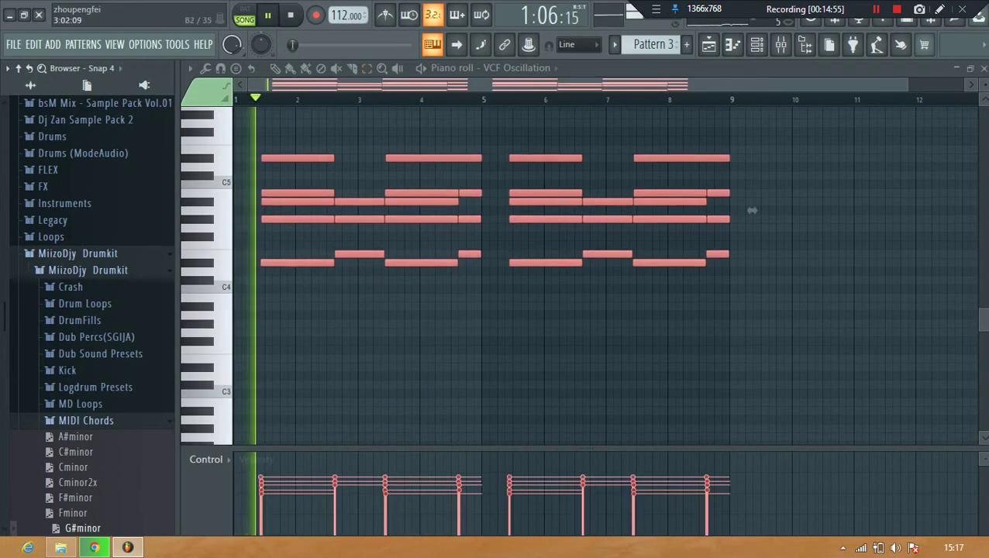
scroll(363, 401, "down", 3)
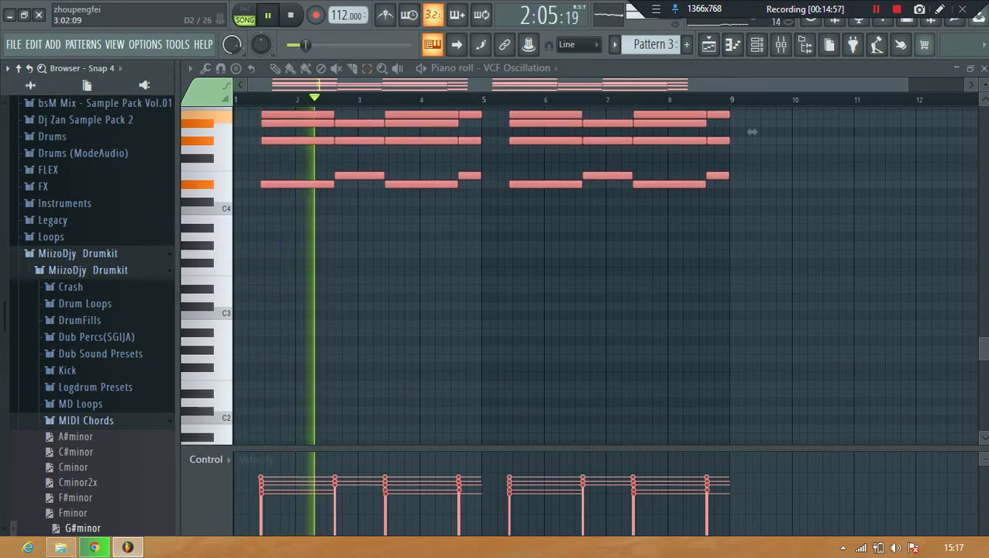
- Collapse the MIDI Chords folder and delete all G#minor notes from the VCF Oscillation piano roll
scroll(363, 401, "up", 1)
scroll(752, 159, "up", 2)
key("space")
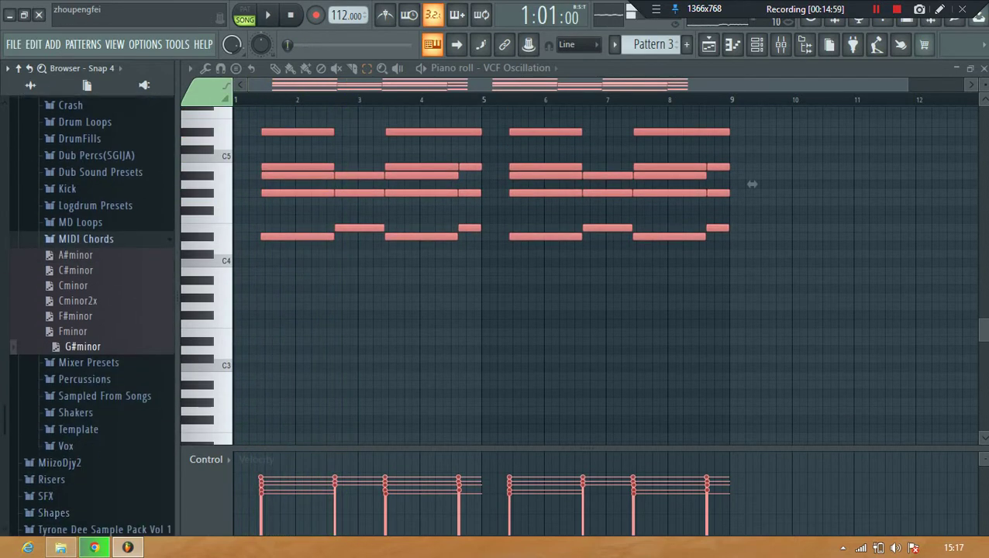
left_click(86, 237)
key("space")
scroll(588, 270, "up", 2)
key("space")
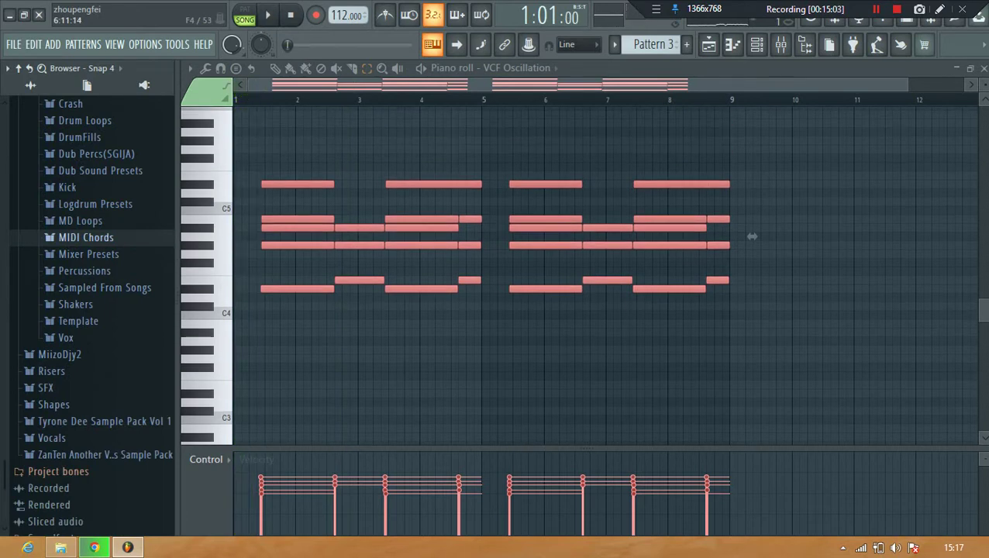
left_click(751, 236)
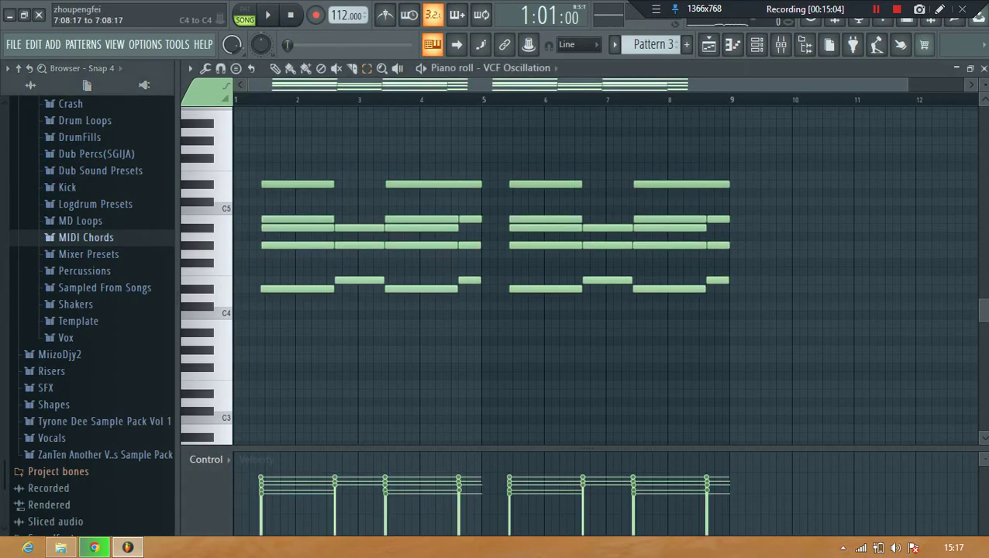
key("Delete")
scroll(394, 202, "up", 3)
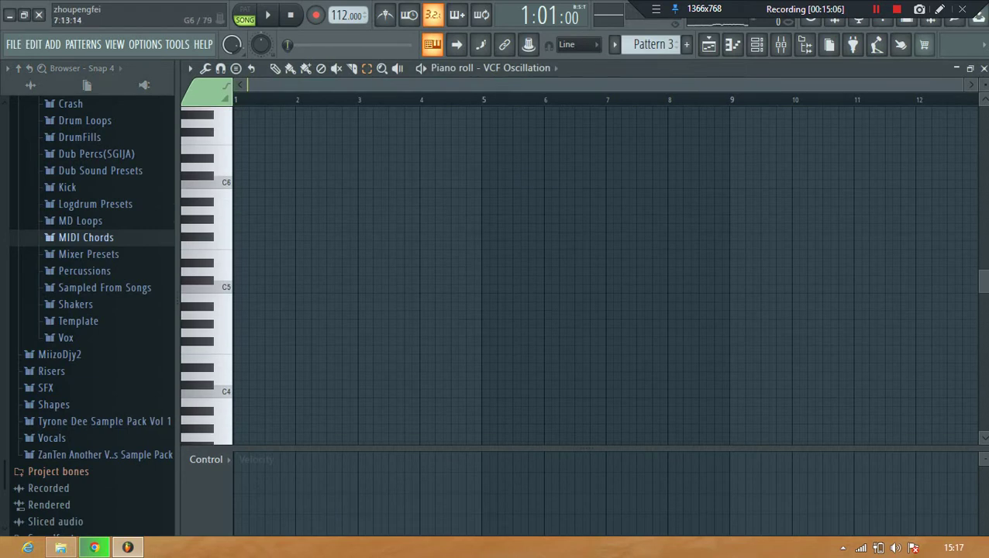
- Play the beat and collapse all open folders in the browser
scroll(457, 271, "up", 3)
scroll(456, 272, "up", 2)
key("space")
left_click(19, 69)
scroll(279, 194, "up", 3)
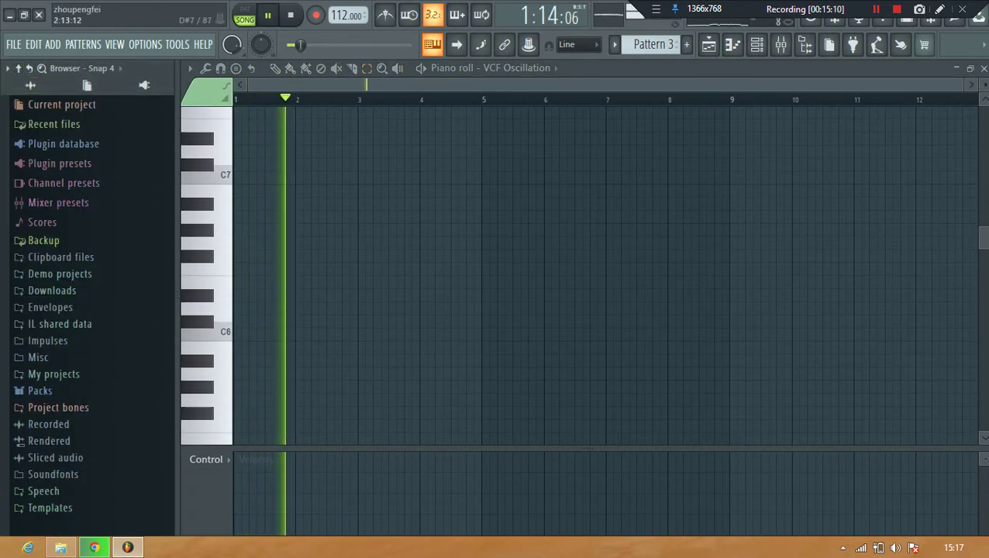
scroll(279, 99, "up", 3)
- Select the Minor 7th chord stamp for the empty VCF Oscillation piano roll while the beat plays
scroll(605, 275, "down", 8)
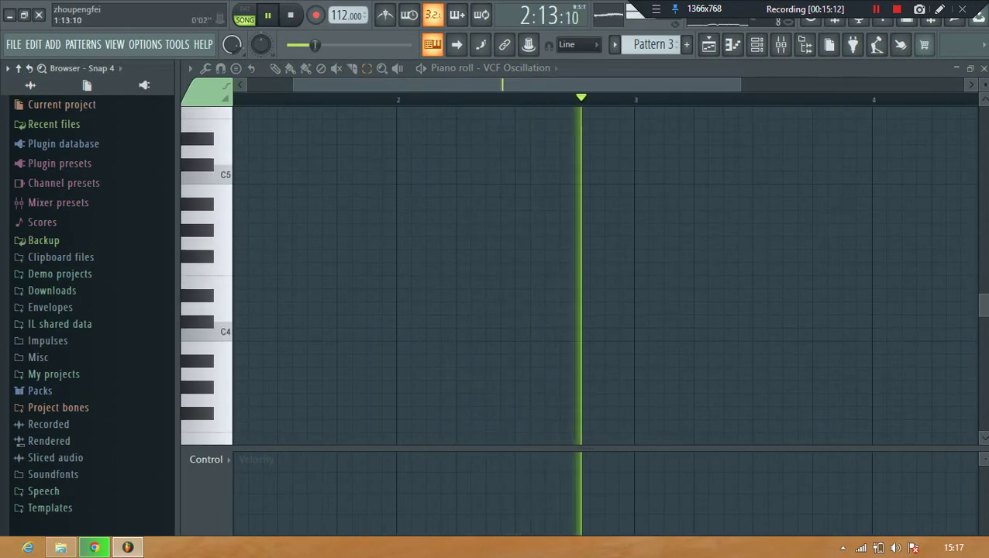
scroll(605, 275, "left", 2)
left_click(236, 68)
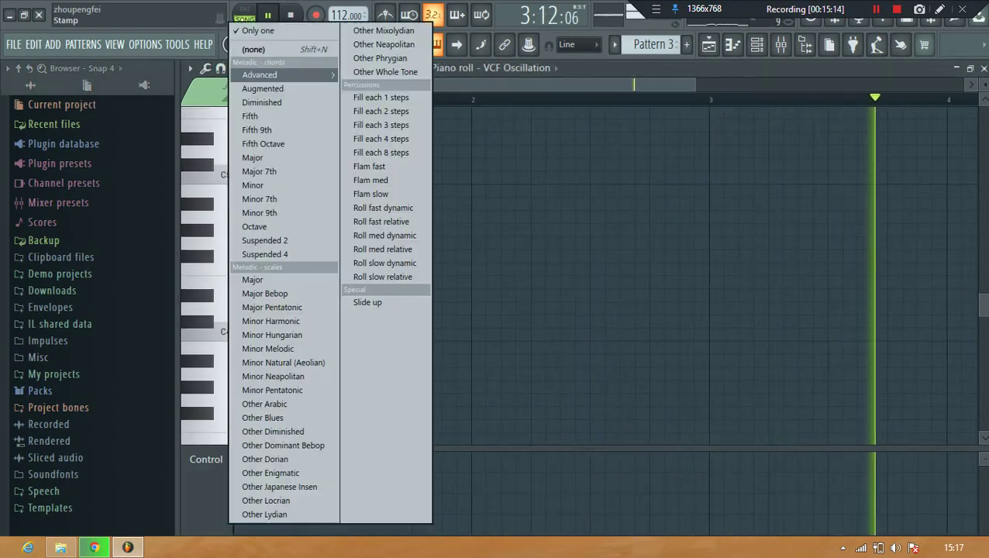
left_click(258, 198)
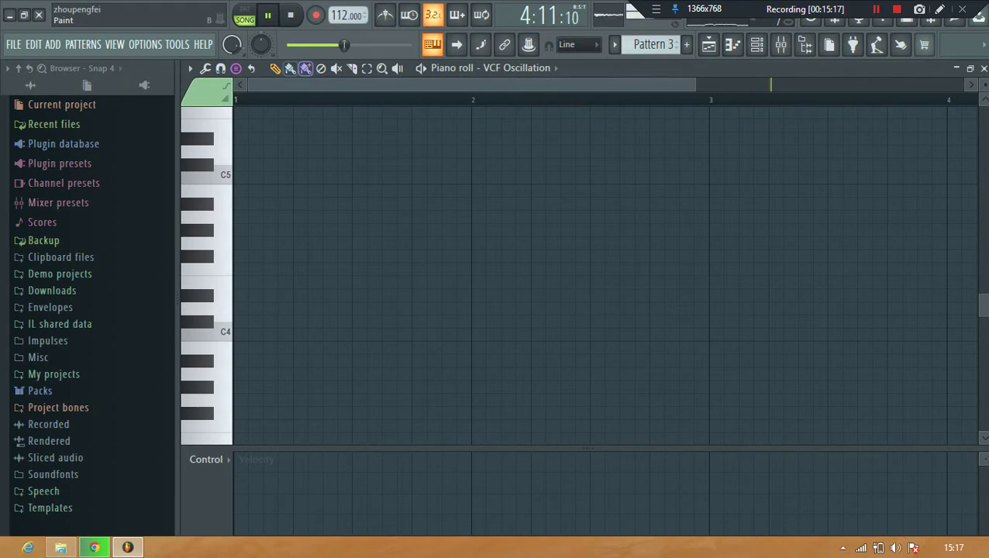
scroll(605, 275, "down", 2)
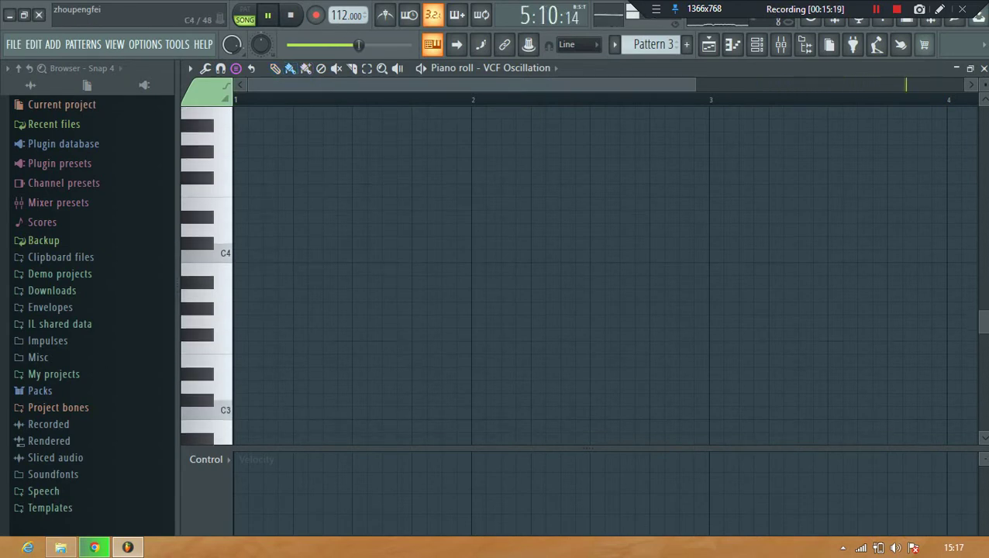
key("space")
scroll(605, 275, "up", 5)
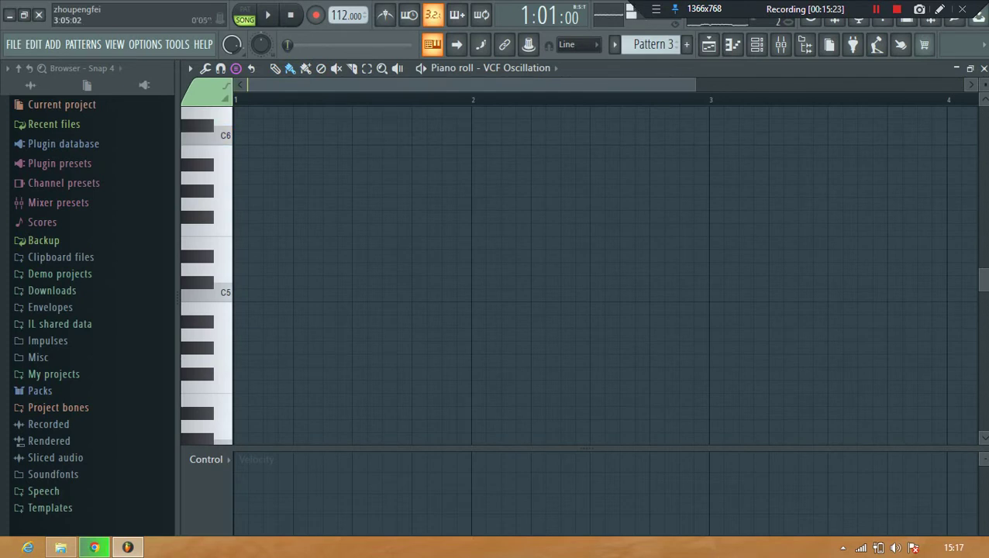
- Add a Morphine channel to the channel rack and open its presets library
left_click(956, 68)
left_click(289, 314)
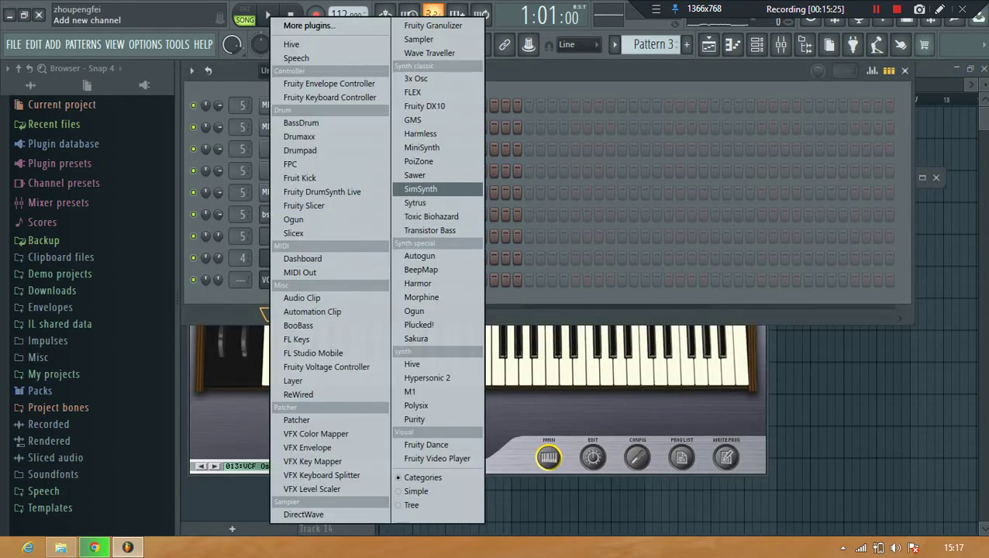
left_click(422, 296)
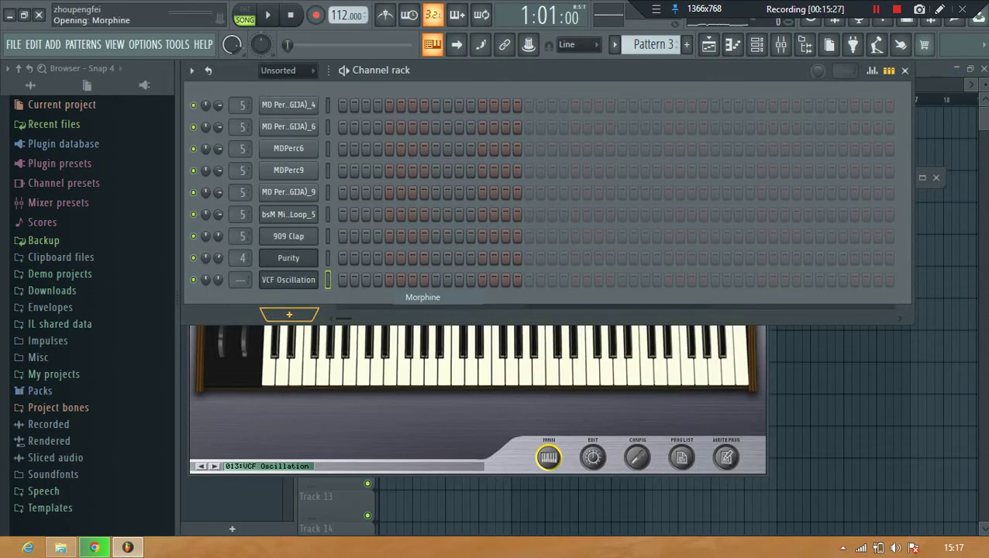
left_click(463, 196)
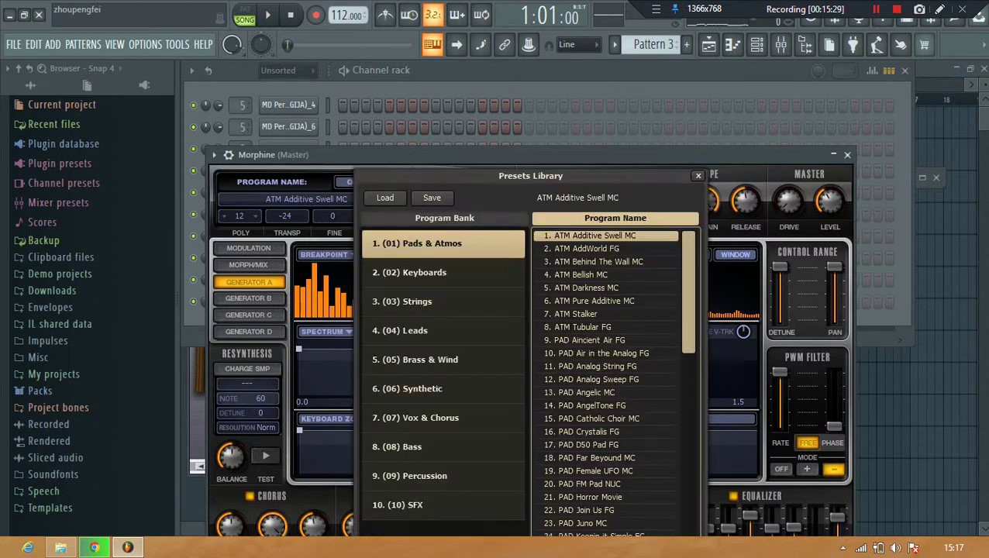
- Compare KBD Crystal EP FG and KBD Crystal Keys NUC in Morphine's Keyboards bank and load KBD Crystal Keys NUC
left_click(443, 272)
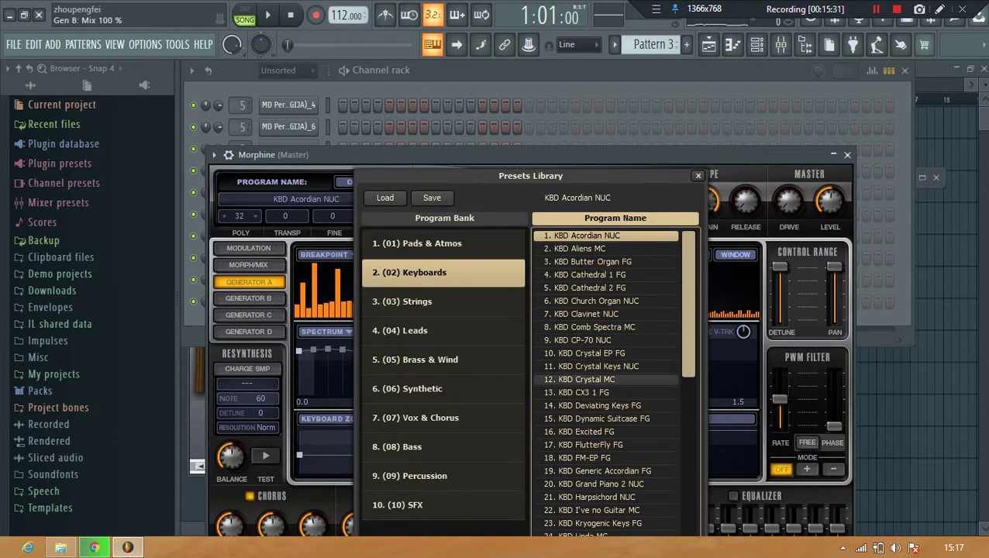
left_click(592, 354)
left_click(597, 367)
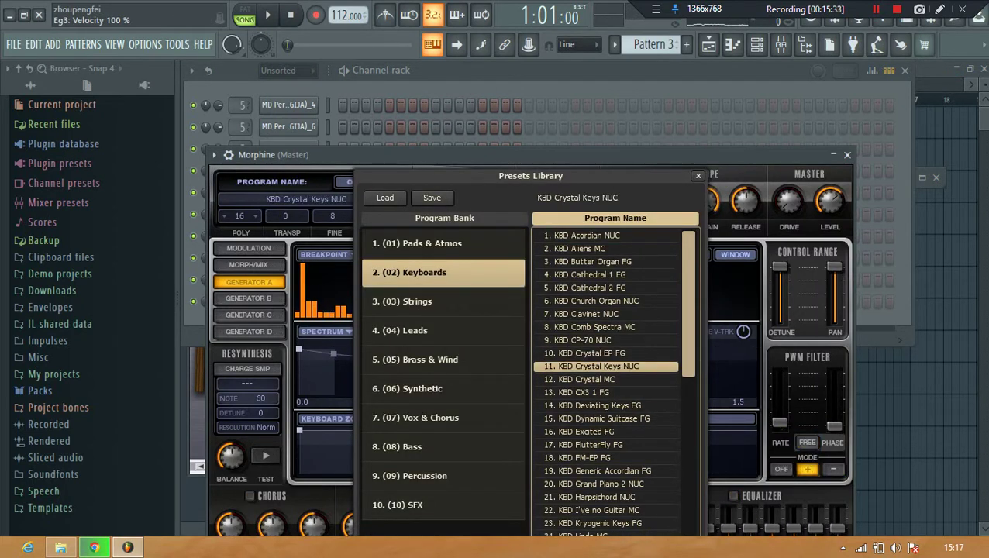
left_click(593, 354)
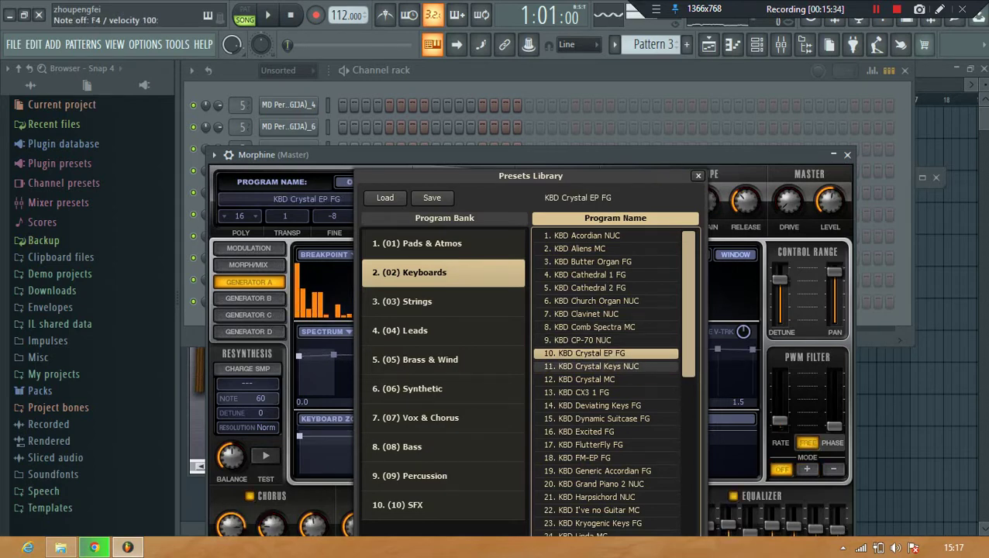
left_click(598, 366)
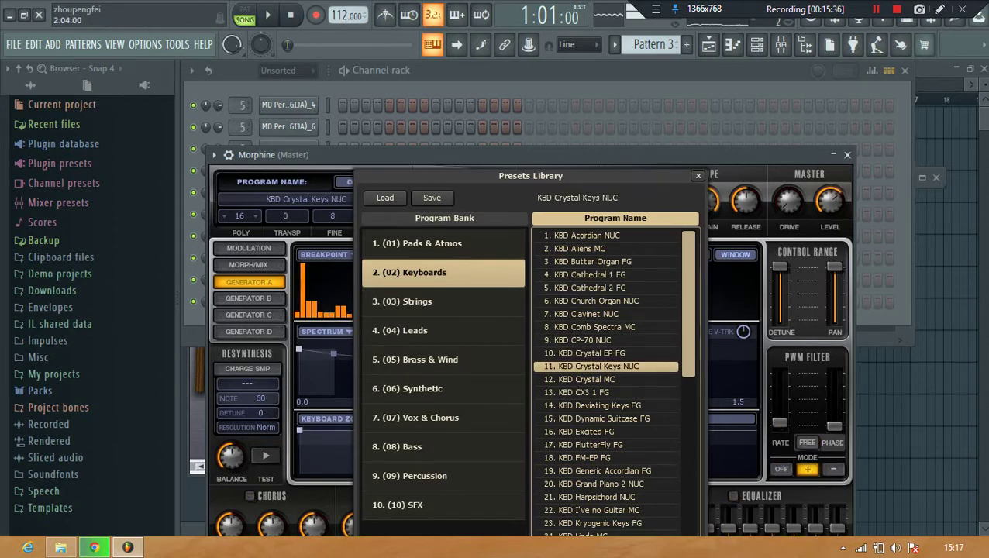
- Open the Morphine channel's piano roll and maximize it
left_click(553, 74)
right_click(314, 301)
left_click(345, 303)
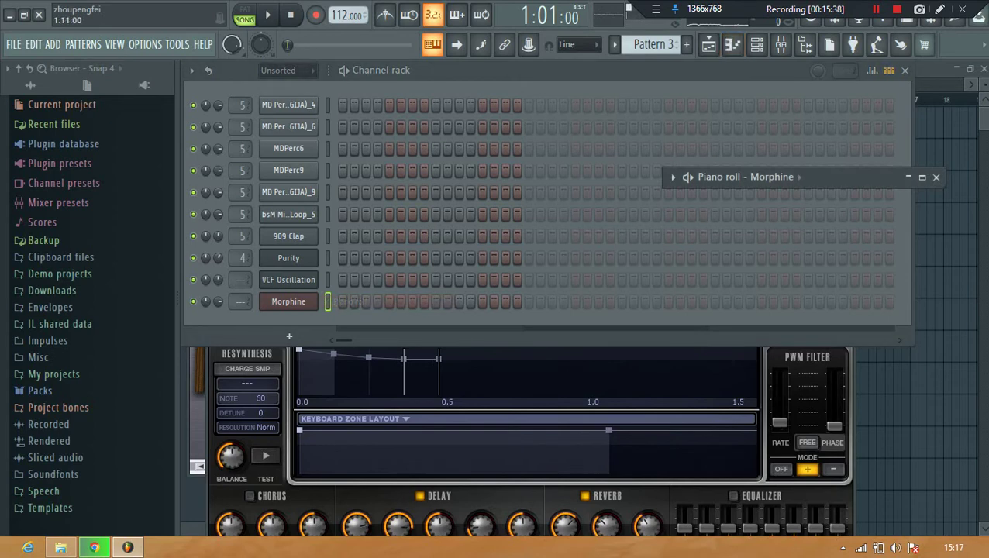
left_click(922, 177)
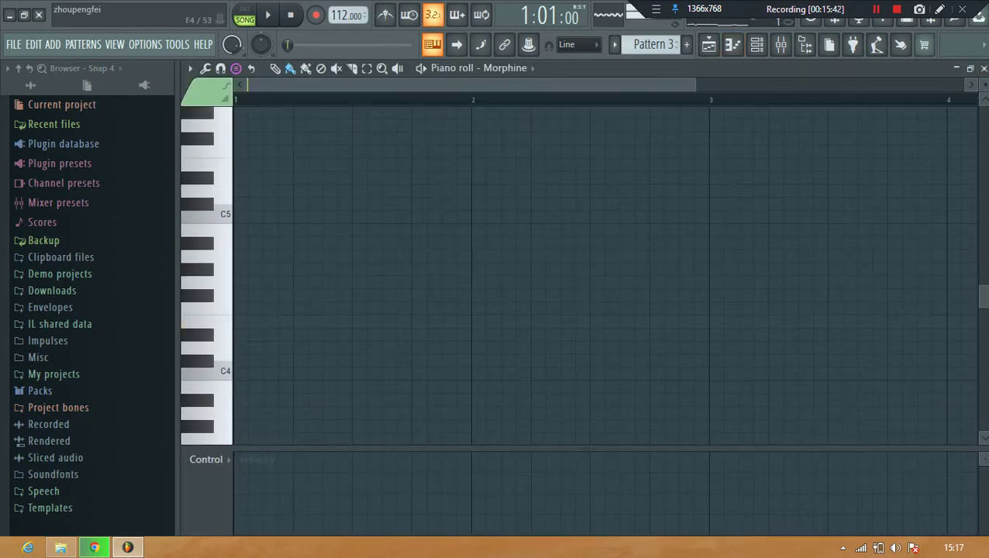
- Stamp a Minor 7th chord rooted on G#3 at bar 1 and shorten it to about one bar
left_click(251, 282)
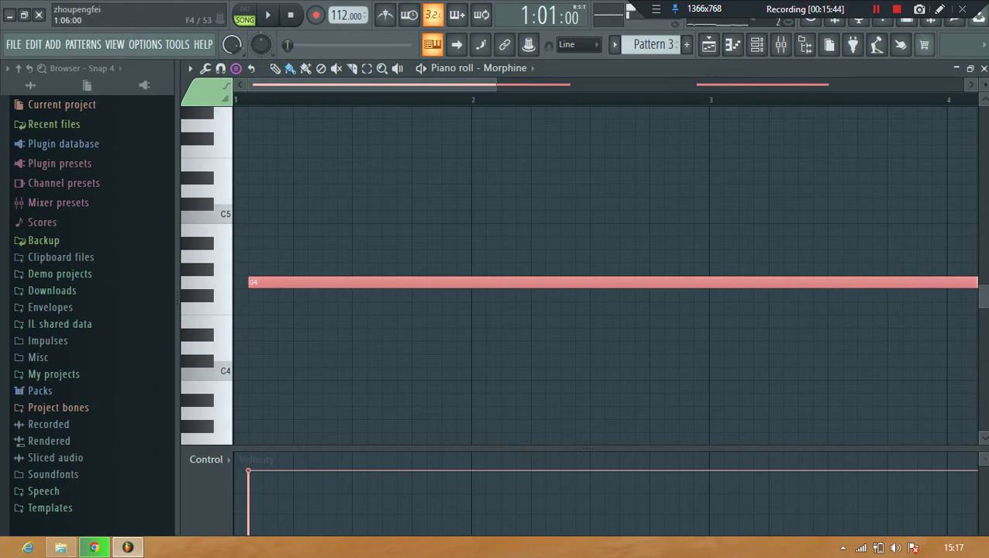
key("Delete")
left_click(290, 68)
mouse_move(290, 75)
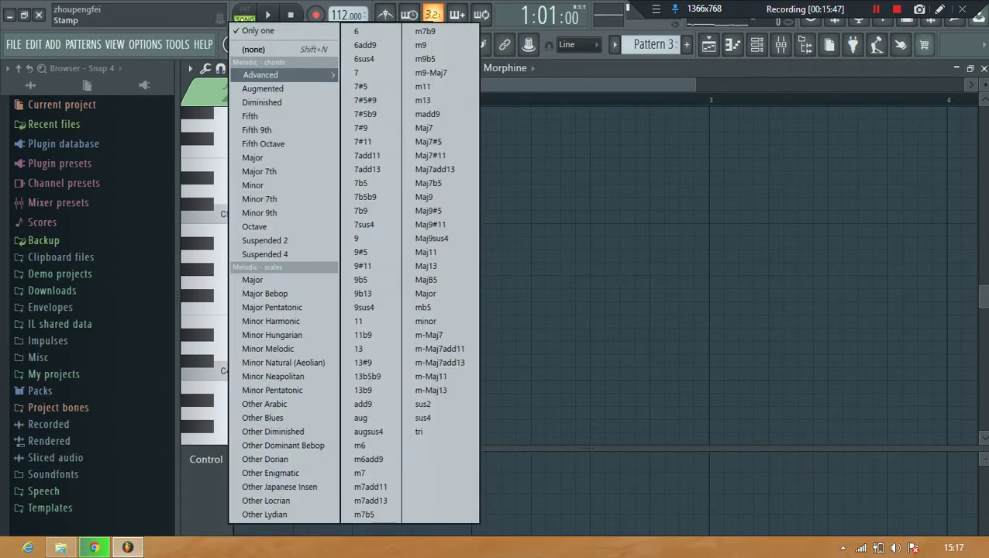
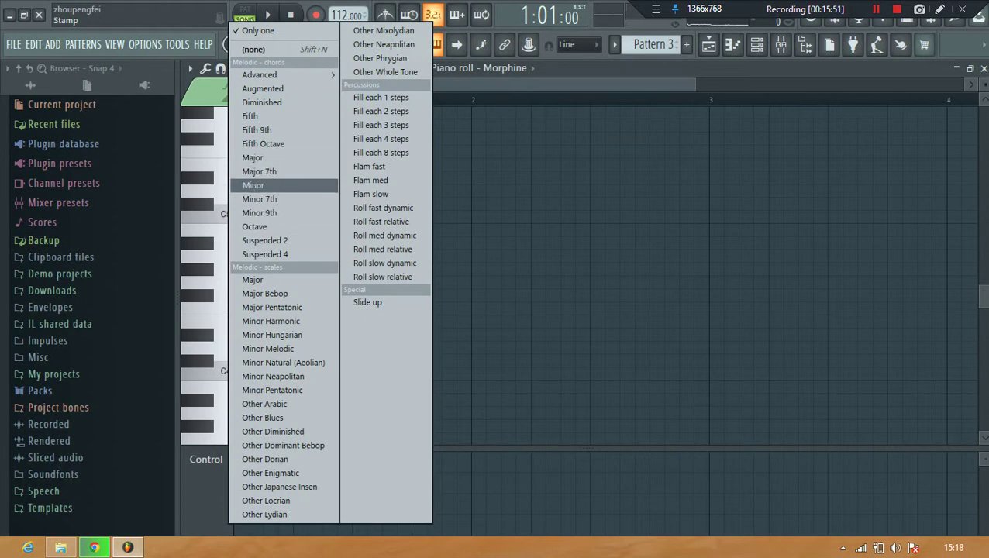
left_click(261, 199)
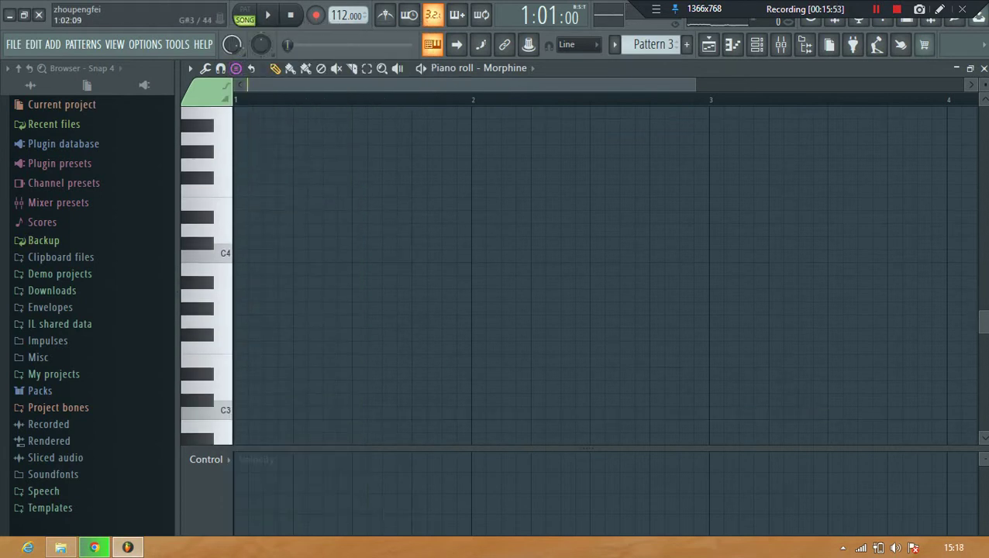
left_click(267, 308)
left_click_drag(977, 243, 338, 243)
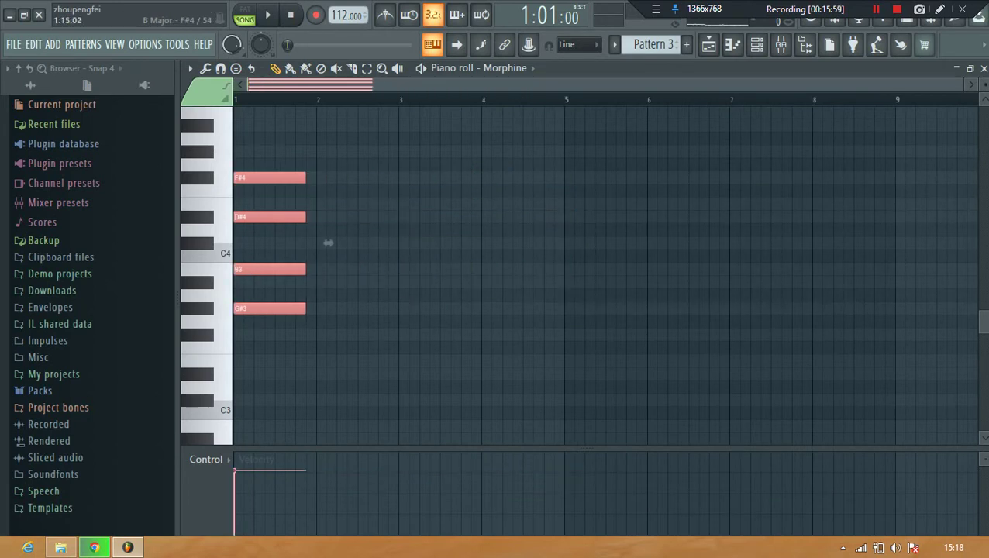
- Move the chord down to F#3 with its start at step 5 of bar 1 and play it with the beat
scroll(463, 243, "up", 3, "ctrl")
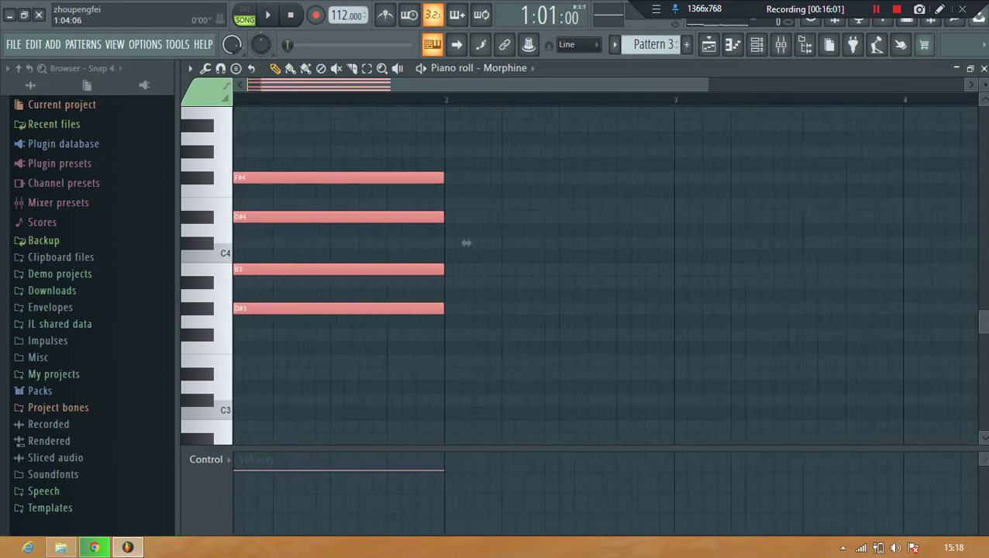
scroll(473, 126, "down", 3)
left_click_drag(473, 126, 532, 151)
key("space")
key("space")
scroll(533, 194, "up", 2)
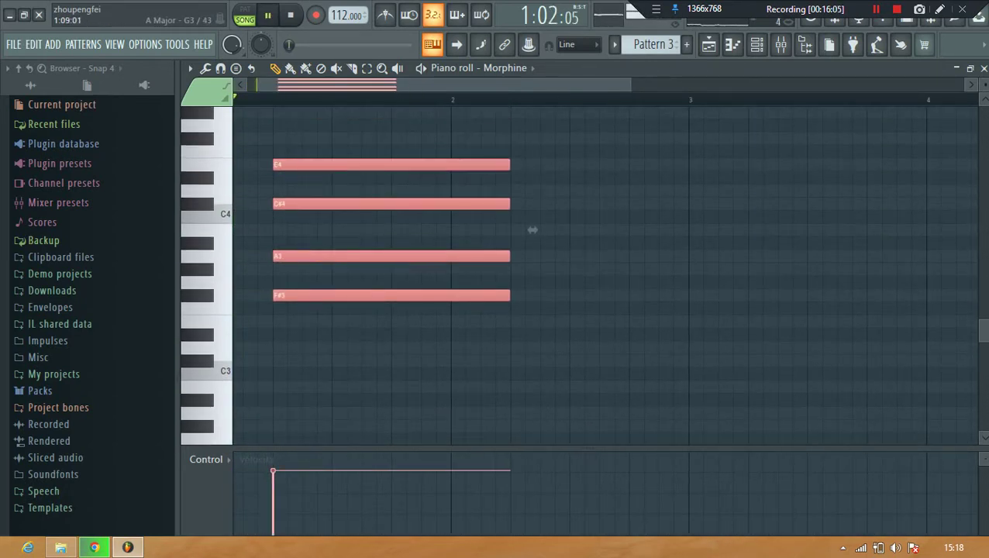
key("space")
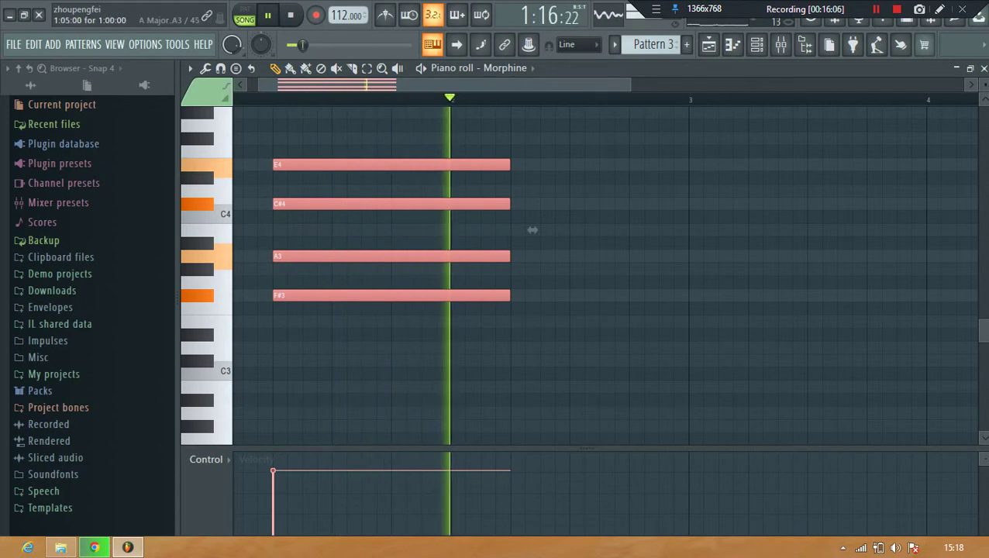
- Replay the F#3 chord with the beat and shorten it to 12 steps, ending at bar 2
key("space")
scroll(533, 230, "down", 2, "ctrl")
key("space")
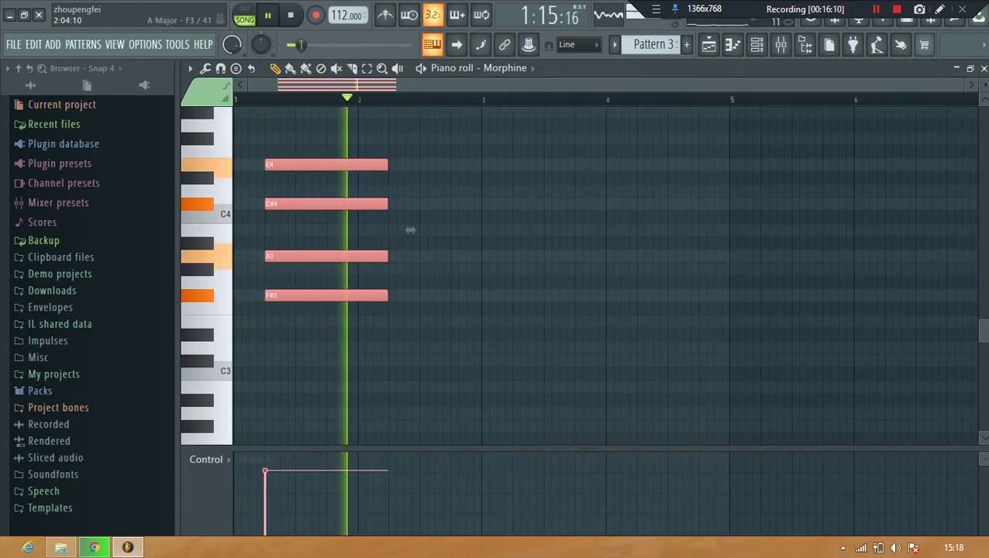
key("space")
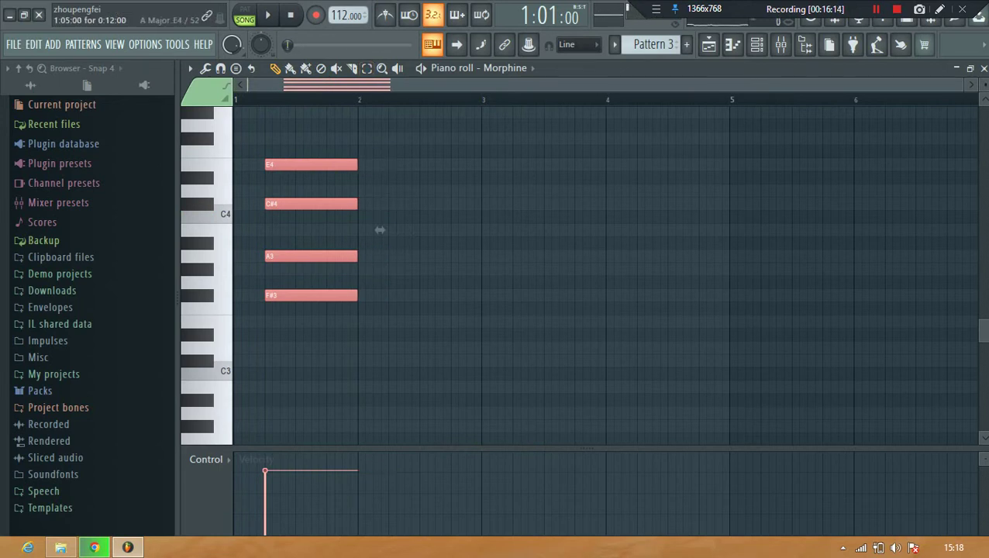
- Duplicate the F#3 Minor 7th chord into bar 2 and play both chords
key("ctrl+b")
key("space")
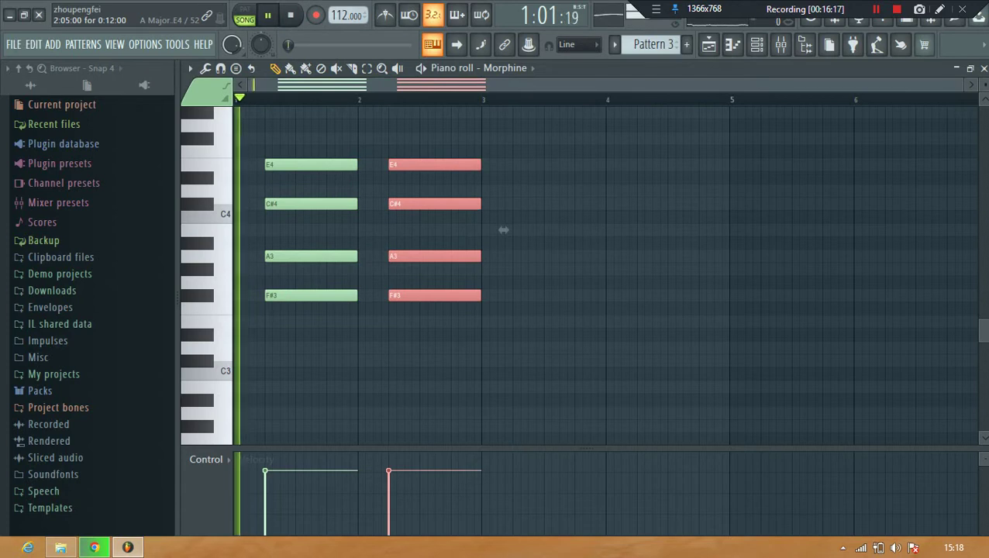
key("space")
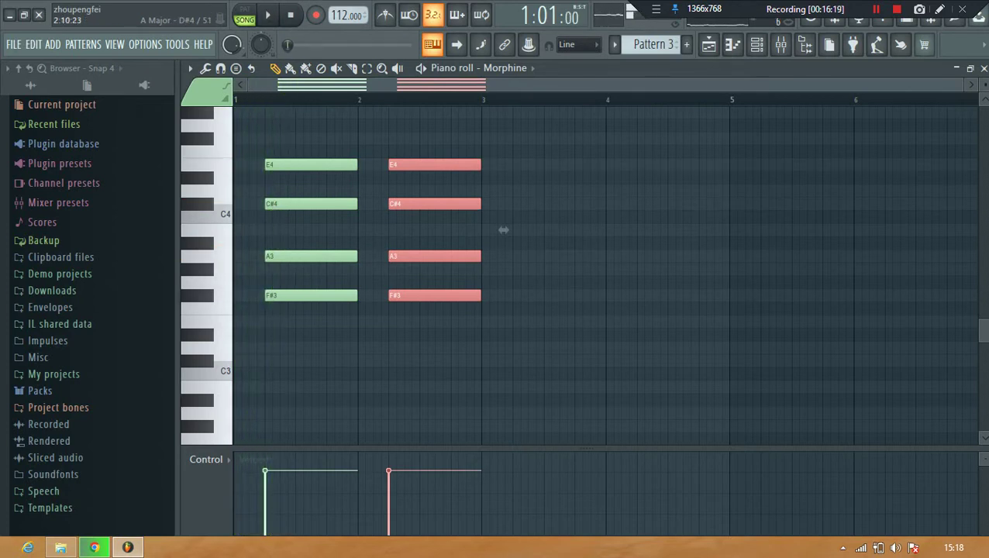
- Transpose the bar 2 chord up to B3, D4, F#4 and A4, play both chords with the beat, and deselect the notes
key("Up")
left_click_drag(503, 217, 503, 164)
key("space")
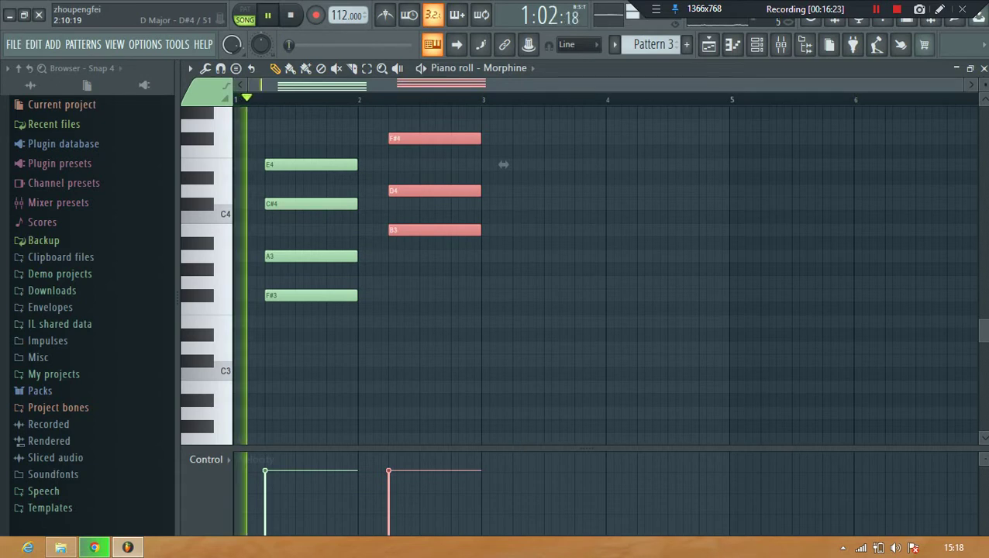
scroll(605, 275, "up", 2)
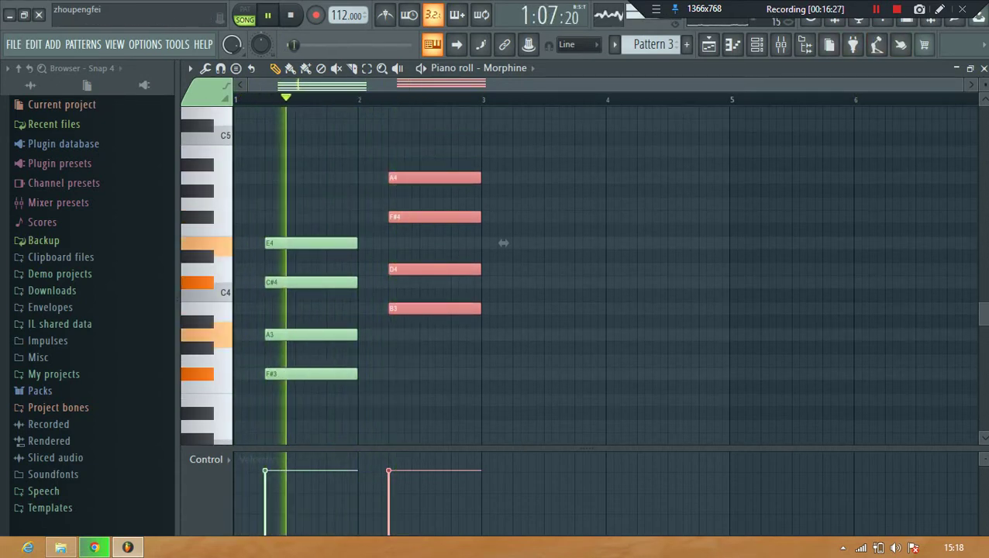
scroll(503, 247, "down", 1)
key("space")
key("space")
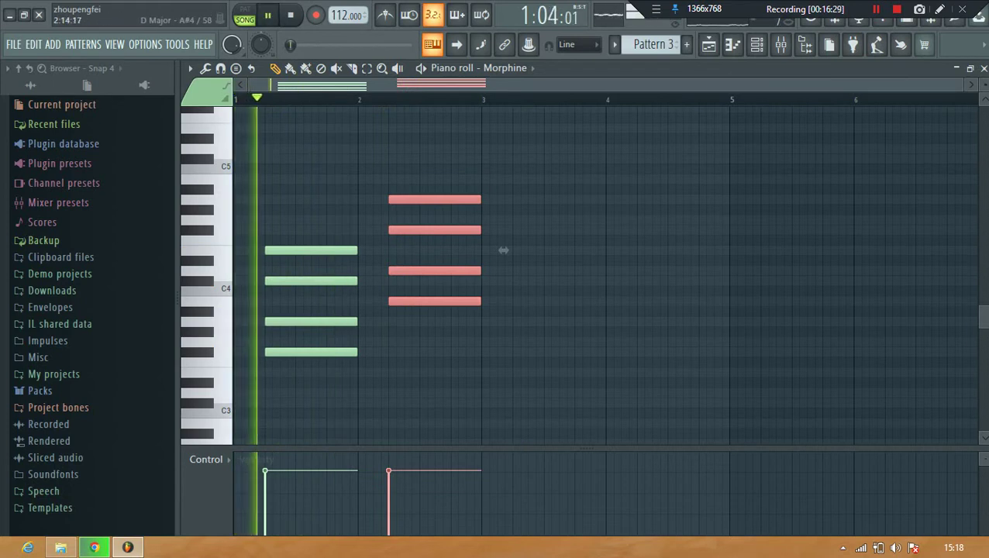
key("space")
left_click(484, 198, "ctrl")
mouse_move(434, 200)
left_mouse_down()
mouse_move(427, 330)
mouse_move(442, 352)
mouse_move(434, 200)
left_mouse_up()
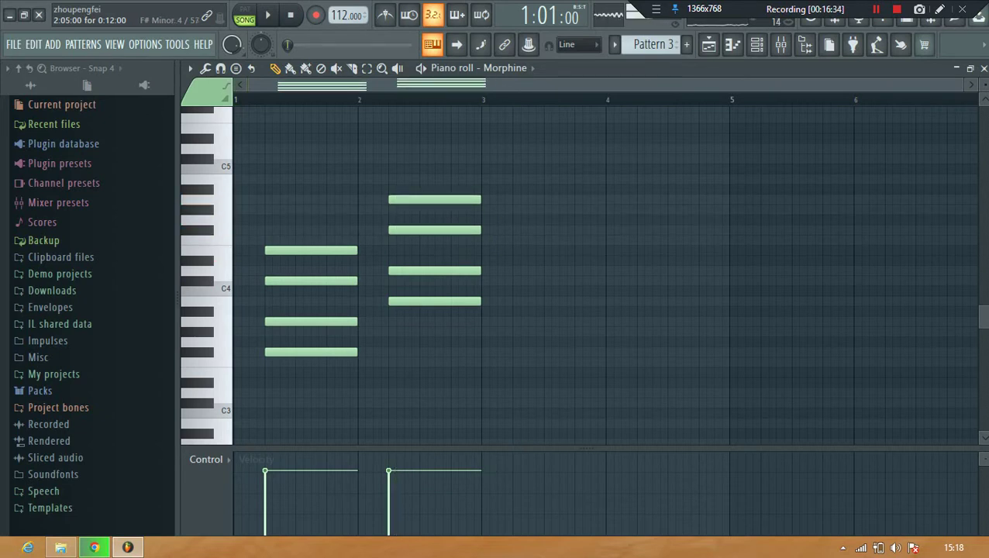
- Play the two chords, then move the A4 note of the bar 2 chord down an octave to A3 and replay
key("space")
key("space")
left_click(366, 68)
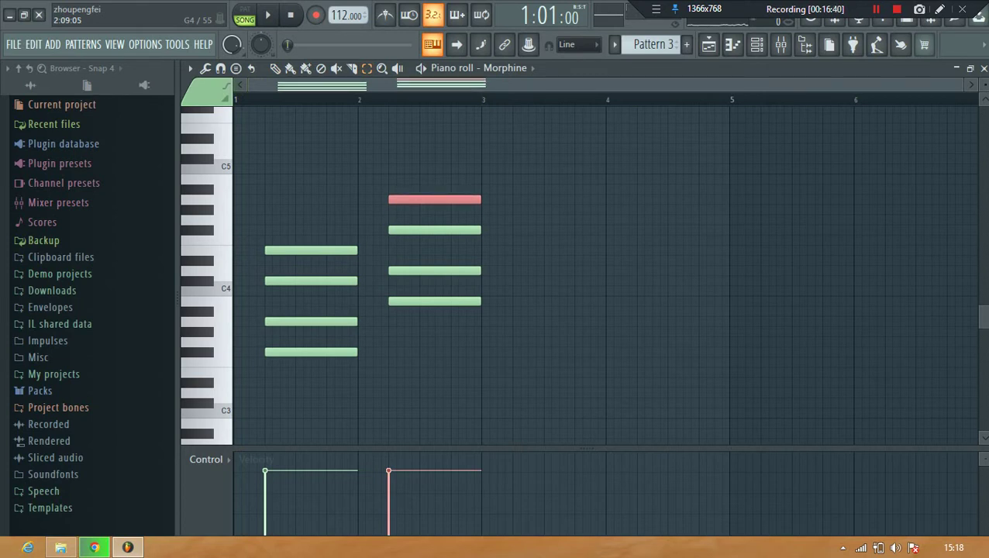
key("ctrl+Down")
key("space")
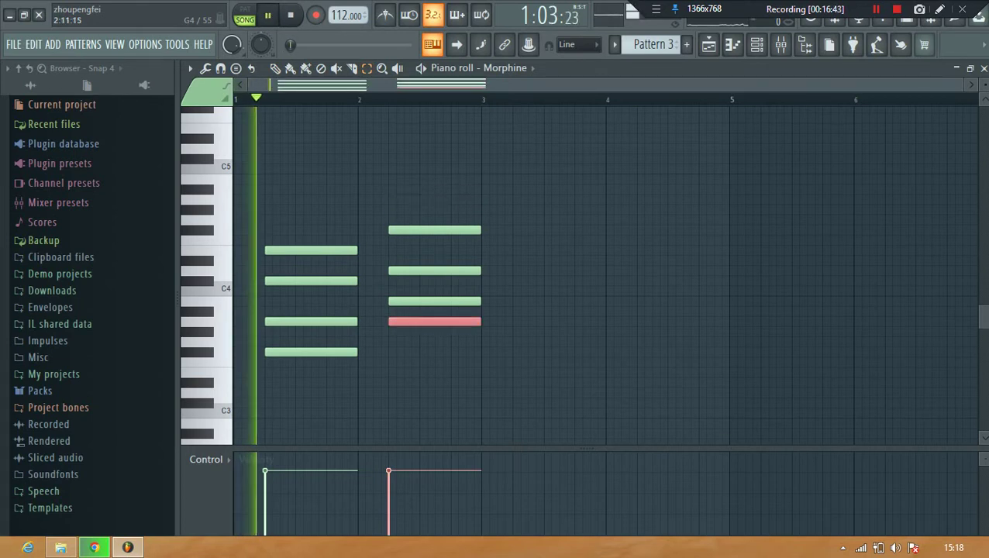
- Duplicate the bar 1 and bar 2 chords into bars 3 and 4 and deselect the copies
scroll(512, 178, "down", 3)
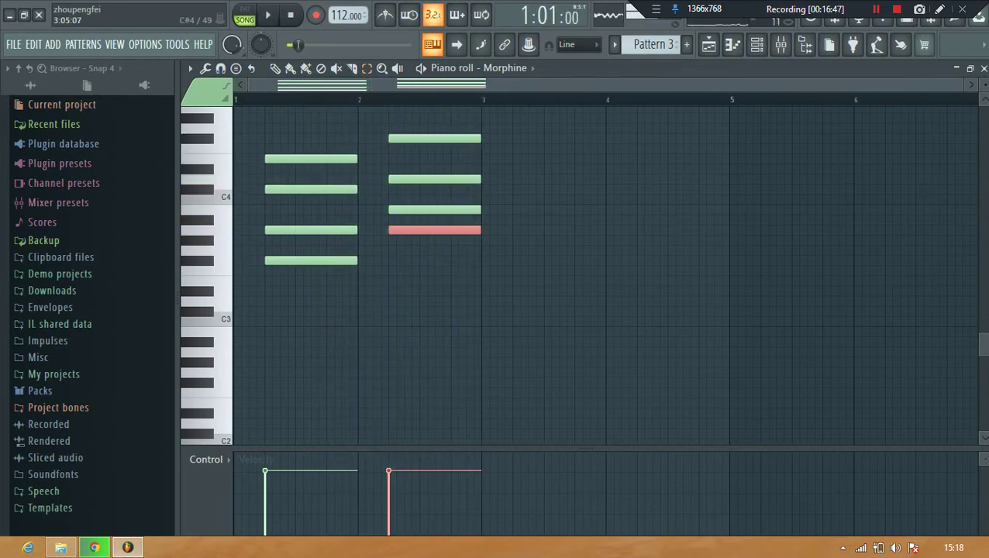
left_click_drag(493, 125, 235, 344)
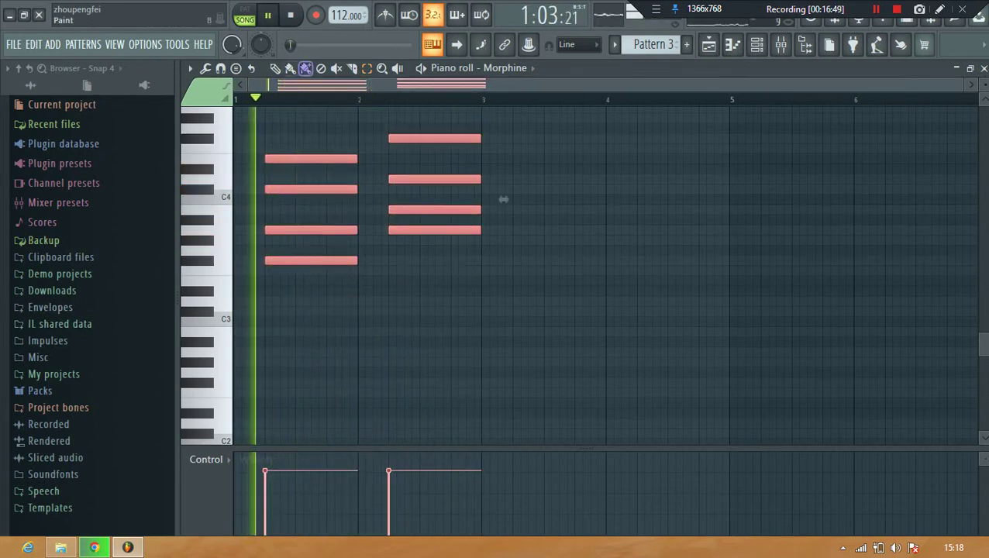
left_click_drag(504, 199, 750, 229)
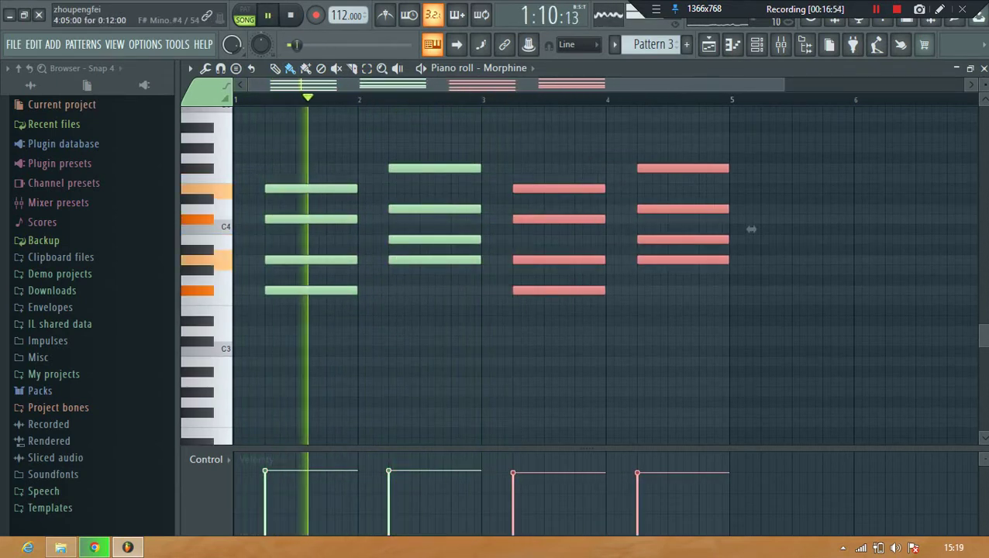
key("ctrl+d")
- Select the bar 3 chord and try it in other octaves, bringing it back to its F#3 position
left_click(367, 68)
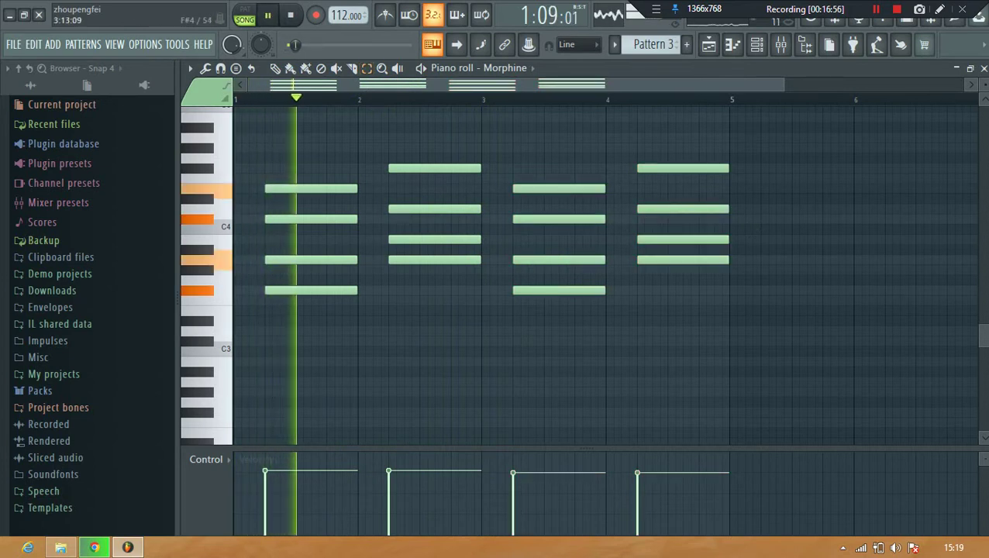
left_click_drag(580, 164, 586, 308)
key("space")
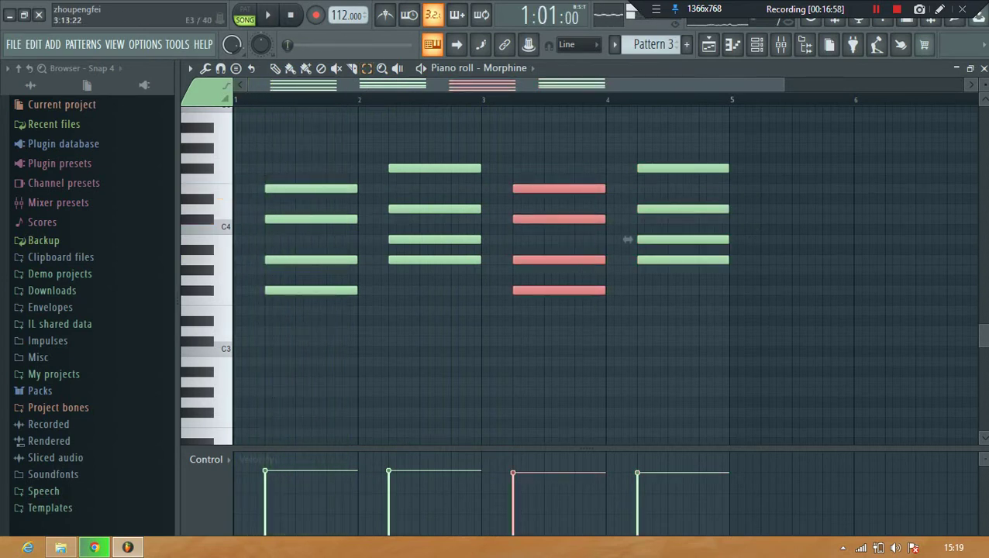
key("ctrl+Up")
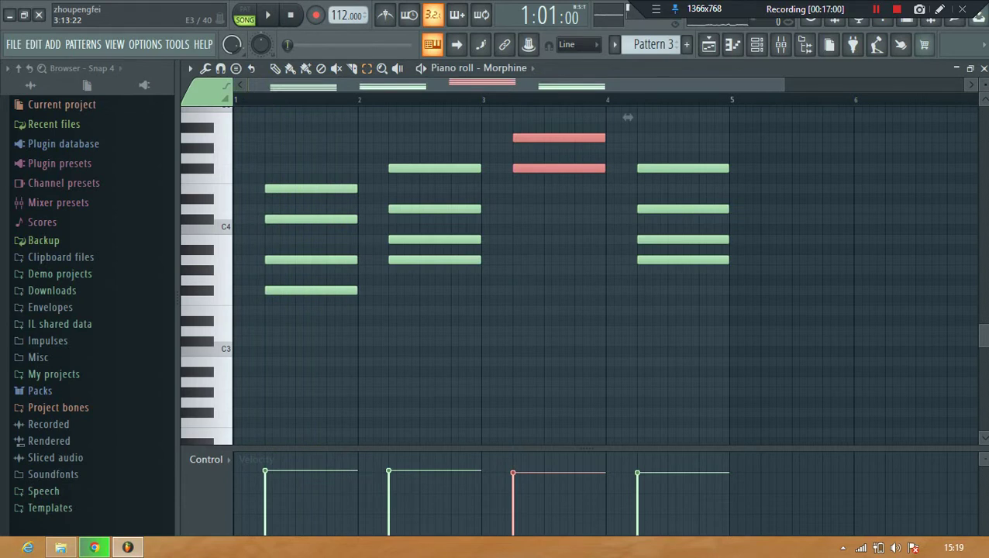
key("ctrl+Down")
key("ctrl+Down")
key("ctrl+Up")
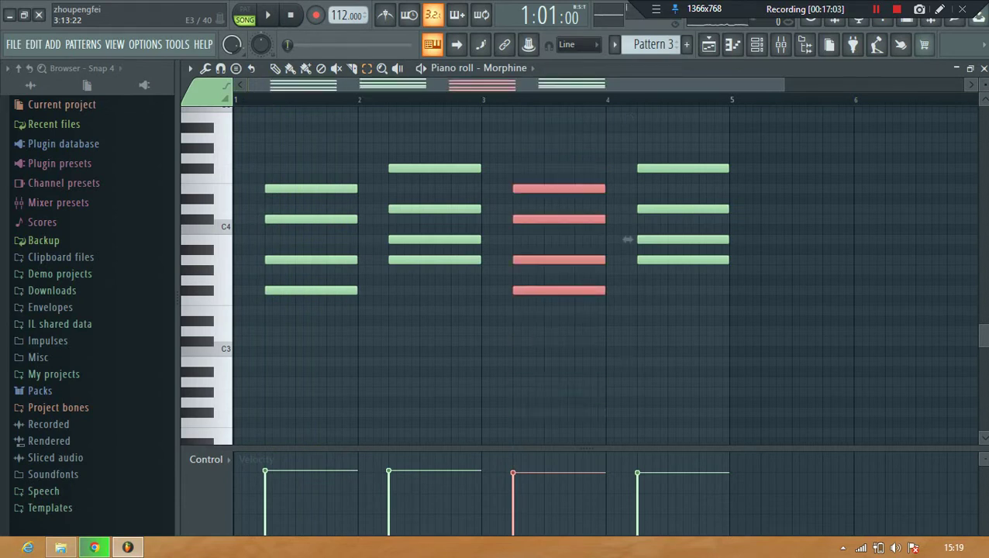
- Transpose the selected bar 3 chord down five semitones to C#3, E3, G#3 and B3 while the beat plays
key("space")
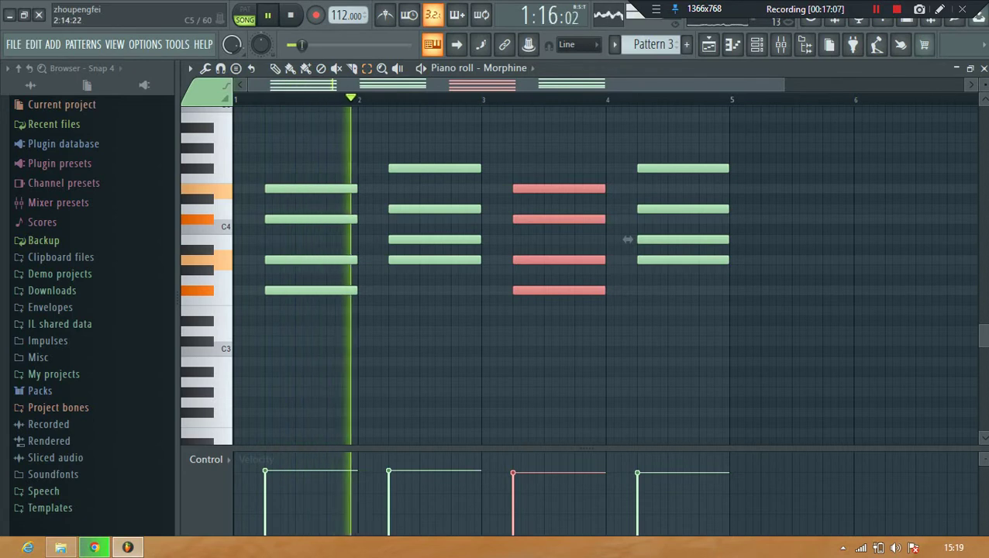
key("Down")
key("Down")
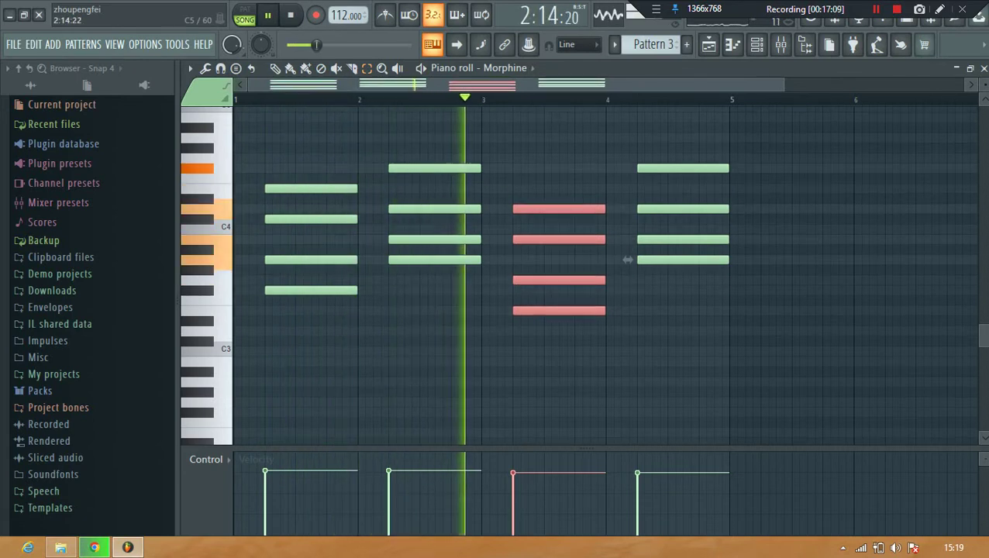
key("Down")
key("Down")
key("Down")
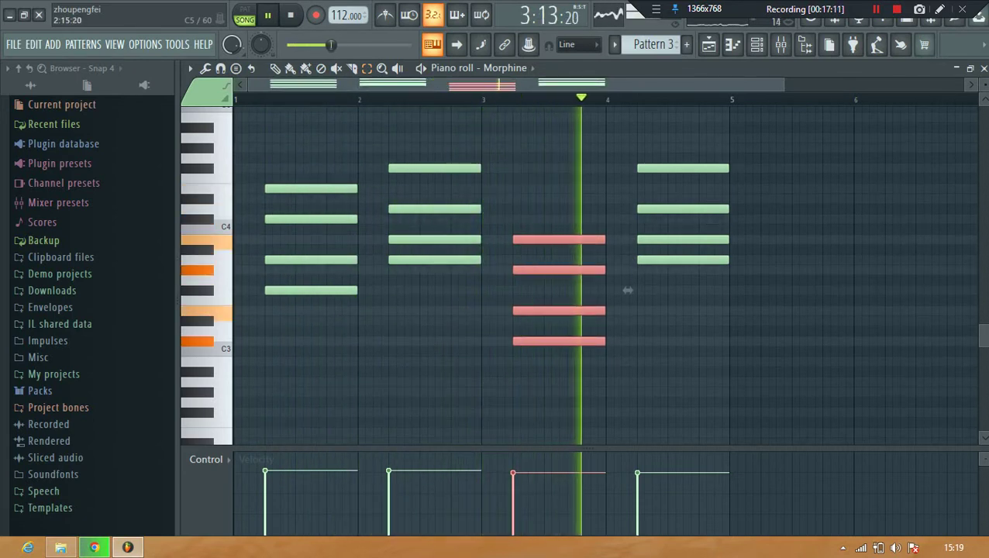
key("space")
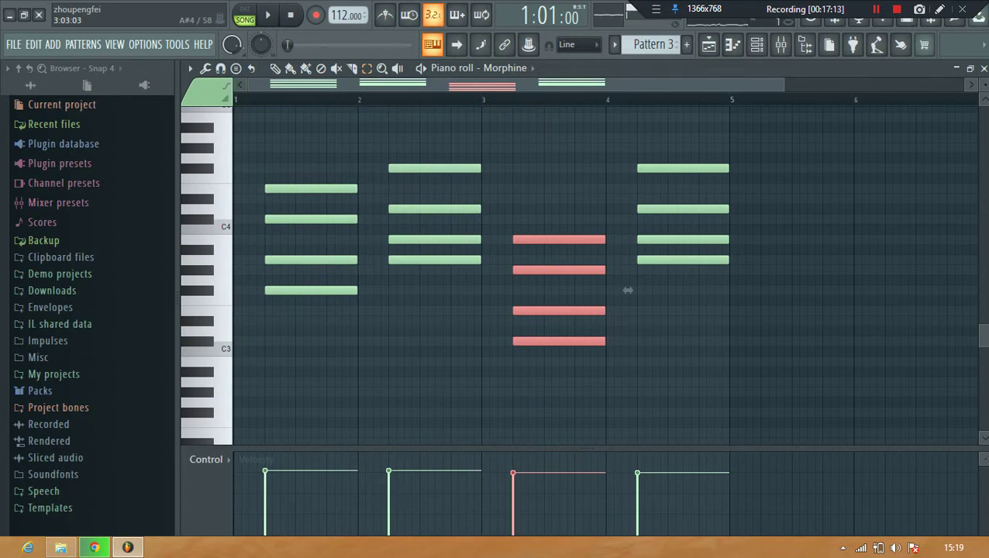
- Try the bar 3 chord five semitones higher at F#3 and return it to C#3
key("Up")
key("Up")
key("Up")
key("Up")
key("Up")
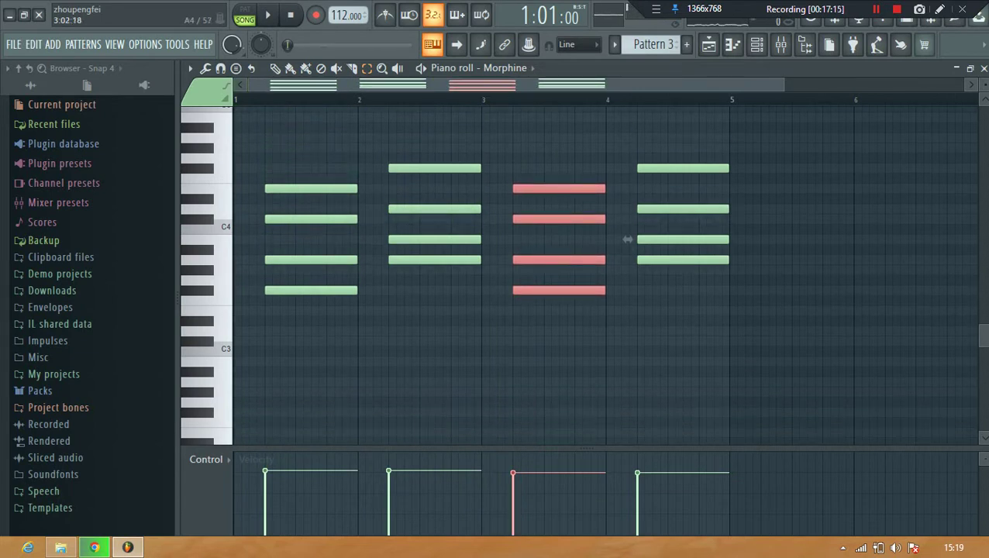
key("Down")
key("Down")
key("Down")
key("Down")
key("Down")
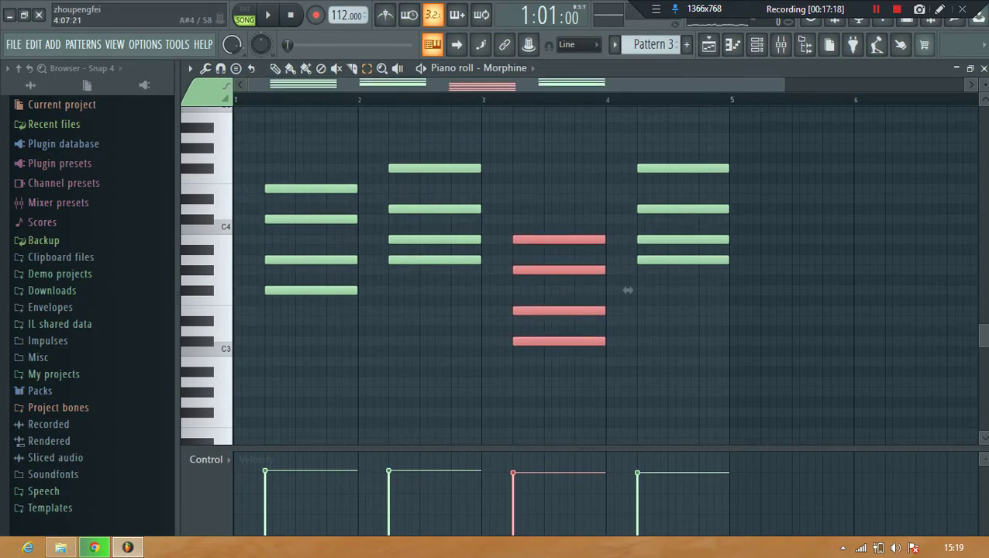
- Transpose the bar 4 chord down three semitones to F#3, G#3, B3 and D#4 and play the progression
left_click(659, 260)
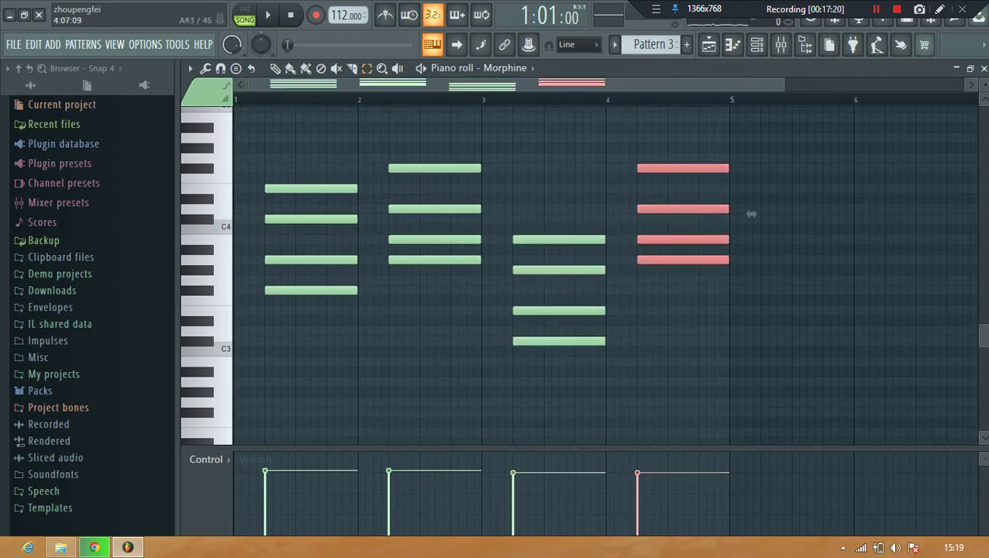
key("Down")
key("Down")
key("Down")
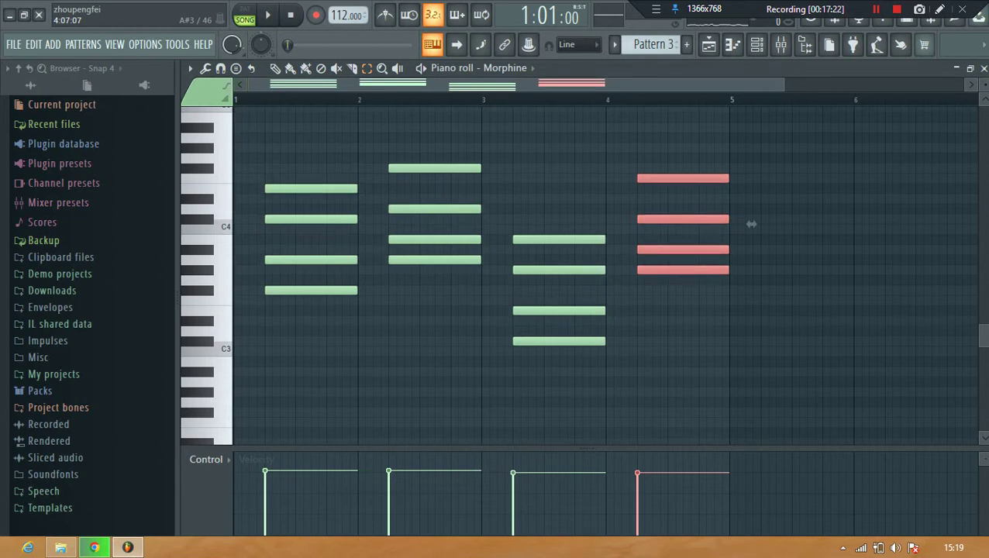
key("space")
scroll(751, 245, "down", 1)
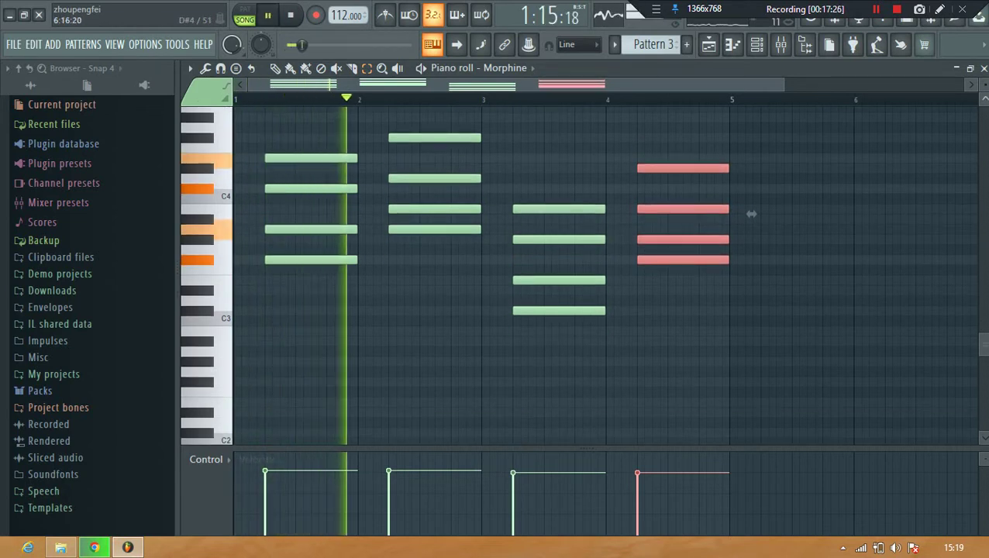
scroll(751, 214, "down", 2)
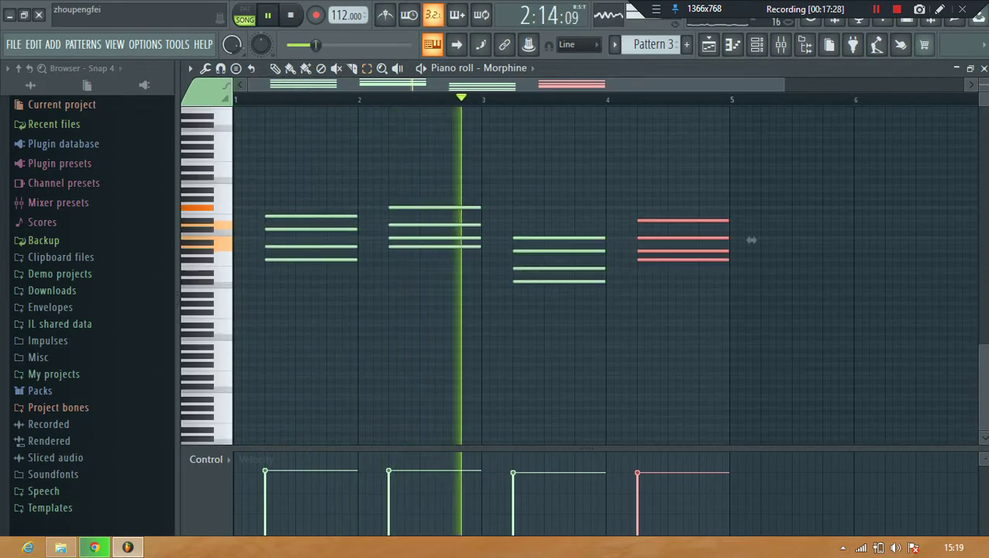
scroll(751, 241, "up", 2)
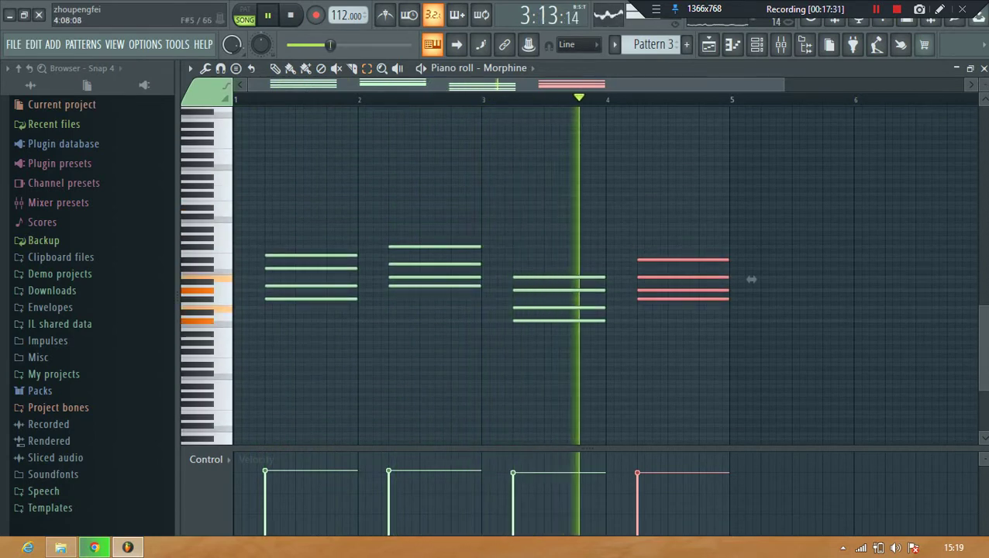
- Replay the progression, raising the bar 4 chord one semitone to G3, A3, C4 and E4
key("space")
key("space")
key("shift+Up")
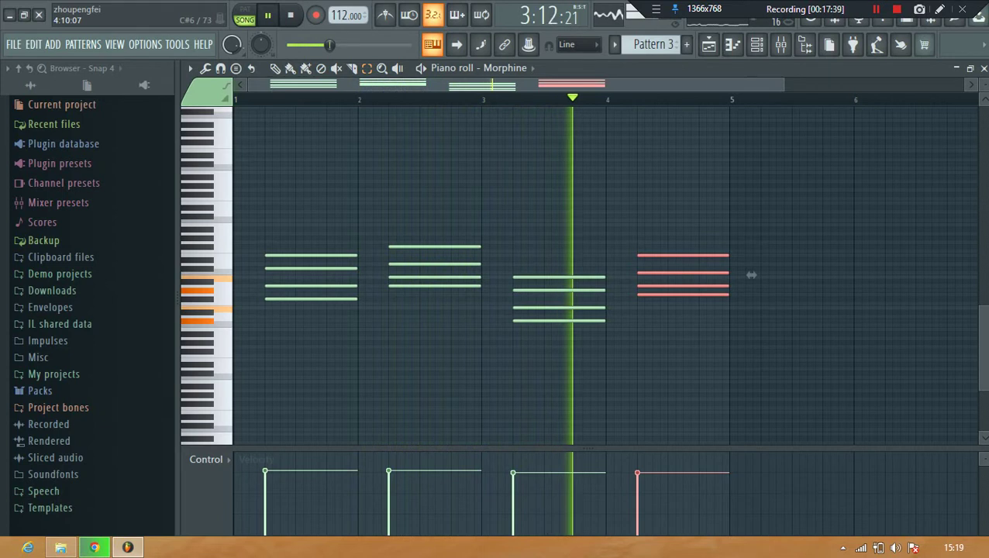
key("space")
key("space")
scroll(751, 275, "up", 5)
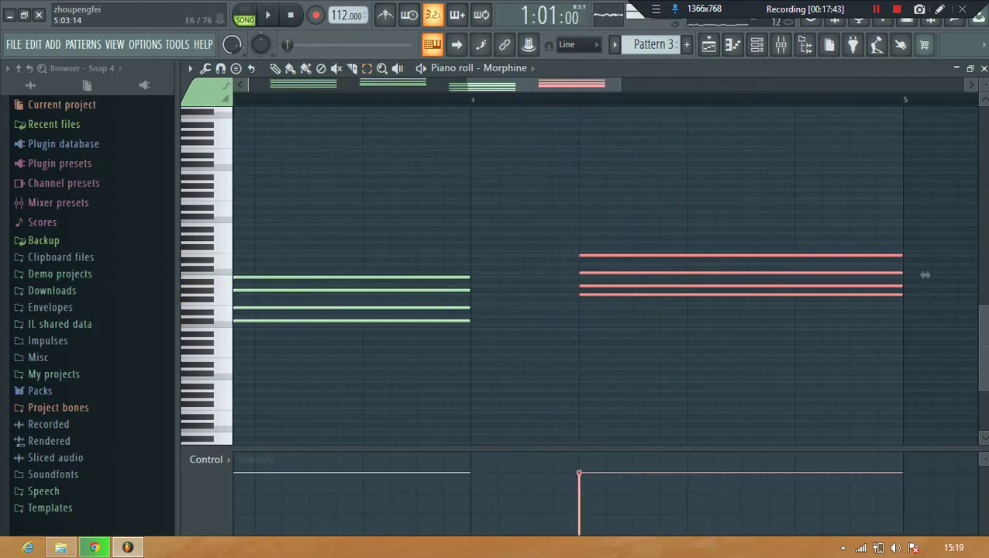
scroll(925, 274, "up", 5)
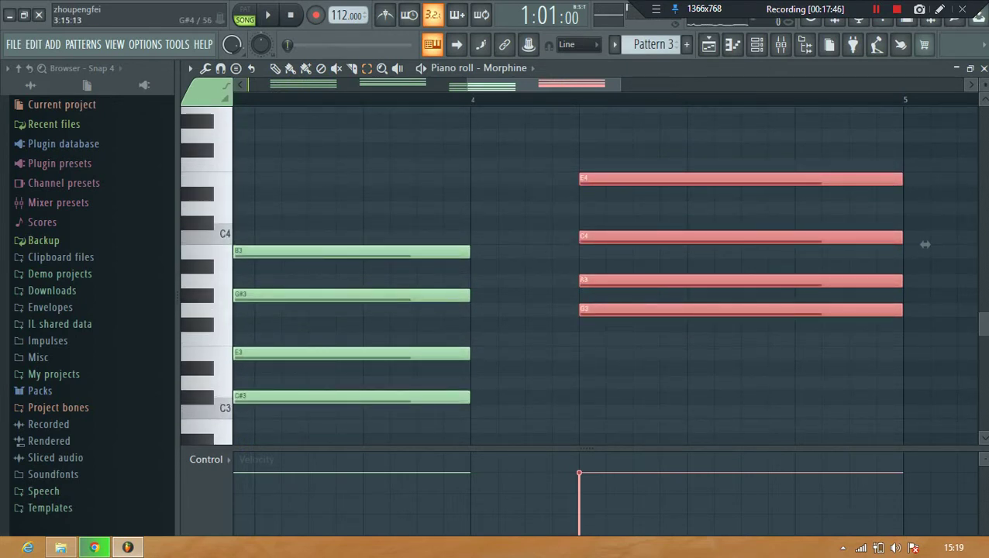
- Lower the bar 4 chord three semitones to E3, F#3, A3 and C#4, and move its lowest note down to D3
left_click_drag(924, 244, 925, 287)
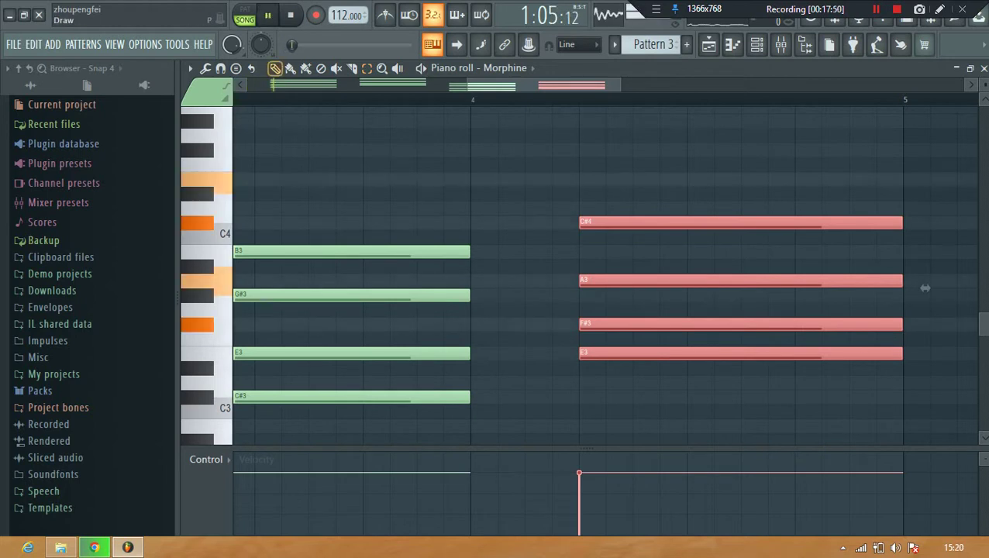
left_click(561, 179, "ctrl")
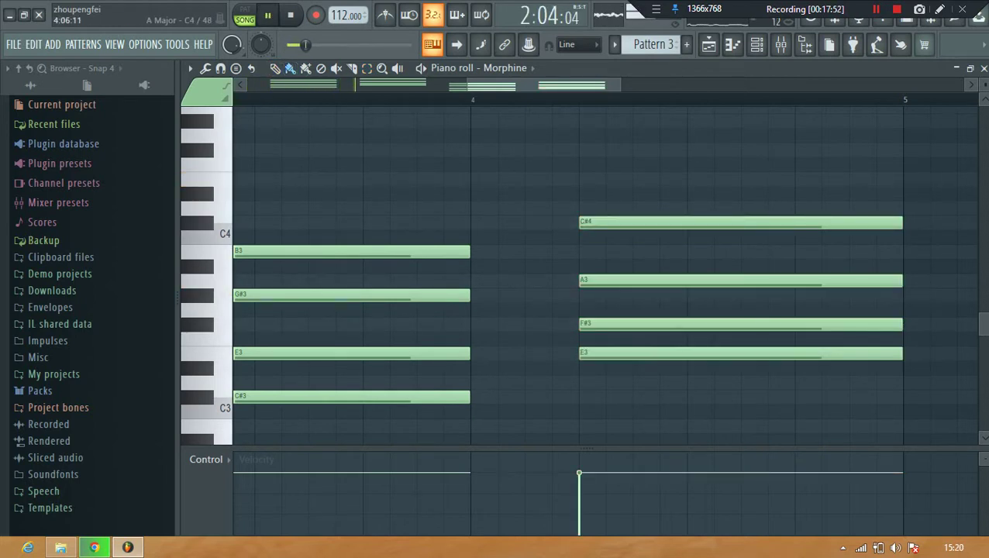
left_click_drag(736, 354, 741, 382)
- Play the progression around bars 3 and 4 to check how the revised bar 4 chord sounds with the beat
scroll(581, 99, "up", 1)
left_click(582, 99)
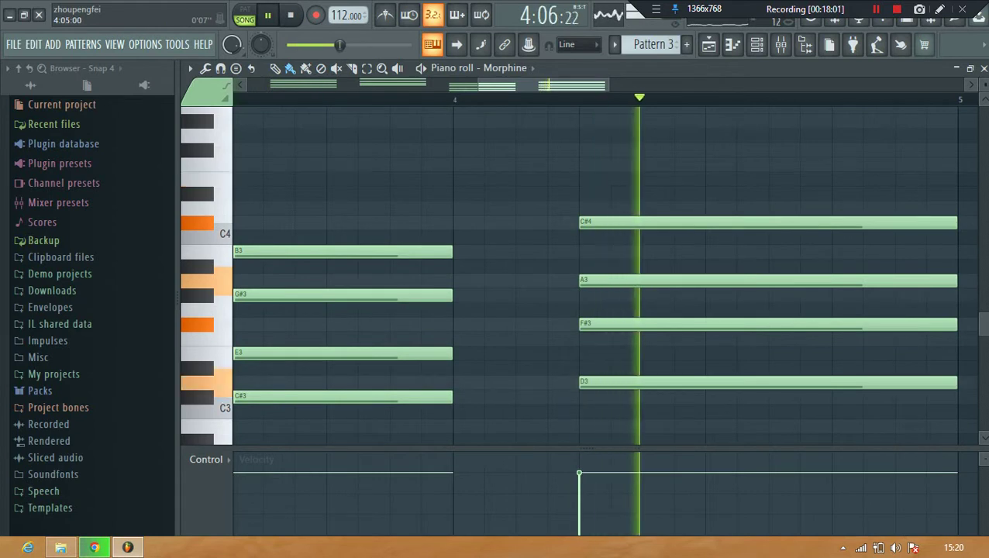
left_click(364, 99)
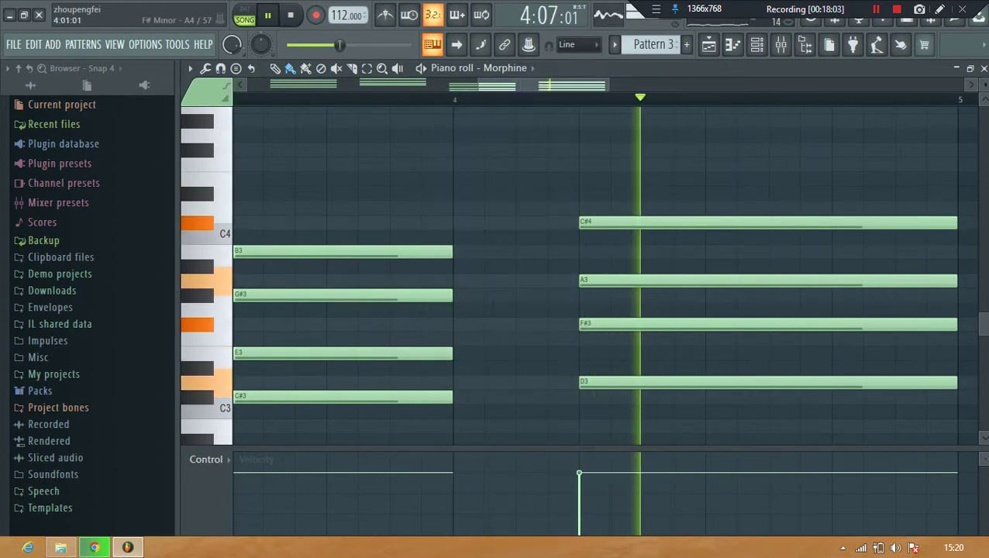
key("space")
scroll(555, 193, "down", 2)
scroll(556, 193, "down", 2)
key("space")
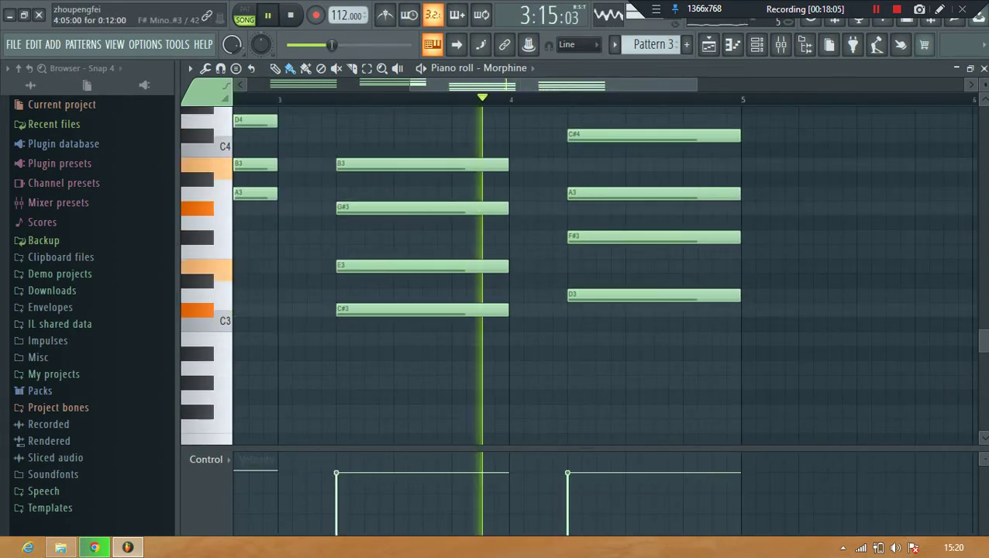
scroll(597, 208, "up", 2)
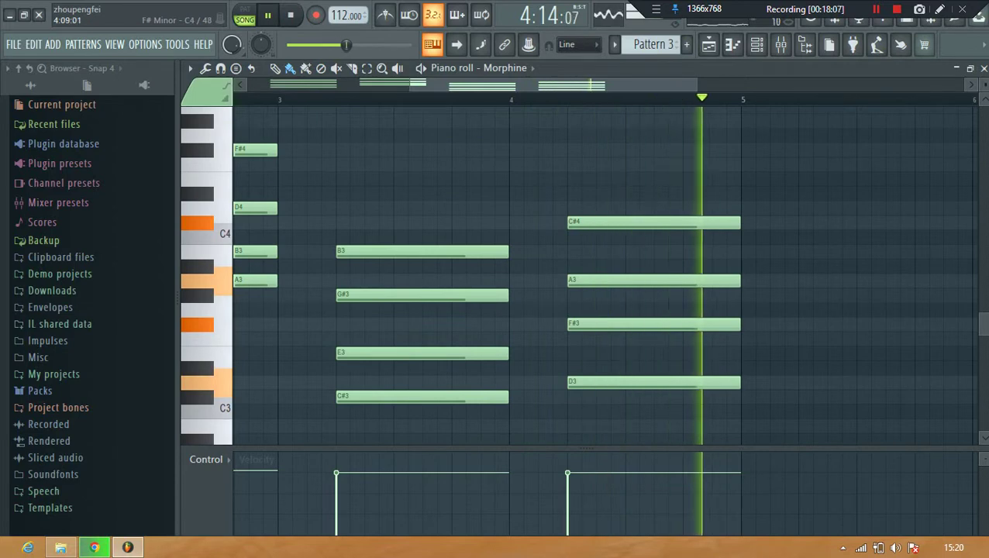
scroll(588, 100, "down", 2)
key("space")
scroll(577, 275, "down", 2)
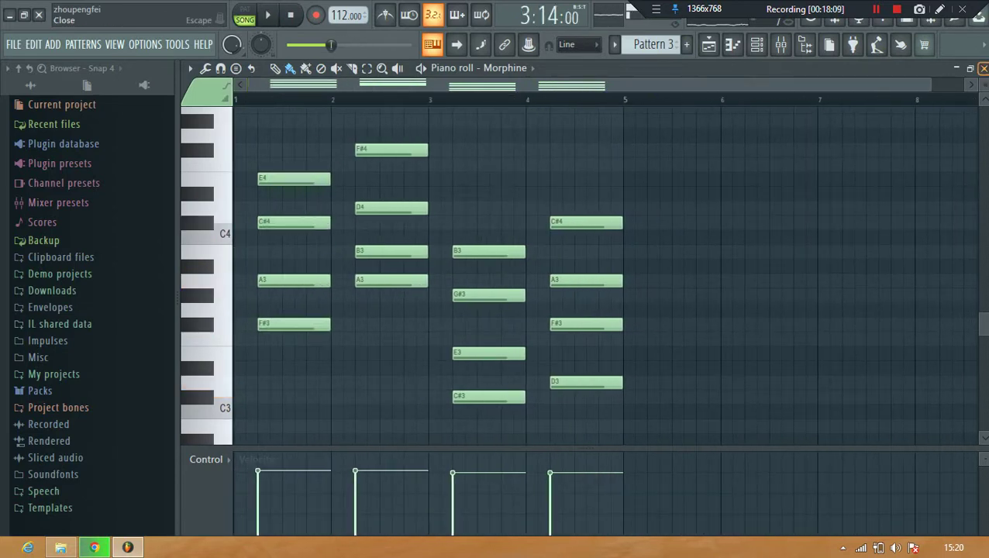
- Close the piano roll and add a second Pattern 3 clip at bar 5 on Track 6 while the song plays
left_click(983, 68)
left_click(947, 186)
key("space")
left_click(526, 284)
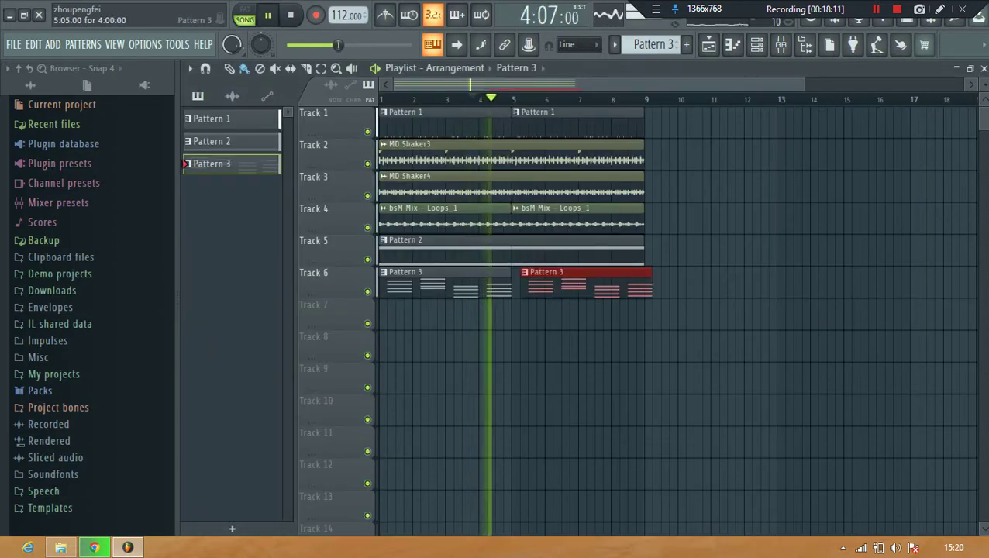
- Reduce the playlist's track height and clear the clip selection, ending with the Channel rack open
scroll(674, 317, "down", 3)
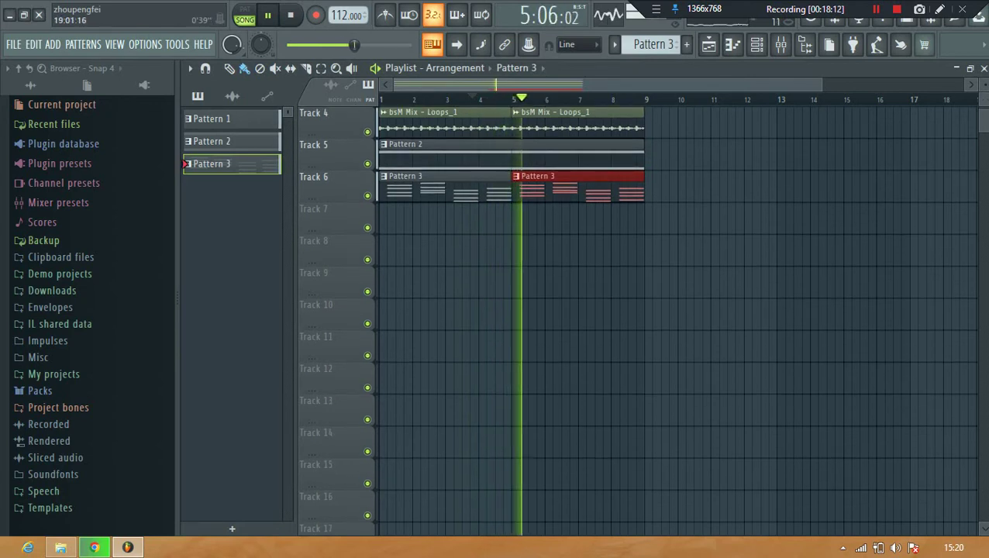
left_click_drag(985, 84, 985, 91)
scroll(704, 257, "up", 3)
left_click(699, 258, "ctrl")
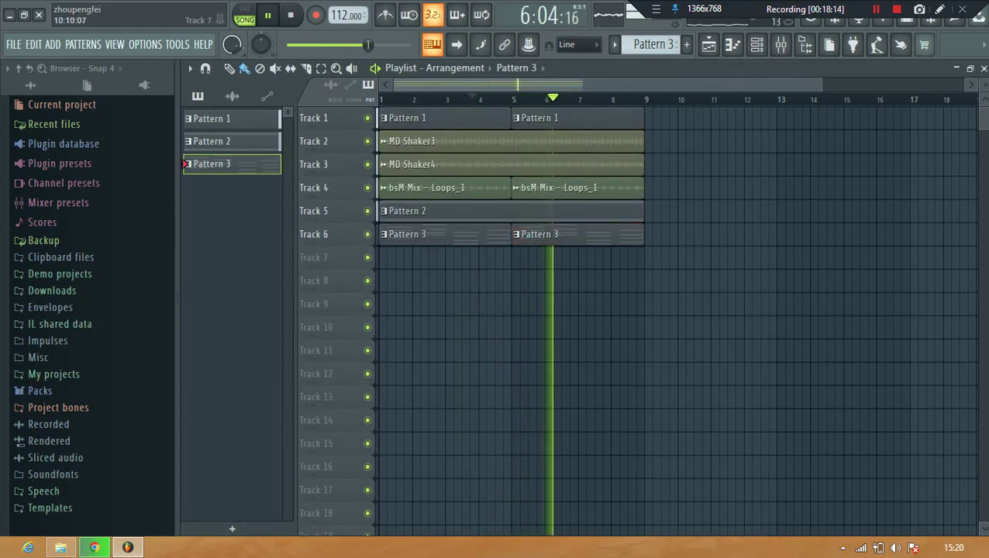
scroll(638, 99, "down", 2)
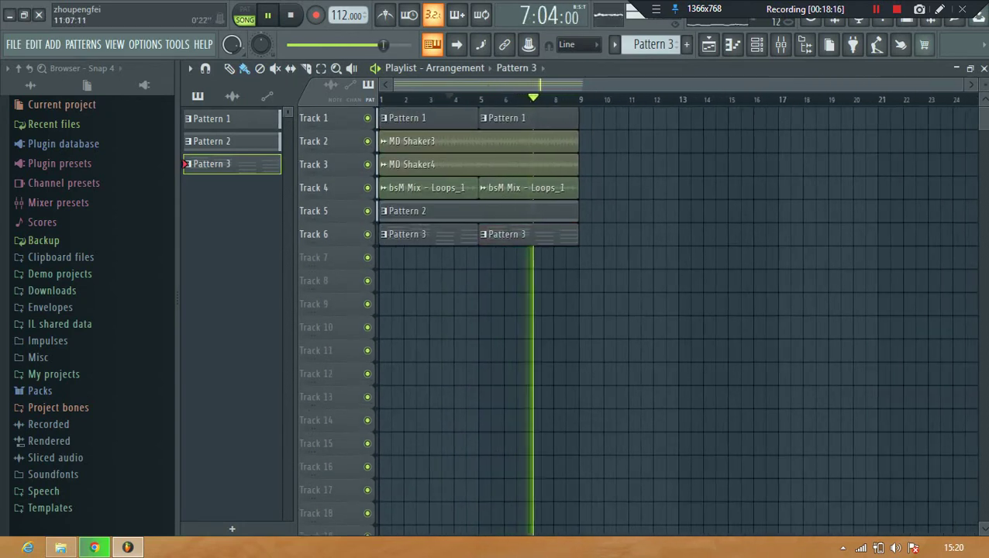
left_click(756, 45)
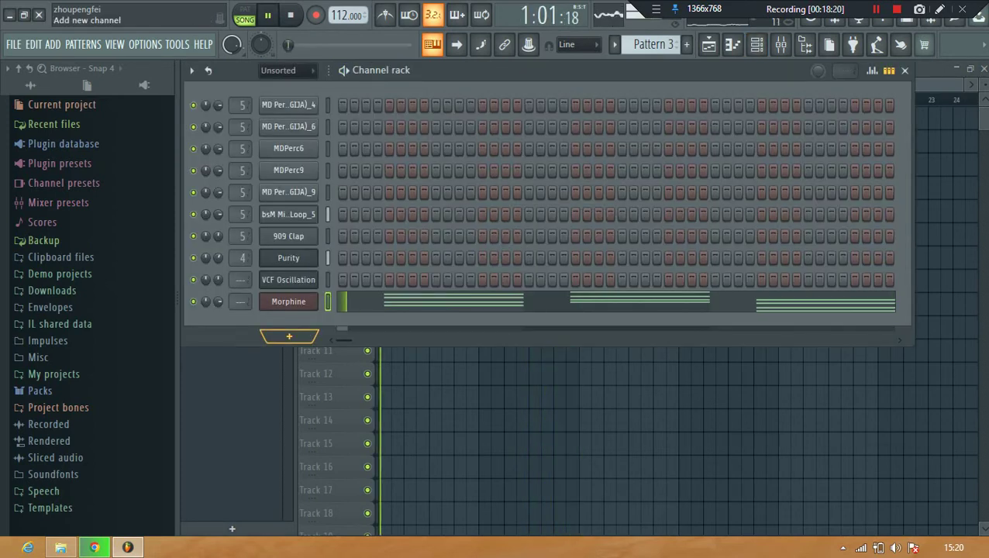
- Copy the Morphine channel's chord progression and paste it into the VCF Oscillation channel of Pattern 3
right_click(314, 297)
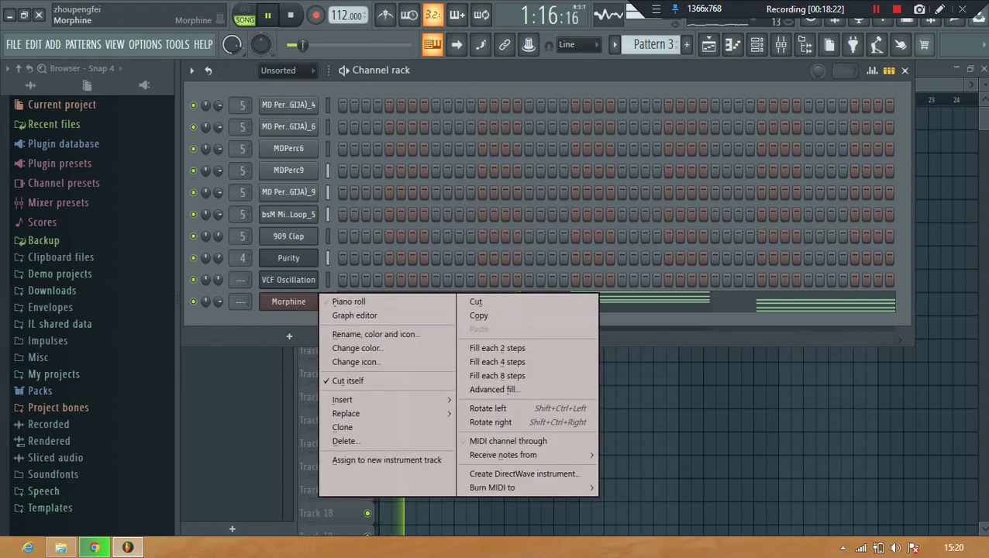
left_click(478, 315)
right_click(314, 278)
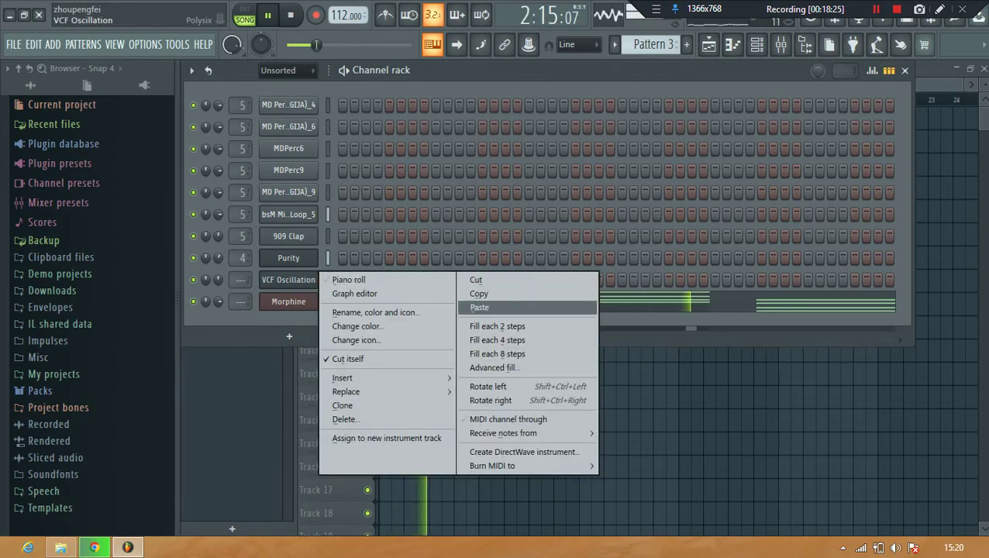
left_click(358, 340)
right_click(314, 279)
left_click(478, 306)
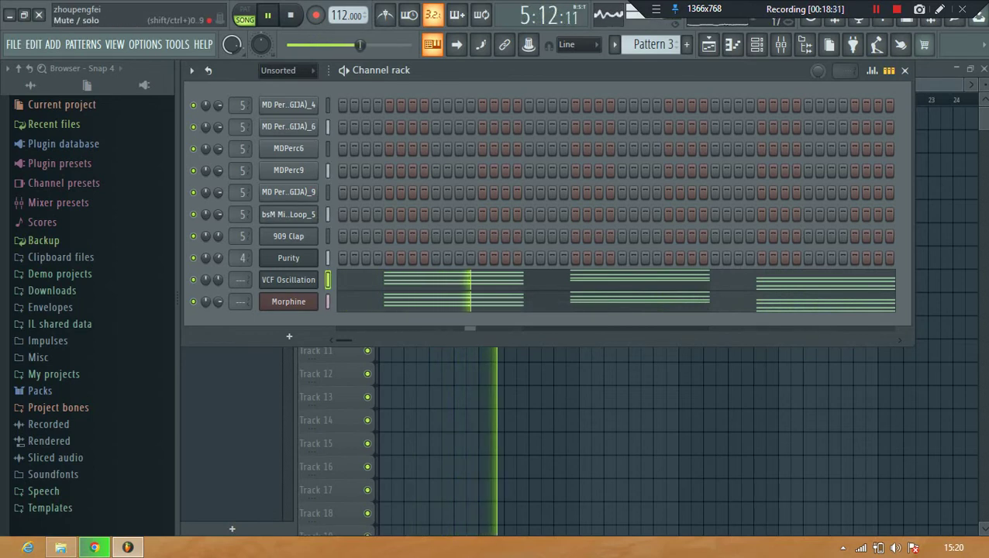
- Mute the Morphine channel and transpose all the VCF Oscillation chords up one octave in a maximized piano roll
right_click(193, 281)
left_click(215, 293)
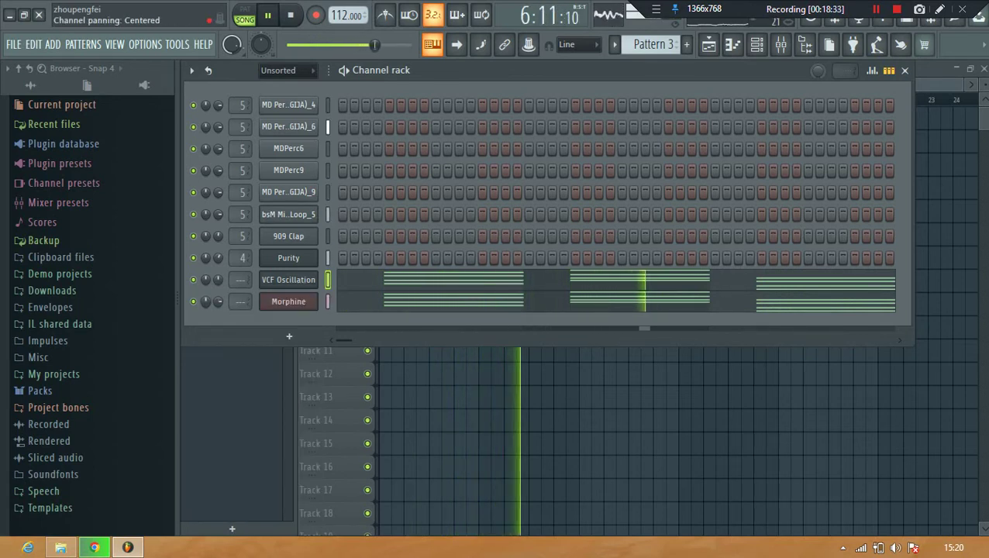
left_click(482, 280)
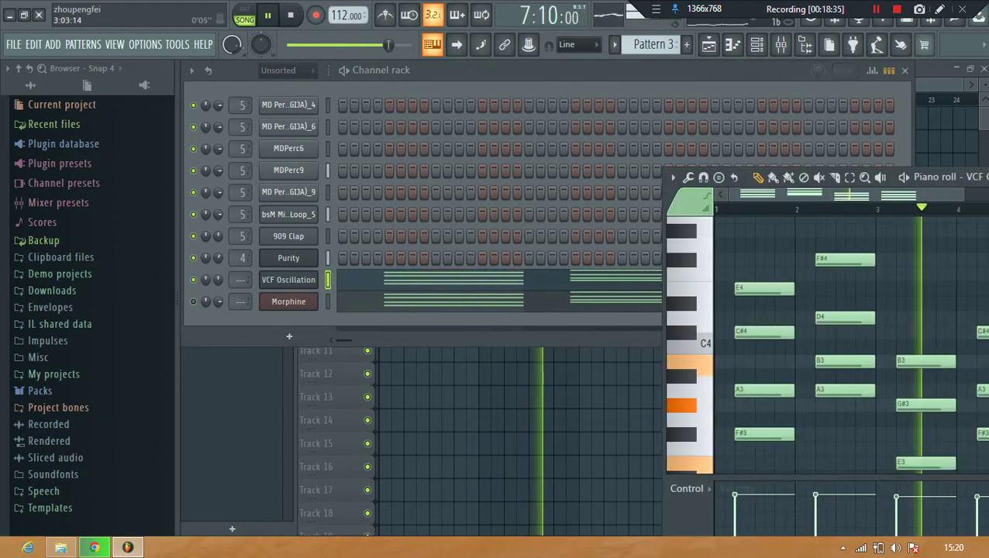
double_click(934, 177)
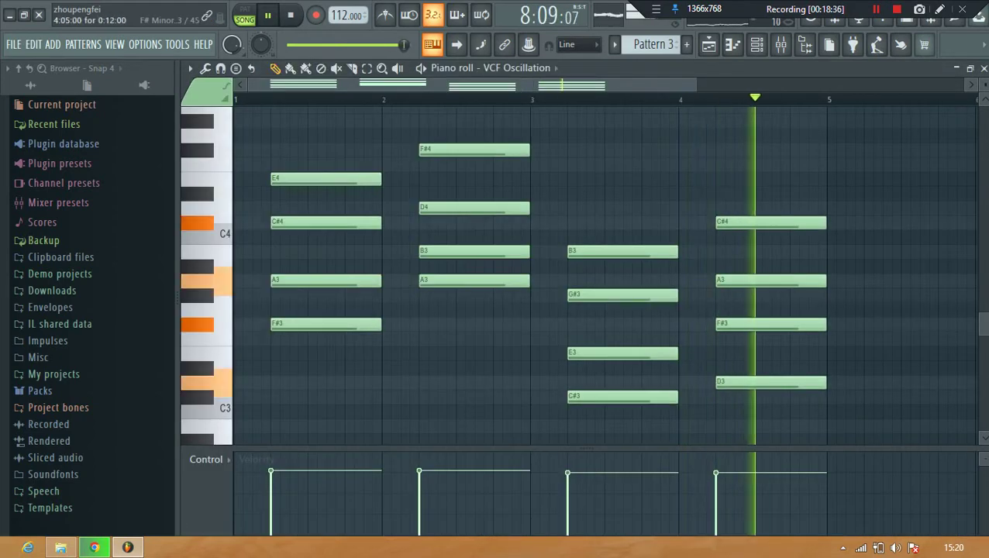
key("ctrl+Up")
scroll(616, 309, "up", 4)
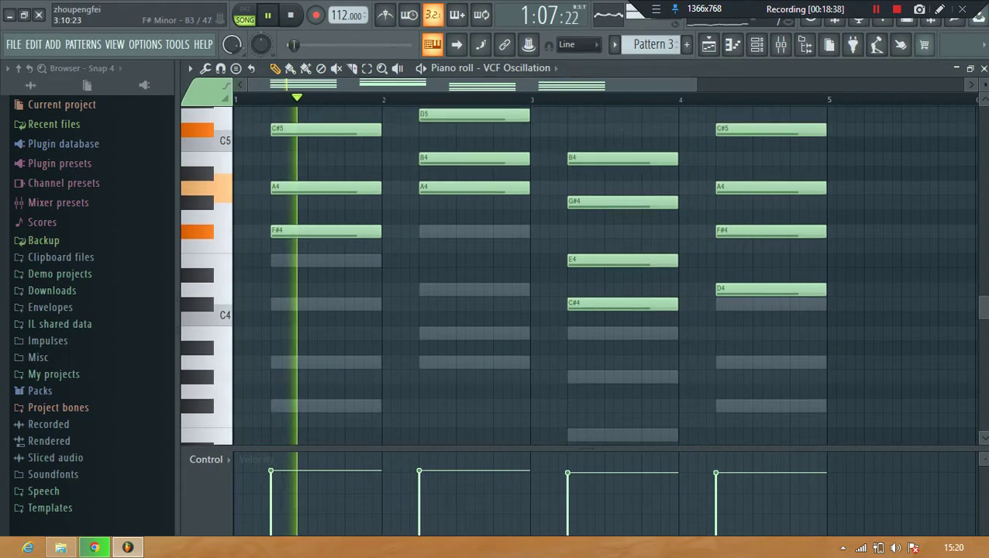
left_click_drag(985, 85, 984, 68)
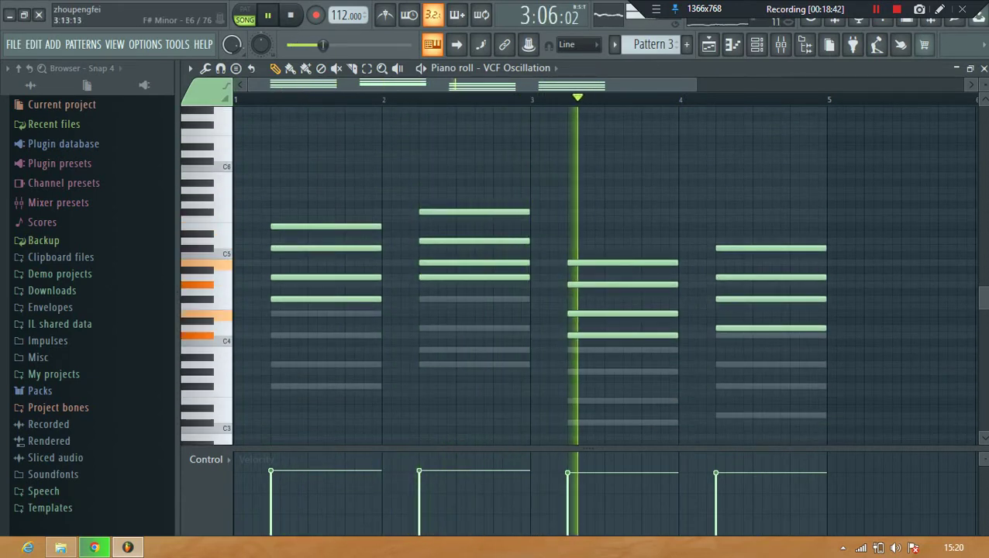
- Add a second Purity instrument channel and load the Echo Drops preset from its GM Normal category
left_click(984, 68)
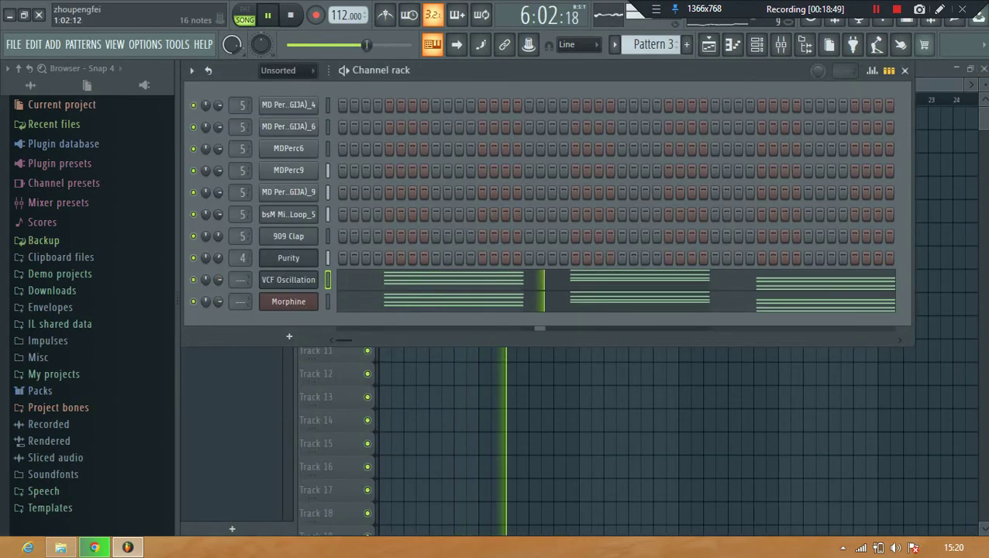
left_click(289, 336)
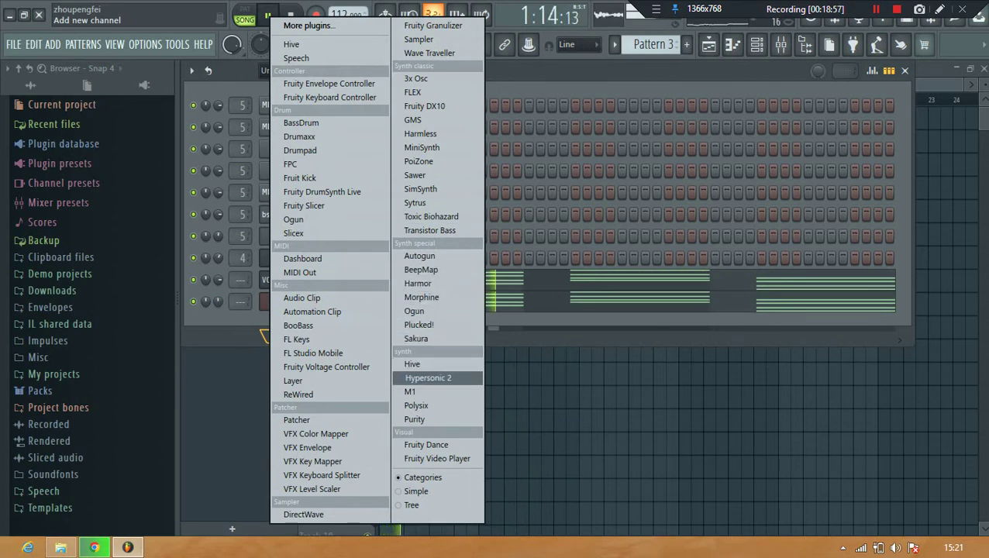
left_click(419, 419)
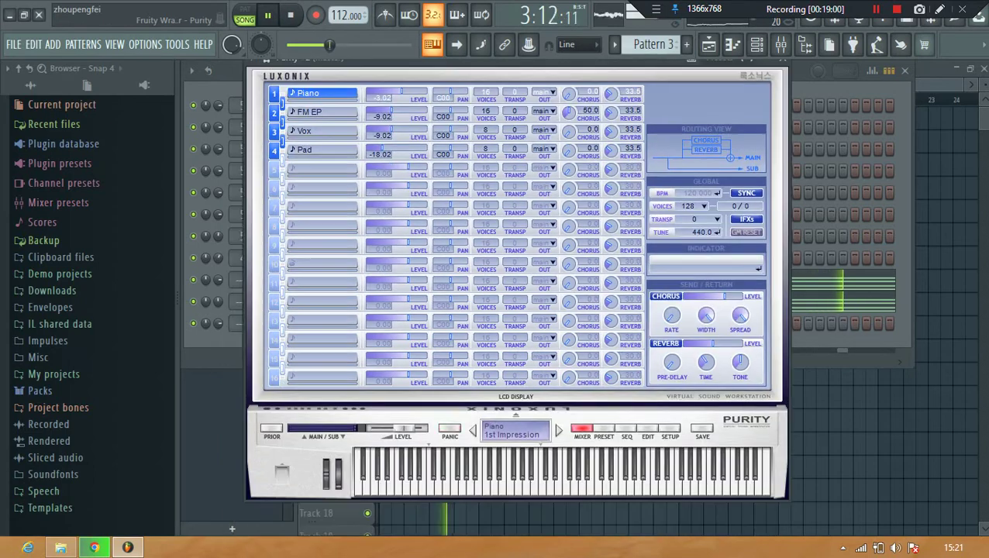
left_click(604, 428)
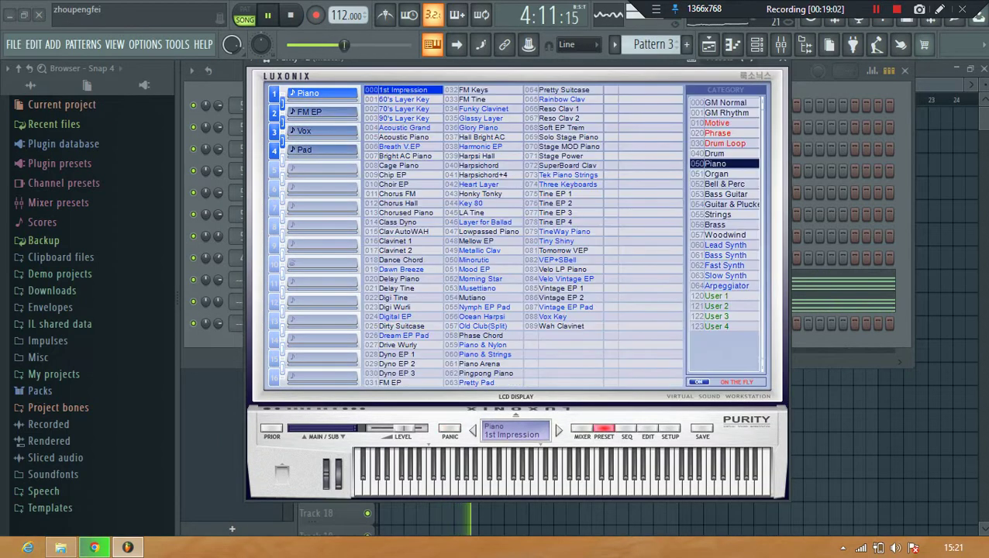
left_click(725, 103)
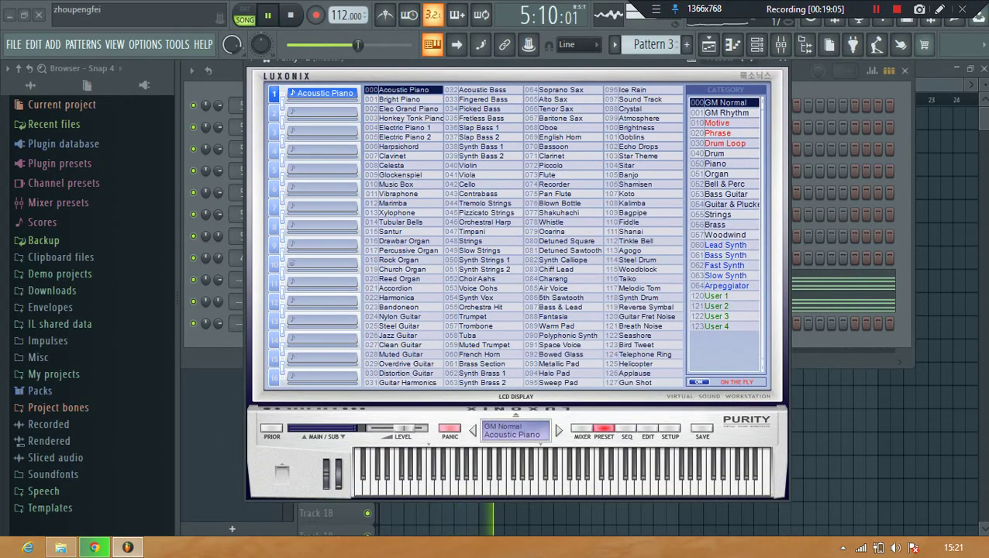
- In the Purity #2 piano roll, place a short C5 note in bar 1 just before the first chord
left_click(221, 347)
right_click(318, 317)
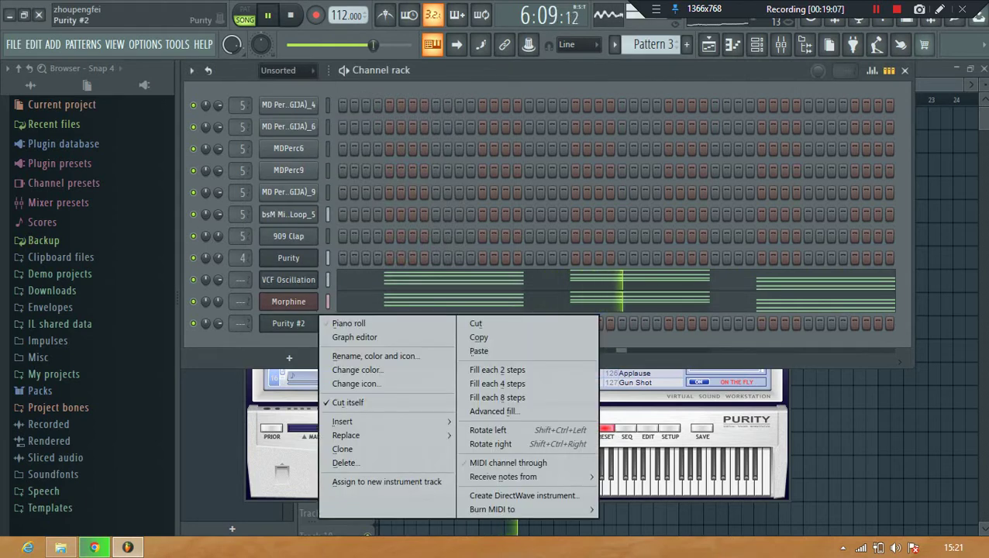
left_click(347, 324)
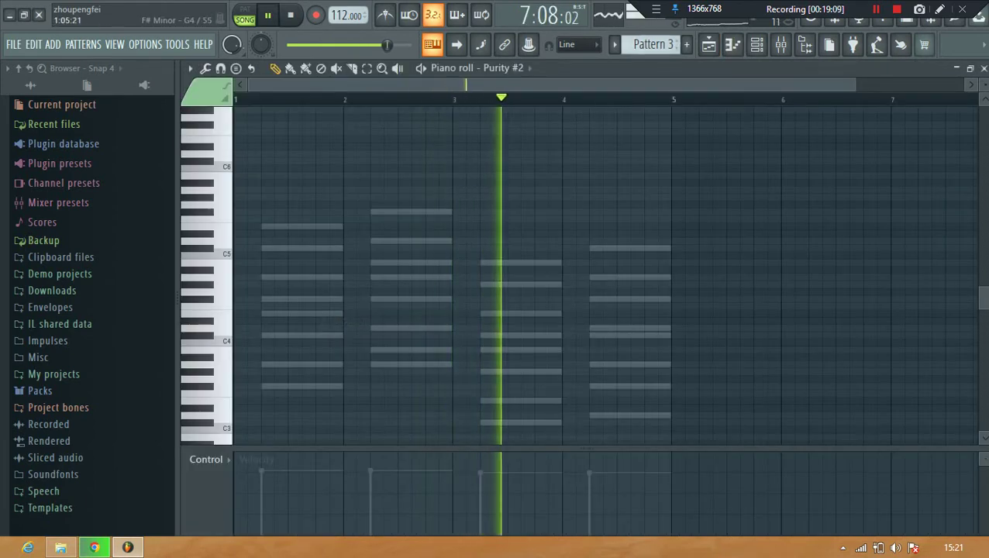
left_click(209, 254)
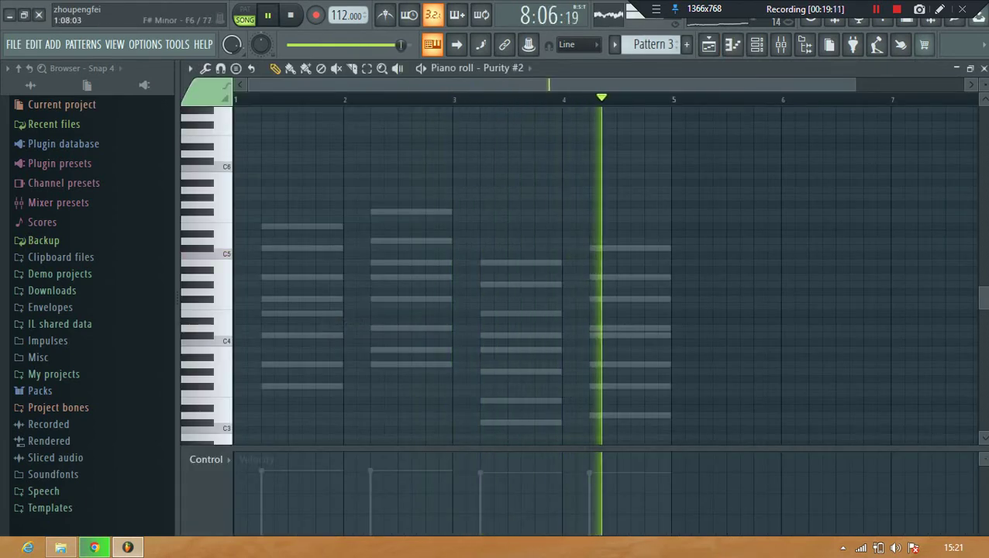
scroll(289, 201, "up", 1)
scroll(289, 100, "up", 4)
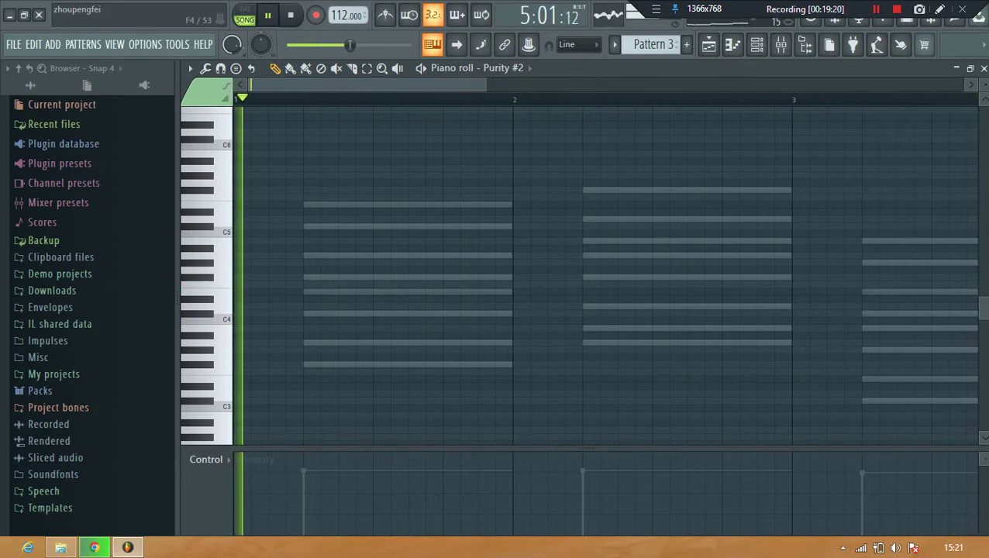
scroll(239, 269, "down", 1)
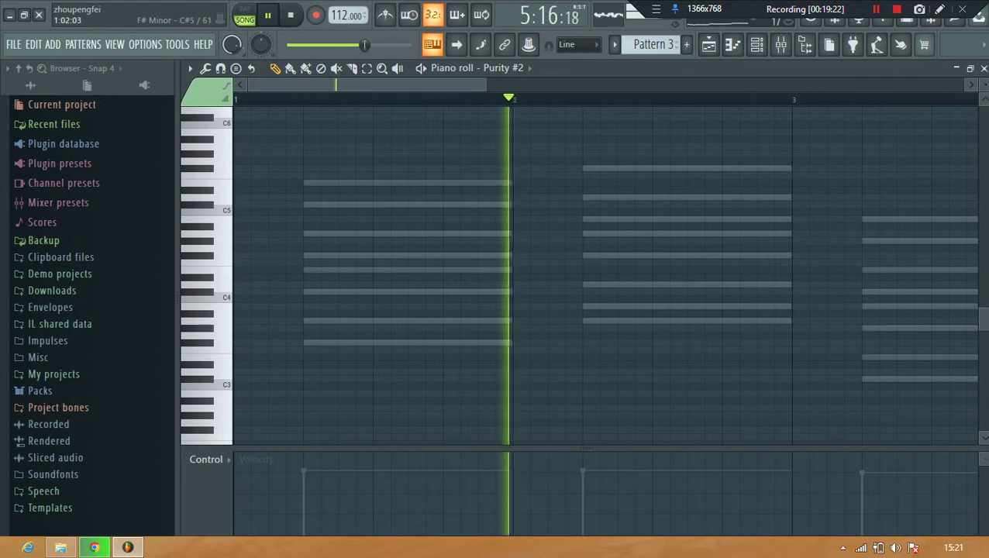
left_click_drag(272, 218, 273, 212)
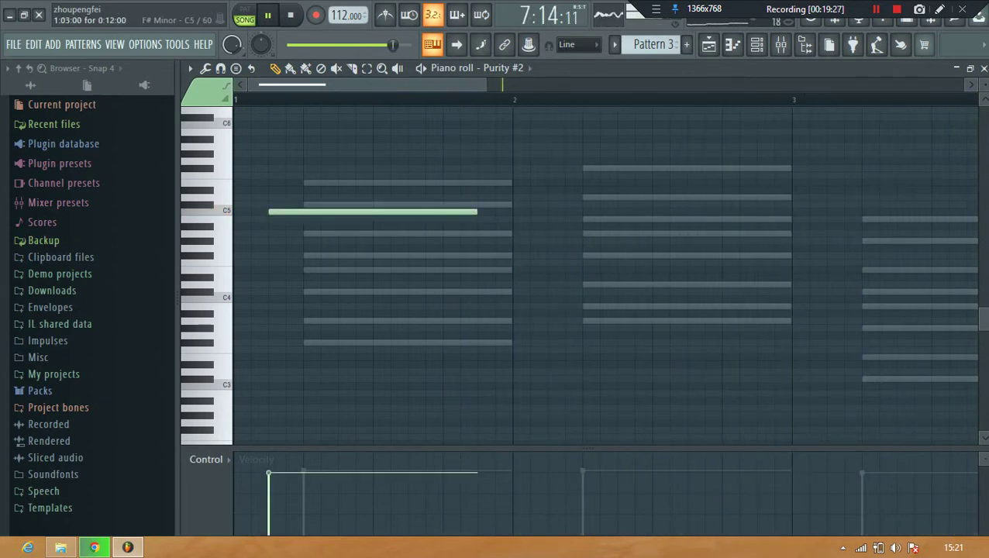
scroll(304, 99, "down", 3)
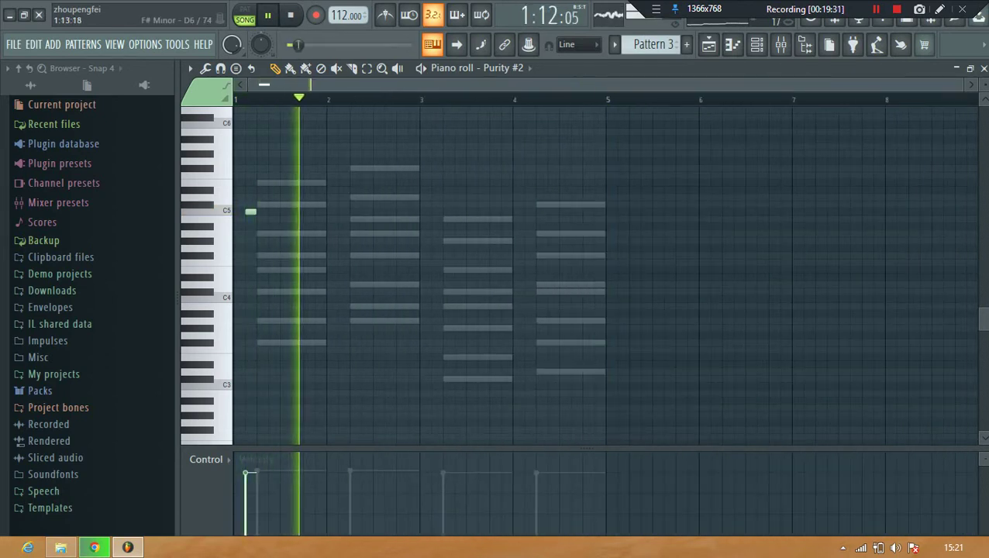
- Select the first half of bar 1 and duplicate its C5 note every half bar through bar 4, clearing the selection when done
left_click_drag(282, 100, 173, 183)
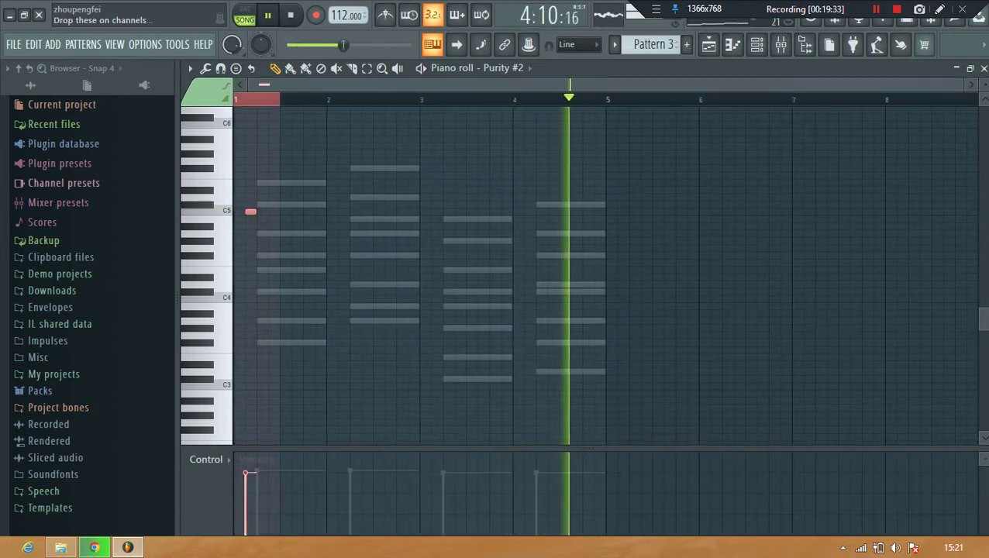
key("ctrl+b")
key("ctrl+b")
key("ctrl+b")
key("ctrl+b")
key("ctrl+b")
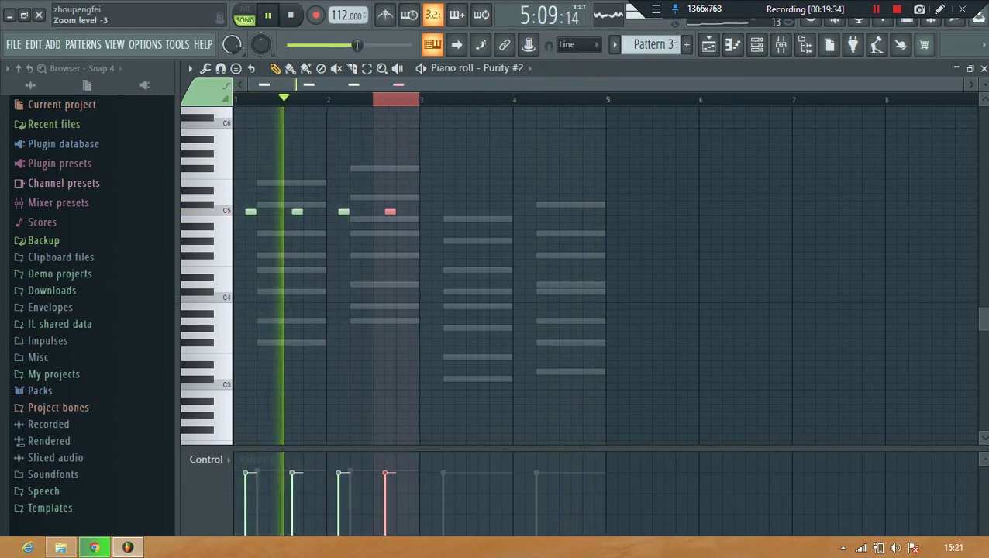
key("ctrl+b")
key("ctrl+b")
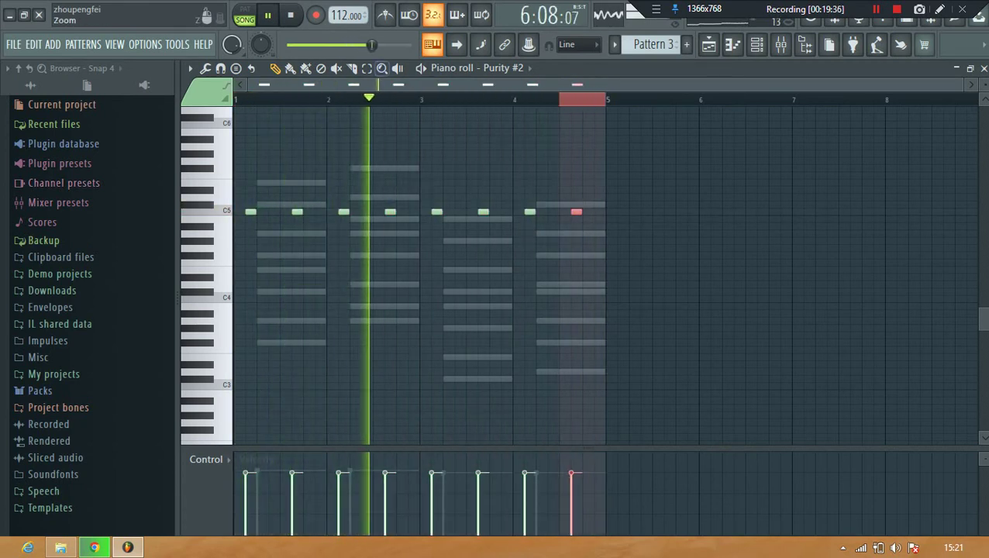
left_click(806, 100, "ctrl")
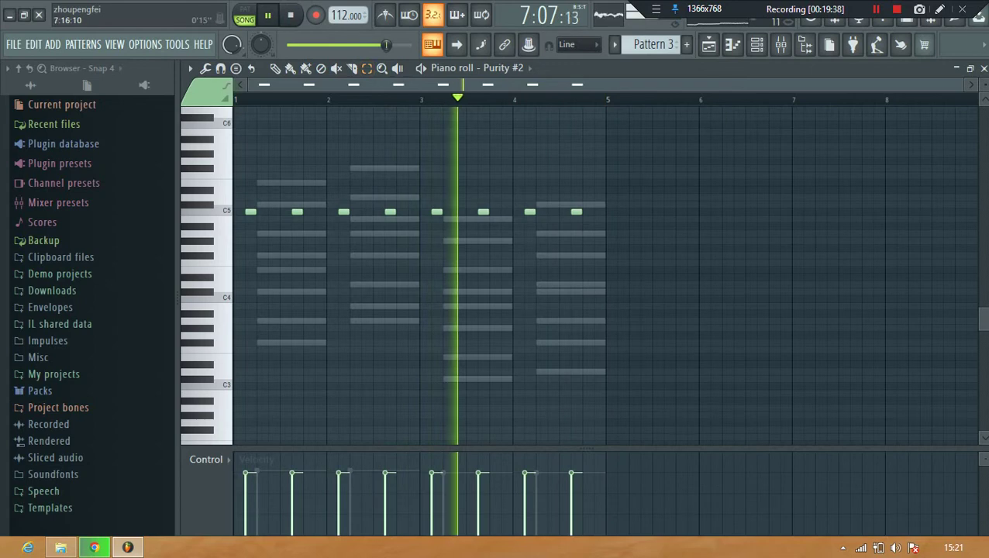
- Add a Harmless synth channel and load its Bit Wobbly AG bass preset
left_click(983, 68)
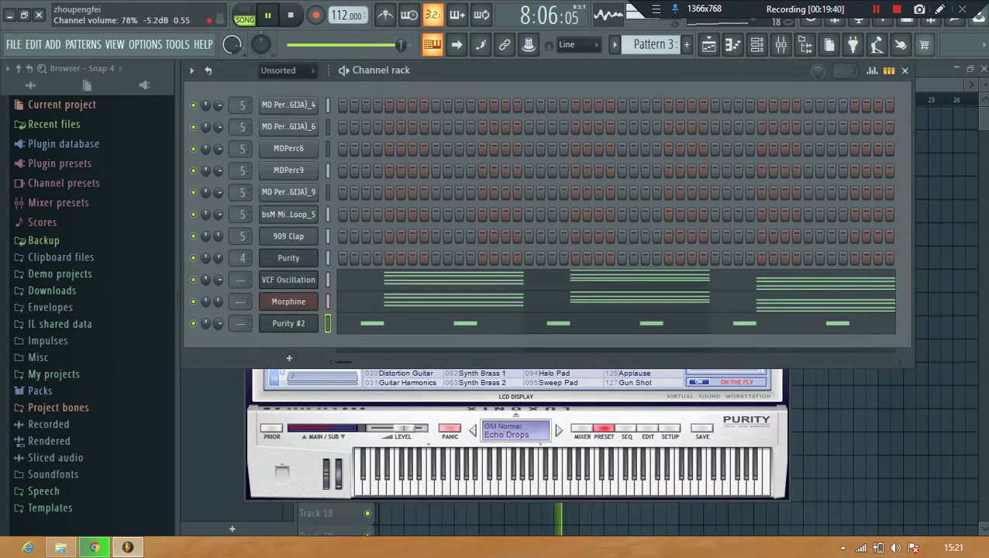
left_click(289, 358)
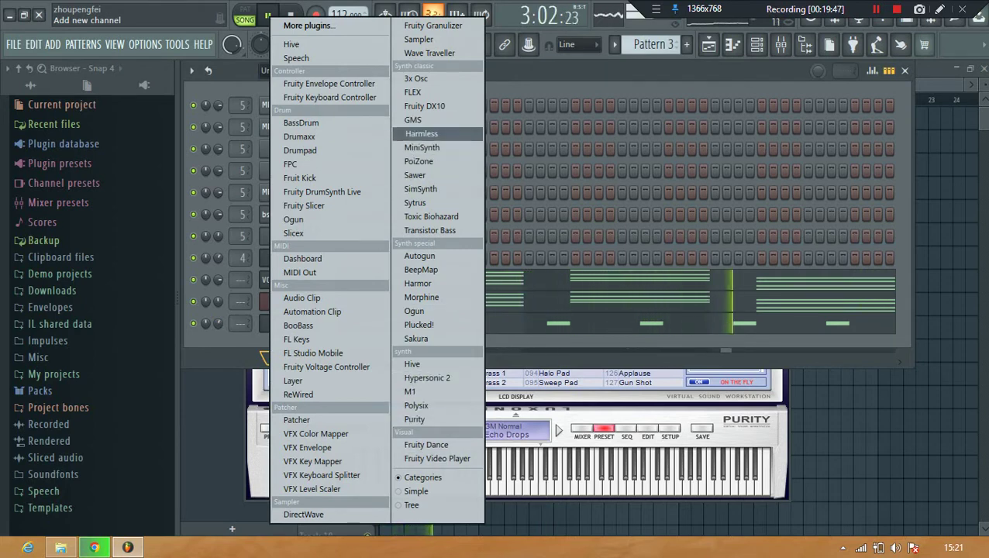
left_click(421, 133)
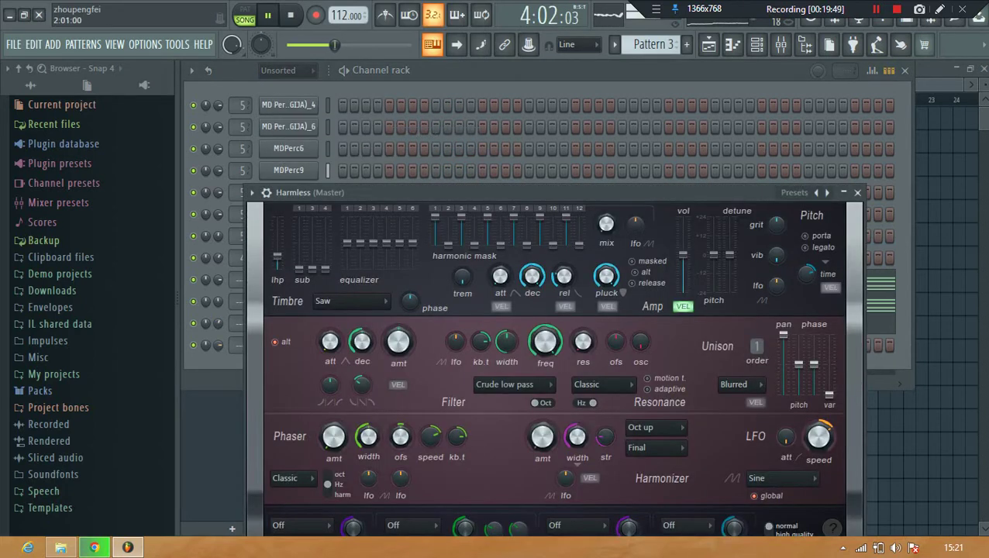
right_click(821, 192)
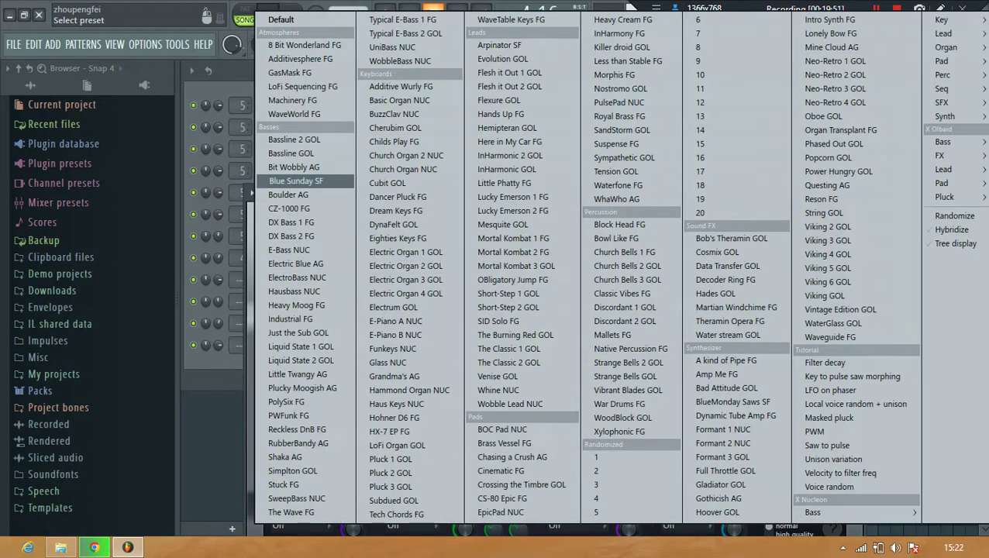
left_click(294, 167)
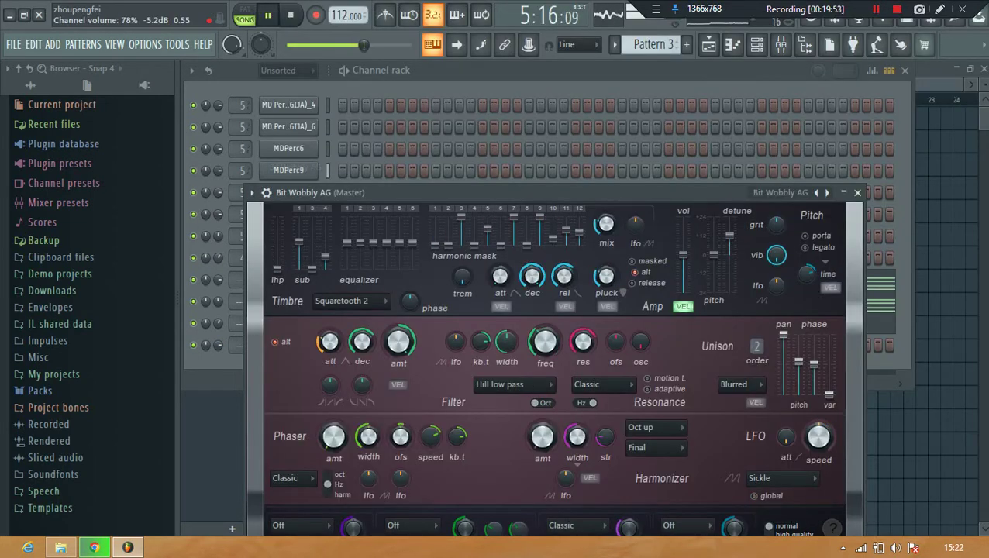
- Show the detailed channel settings of Bit Wobbly AG, with the root note and arpeggiator options
left_click(219, 345)
left_click(288, 345)
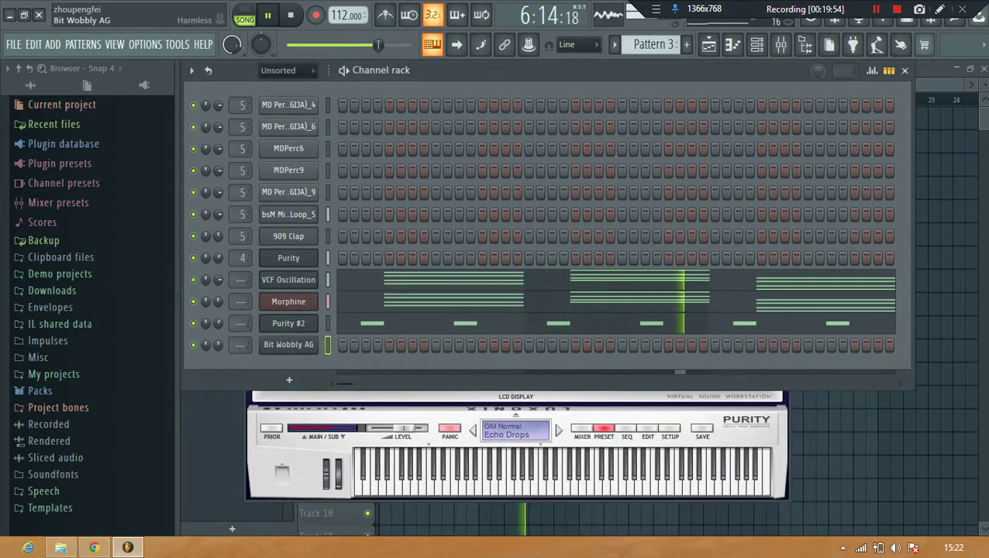
left_click(289, 344)
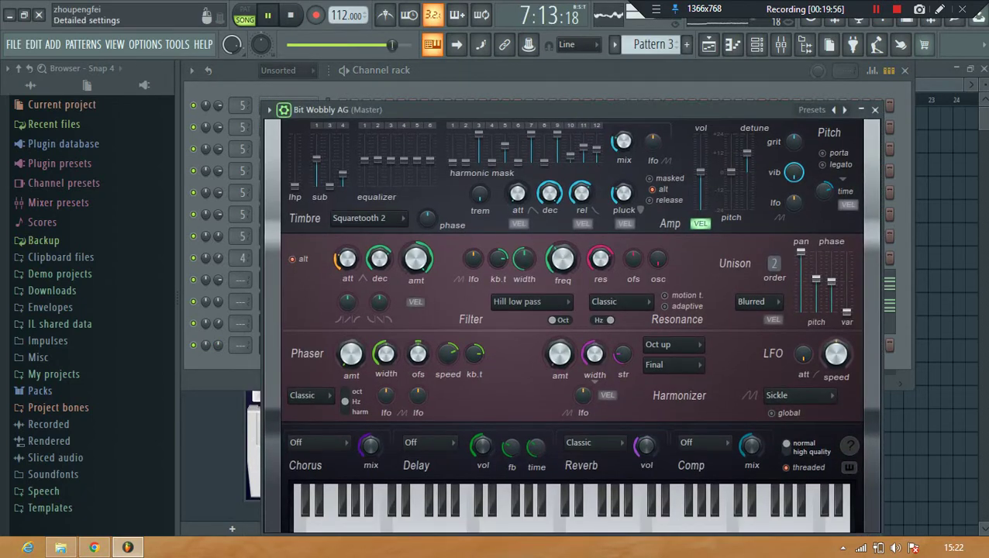
left_click(284, 110)
left_click(312, 135)
left_click_drag(349, 110, 360, 86)
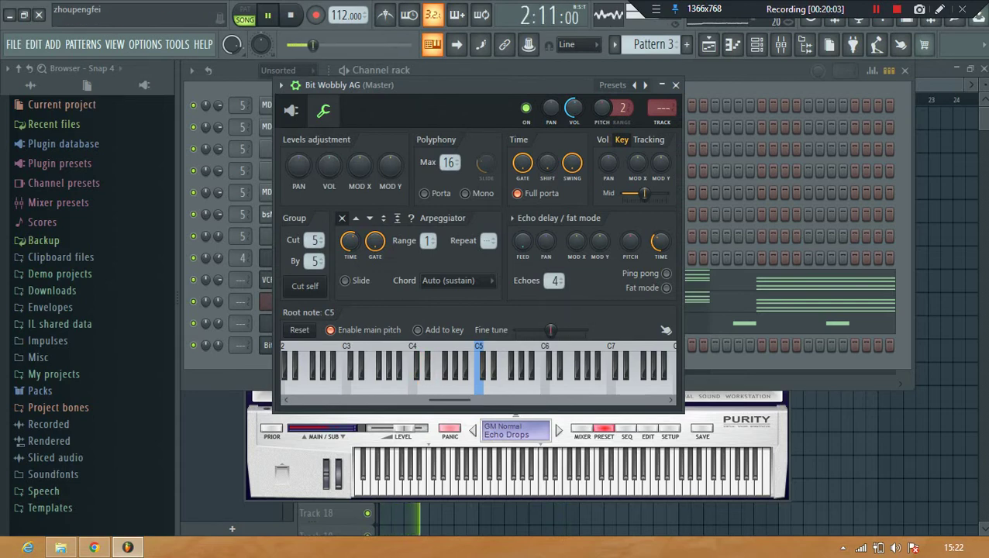
- Set the typing keyboard's base note to C3 and Bit Wobbly AG's root note to B4
right_click(433, 45)
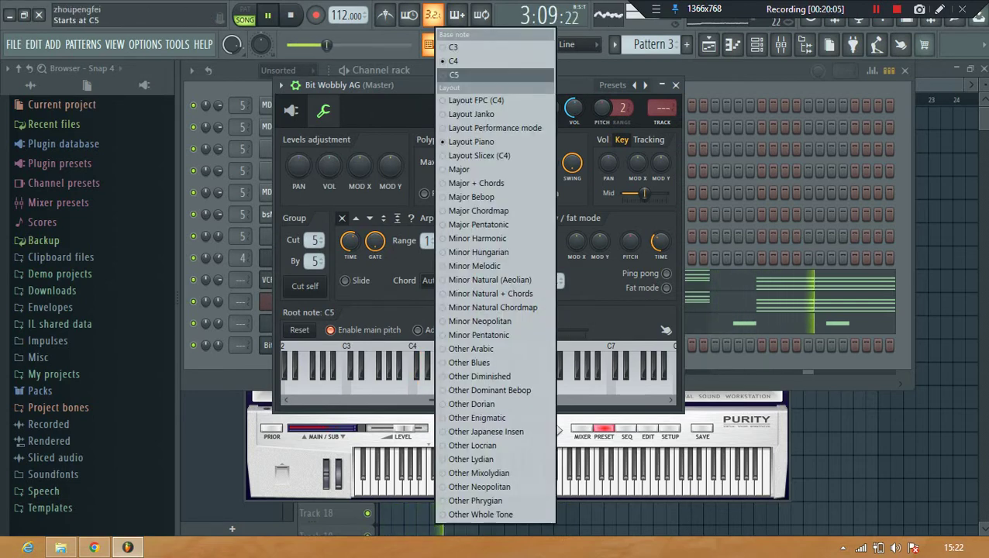
left_click(458, 48)
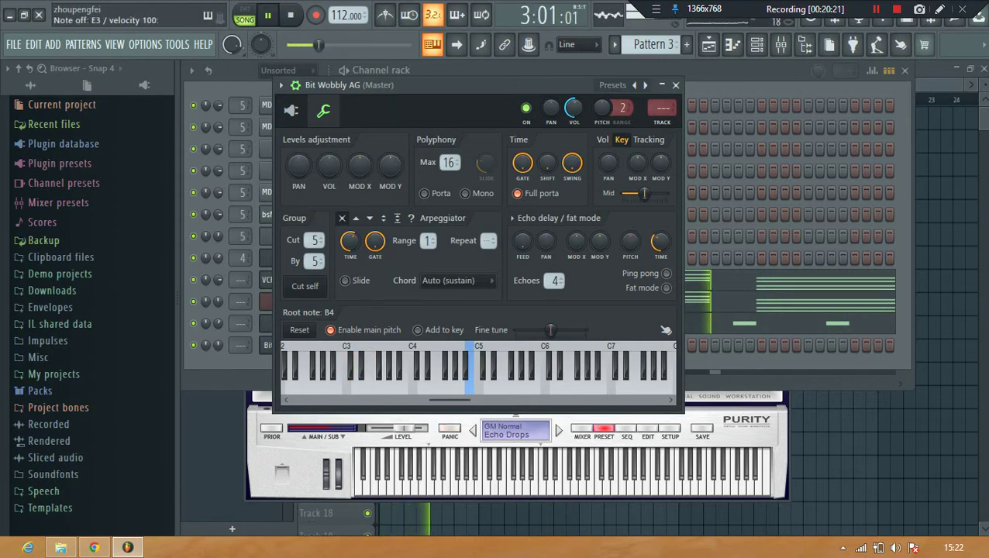
left_click(240, 368)
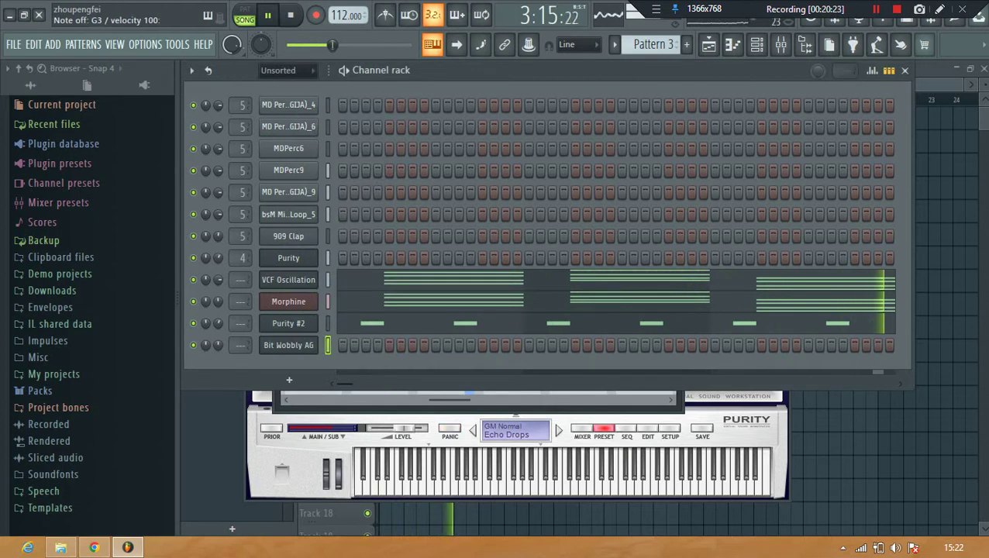
- In the Bit Wobbly AG piano roll, place one-step C3 notes on beats 1 and 2 of bar 1
right_click(288, 345)
left_click(349, 329)
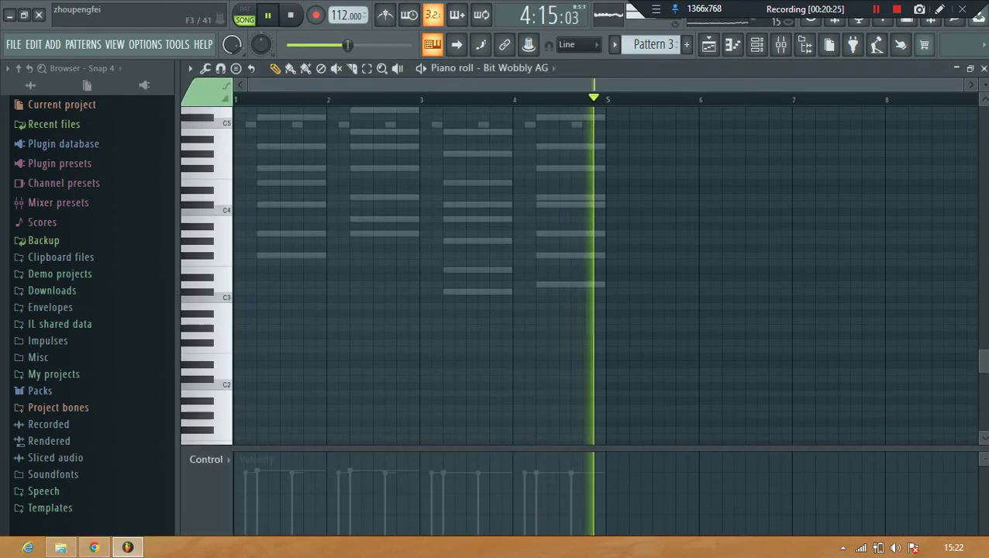
key("space")
scroll(267, 99, "up", 3)
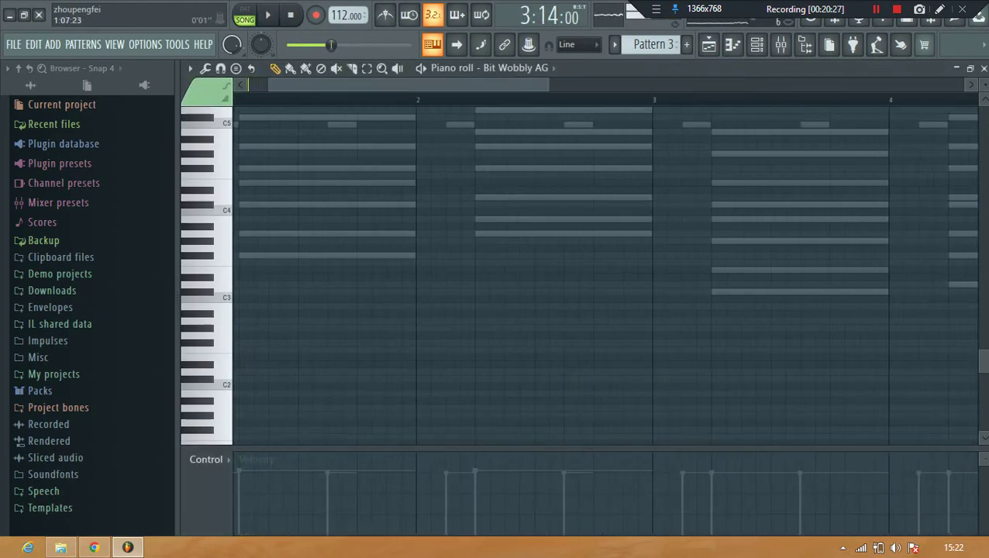
left_click_drag(271, 84, 237, 71)
key("space")
key("space")
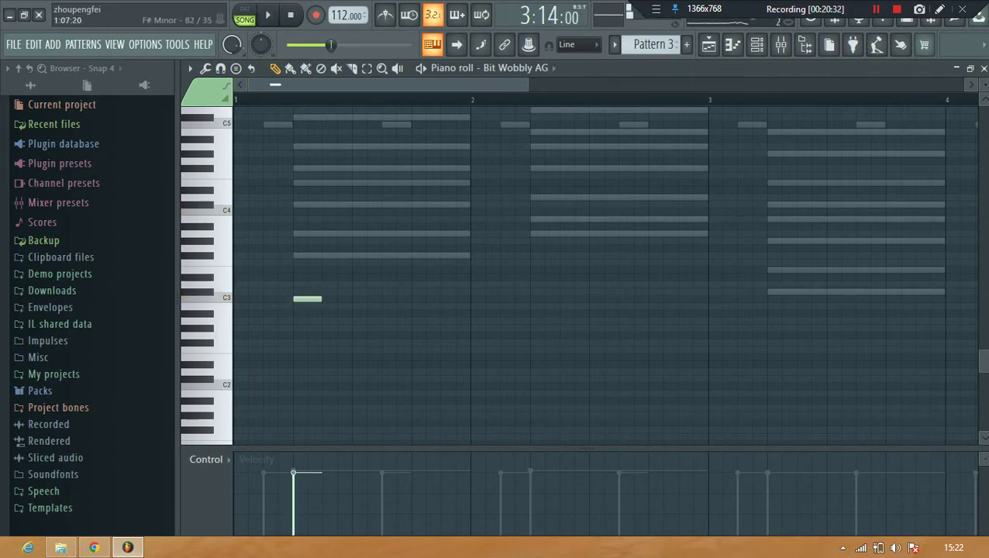
key("space")
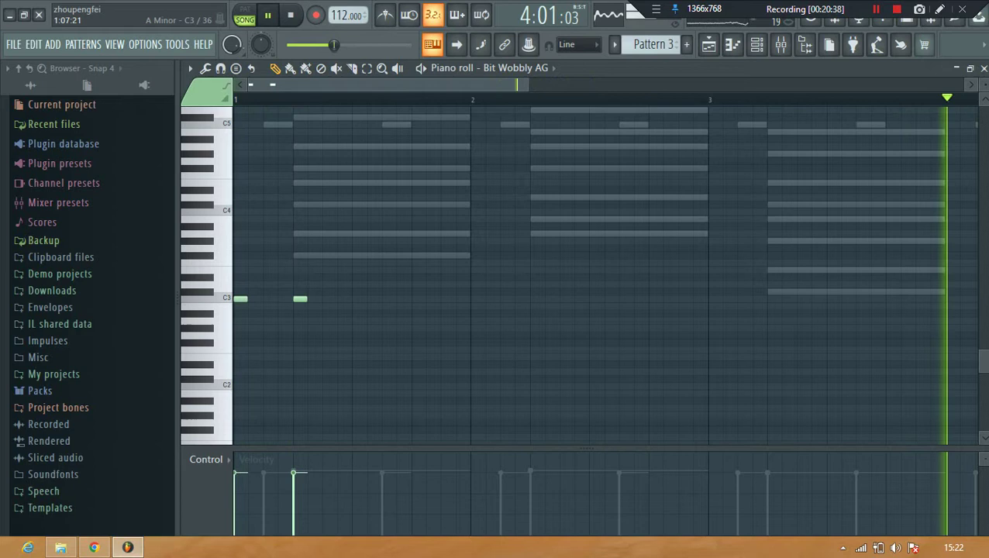
- Add a third one-step C3 note at step 8 of bar 1 and play it back against the chords
left_click(330, 298)
key("space")
right_click(329, 298)
left_click(345, 299)
key("space")
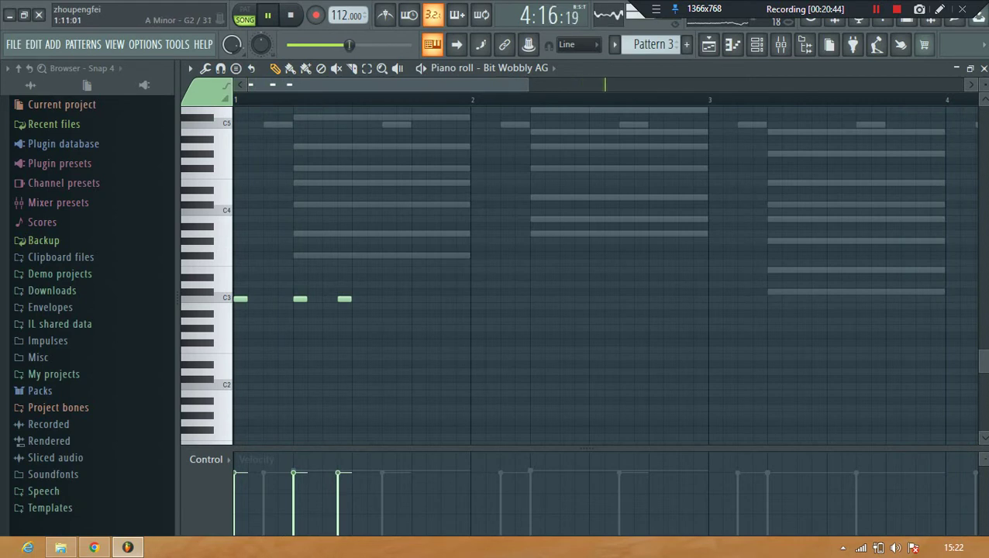
- Add one-step bass notes at steps 11, 14 and 16 of bar 1, and raise all the bass notes to F3
left_click(388, 298)
left_click(445, 305)
right_click(448, 306)
left_click_drag(434, 306, 434, 285)
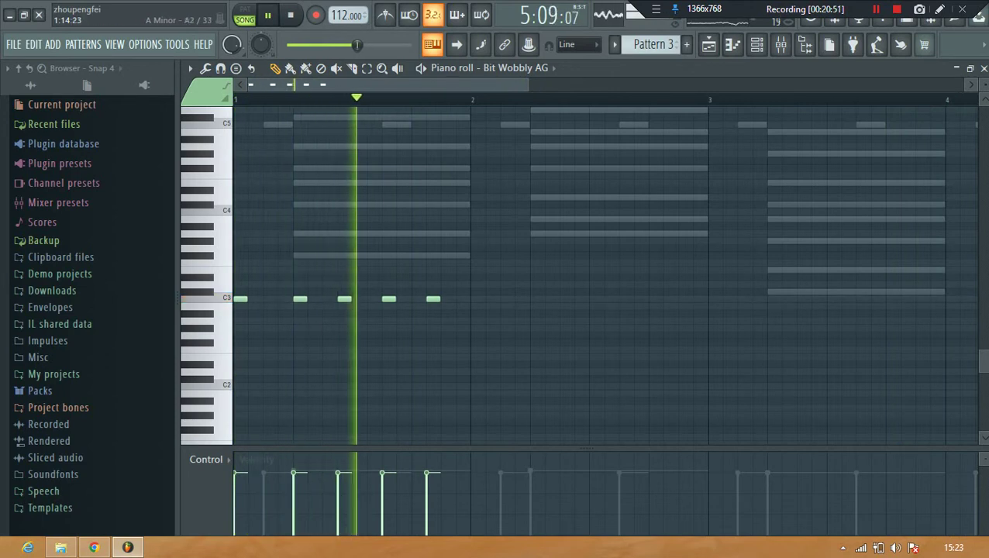
key("z")
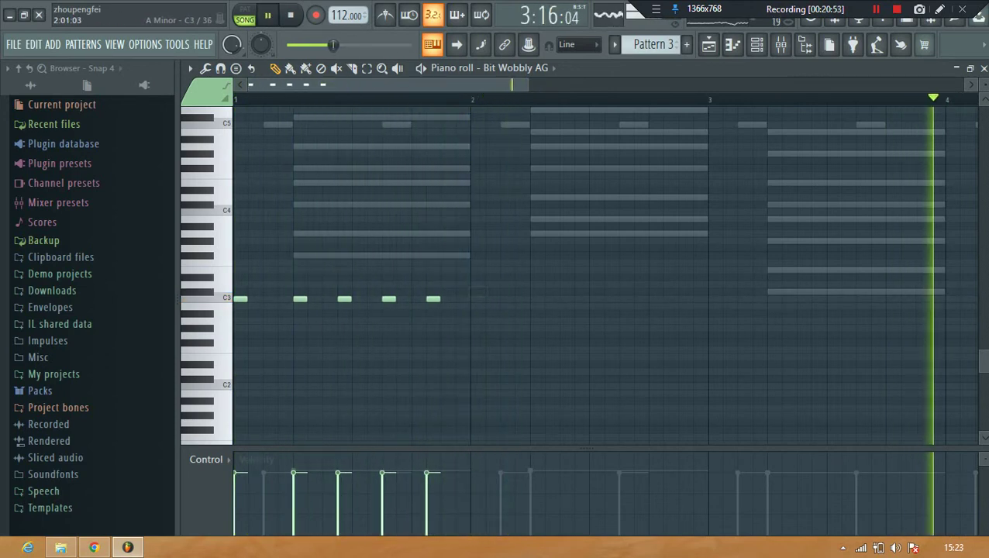
key("space")
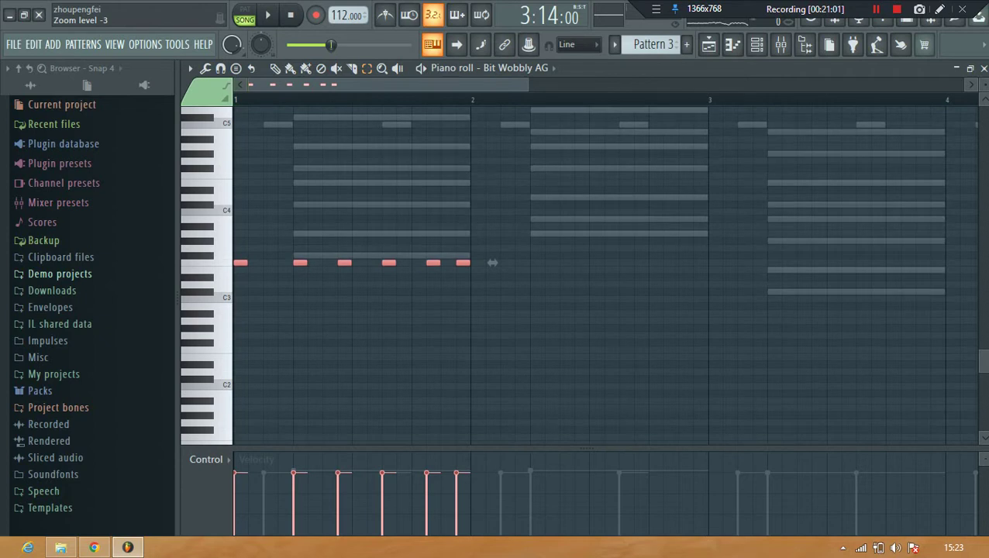
- Raise the bass notes to F#3, lower the first to C3, and shift the last to the start of bar 2
key("space")
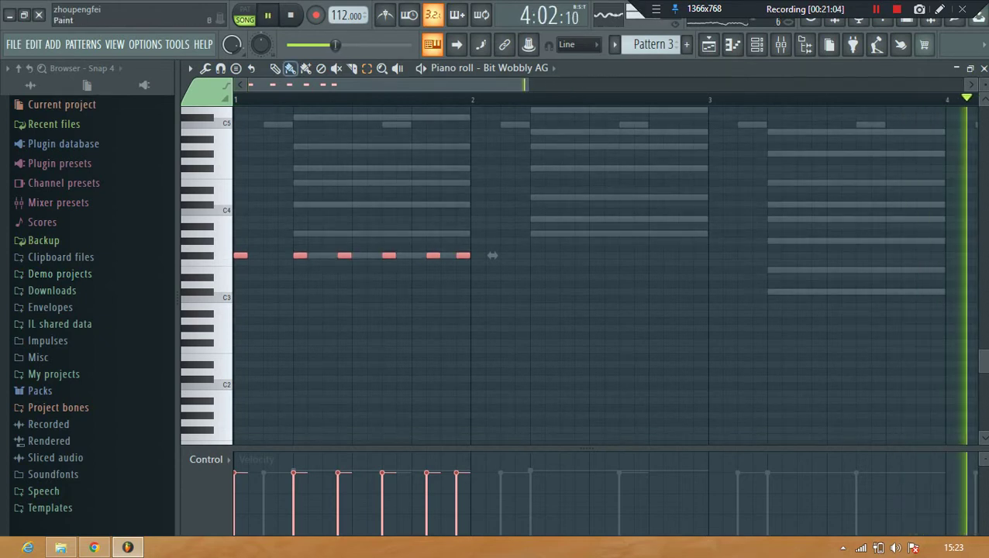
left_click(492, 255, "ctrl")
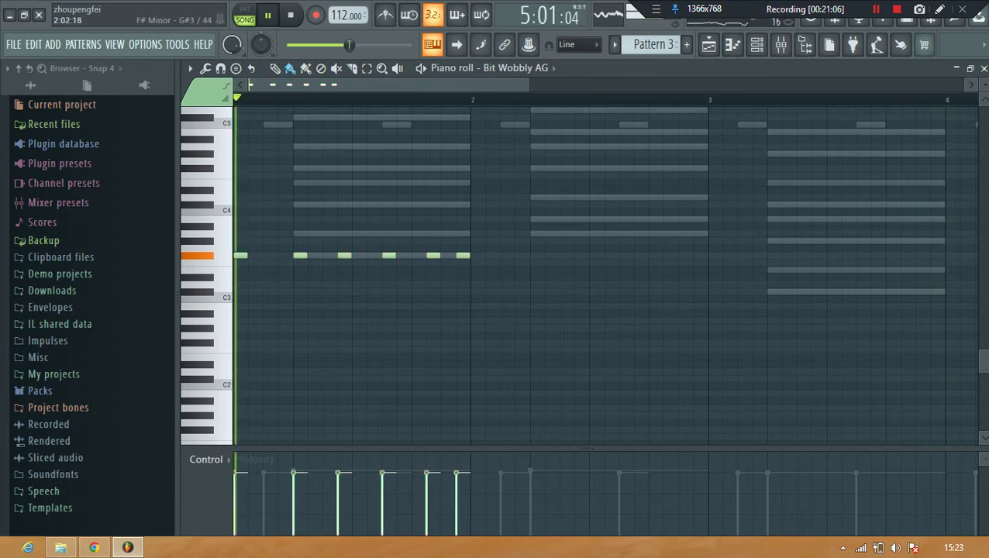
key("space")
key("space")
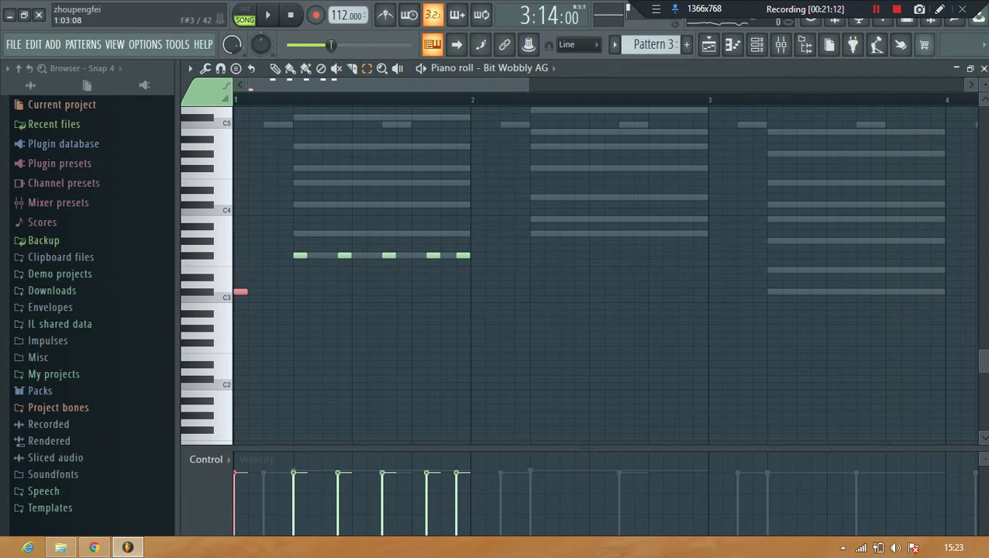
key("space")
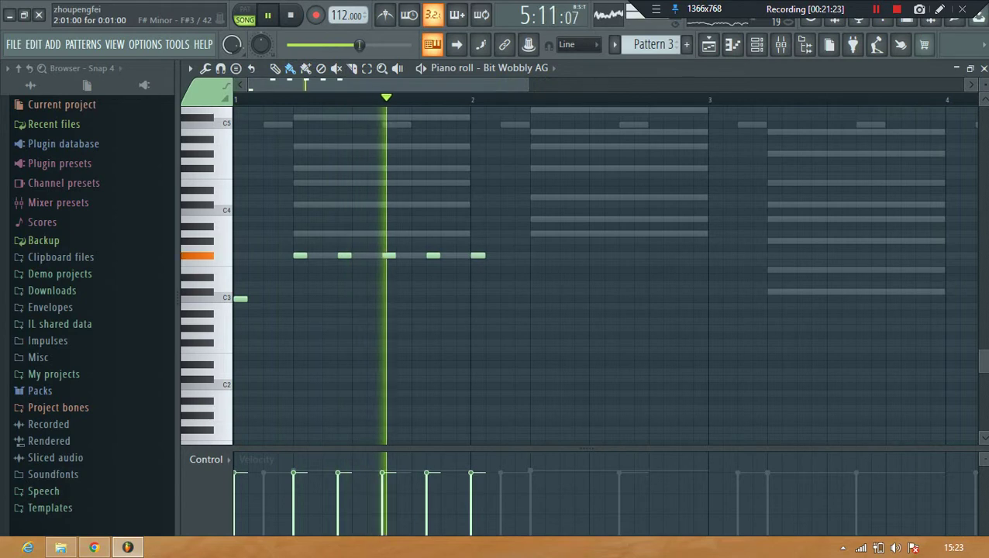
- Raise the bass note at the start of bar 2 to A3 and place another one-step A3 note on beat 2
mouse_move(478, 255)
left_mouse_down()
mouse_move(478, 233)
mouse_move(521, 234)
left_mouse_up()
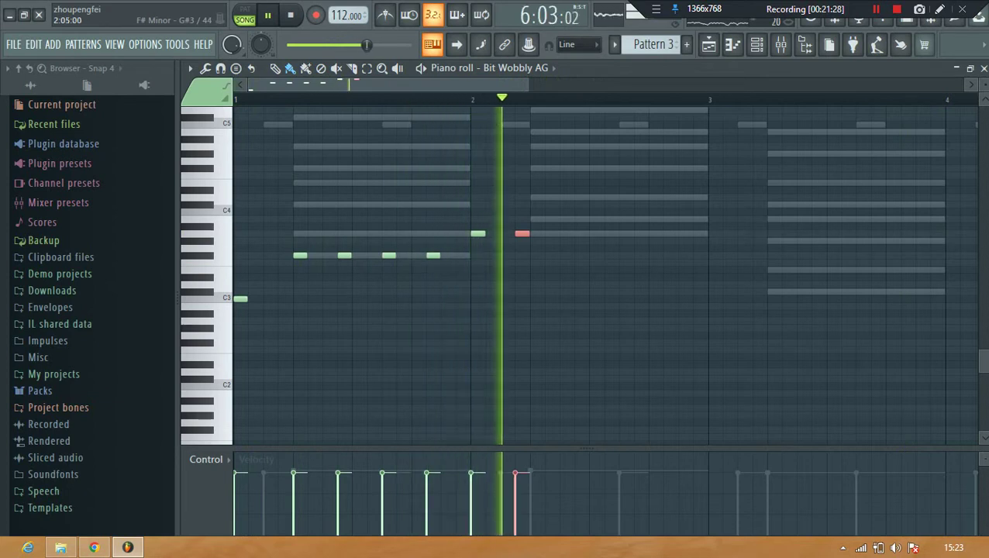
right_click(521, 234)
left_click(537, 233)
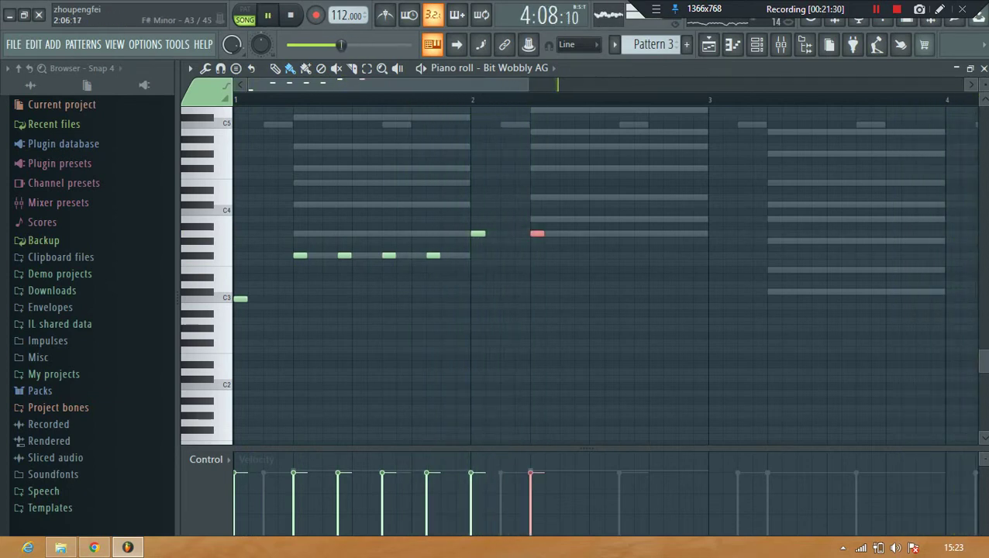
scroll(589, 271, "up", 1)
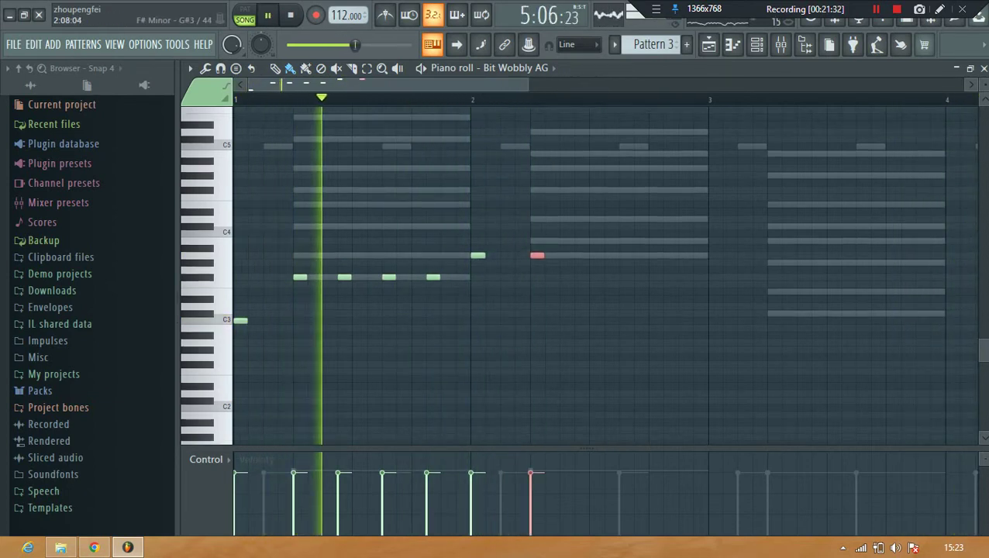
- Add one-step C3 and D3 notes at steps 3 and 4 of bar 1, and remove the A3 note starting bar 2
left_click_drag(267, 320, 315, 320)
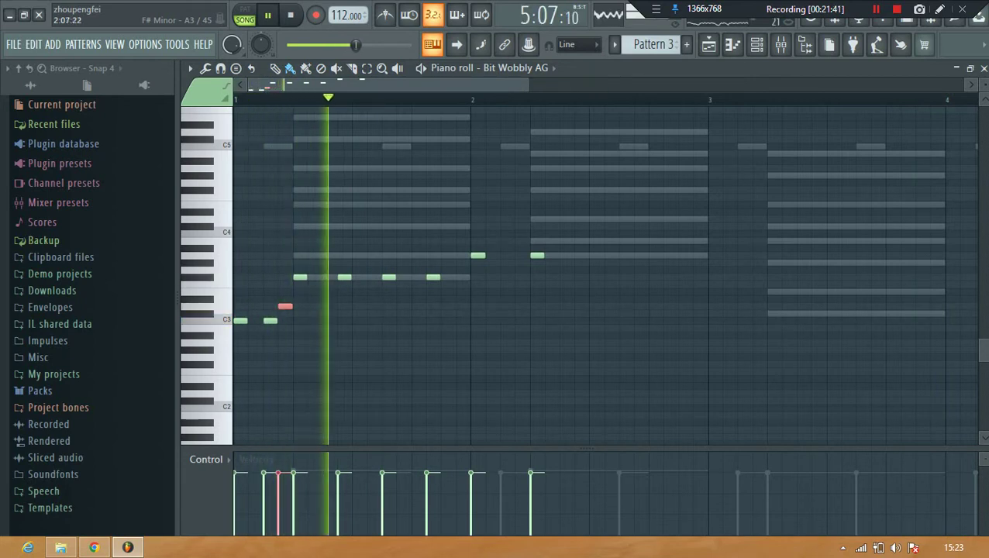
key("space")
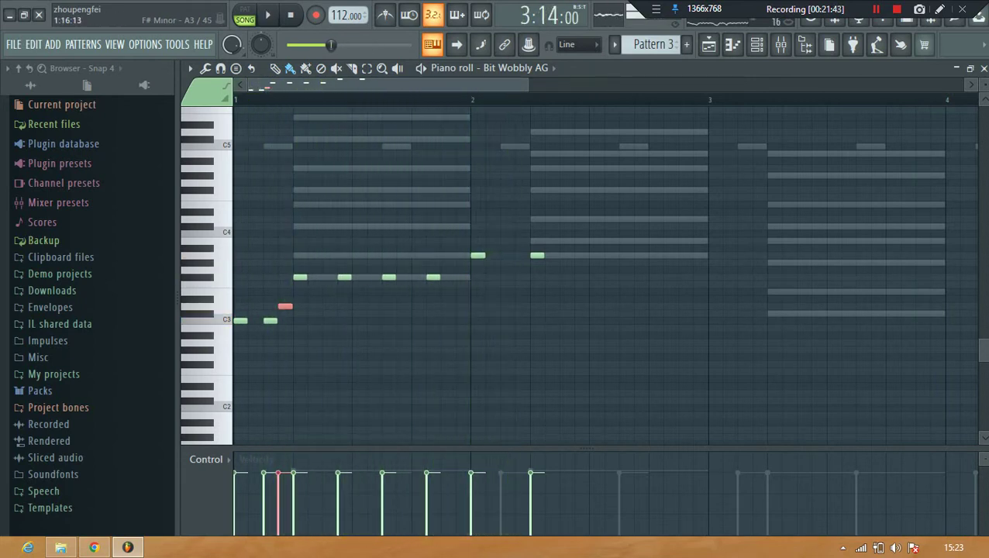
key("space")
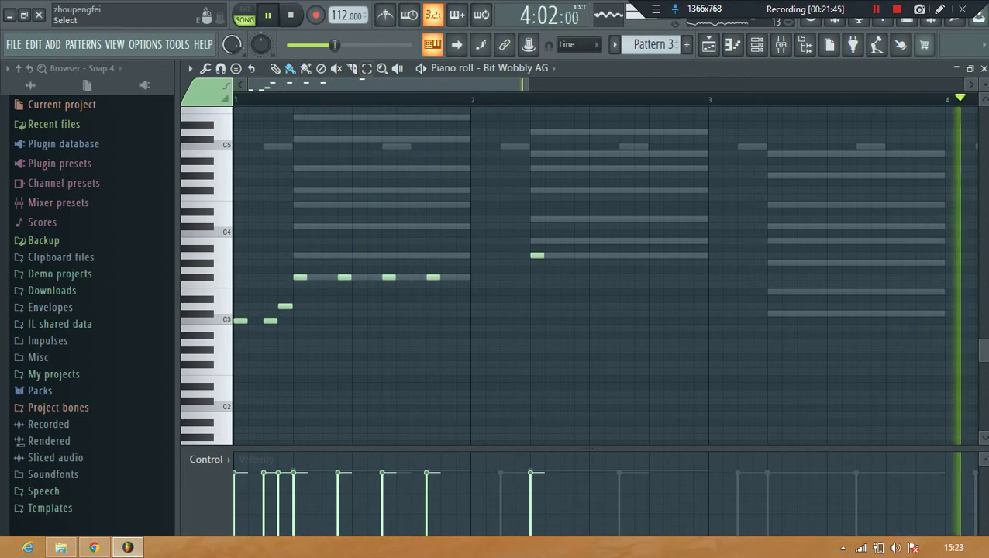
- Lower the four F#3 bass notes in bar 1 to C3 and delete the D3 note at step 4
left_click(367, 68)
key("space")
left_click_drag(292, 262, 503, 293)
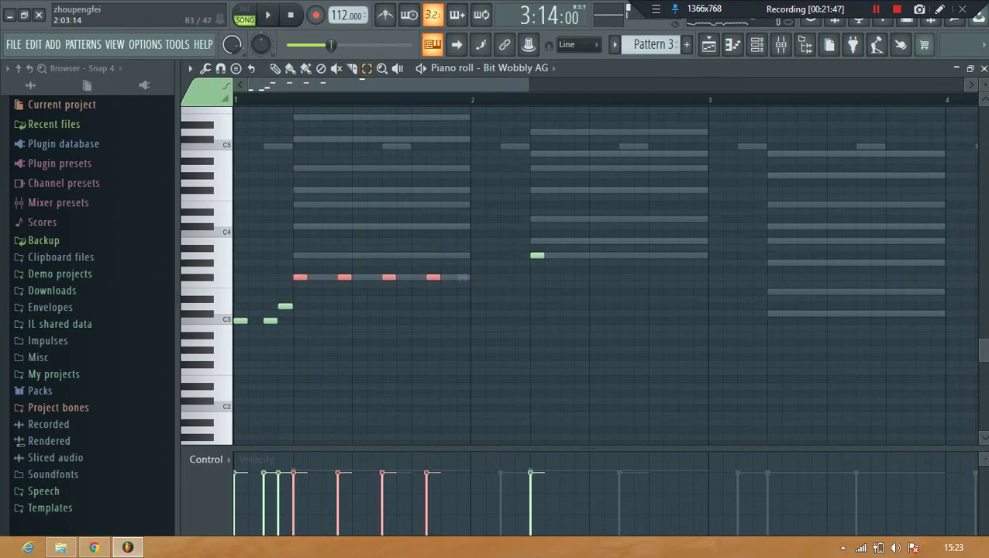
key("space")
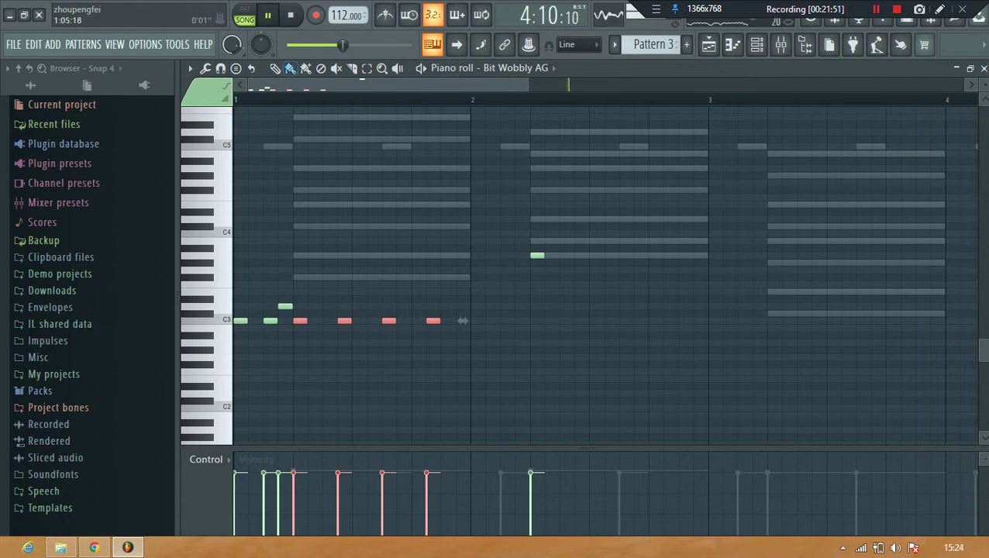
scroll(303, 99, "up", 4)
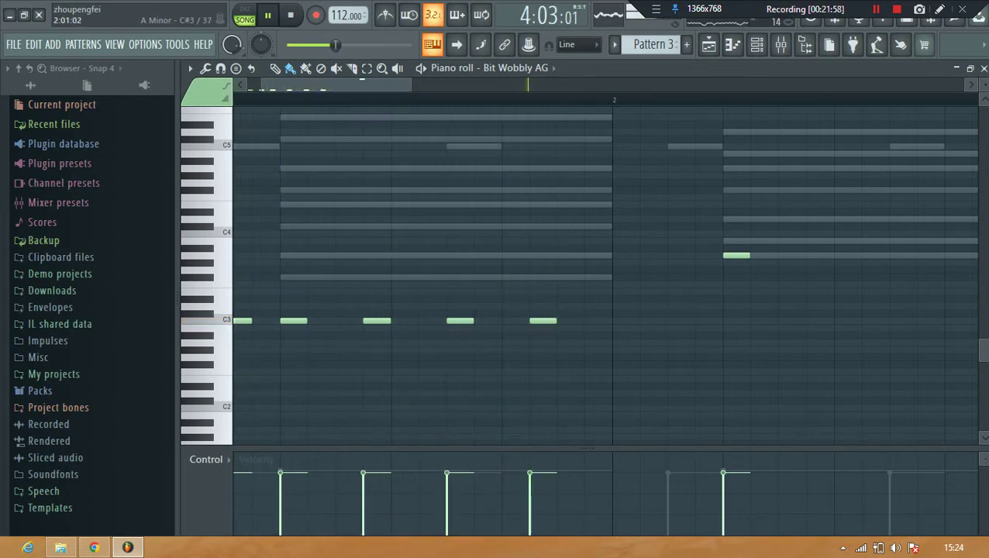
- Place a one-step F3 note at the start of bar 2 and replace the A3 note on beat 2 with F3
double_click(615, 313)
key("Escape")
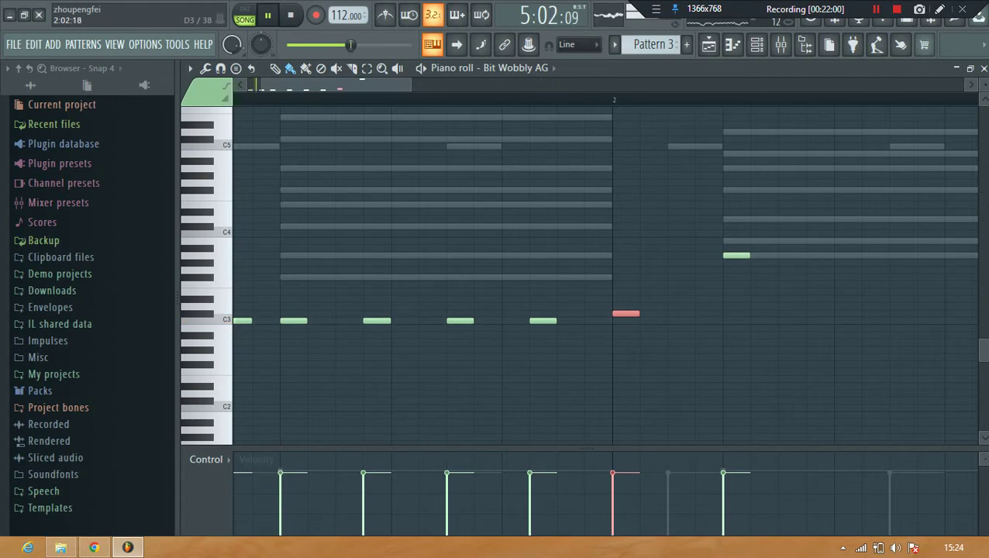
left_click_drag(626, 313, 627, 302)
key("ctrl+s")
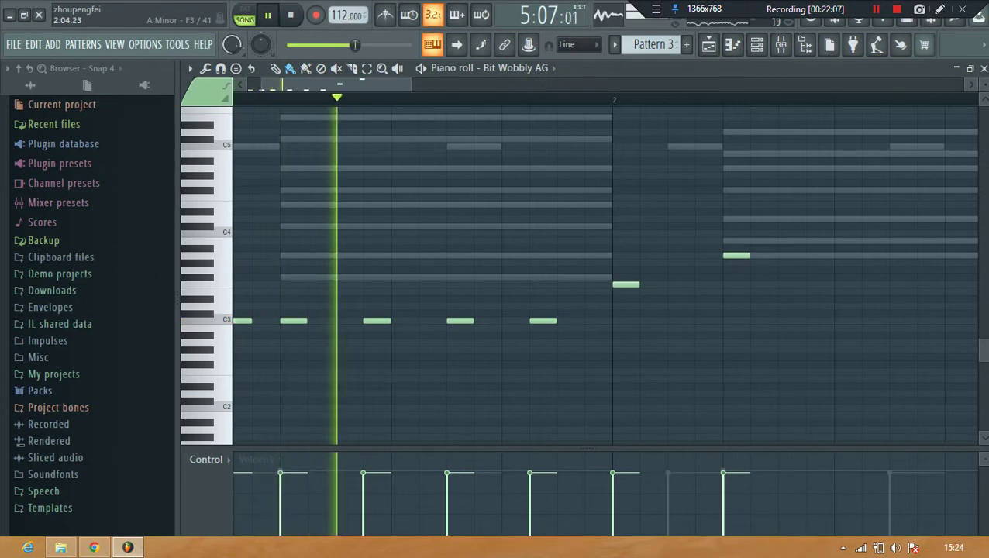
left_click(727, 285)
right_click(728, 255)
key("space")
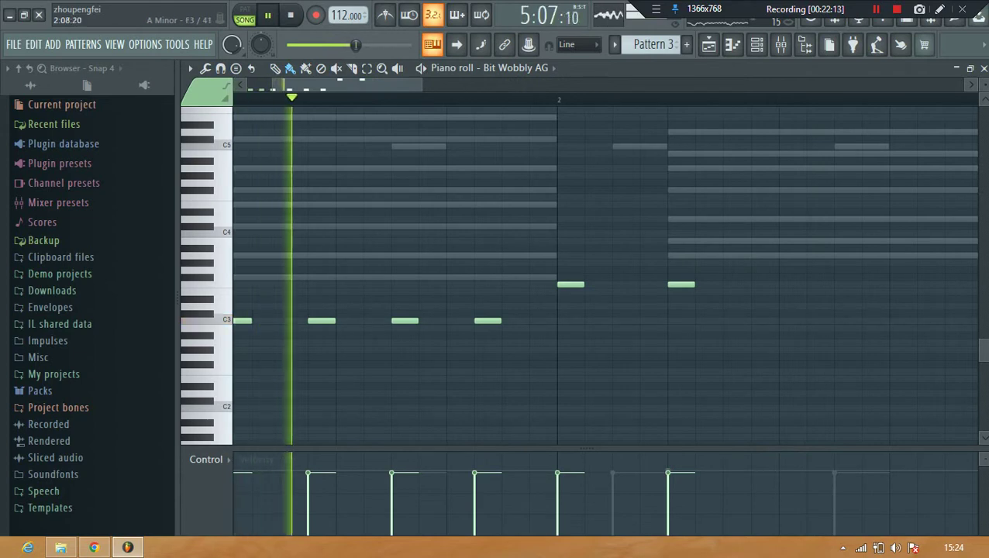
- Add one-step F3 bass notes at steps 8, 11 and 14 of bar 2
left_click(788, 284)
key("space")
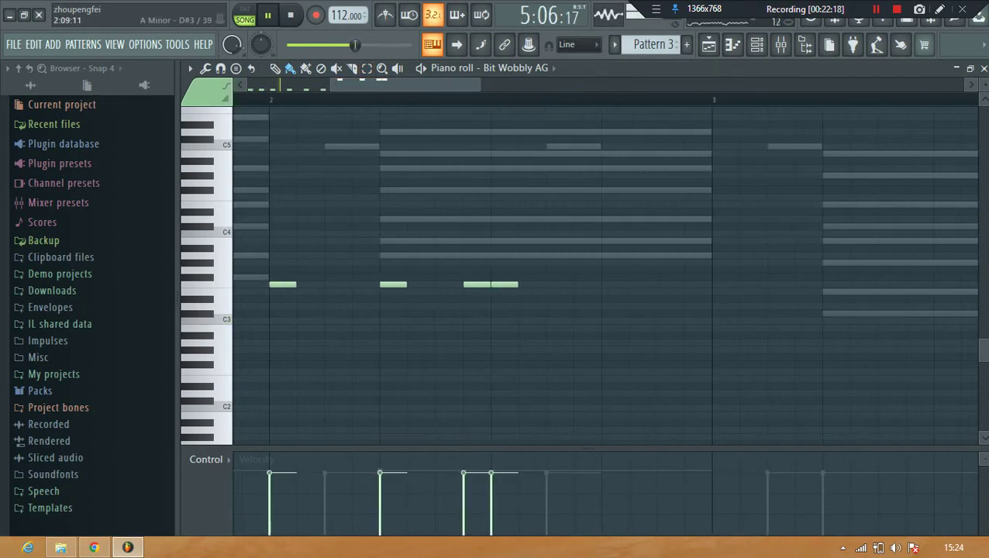
left_click(557, 284)
left_click(613, 285)
key("space")
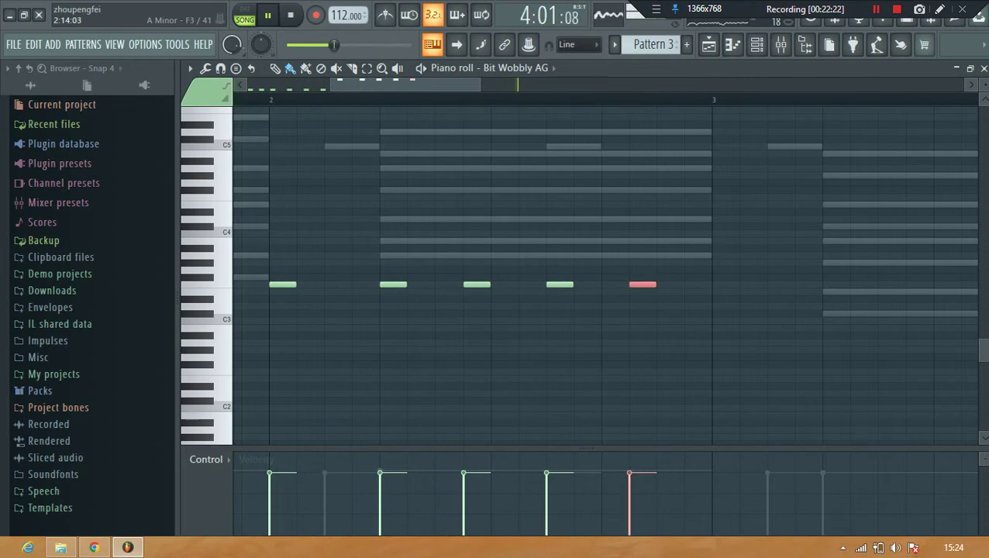
- Try an F3 note at step 16 of bar 2 and a D3 note starting bar 3, lowering the latter to G#2
scroll(614, 155, "down", 5)
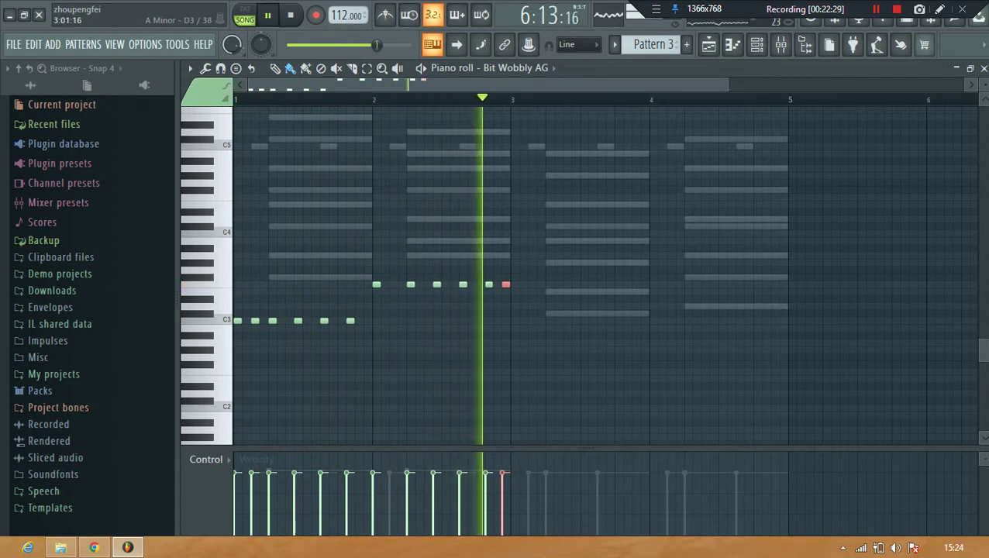
left_click(514, 306)
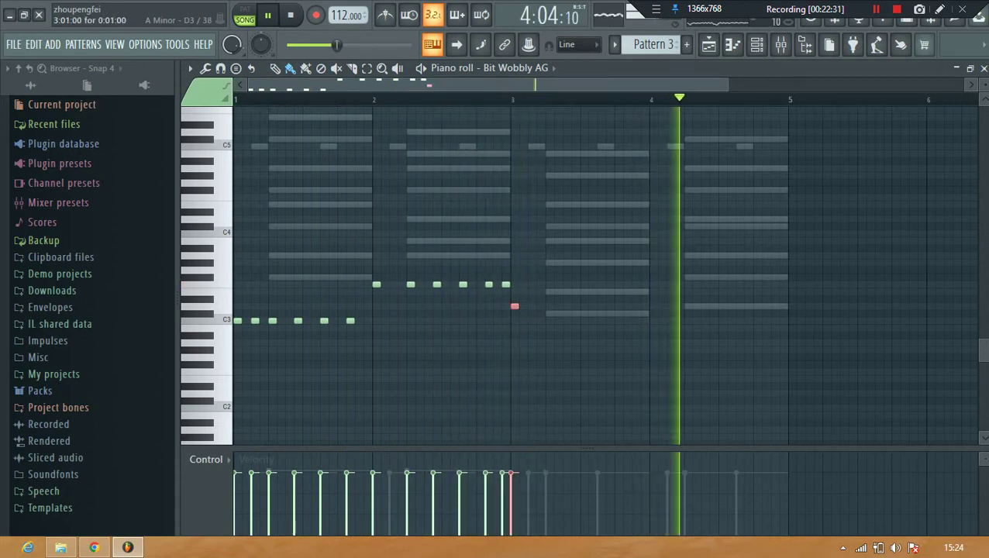
scroll(541, 283, "up", 1)
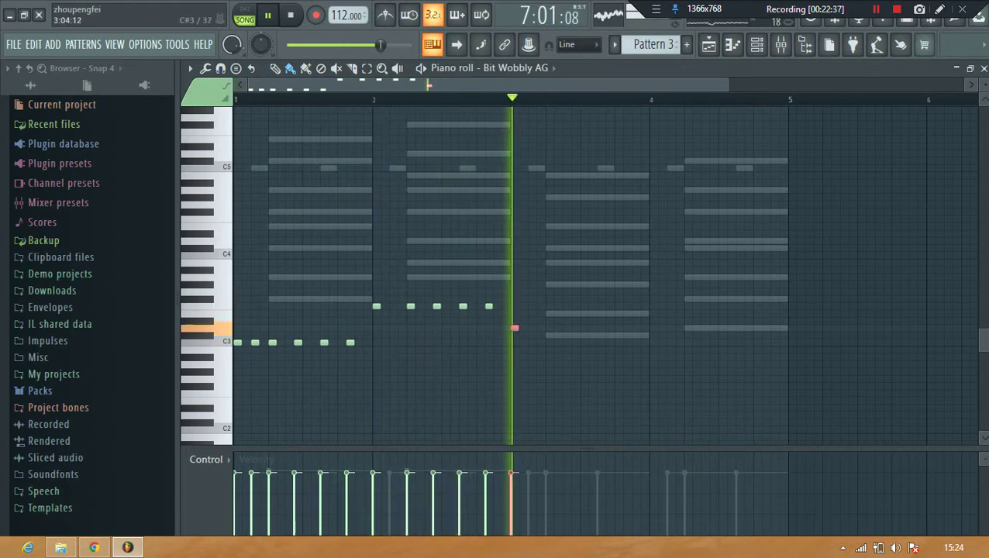
scroll(510, 131, "up", 6)
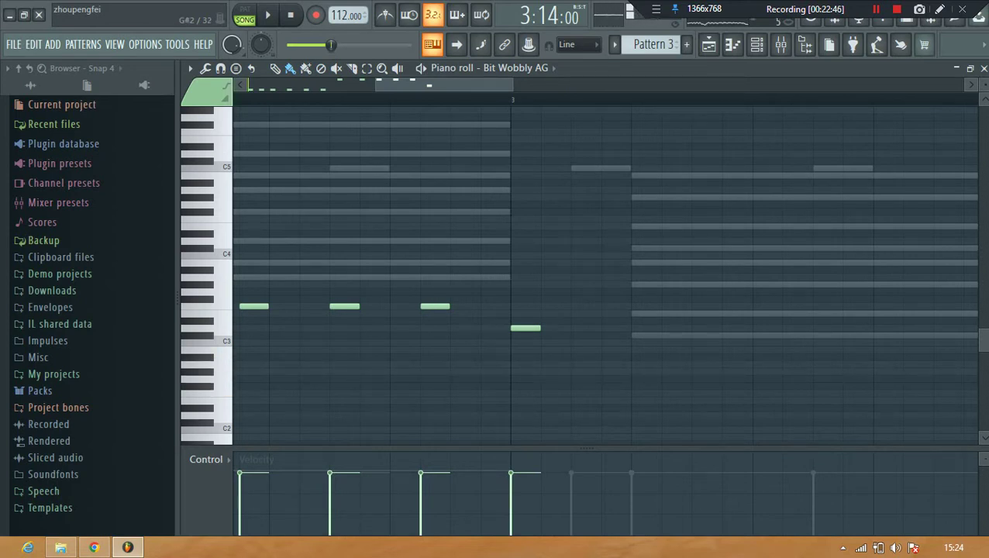
key("space")
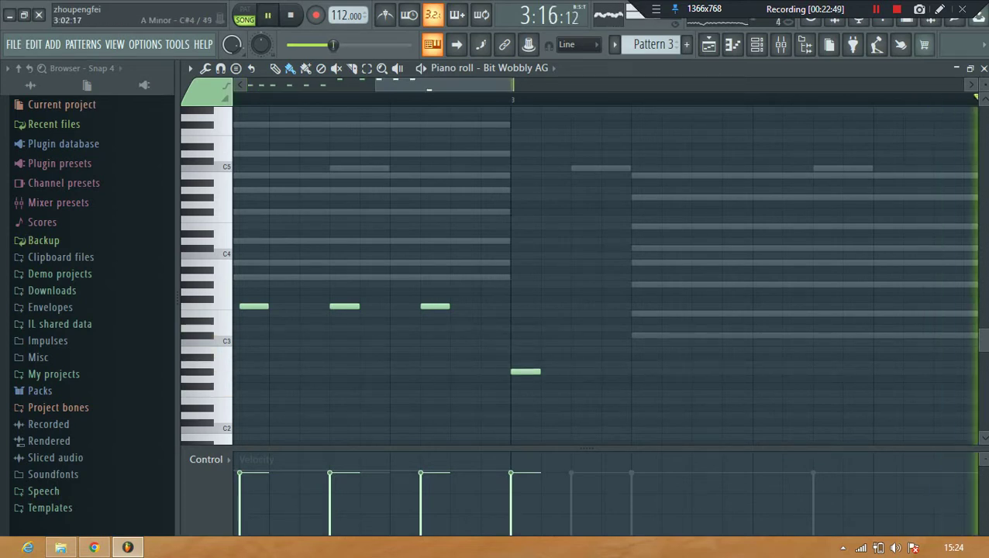
scroll(533, 325, "down", 5)
key("space")
key("space")
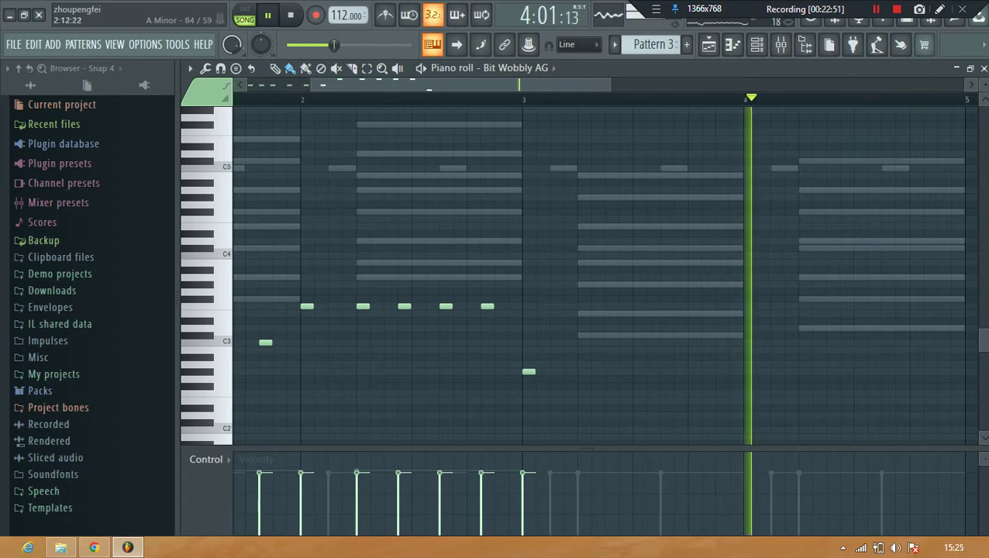
- Try a second G#2 note at step 4 of bar 3 and move the bar's first note up to B2
scroll(599, 261, "down", 2)
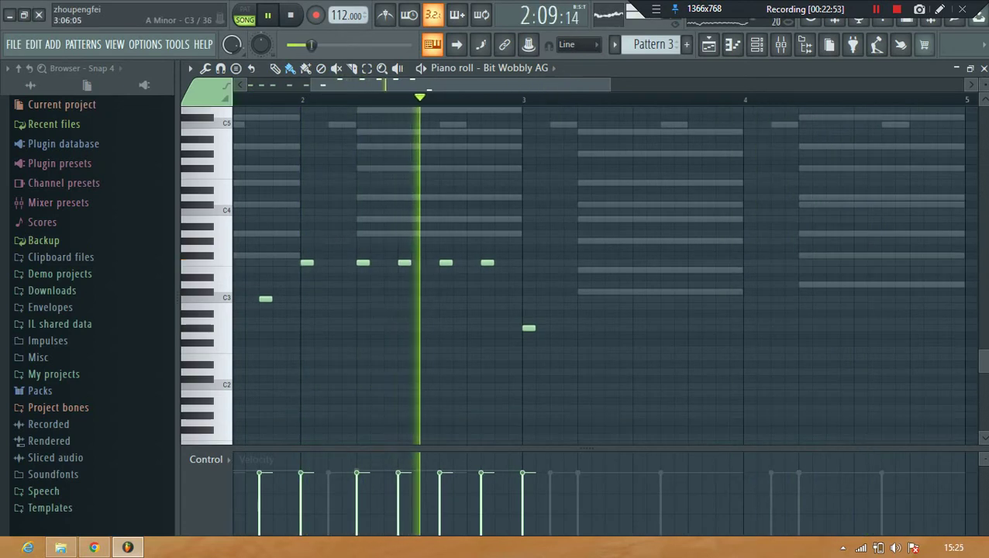
left_click(571, 328)
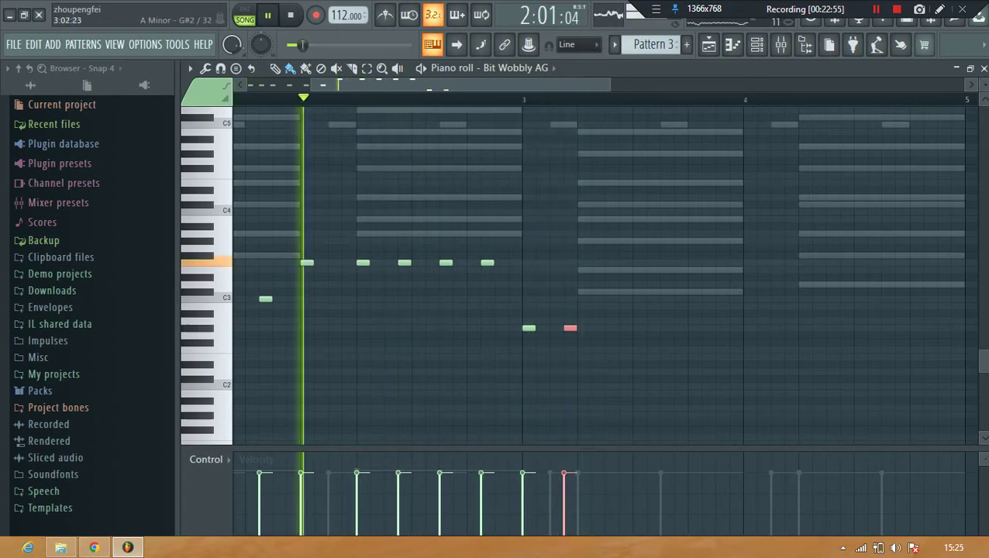
left_click_drag(528, 328, 529, 306)
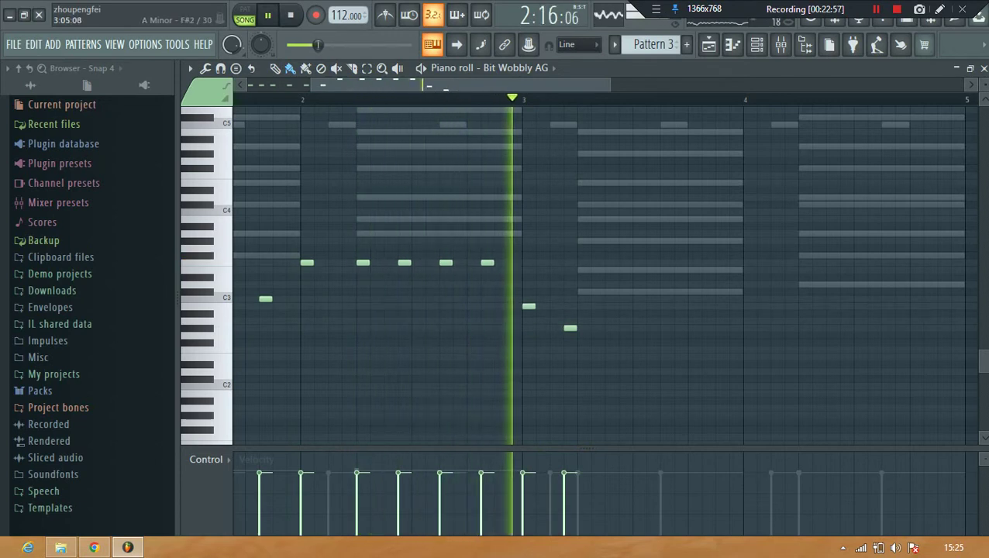
left_click_drag(528, 306, 570, 321)
key("space")
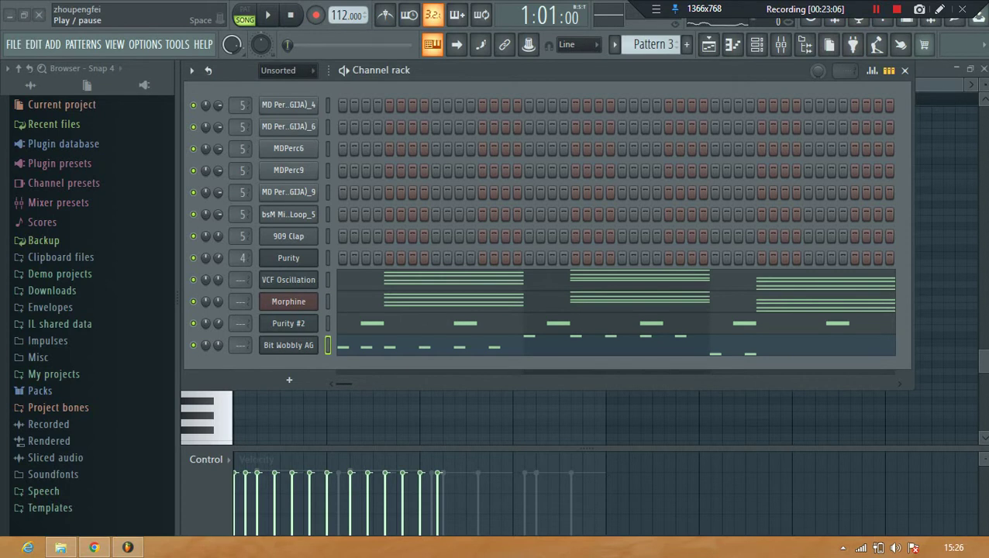
- Play the arrangement from the start and clear the two bar 3 notes in the Bit Wobbly AG piano roll
key("space")
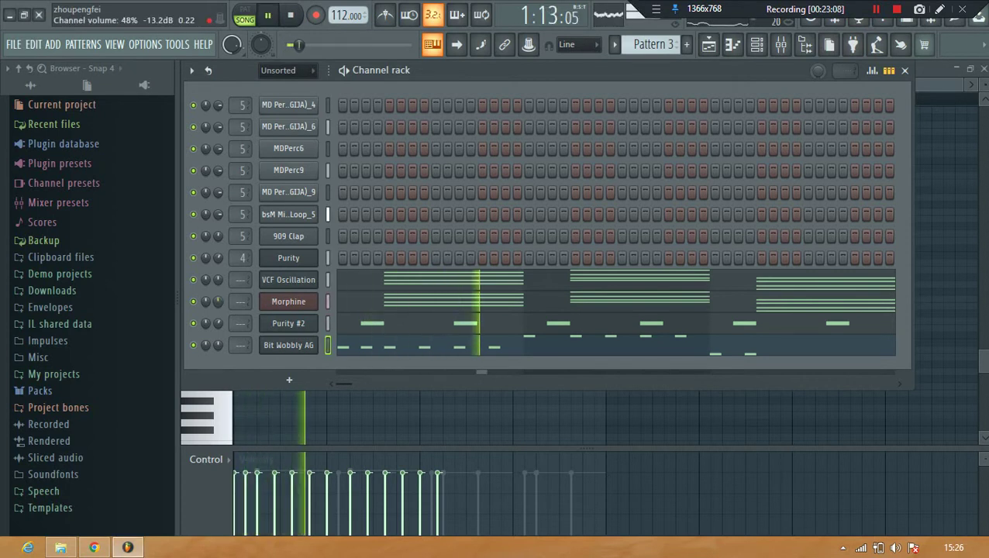
left_click(391, 345)
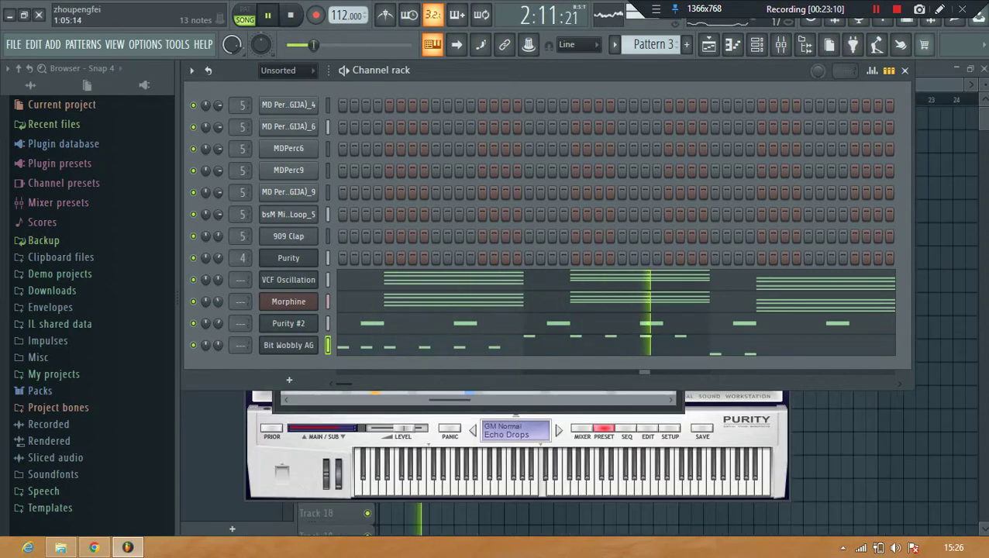
key("F7")
key("space")
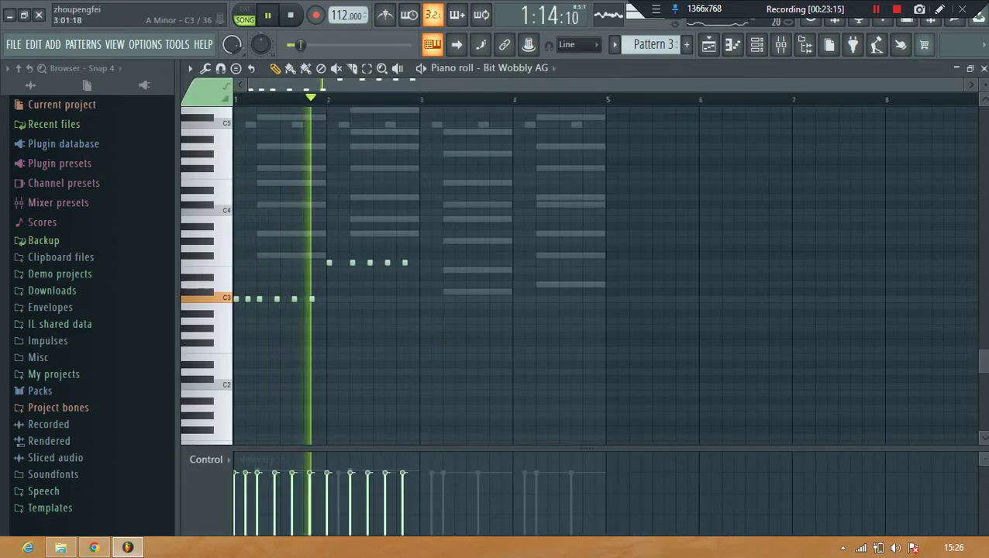
- Place a one-step D3 bass note at the start of bar 3 and lower it to B2
left_click(422, 284)
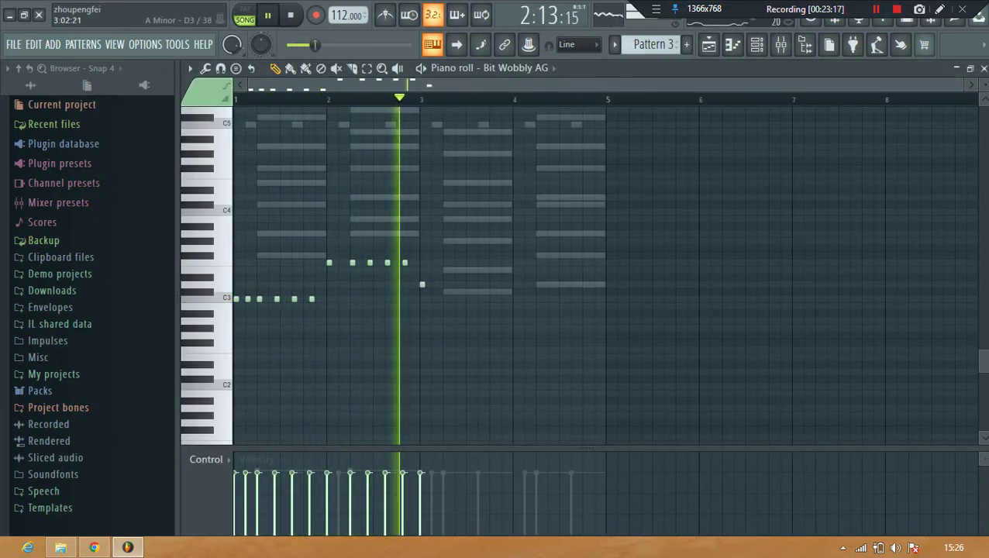
scroll(421, 284, "up", 3)
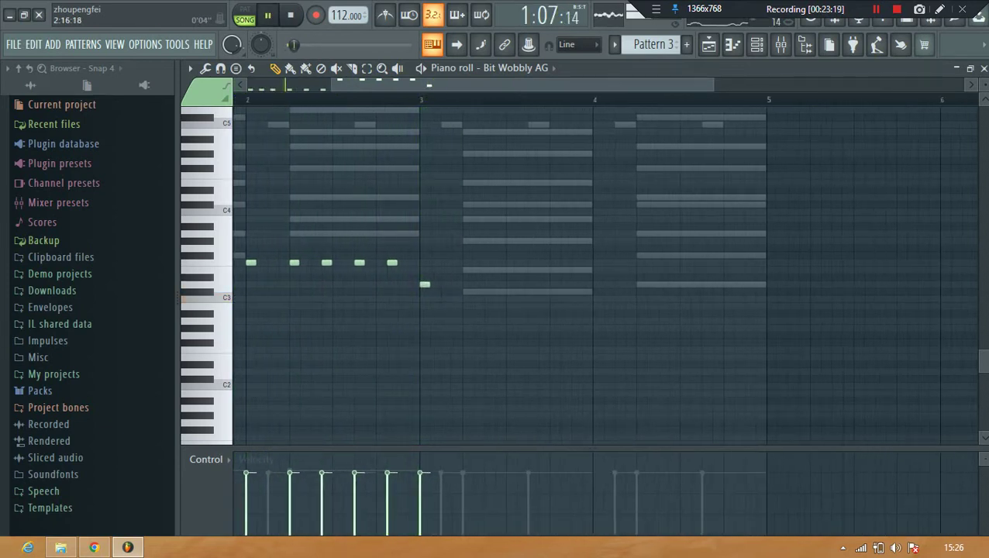
left_click_drag(425, 284, 425, 292)
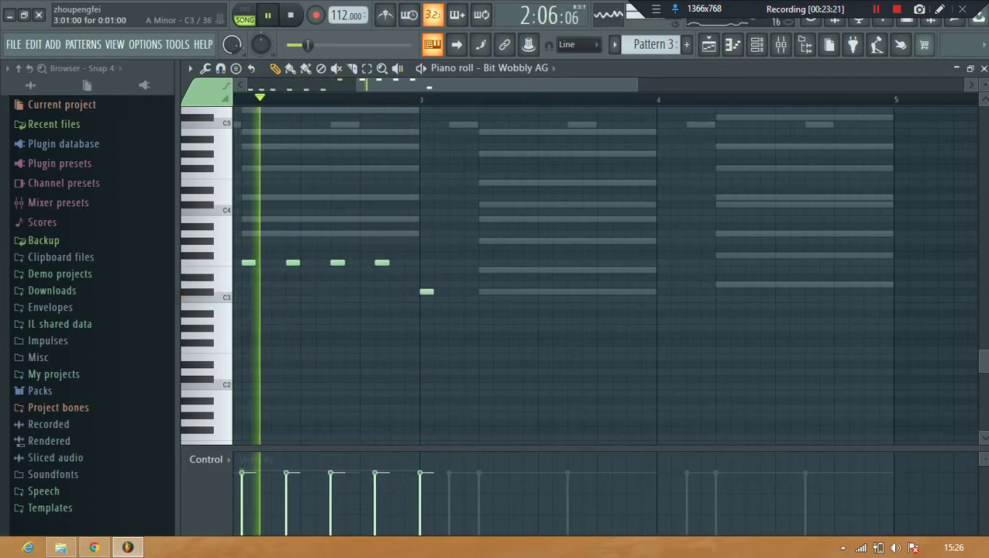
left_click(467, 285)
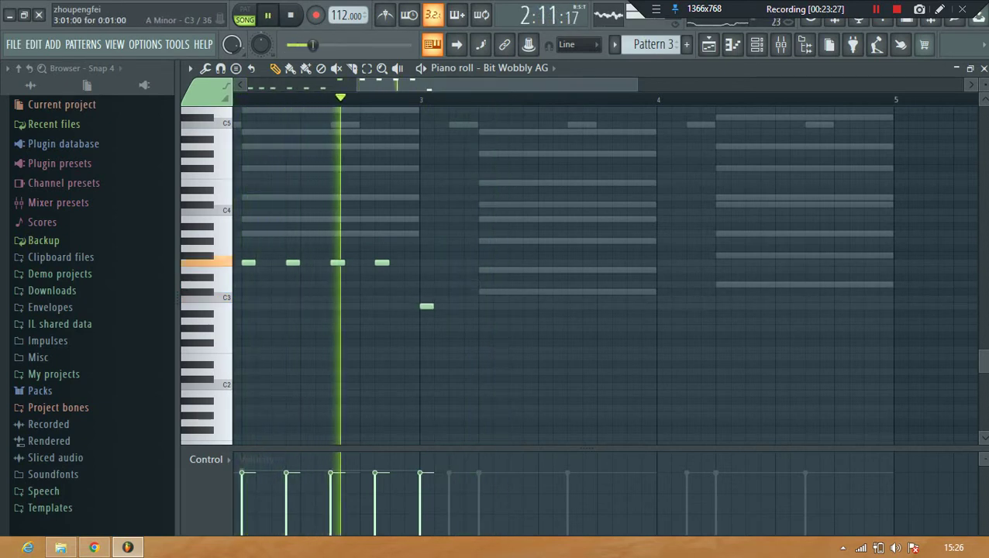
- Add one-step B2 bass notes at steps 5, 8, 11 and 14 of bar 3, checking them against playback
left_click(468, 306)
key("space")
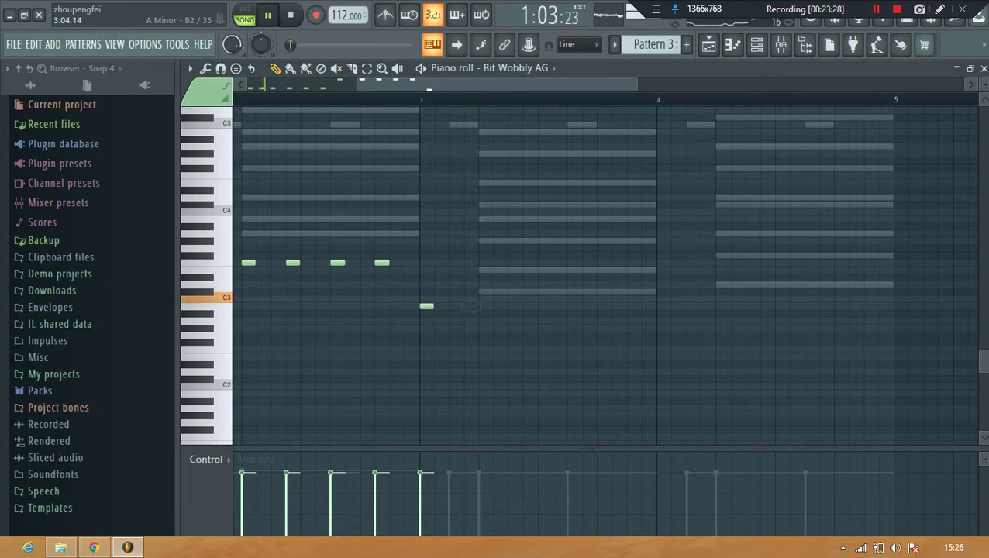
left_click(345, 99)
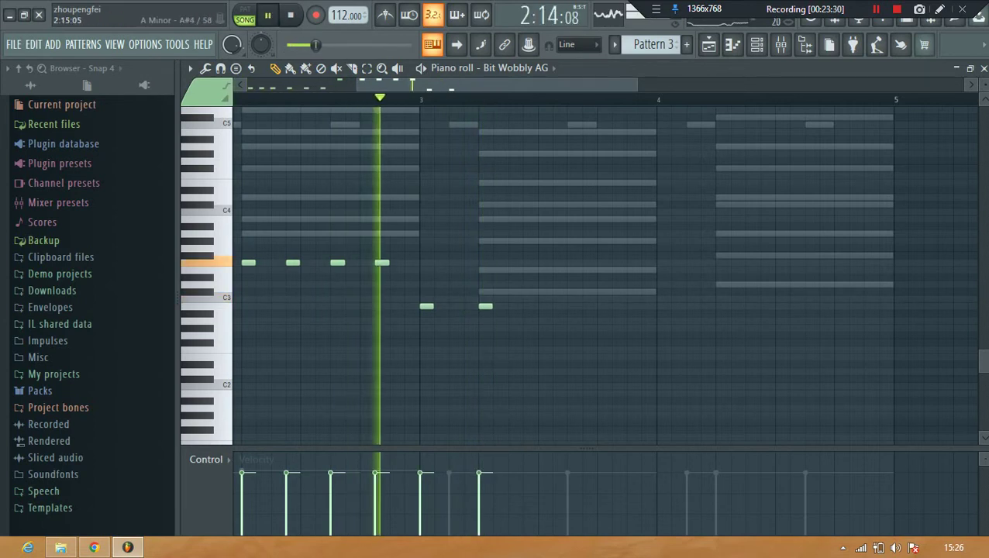
left_click(515, 313)
key("space")
right_click(515, 313)
key("space")
left_click(530, 306)
left_click(574, 299)
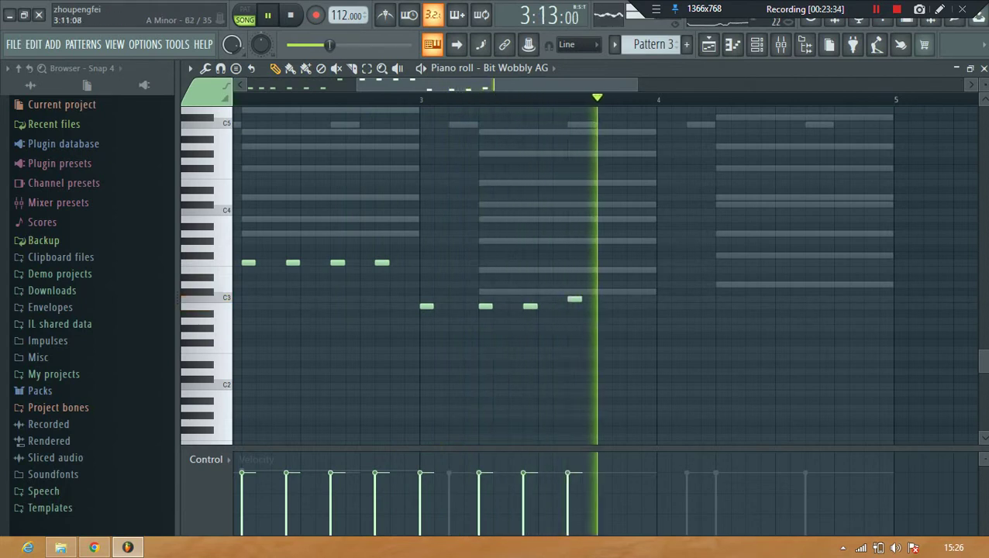
left_click(619, 306)
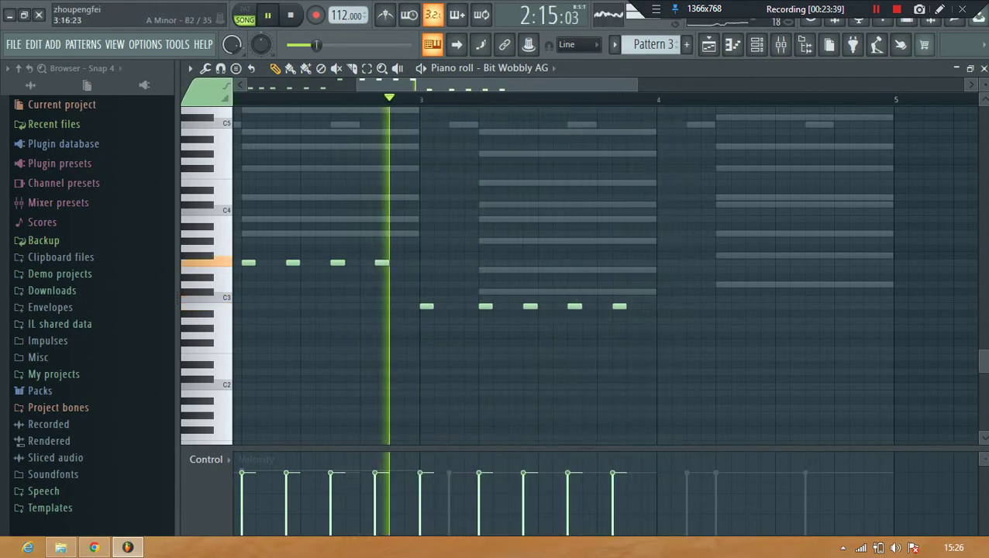
- Place a one-step bass note at the start of bar 4 and settle its pitch on D#3
scroll(666, 289, "down", 2)
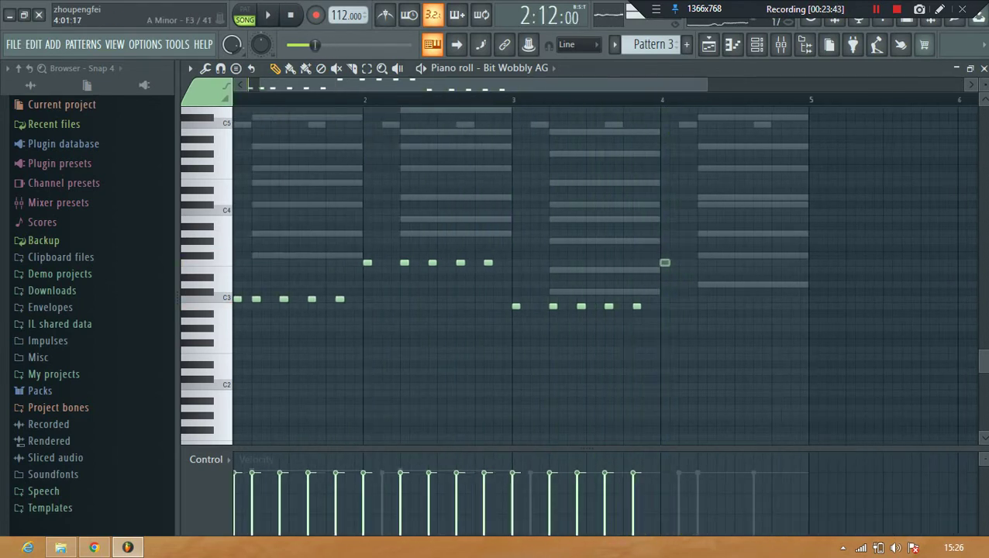
left_click(664, 241)
left_click(692, 233)
right_click(664, 241)
left_click(665, 277)
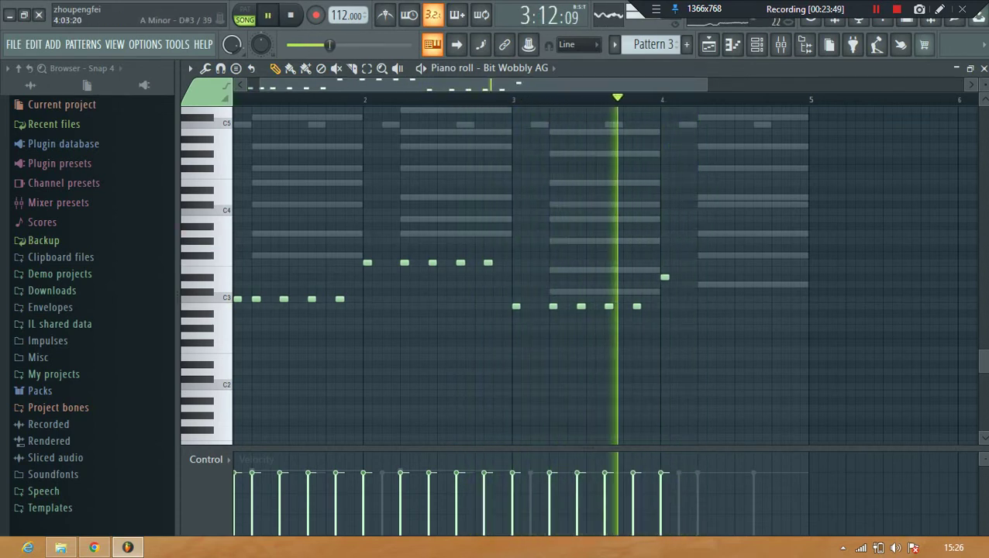
- Add one-step D#3 bass notes at steps 5, 8, 11 and 14 of bar 4 while checking playback
left_click(701, 277)
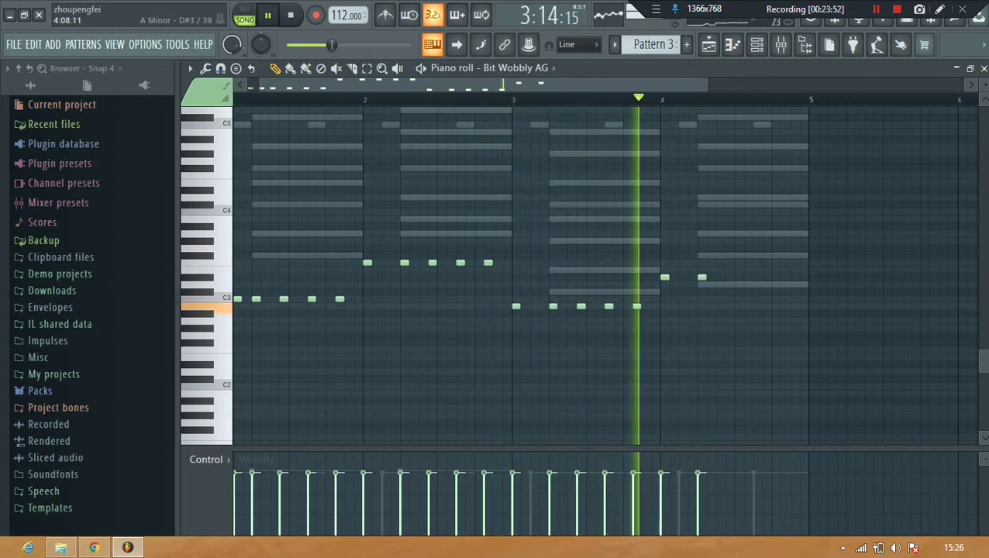
left_click(729, 277)
key("space")
left_click(757, 277)
key("space")
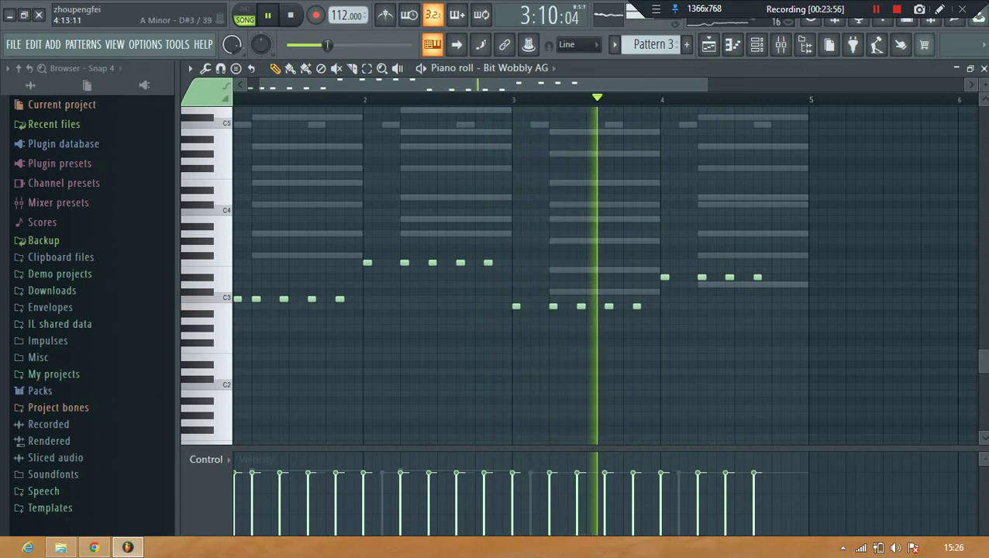
left_click(785, 276)
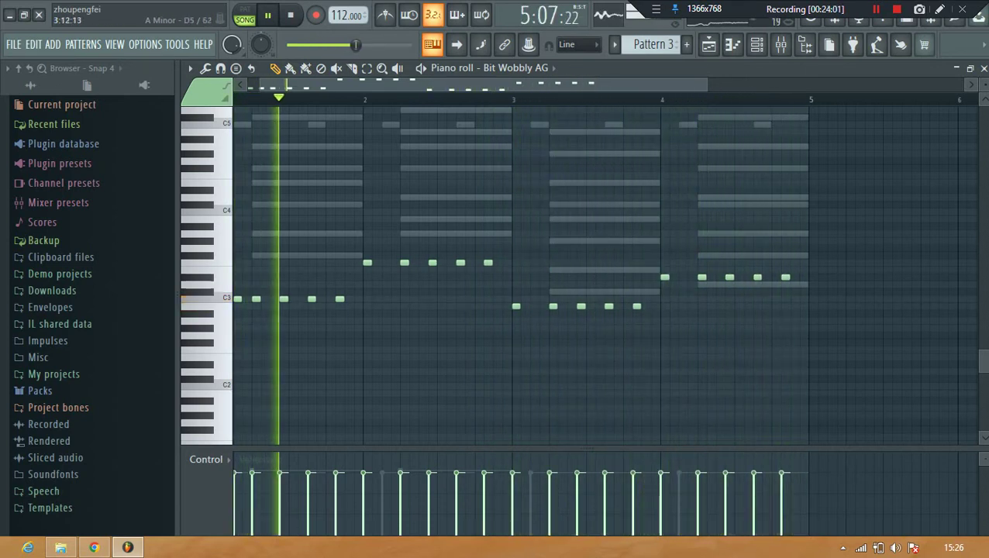
- Select all five bar 4 notes of the Bit Wobbly AG bass line and lower them one semitone to D3
scroll(605, 276, "down", 3)
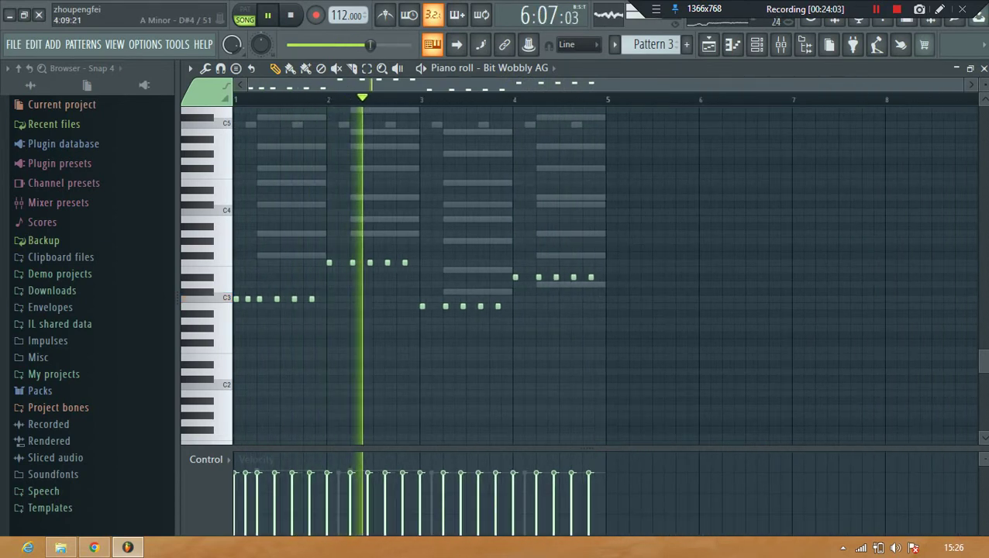
scroll(605, 271, "down", 2)
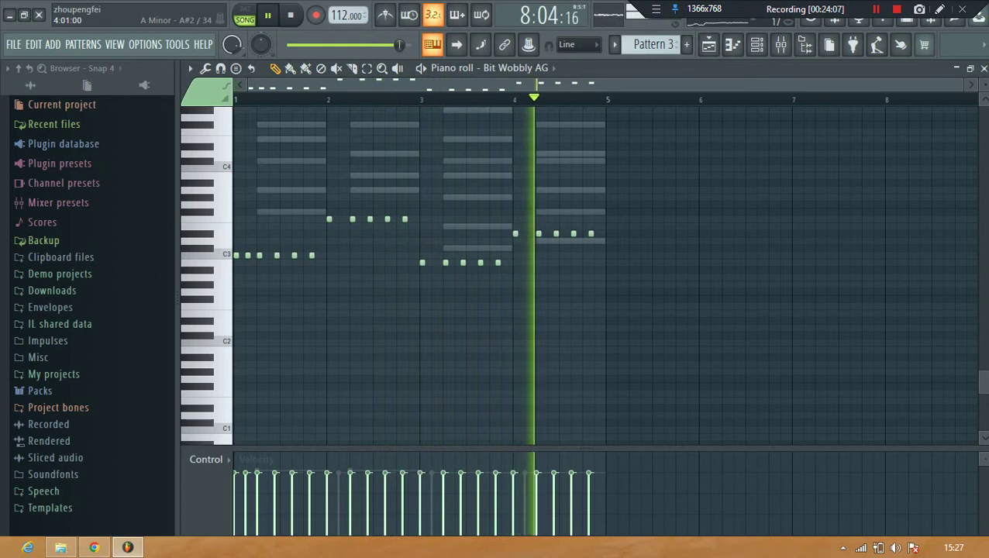
left_click(367, 68)
left_click_drag(505, 248, 713, 225)
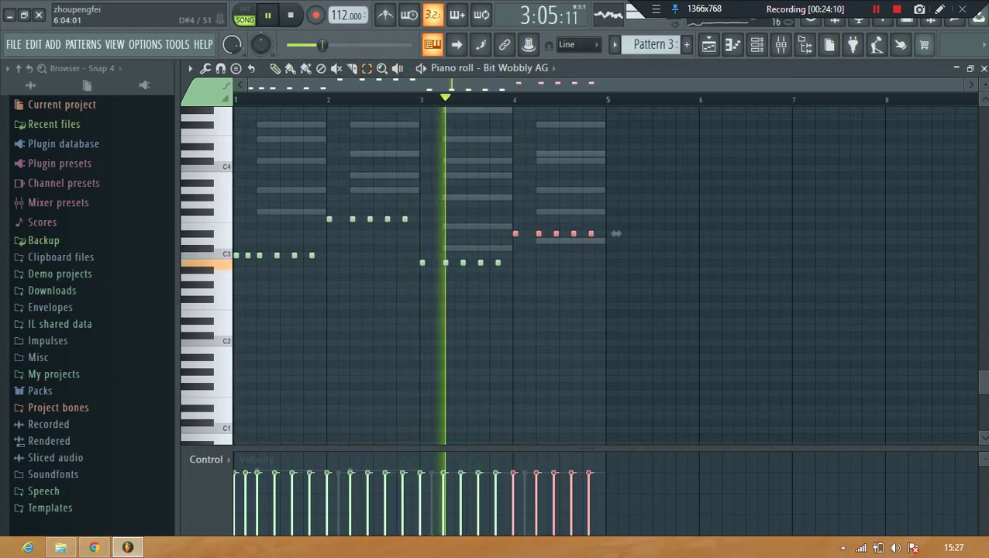
key("shift+Down")
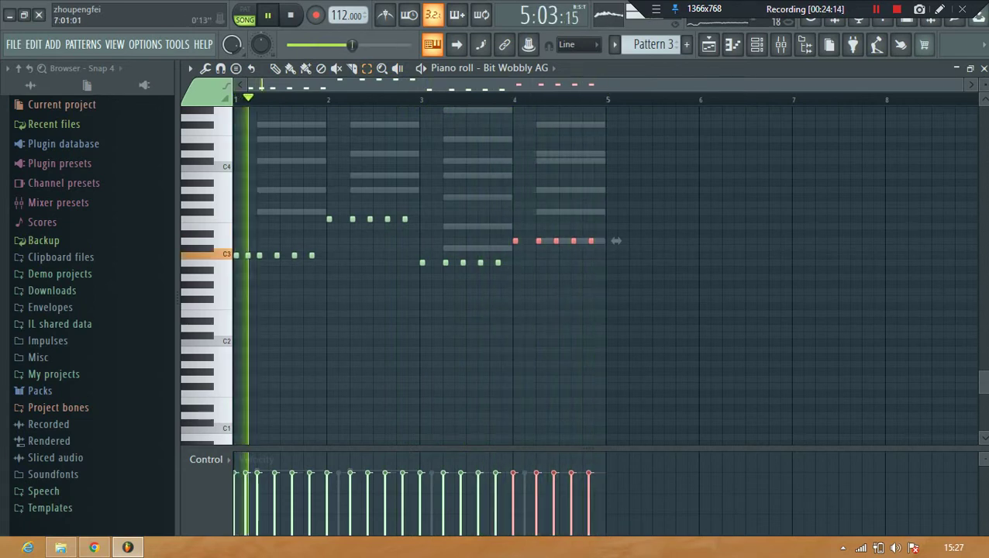
- Mute the Bit Wobbly AG channel in the Channel rack and add a new GMS synth channel
key("F6")
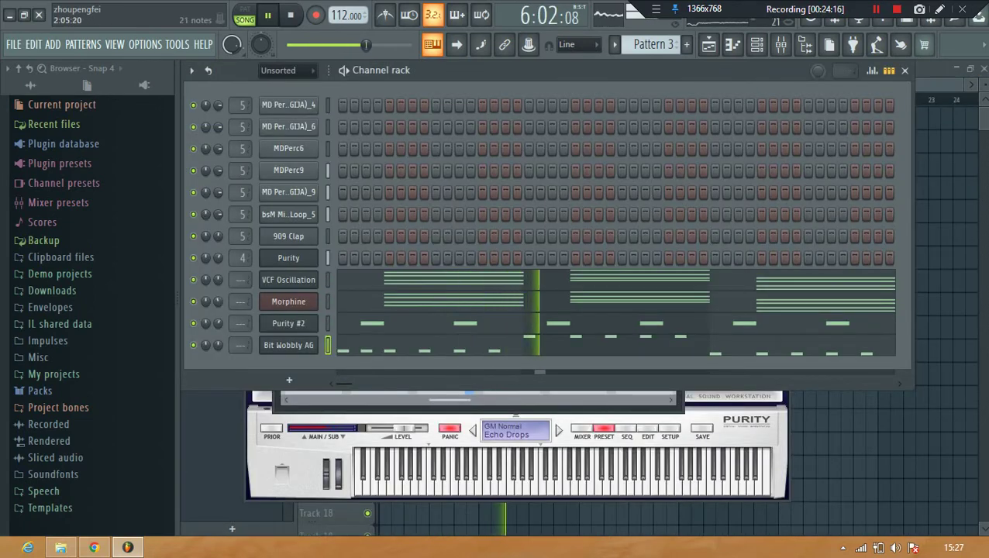
left_click(290, 379)
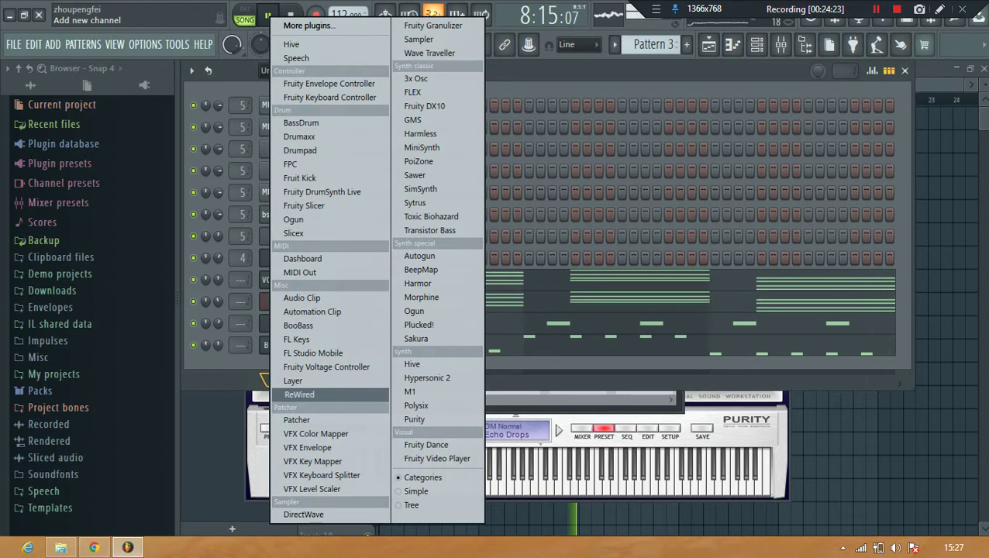
key("Escape")
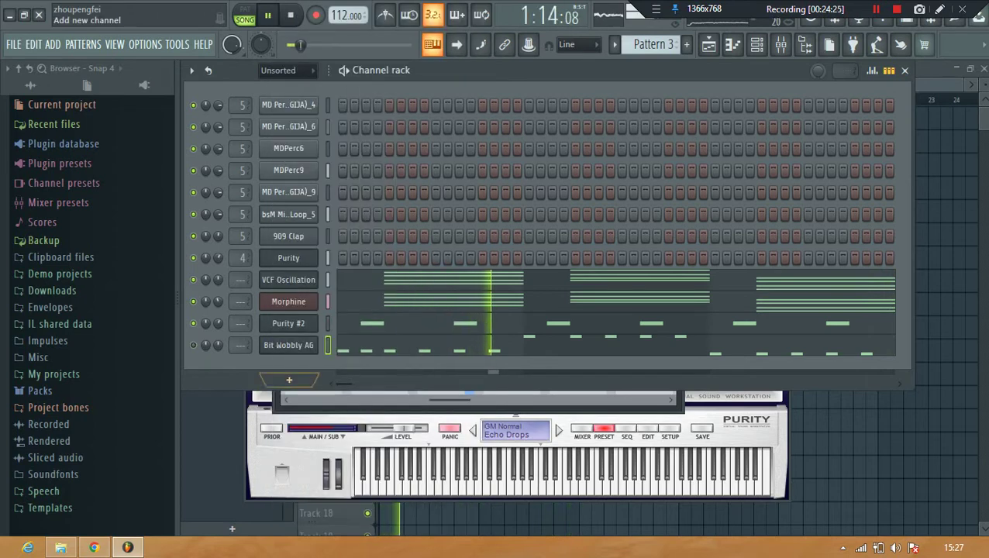
left_click(289, 379)
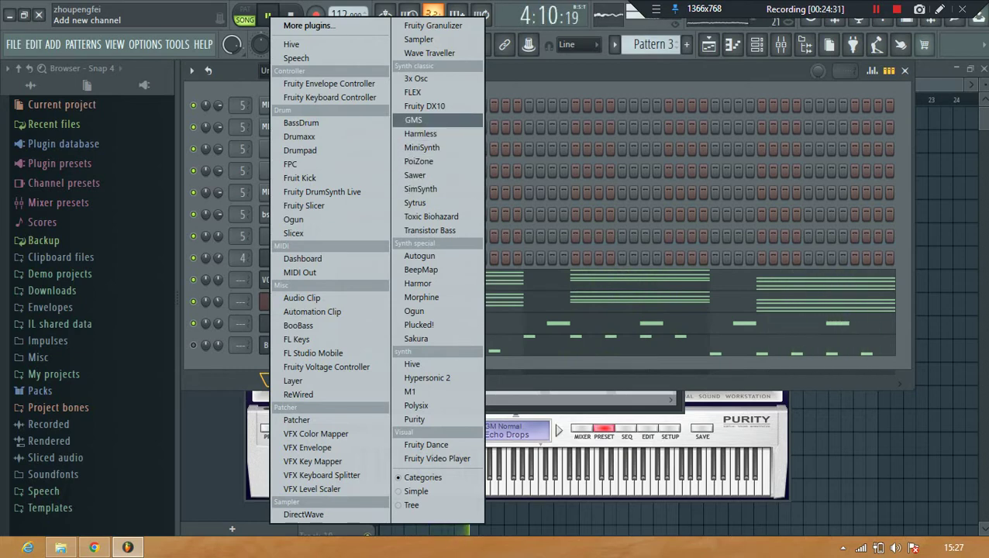
left_click(413, 119)
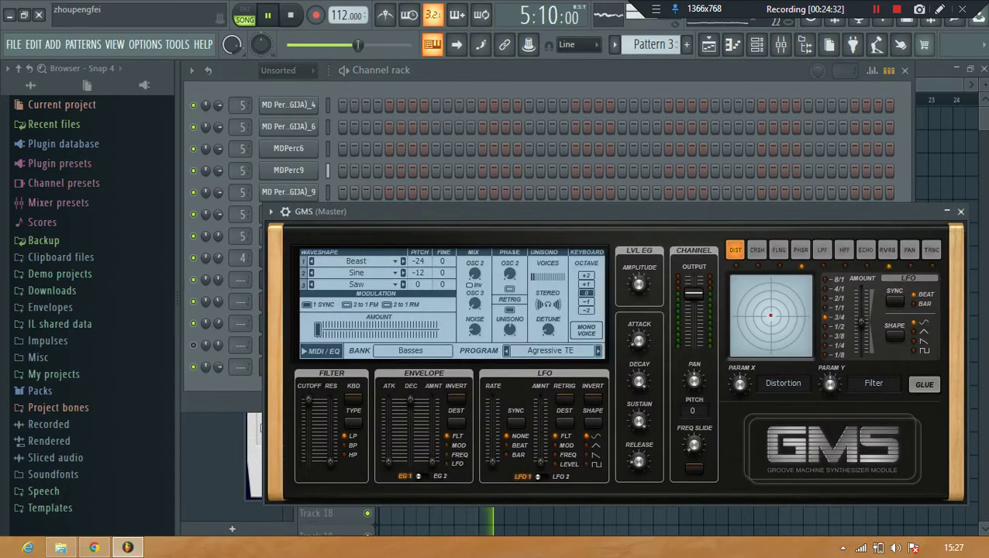
- Load a preset from the Leads & Synths bank into GMS and return to the Channel rack
left_click(551, 351)
left_click(528, 330)
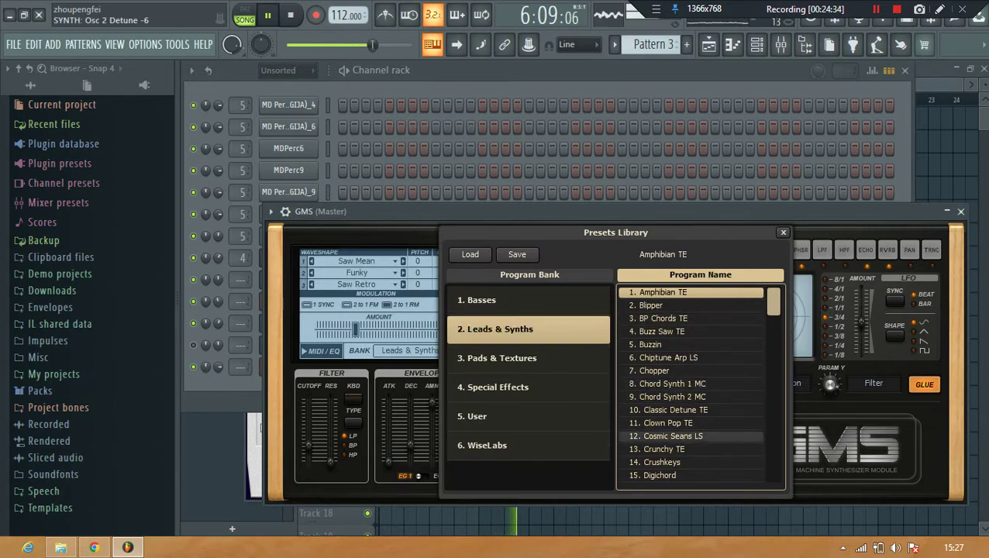
left_click(235, 390)
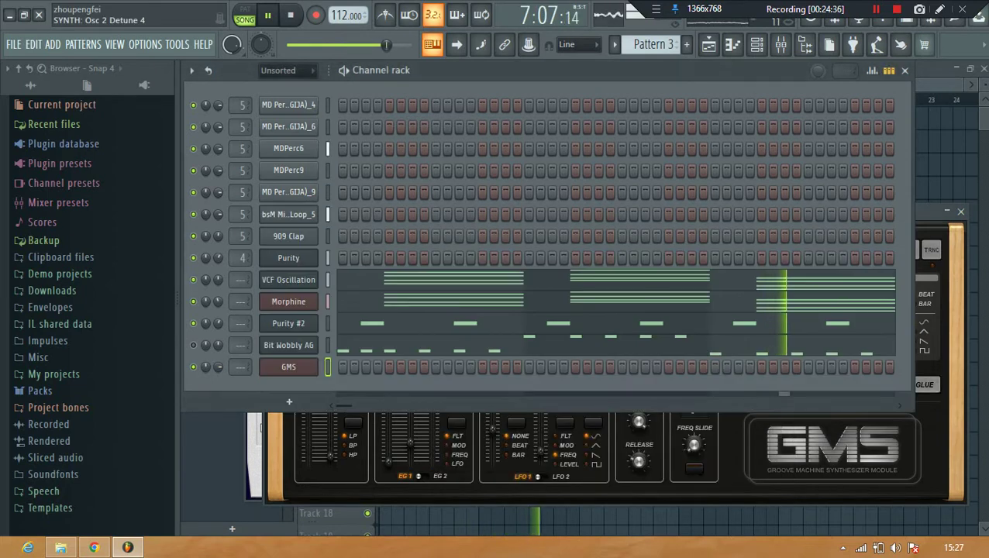
- Copy the Purity #2 channel's notes and paste them into the GMS channel
right_click(288, 367)
left_click(289, 347)
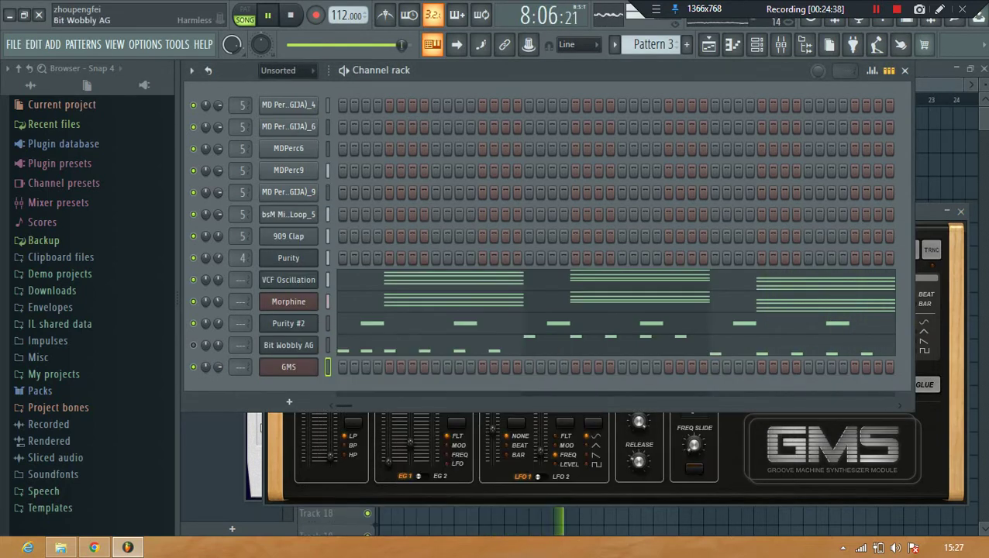
right_click(289, 324)
left_click(480, 338)
right_click(289, 368)
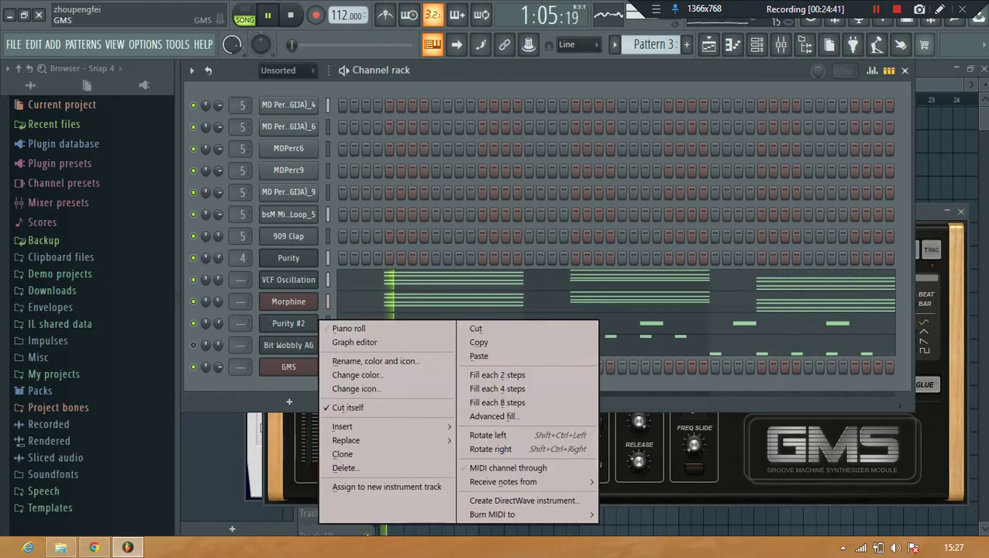
left_click(480, 356)
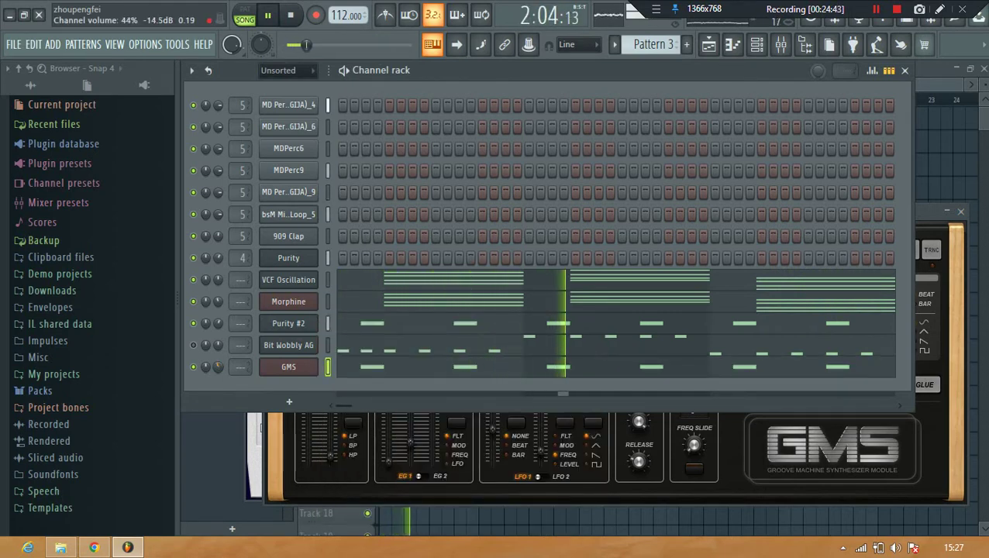
- Lower all GMS notes to B4 in the piano roll and duplicate them four steps later to double the rhythm
left_click(397, 368)
scroll(395, 364, "up", 3)
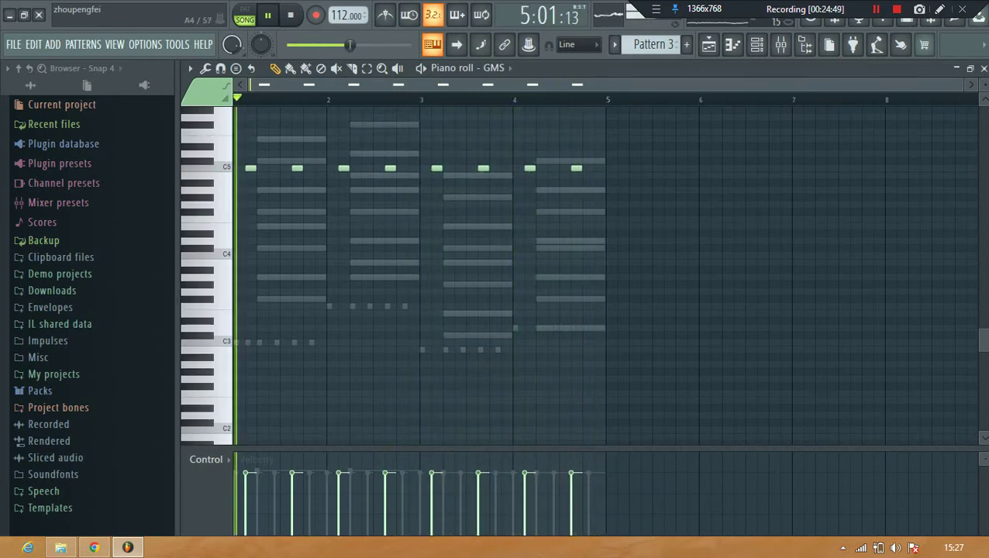
key("shift+Down")
key("shift+Down")
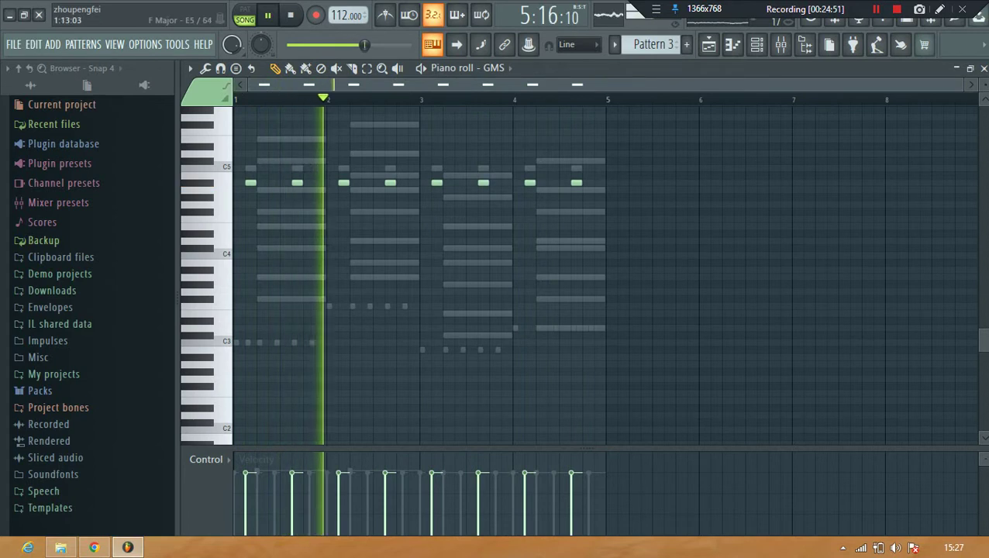
key("shift+Up")
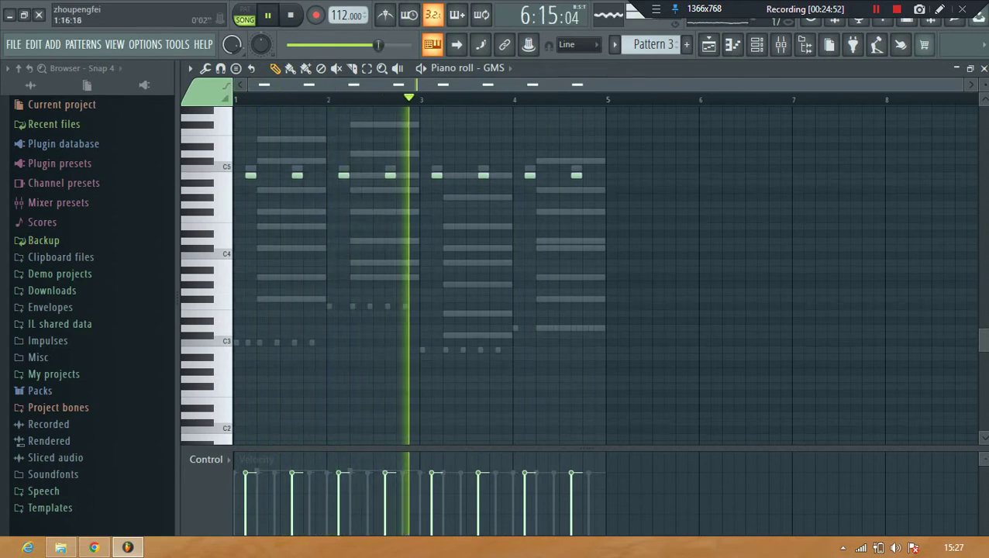
left_click_drag(269, 155, 611, 206)
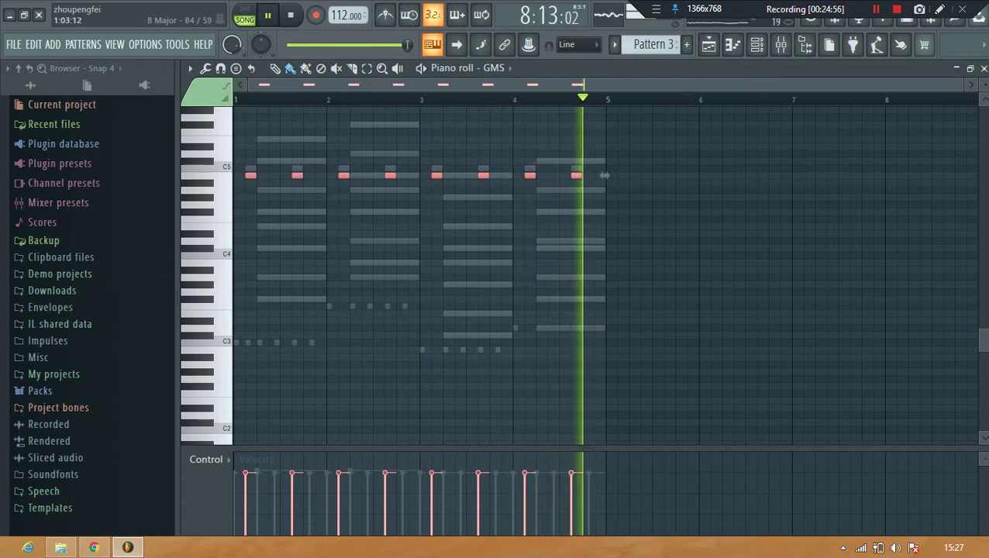
left_click_drag(248, 175, 269, 175)
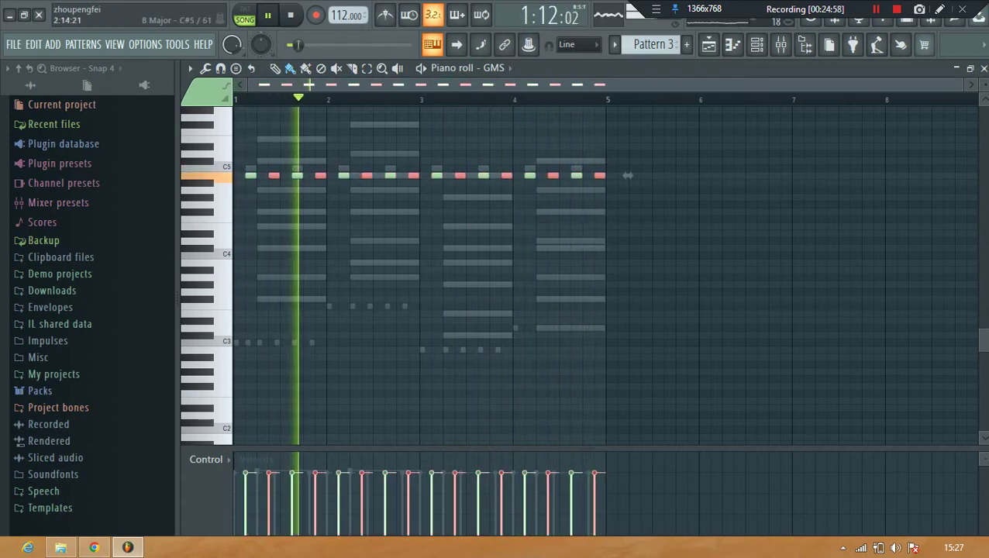
- Mute the Purity #2 channel and raise all GMS notes to D#5 in the piano roll
left_click(957, 68)
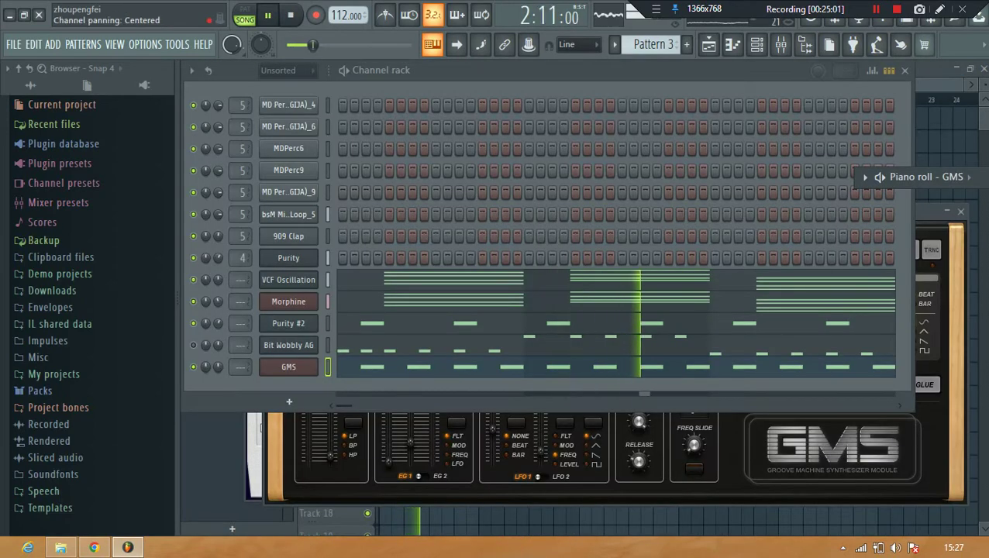
key("F7")
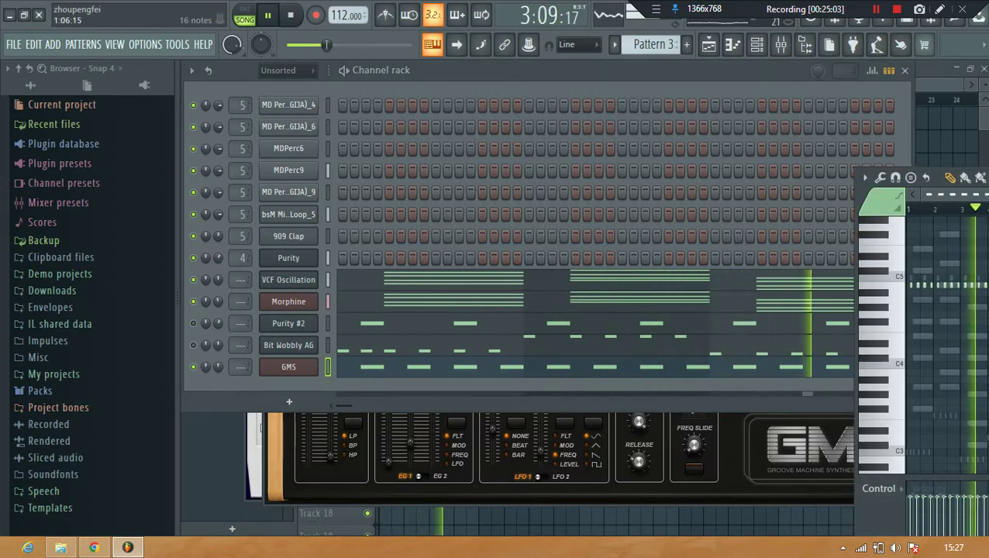
key("Return")
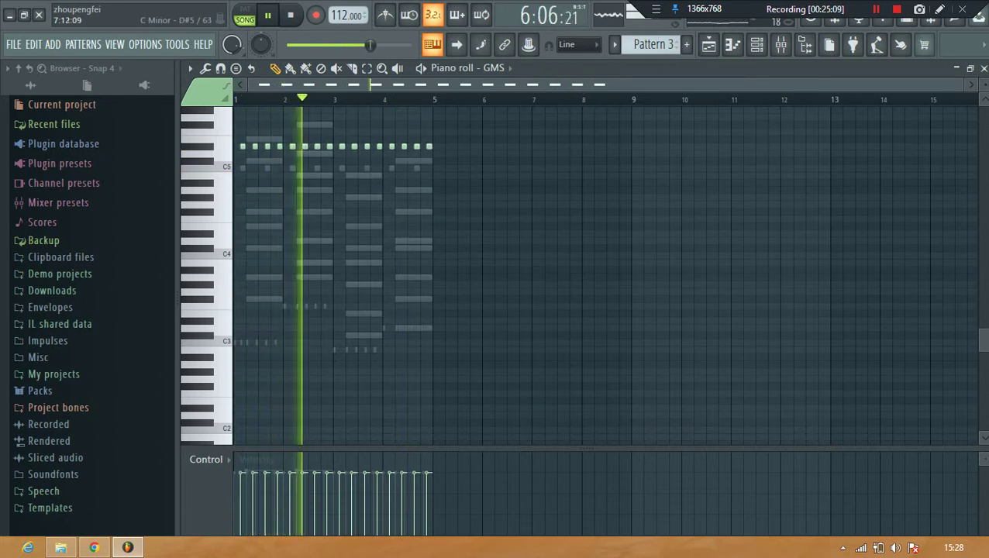
left_click(984, 68)
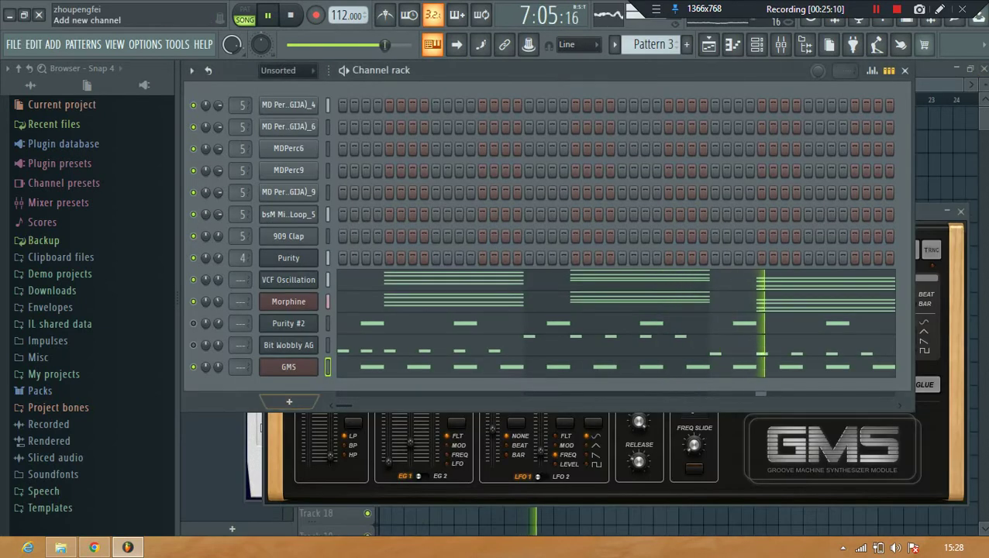
- Add a Fruity DX10 synth channel below GMS in the Channel rack
left_click(289, 402)
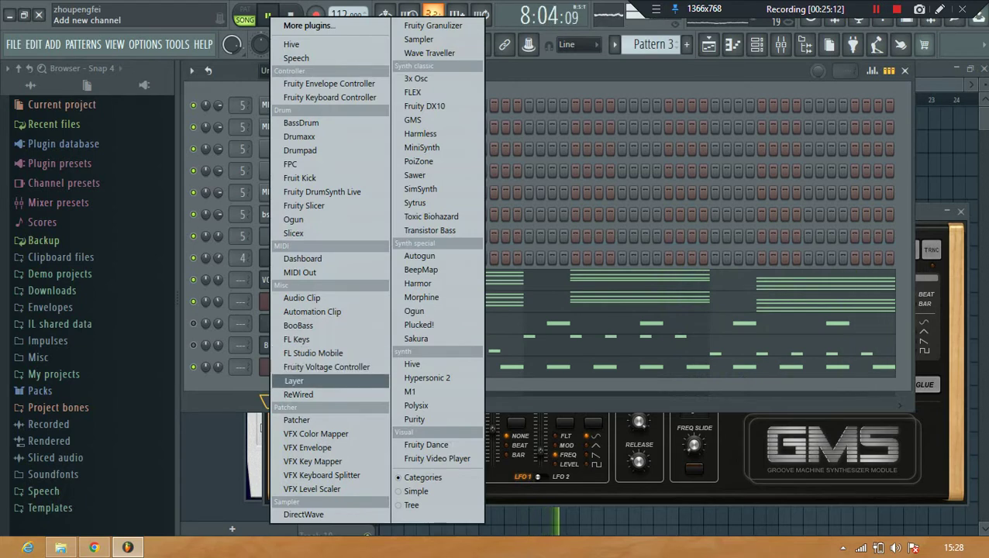
left_click(266, 401)
left_click(286, 399)
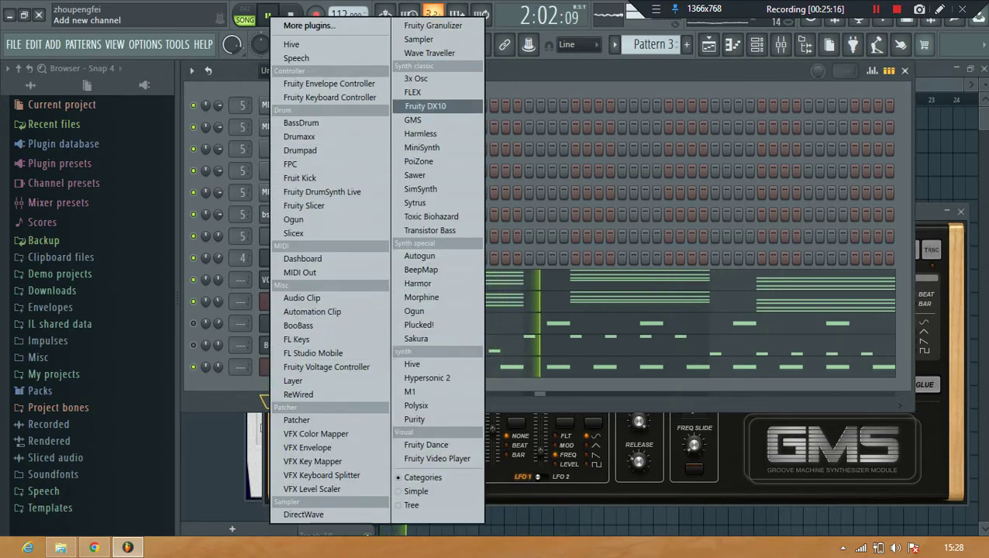
left_click(425, 105)
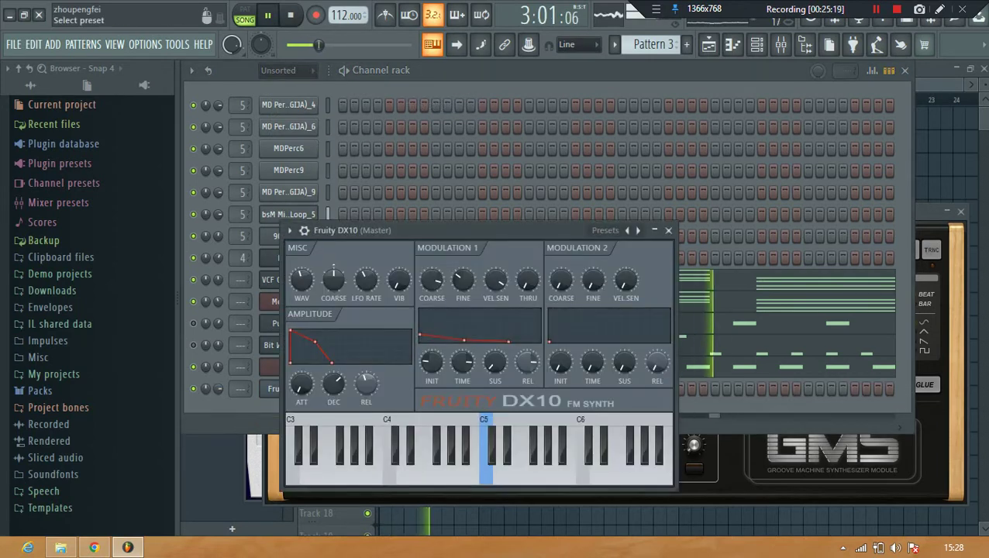
- Try the FM Sub preset on the Fruity DX10 synth, then load its eFlute preset
left_click(606, 230)
left_click(636, 211)
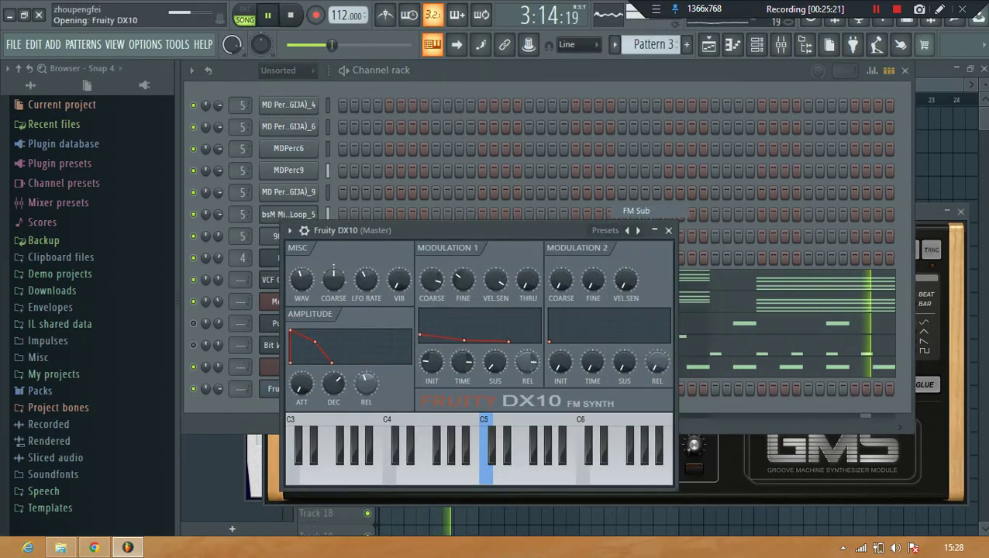
left_click(606, 230)
left_click(628, 169)
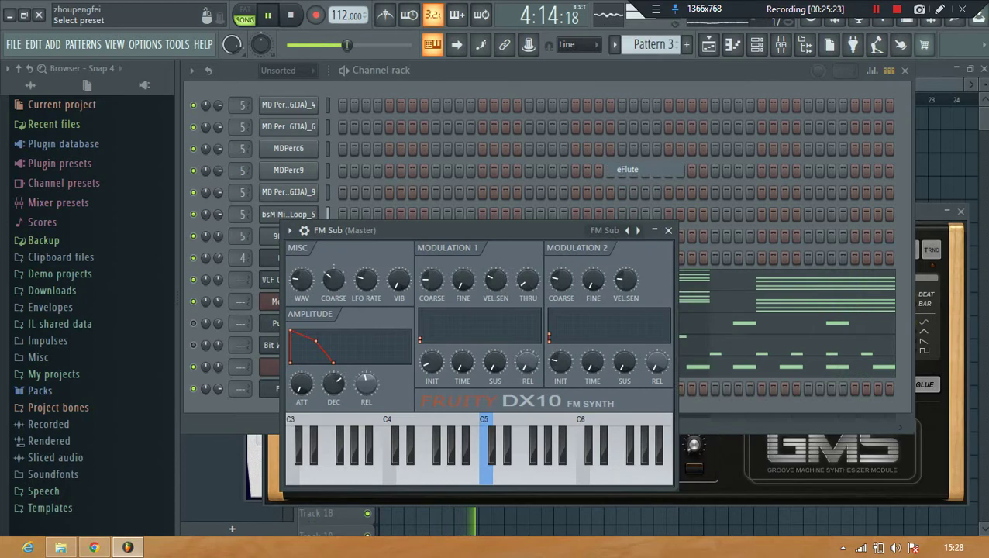
- Copy the lowest note of each Morphine chord and paste the four notes into the eFlute channel's piano roll
left_click(270, 390)
right_click(325, 386)
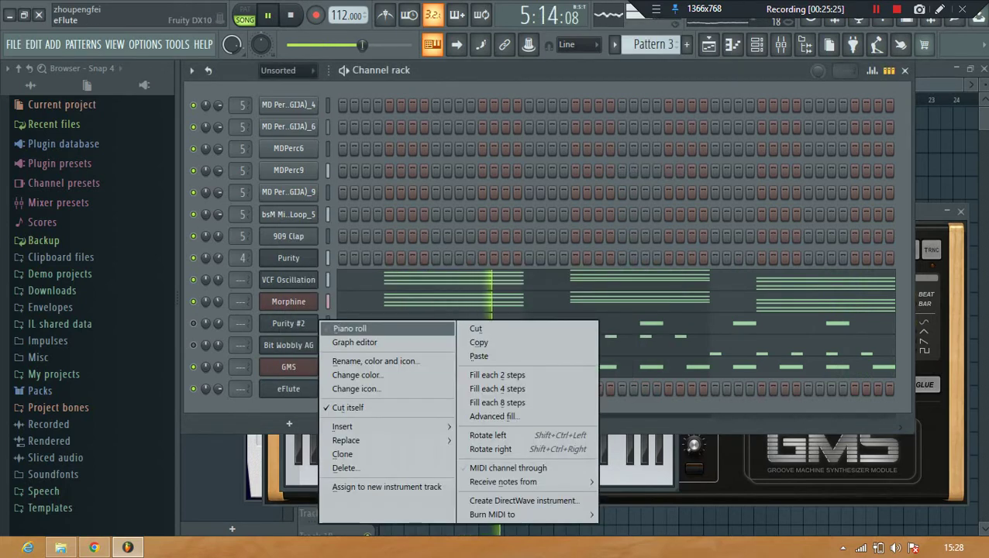
left_click(345, 386)
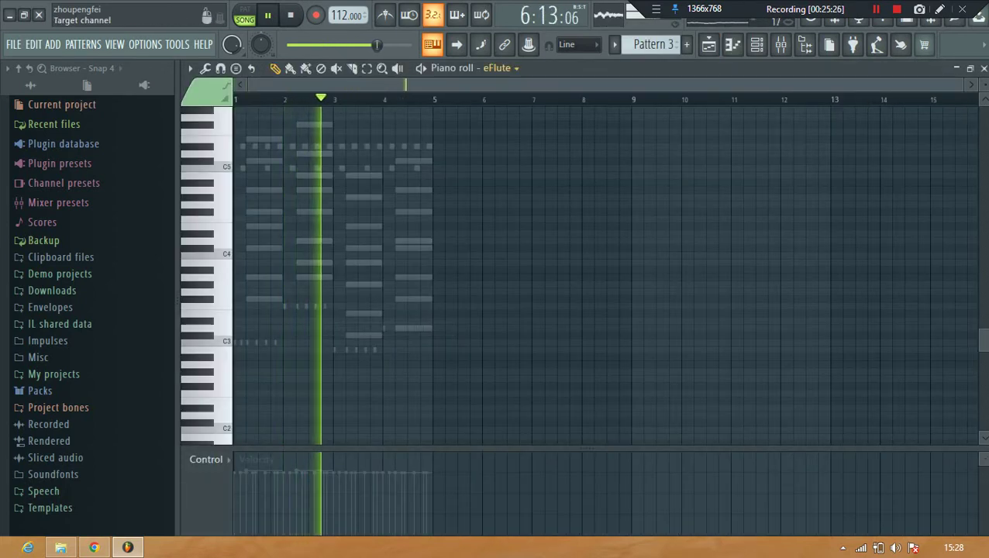
scroll(498, 68, "up", 1)
scroll(491, 68, "down", 1)
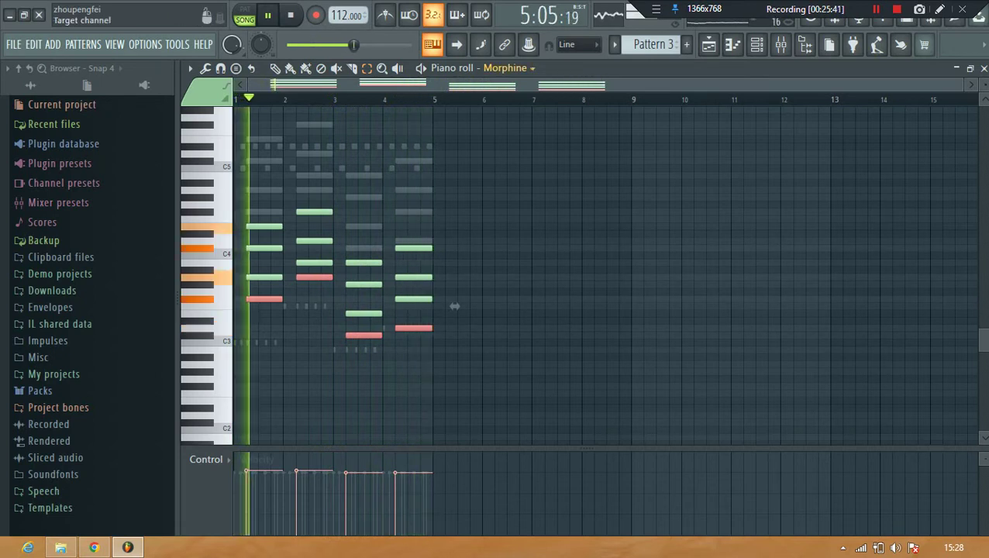
left_click(506, 68)
left_click(523, 329)
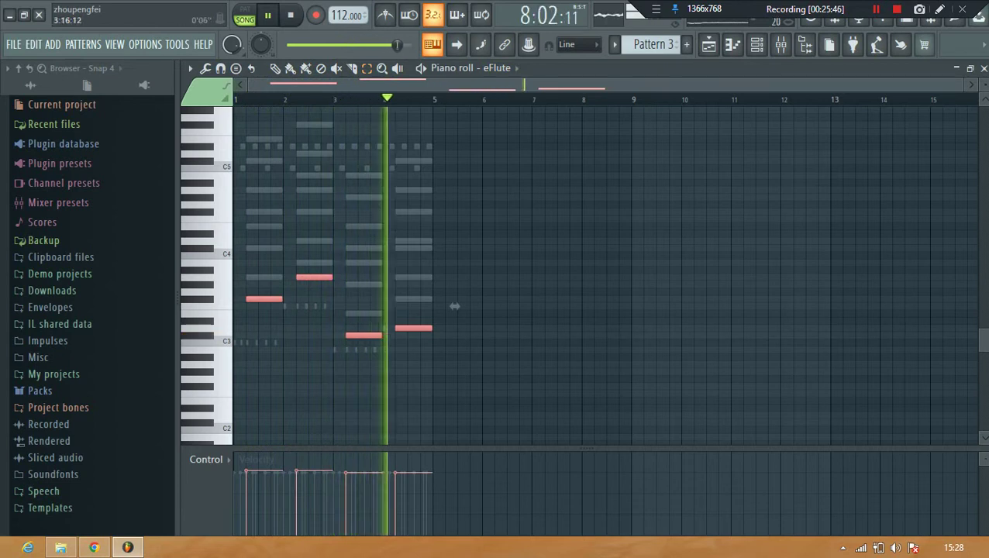
- Mute the Morphine channel in the Channel rack and reopen the eFlute piano roll maximized
key("F6")
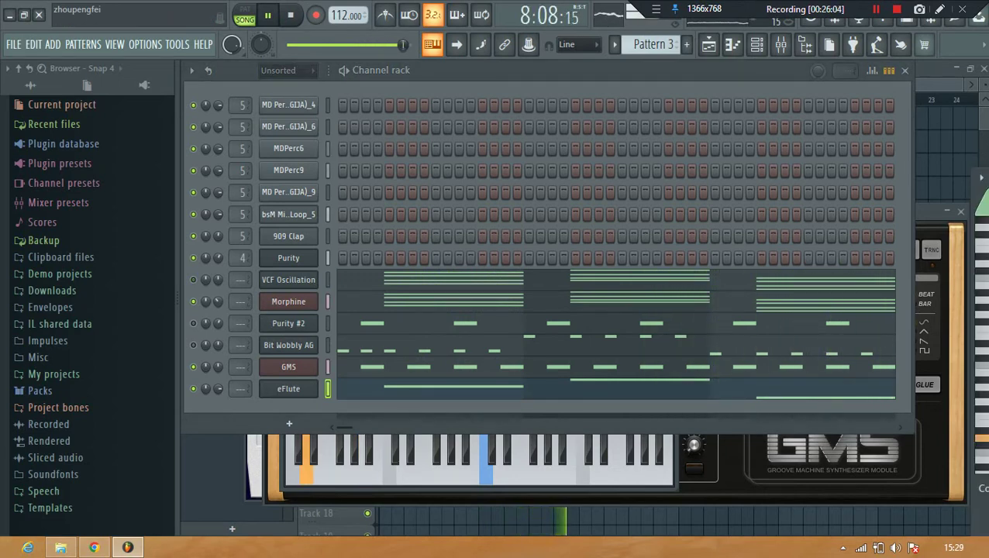
key("F7")
left_click(194, 301)
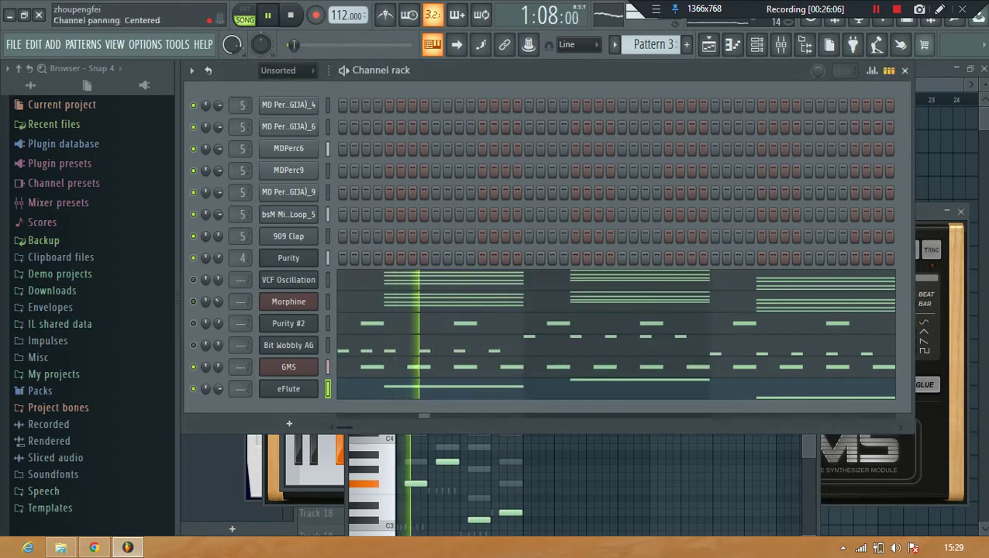
key("F7")
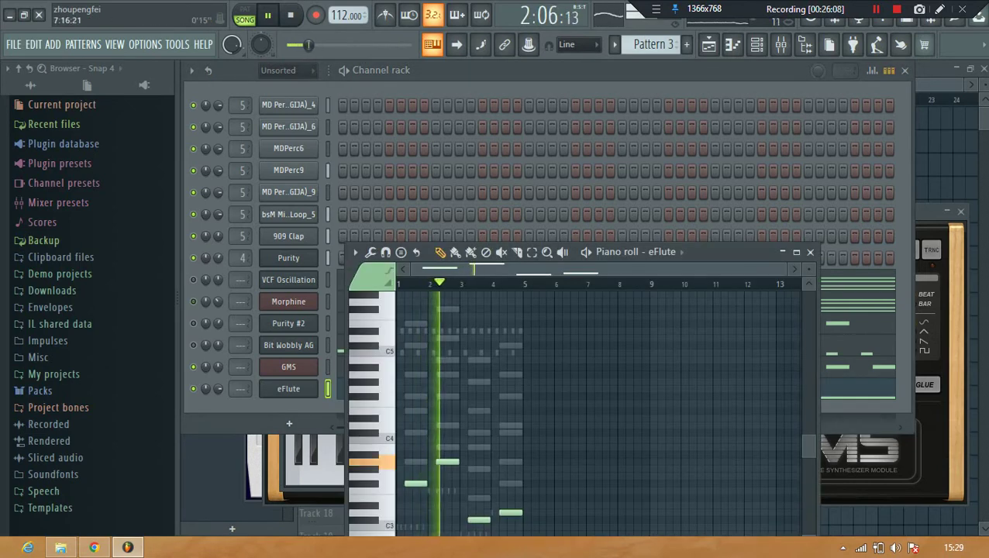
left_click(796, 252)
scroll(445, 234, "down", 1)
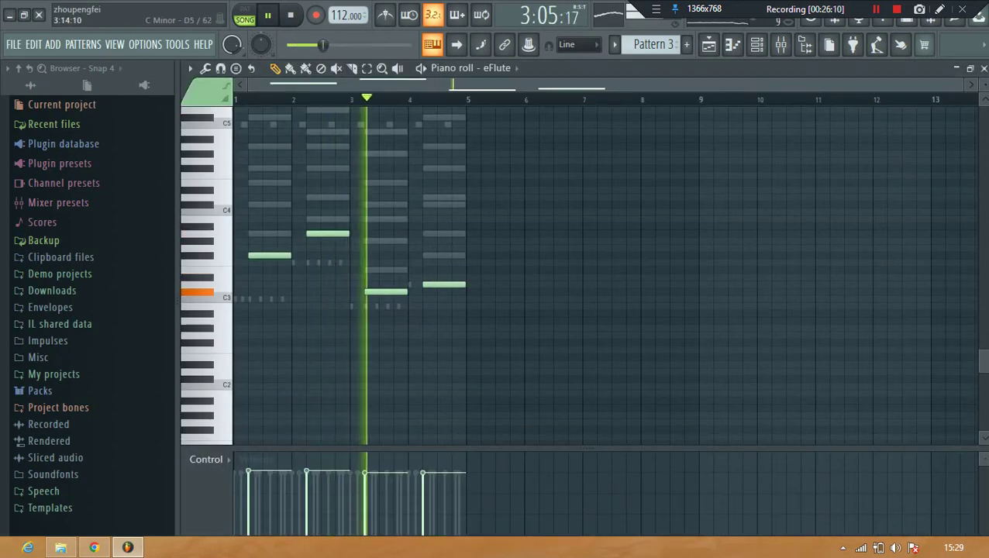
scroll(340, 233, "up", 3)
left_click_drag(409, 84, 334, 84)
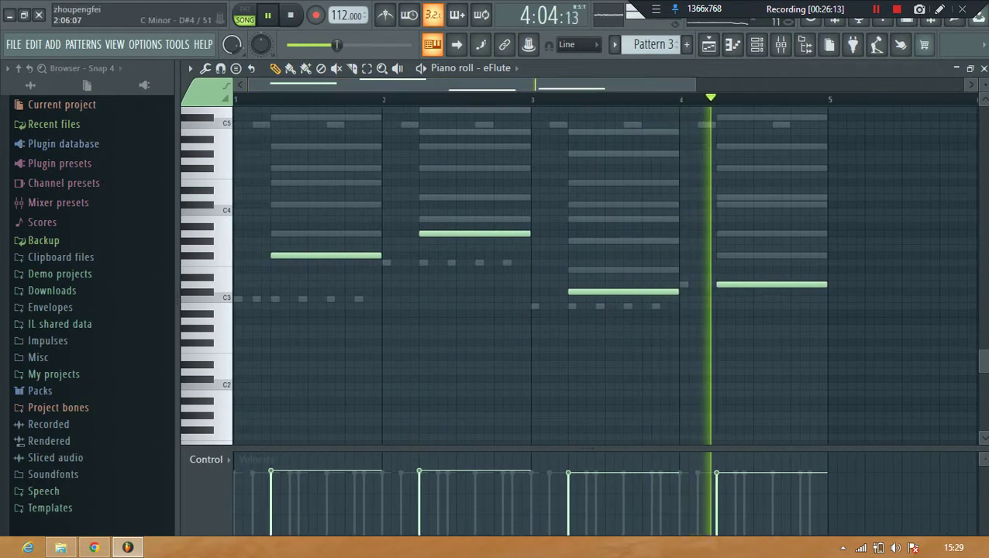
- Try to start the first two eFlute notes earlier, stretching the first one to fill bar 1
key("space")
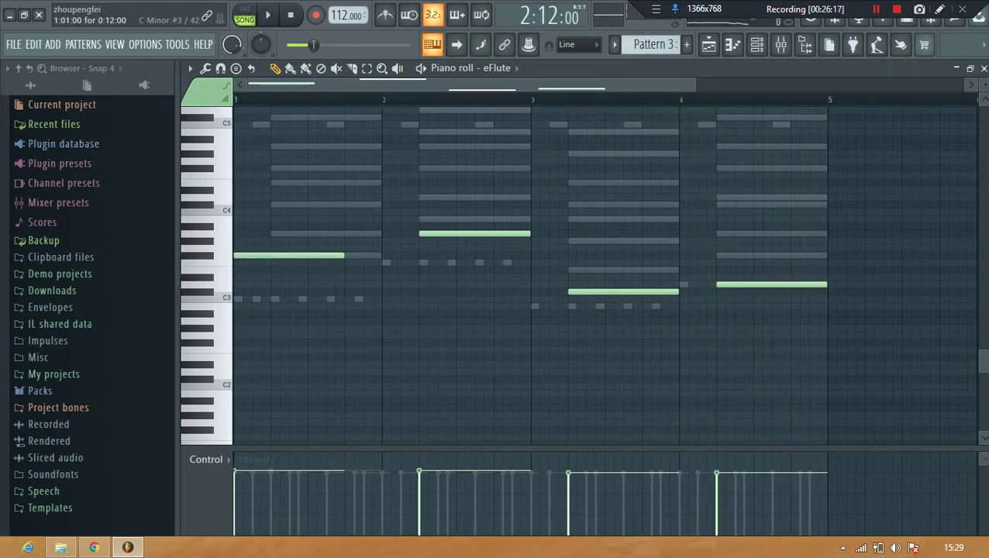
key("space")
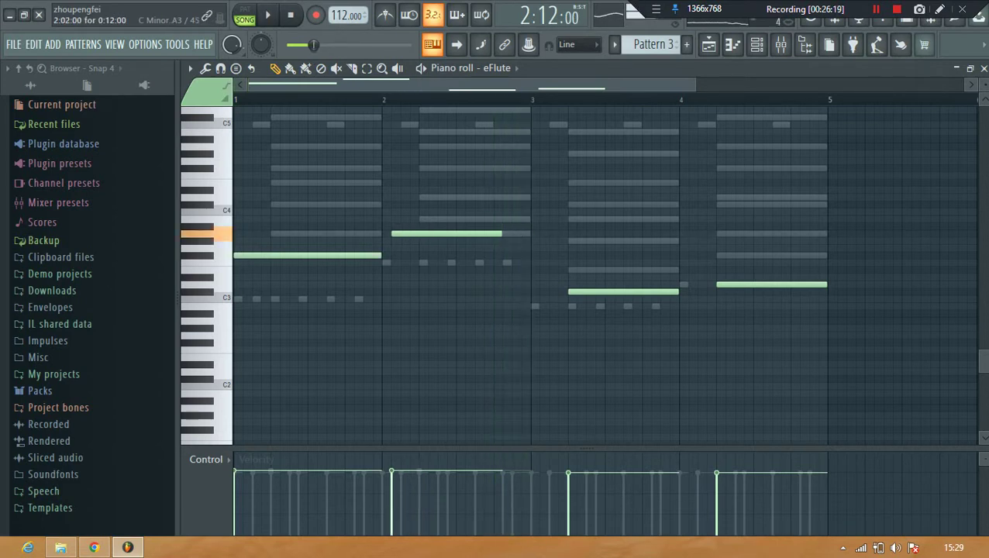
key("space")
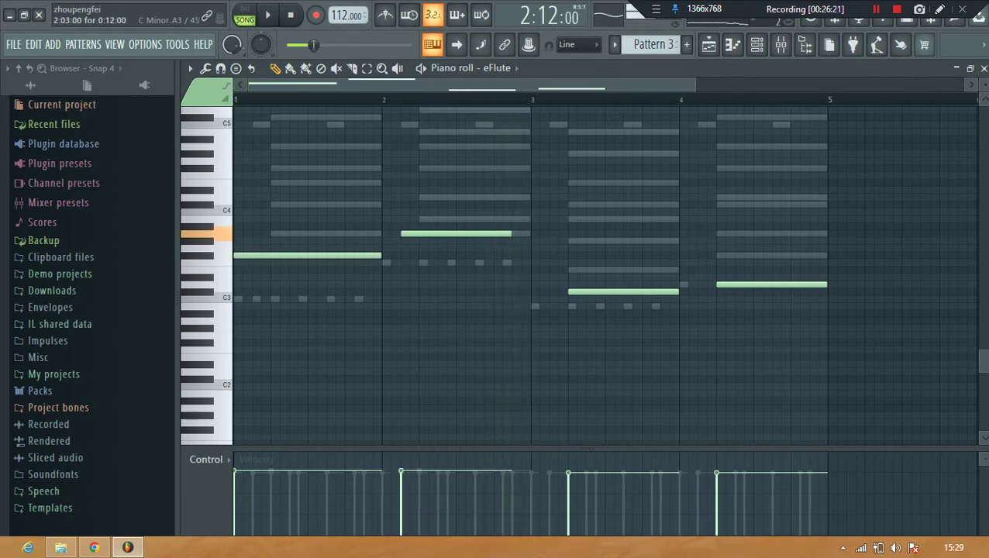
- Add four-step eFlute notes at the start of bar 1 on C3 and of bar 2 on F#3
key("space")
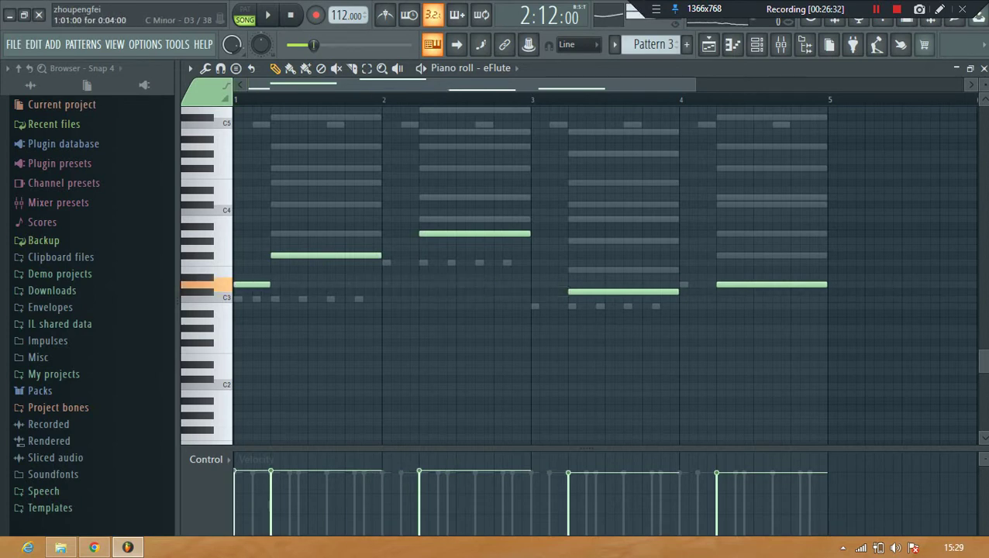
key("space")
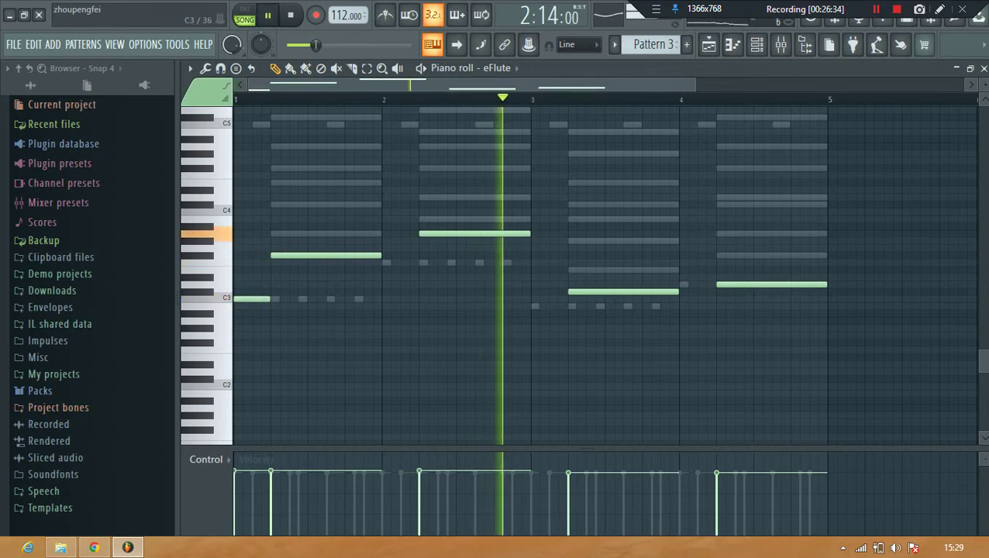
key("space")
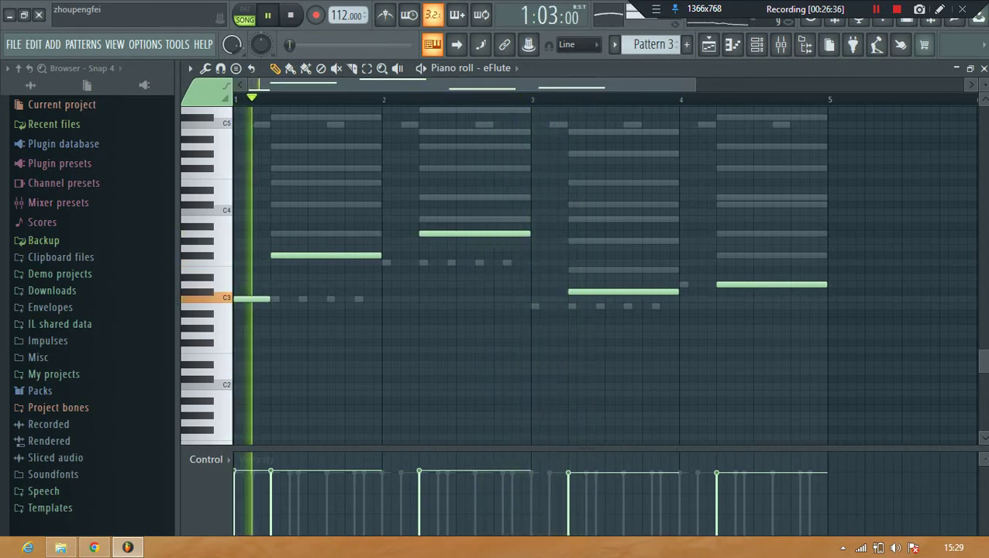
key("space")
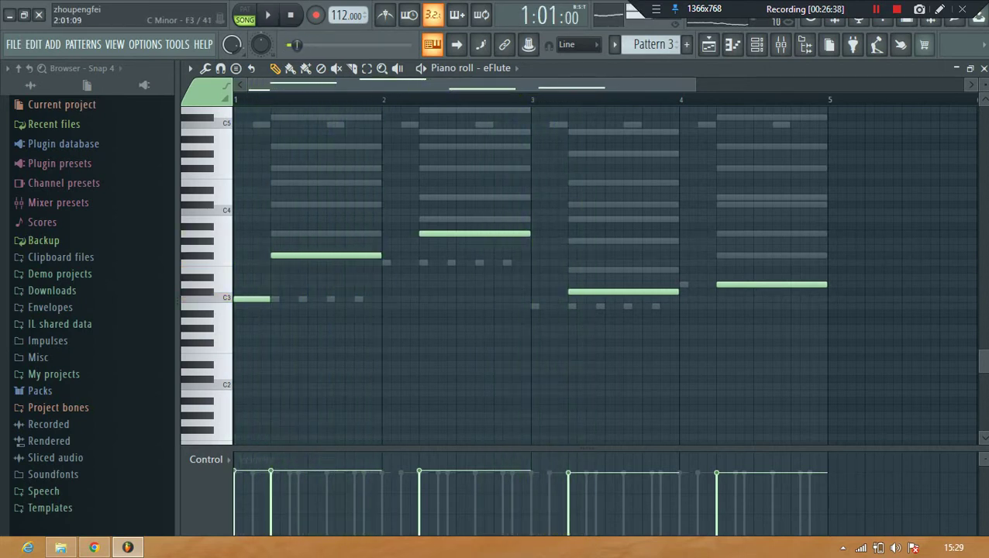
key("space")
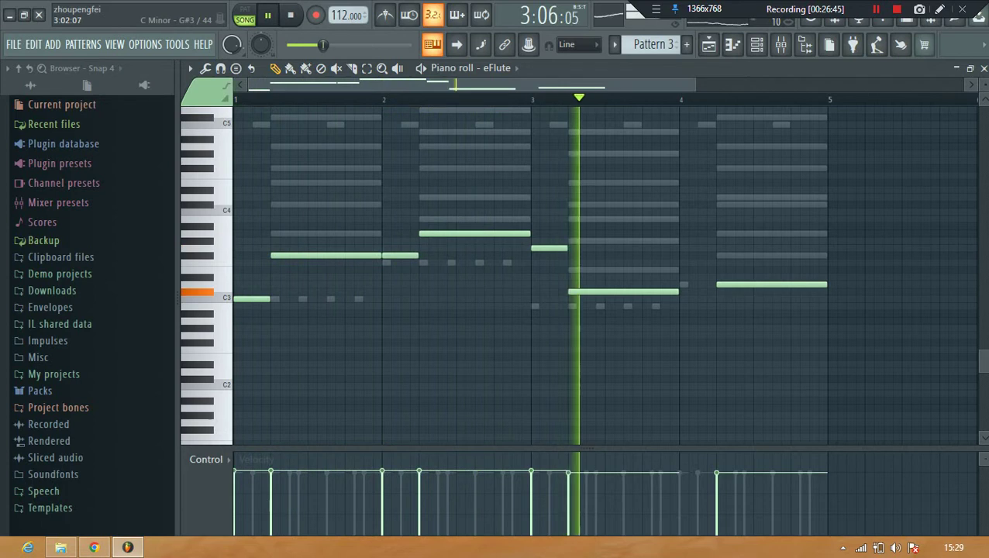
- Place four-step eFlute notes at the start of bar 3 on E3 and of bar 4 on C#3
key("space")
key("space")
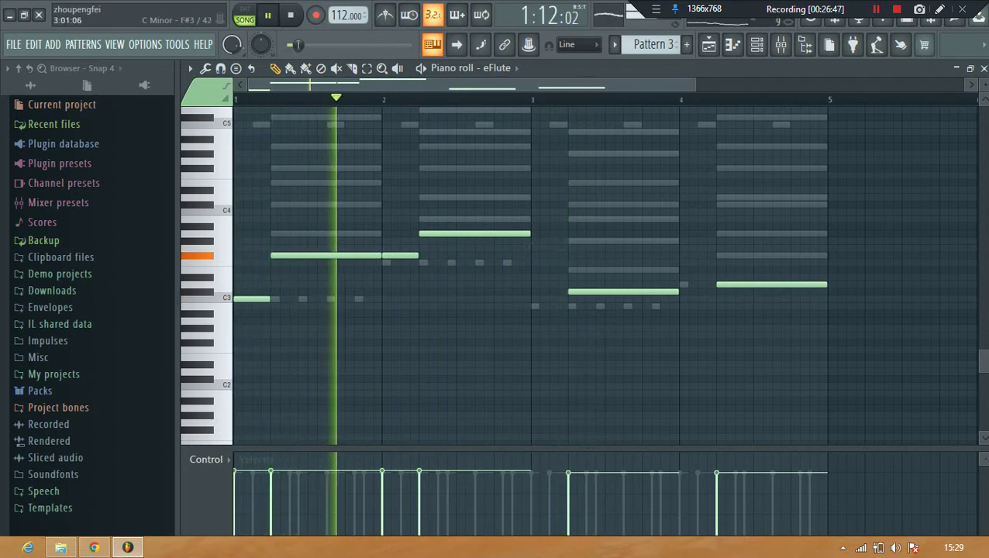
left_click(538, 270)
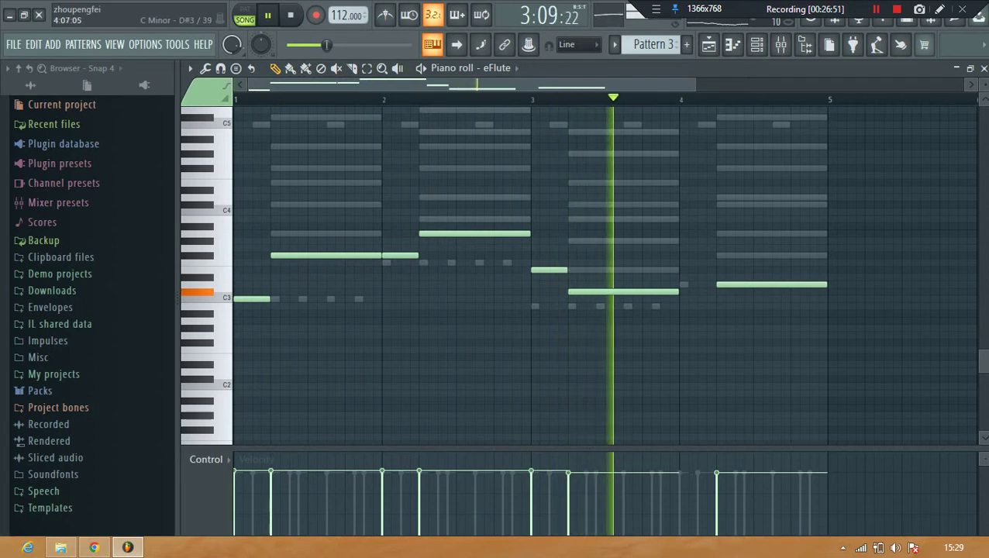
left_click(688, 277)
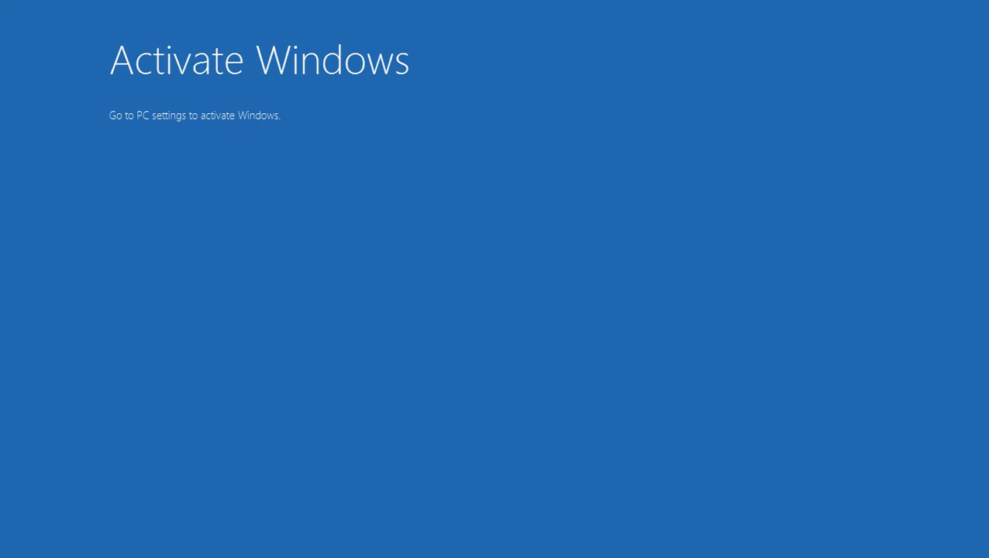
- Dismiss the Activate Windows screen and PC settings, and return FL Studio to full-screen width
key("Return")
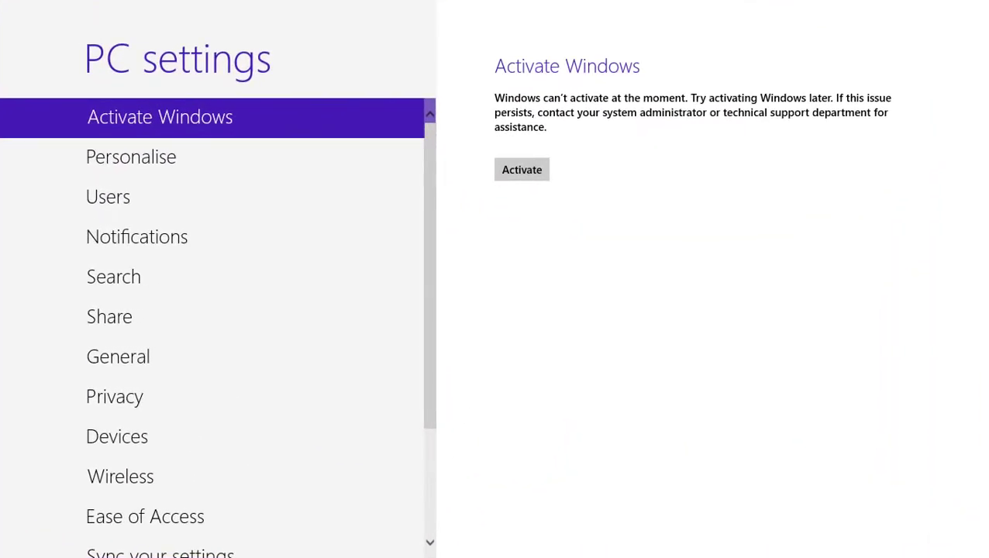
left_click_drag(542, 3, 109, 66)
left_click_drag(112, 2, 111, 85)
mouse_move(1, 1)
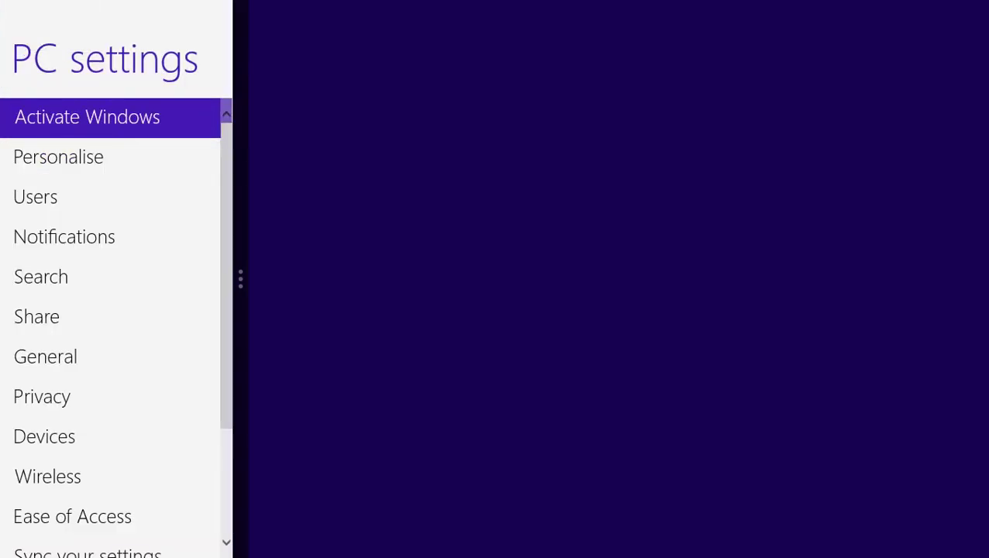
left_click(3, 3)
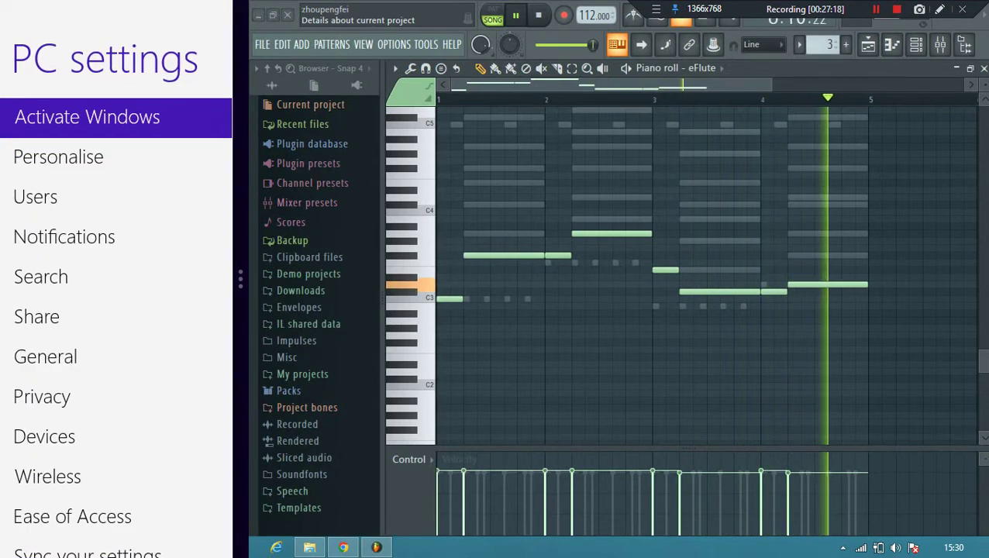
left_click_drag(240, 279, 2, 279)
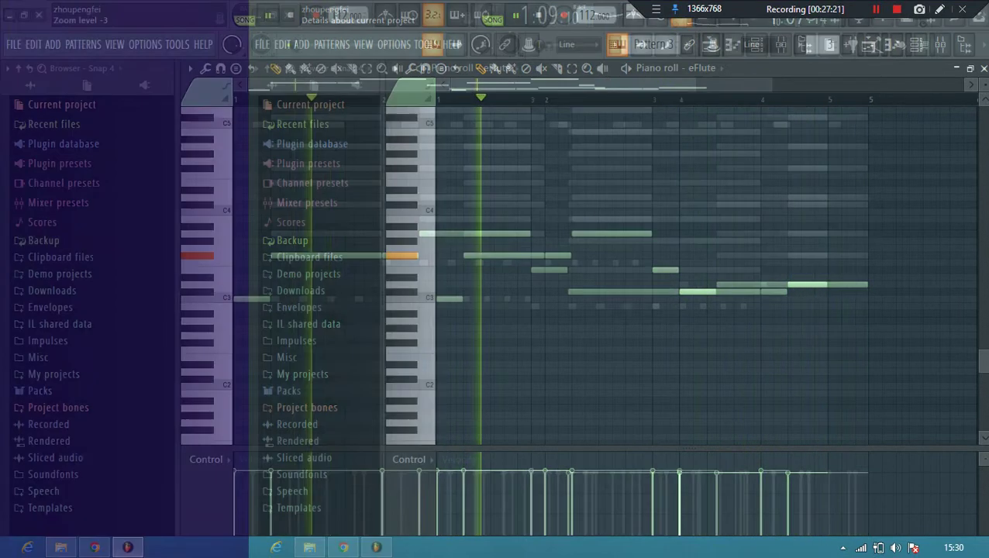
scroll(474, 223, "down", 1)
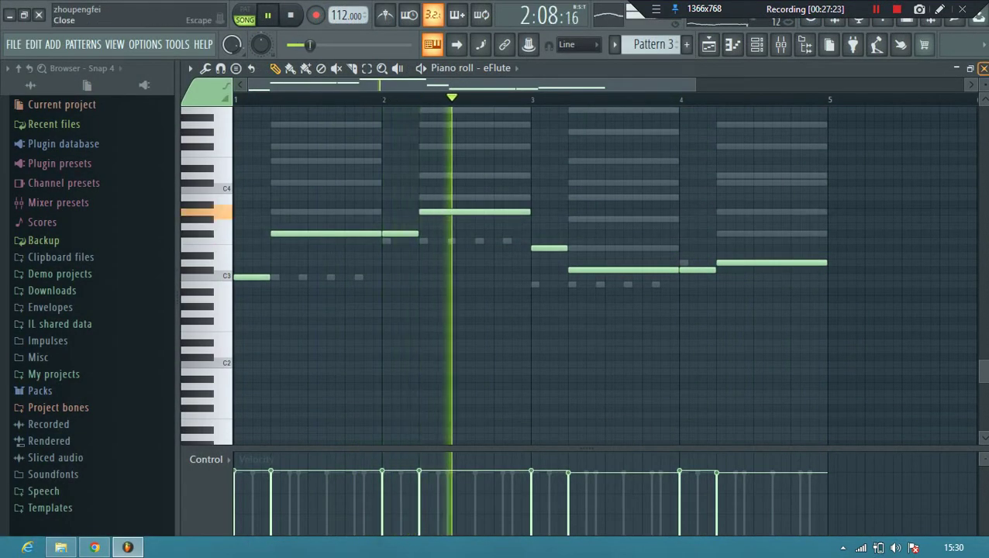
key("F6")
left_click(289, 423)
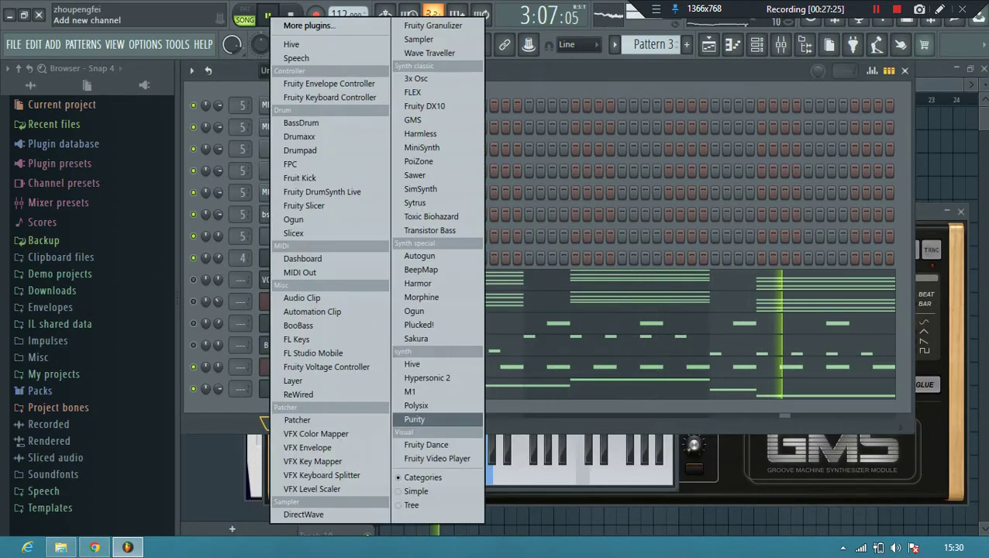
key("Escape")
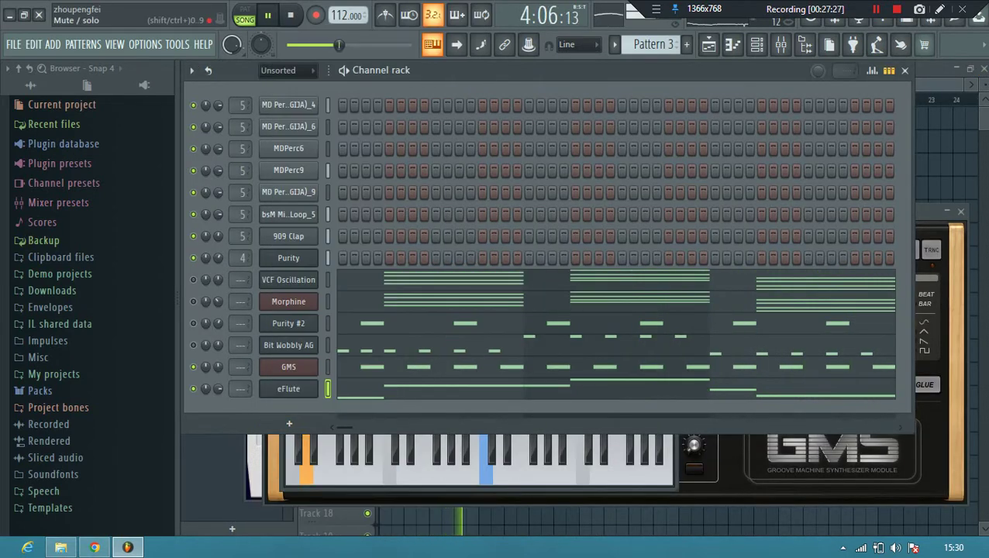
- Select all Purity #2 notes in the piano roll, shorten them to one step each and raise them to D#5
key("F7")
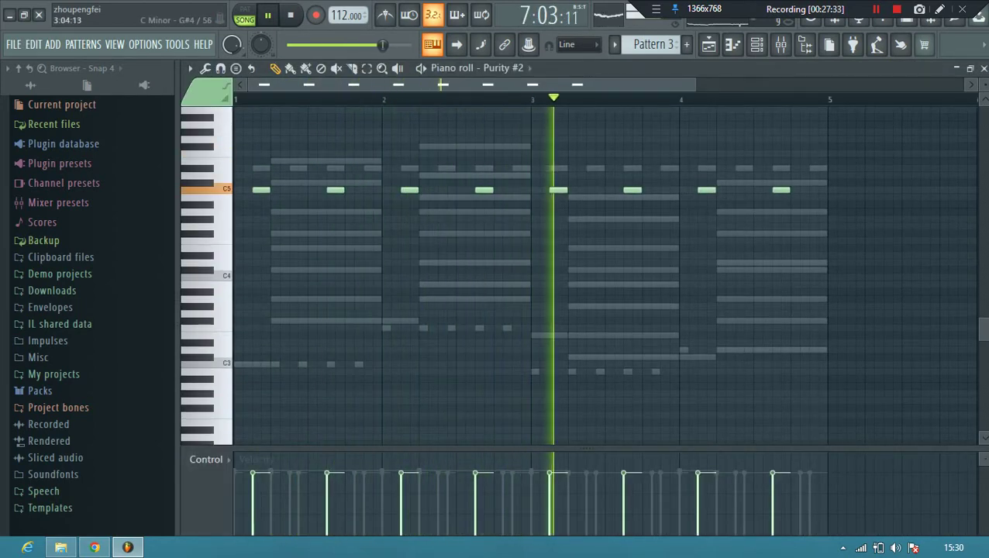
left_click(367, 68)
left_click_drag(236, 182, 937, 248)
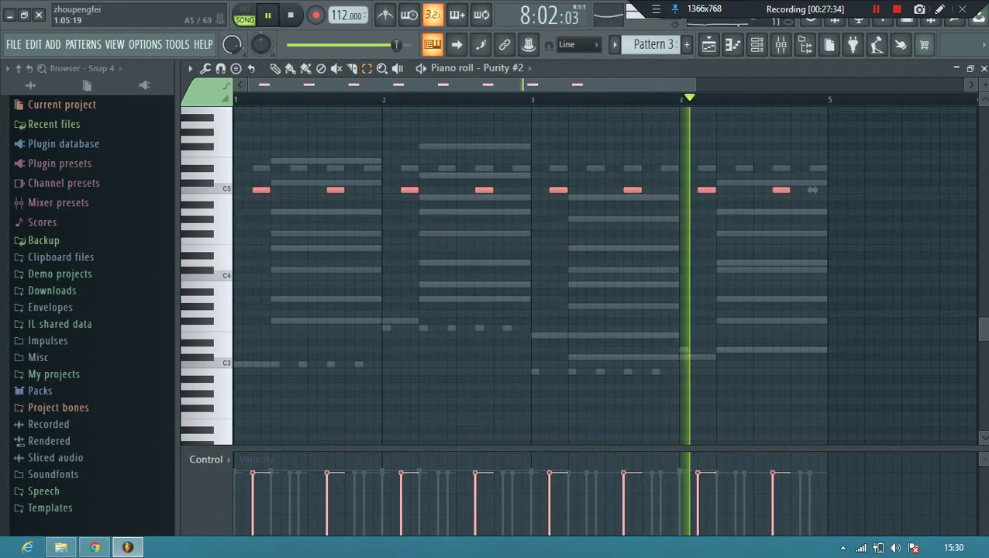
scroll(287, 100, "up", 3)
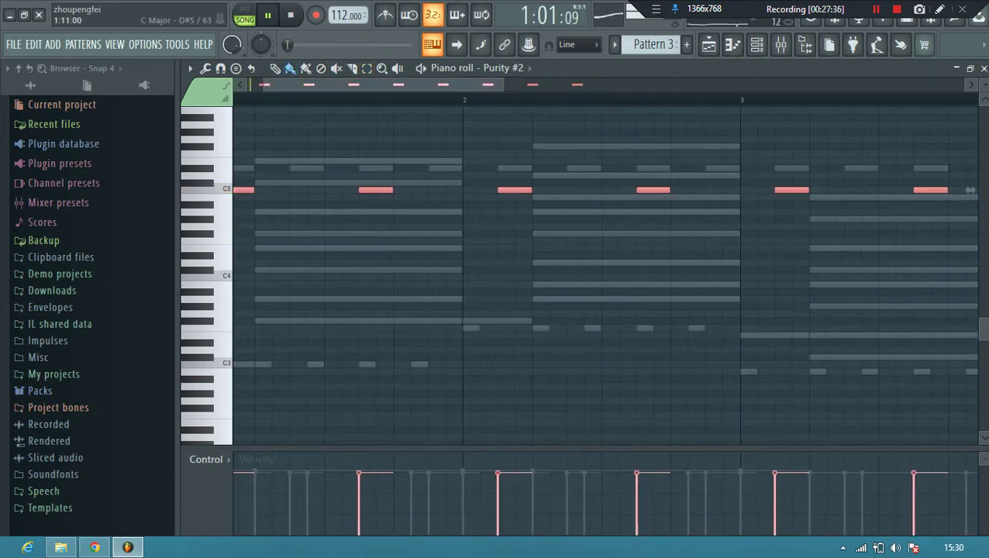
left_click_drag(969, 189, 953, 168)
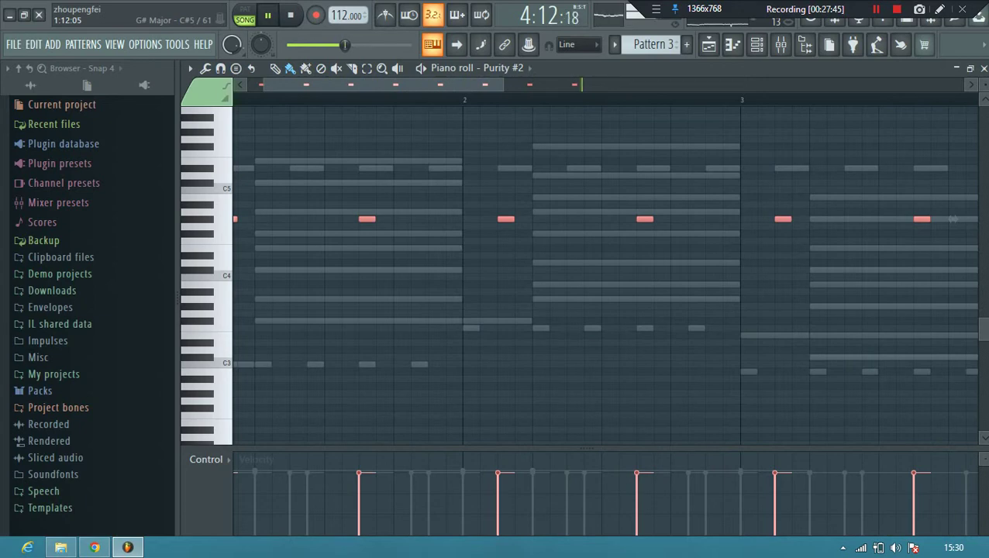
left_click_drag(952, 219, 954, 168)
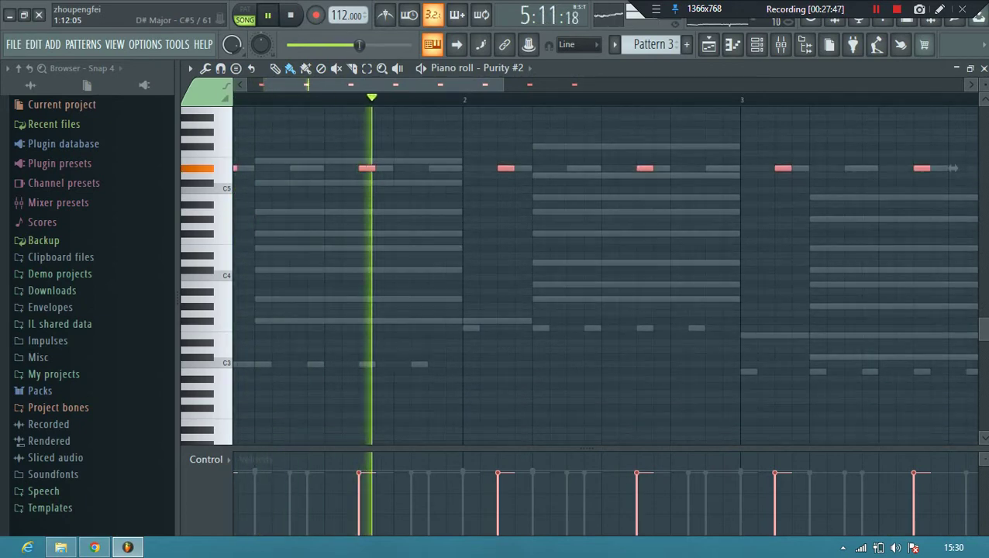
scroll(953, 168, "down", 5)
scroll(952, 168, "down", 1)
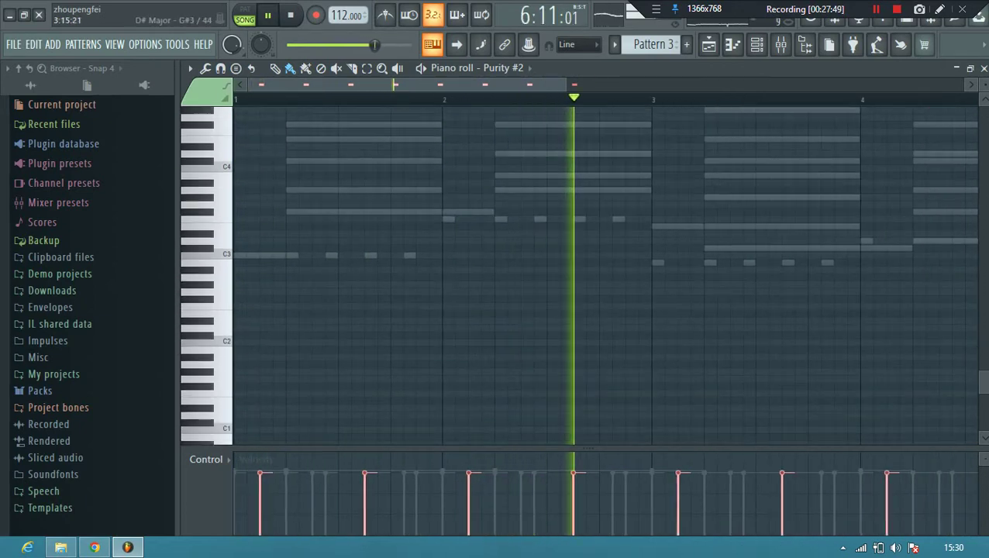
- Close the Purity #2 piano roll and add a Fruity DX10 channel to the channel rack
left_click(984, 69)
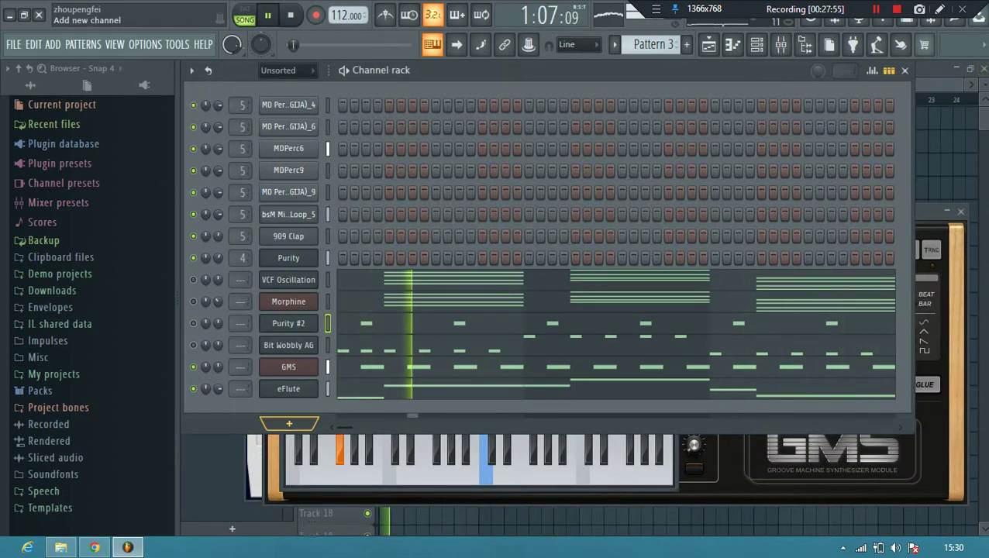
left_click(289, 424)
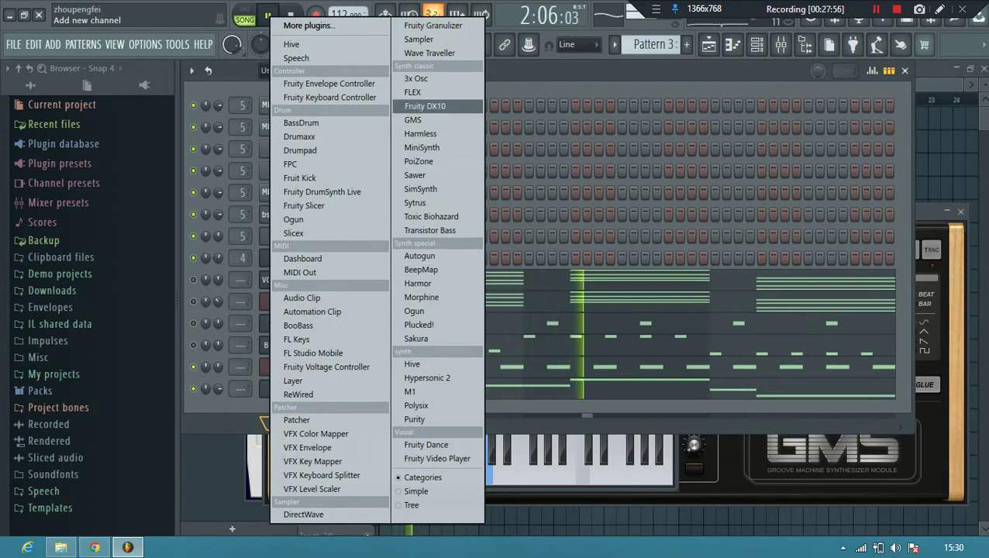
left_click(425, 105)
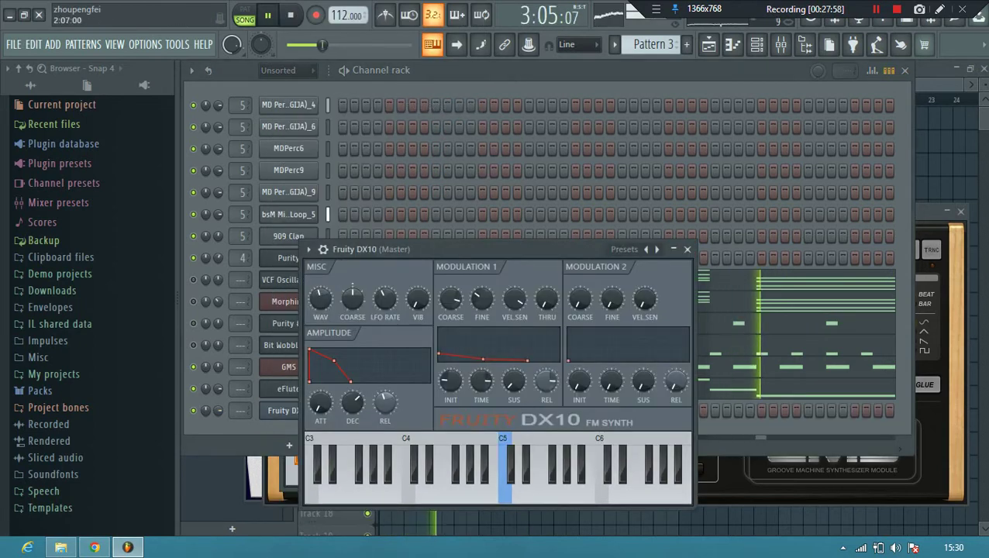
left_click(624, 249)
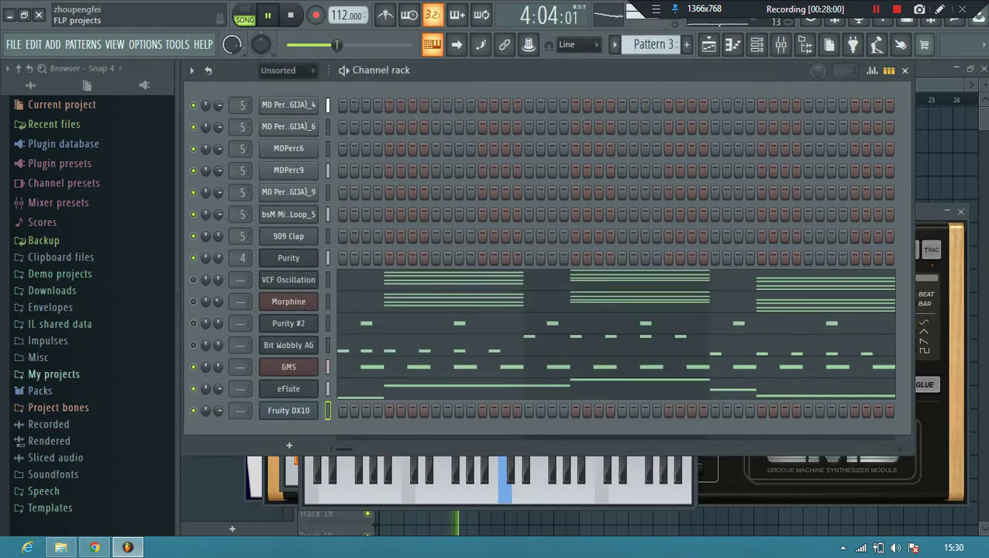
- Open the Logdrum Presets folder of the MiizoDjy Drumkit pack in the browser
left_click(53, 374)
left_click(53, 373)
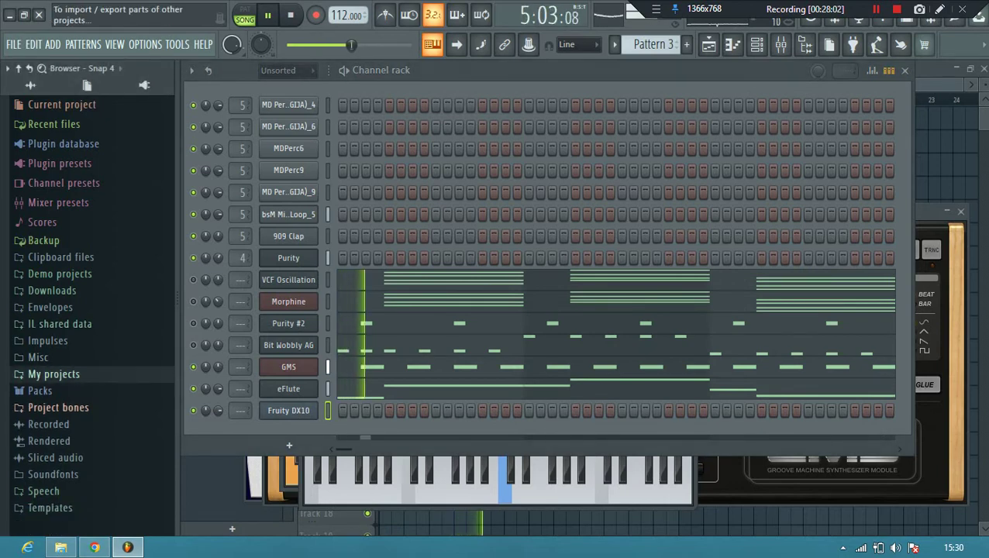
left_click(40, 390)
scroll(62, 388, "down", 3)
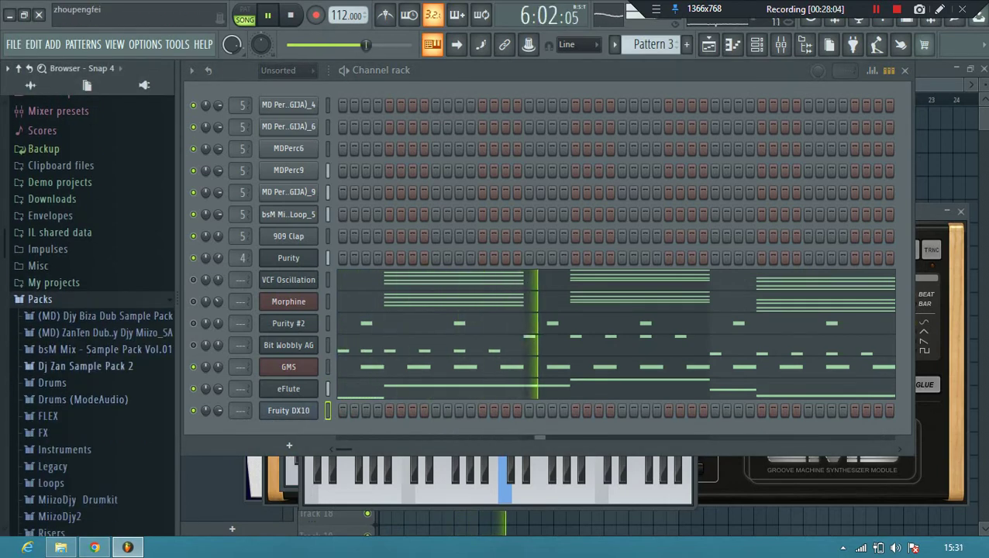
scroll(90, 310, "down", 6)
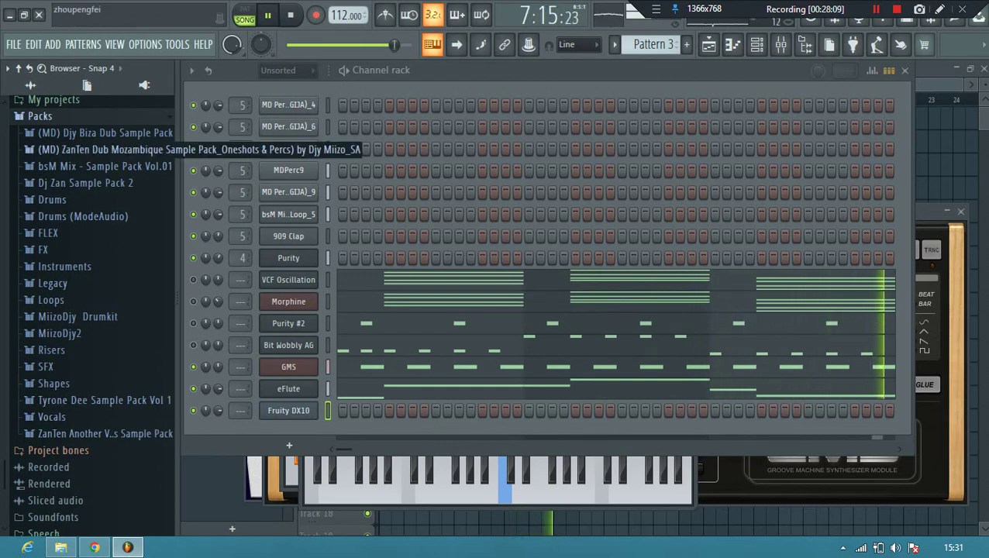
left_click(78, 316)
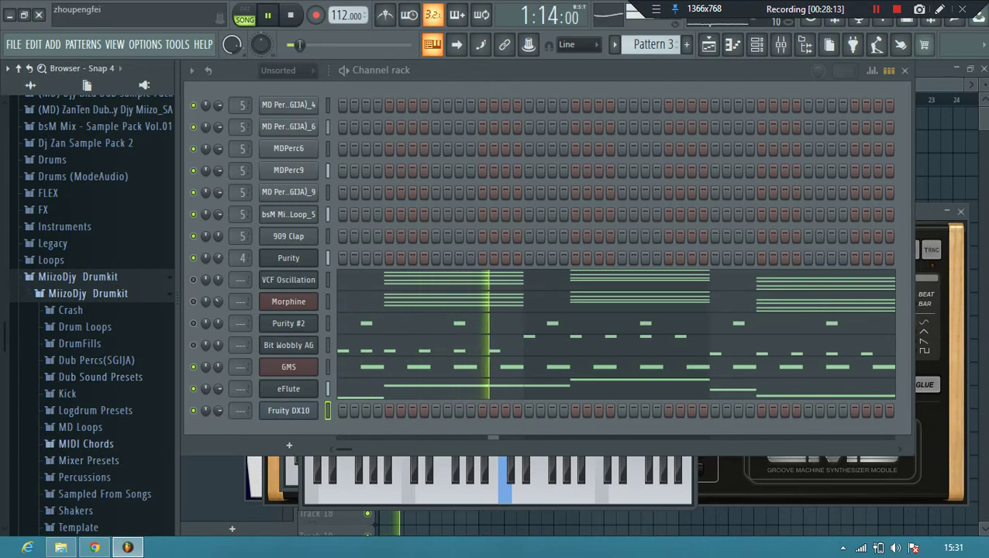
scroll(92, 310, "down", 4)
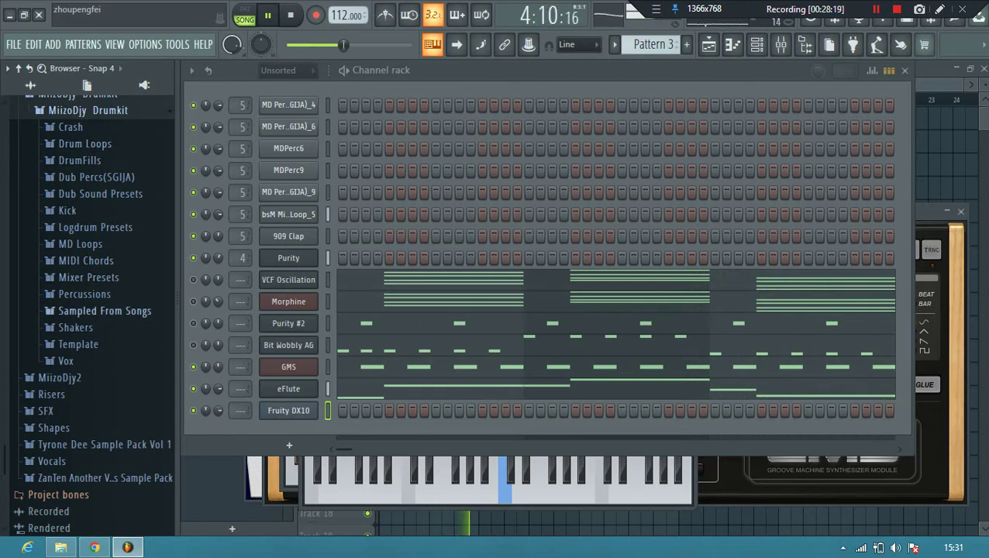
left_click(93, 227)
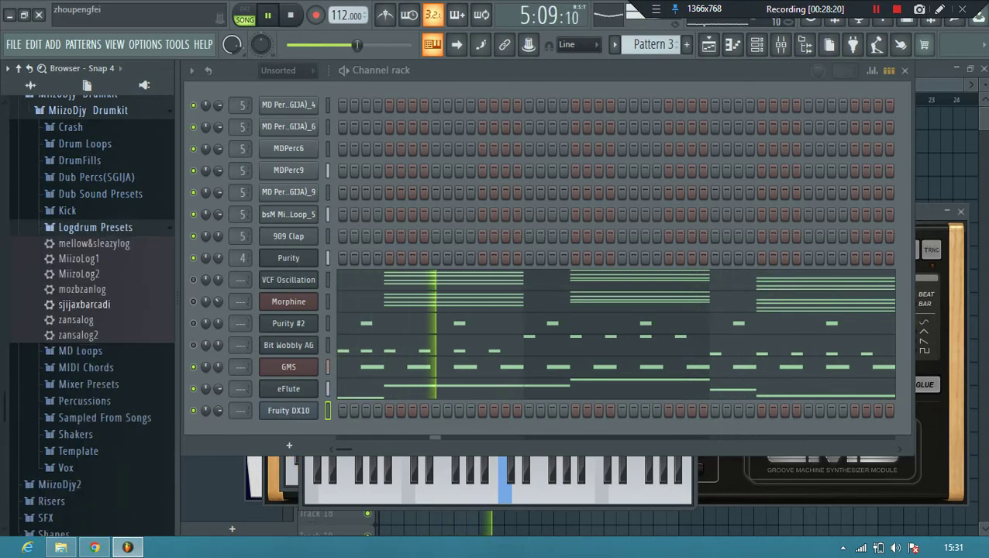
- Load the sjijaxbarcadi preset onto the Fruity DX10 channel and open that channel's piano roll
left_click_drag(241, 372, 288, 411)
left_click(288, 411)
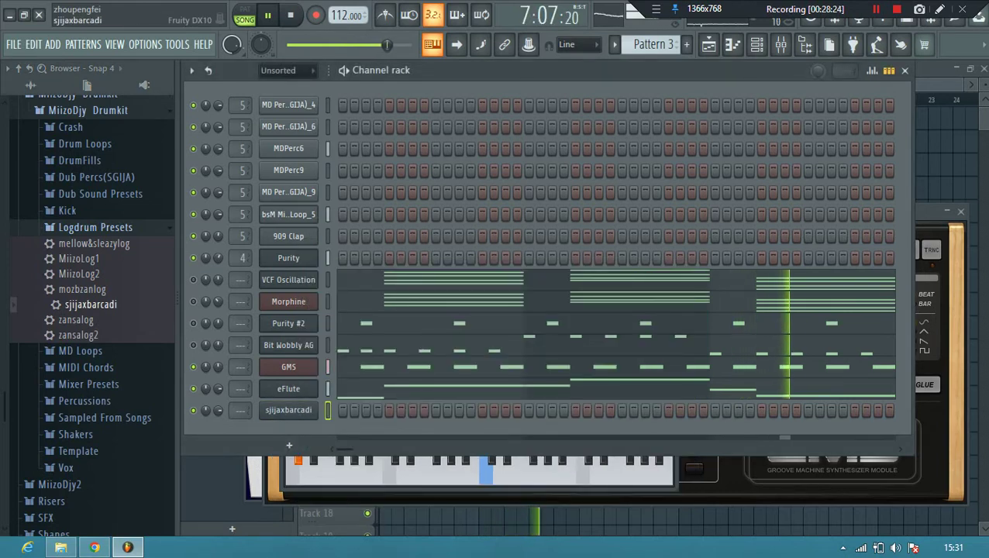
right_click(288, 410)
left_click(352, 328)
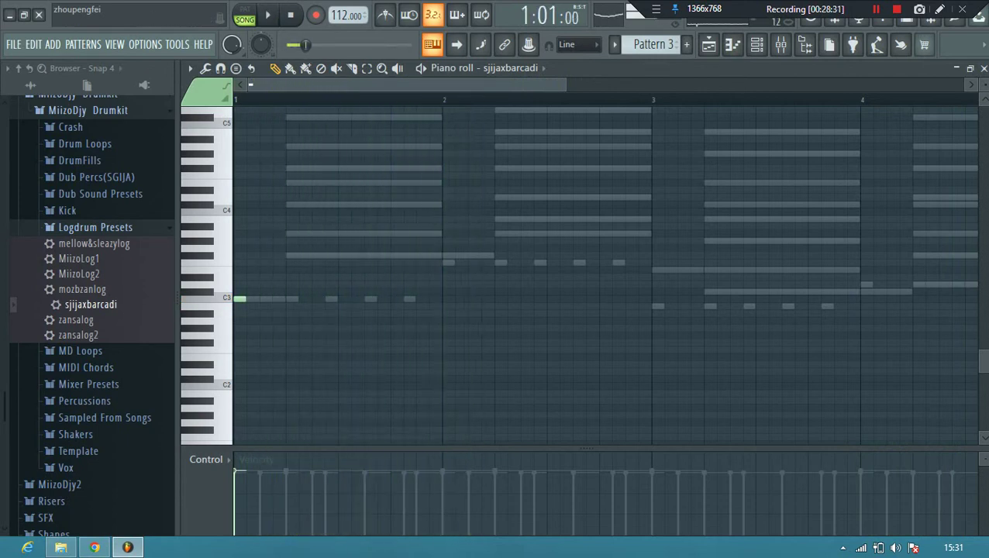
- Enter one-step log drum notes across bars 1 to 4 on C3, F3, B2 and D3, and raise them an octave
key("space")
key("space")
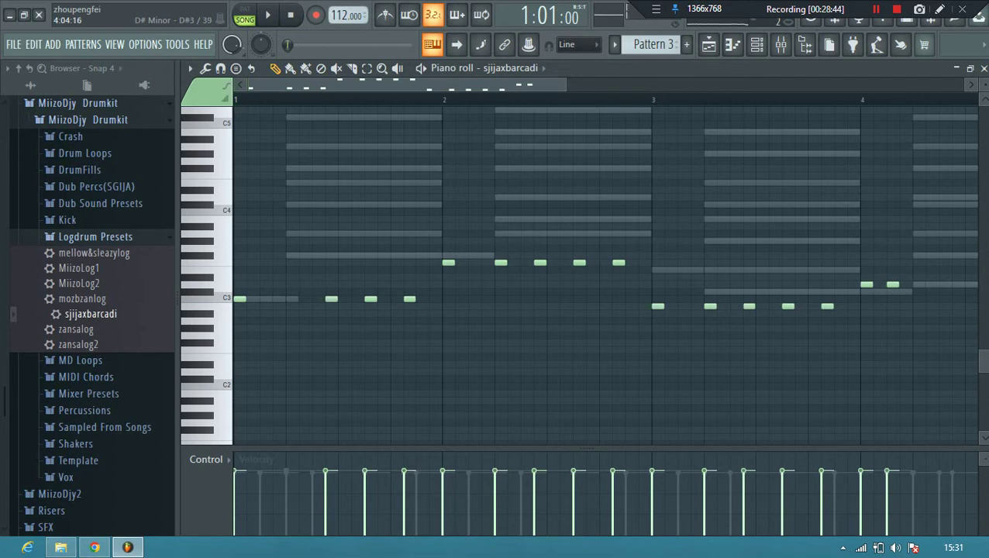
scroll(474, 99, "right", 2)
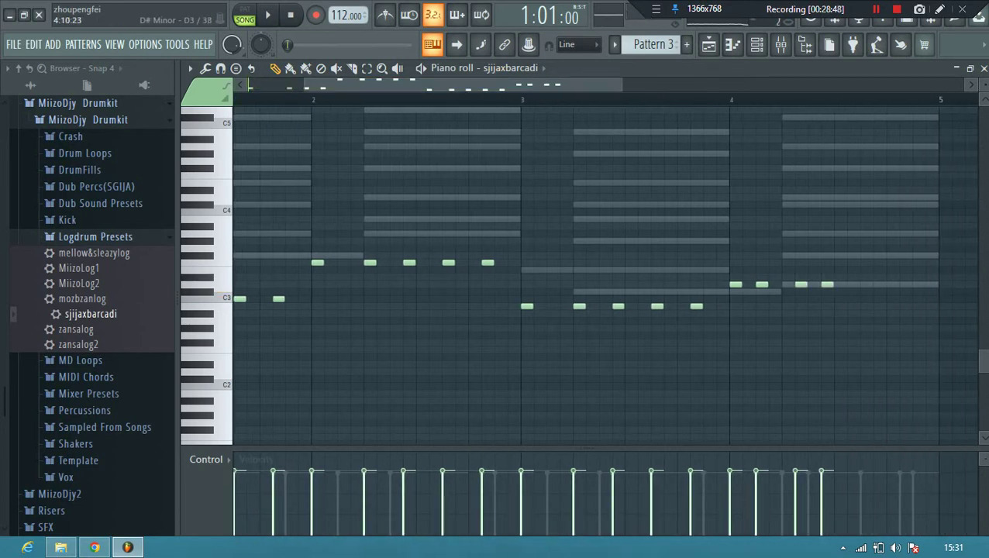
scroll(474, 99, "right", 2)
scroll(473, 99, "down", 3)
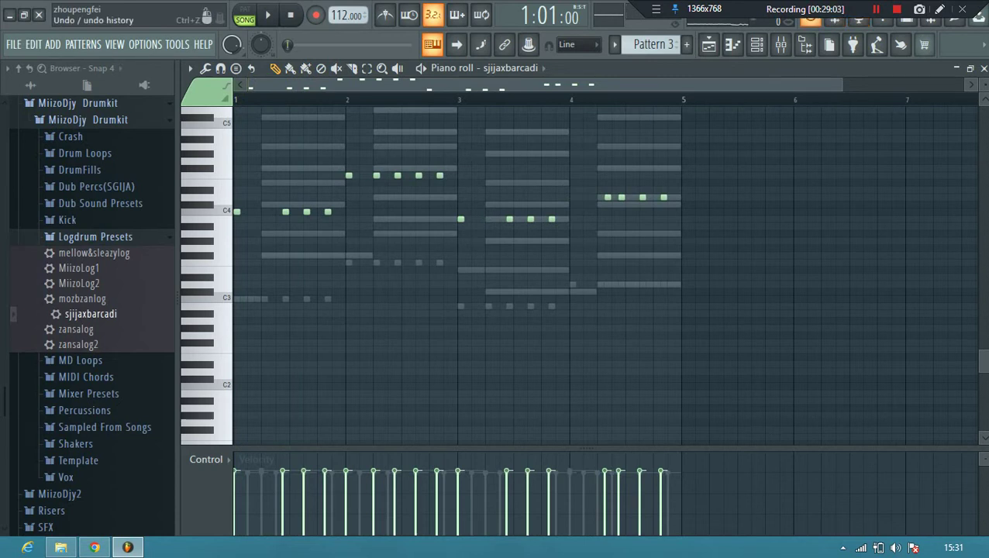
- Audition the mozbzanlog, zansalog and zansalog2 presets on the log drum channel, and load MiizoLog2
key("space")
key("space")
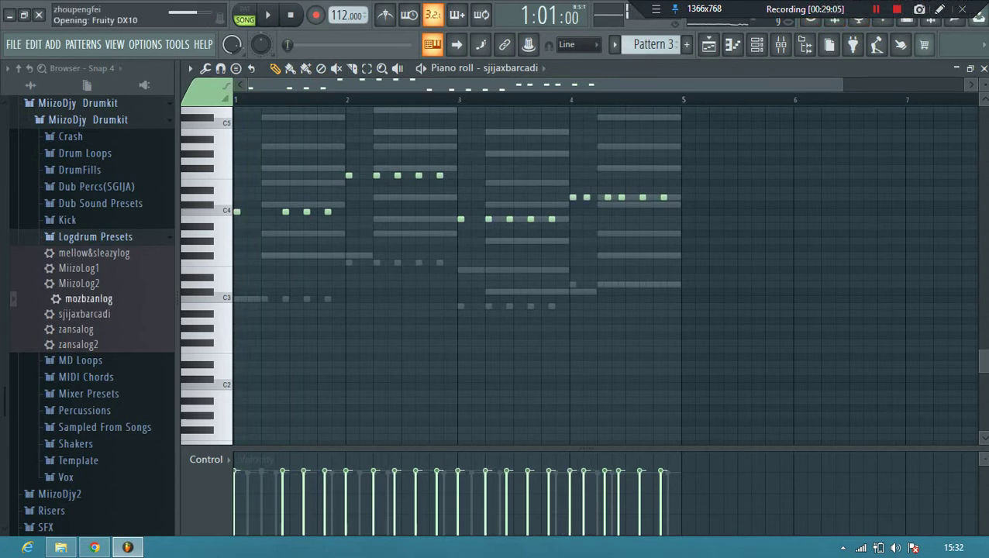
key("space")
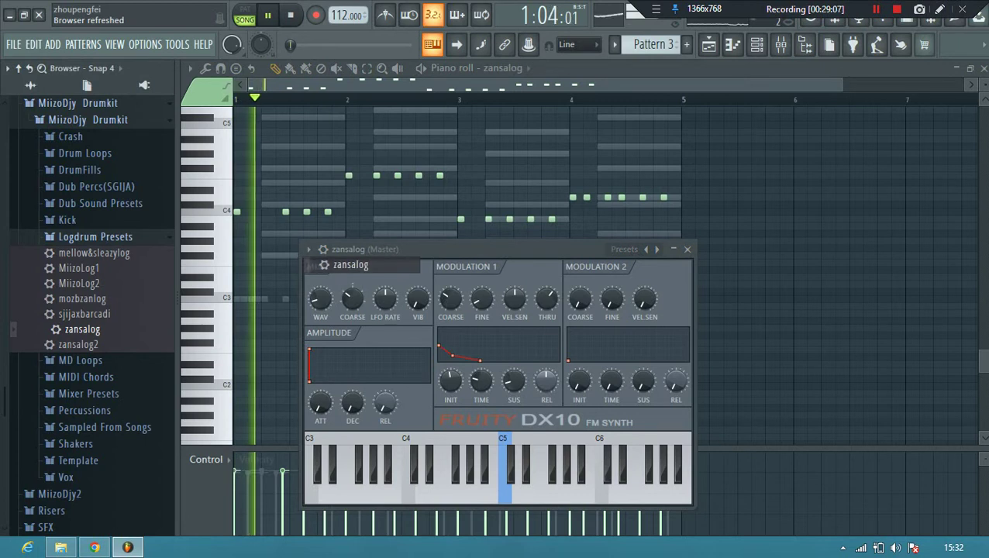
key("Down")
key("Return")
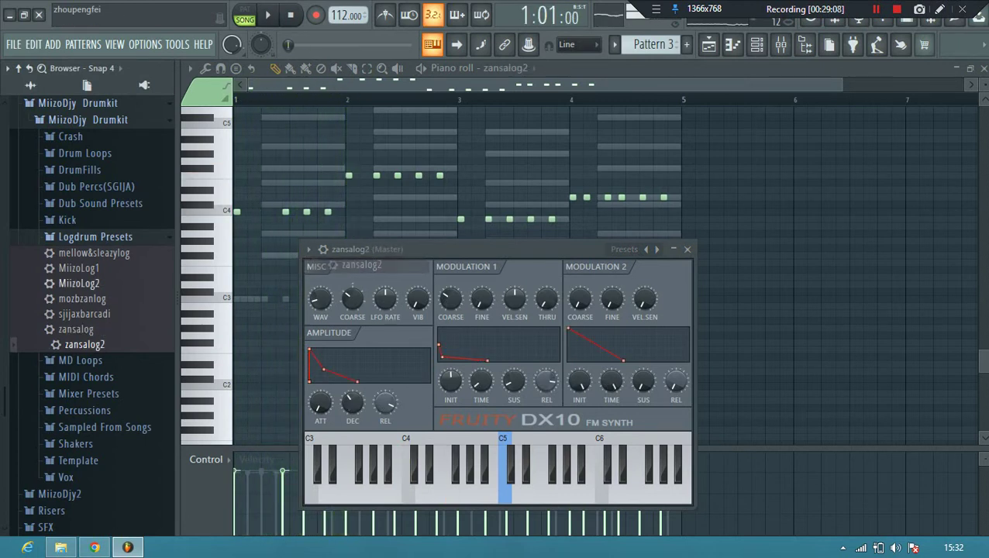
key("space")
key("space")
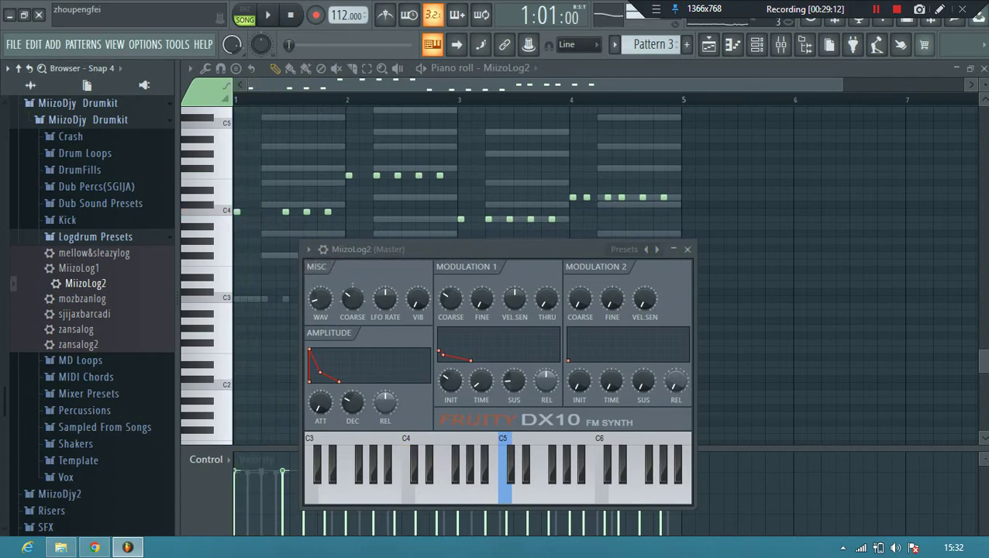
right_click(786, 152)
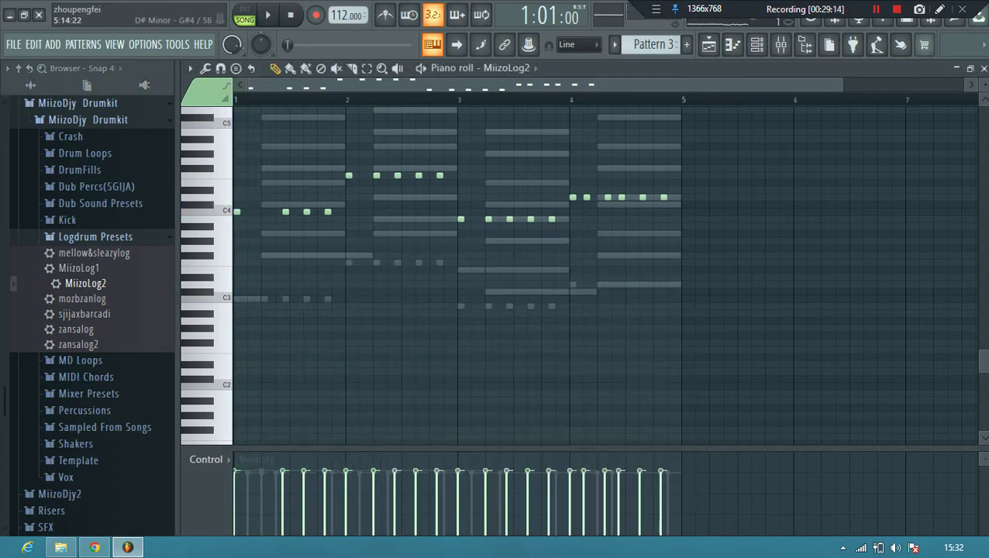
- Lower all the MiizoLog2 notes by one octave and play the pattern
key("space")
key("space")
key("space")
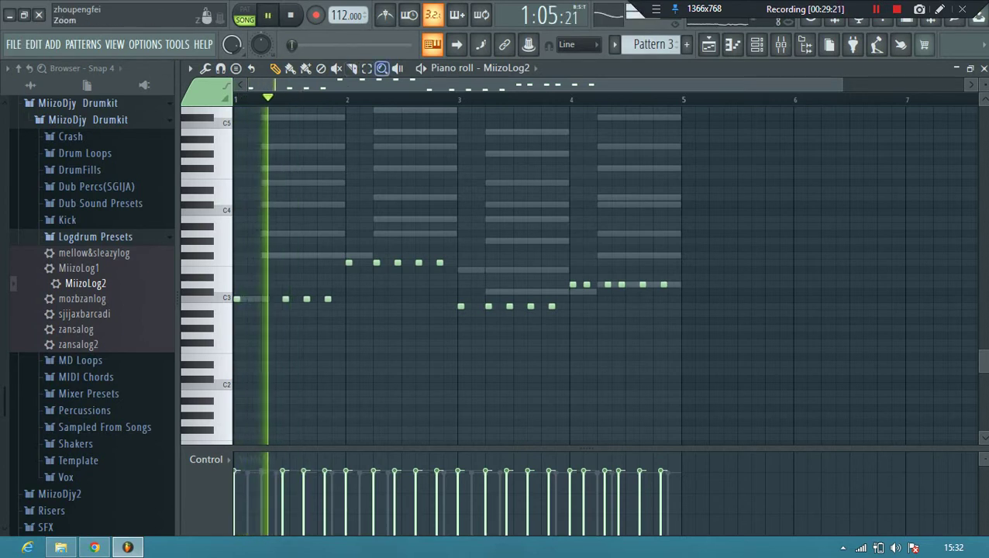
- Select all the MiizoLog2 notes and raise them five semitones during playback, putting bar 1 on F3
mouse_move(857, 201)
left_mouse_down()
mouse_move(782, 230)
mouse_move(235, 333)
left_mouse_up()
key("space")
key("space")
left_click(291, 69)
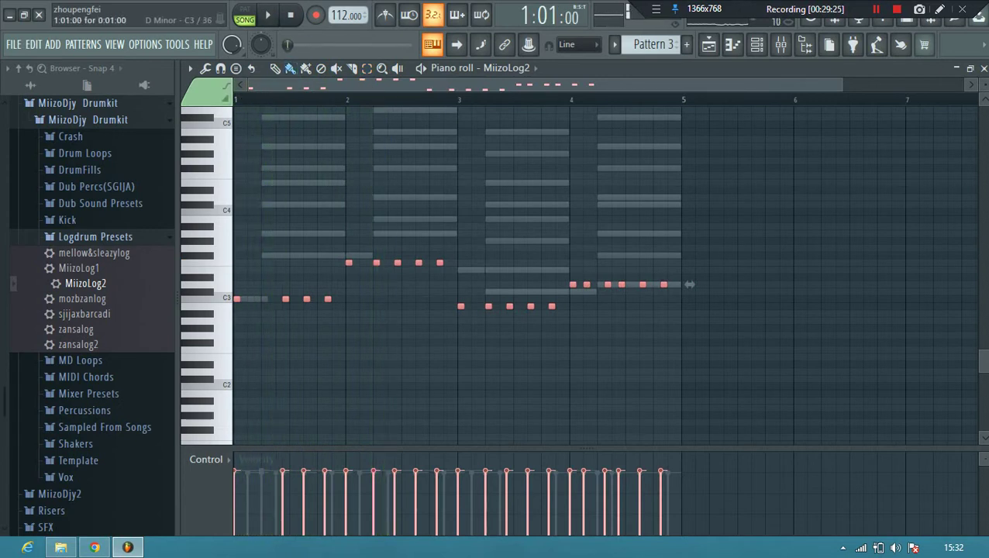
key("space")
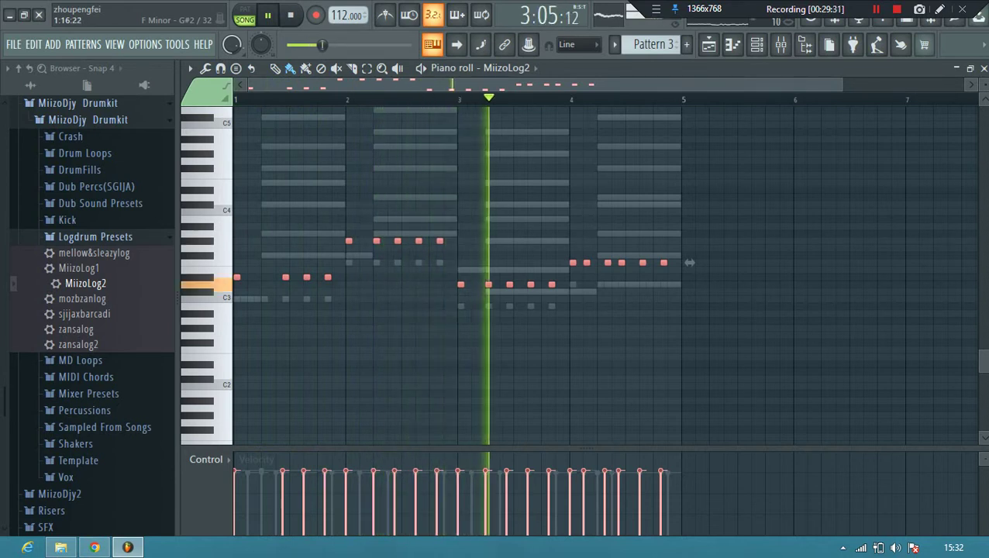
key("Up")
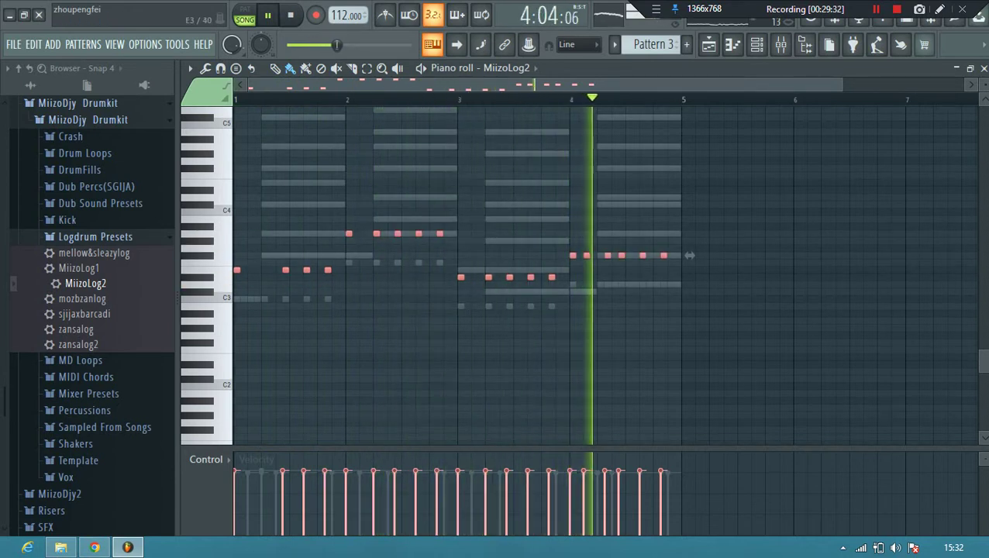
key("Up")
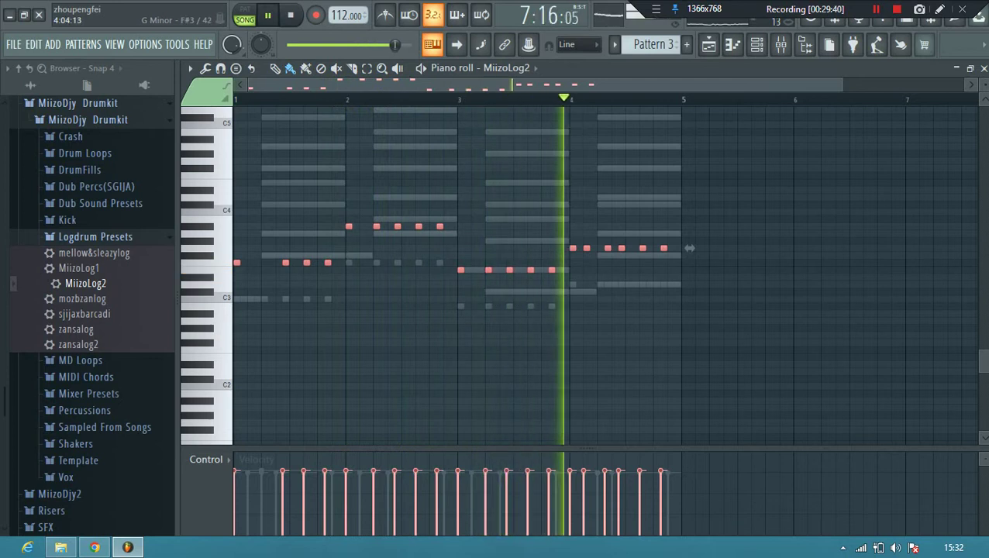
- Delete the second MiizoLog2 note of bar 4 and move the following note back to the start of beat 2
right_click(589, 248)
left_click_drag(607, 248, 599, 248)
left_click(549, 99)
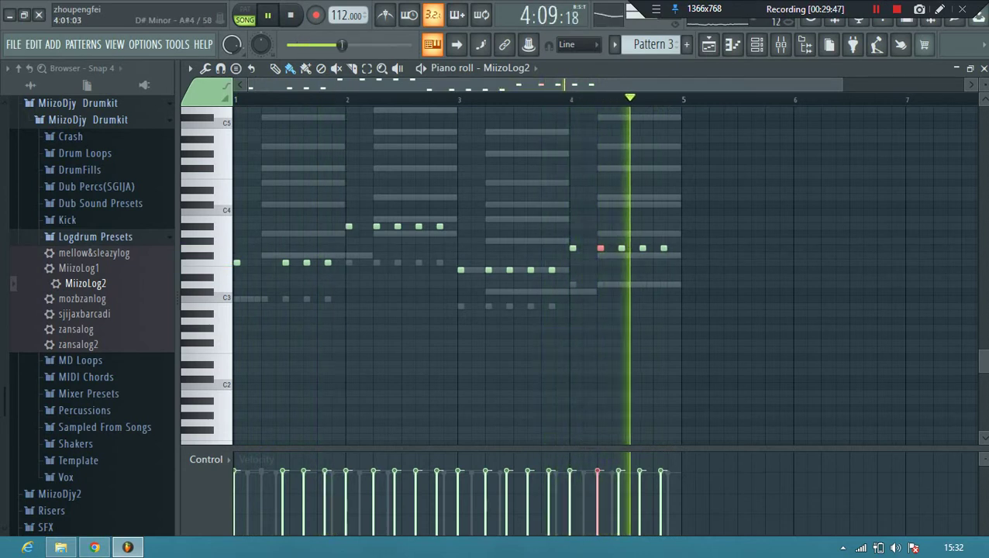
left_click(671, 248)
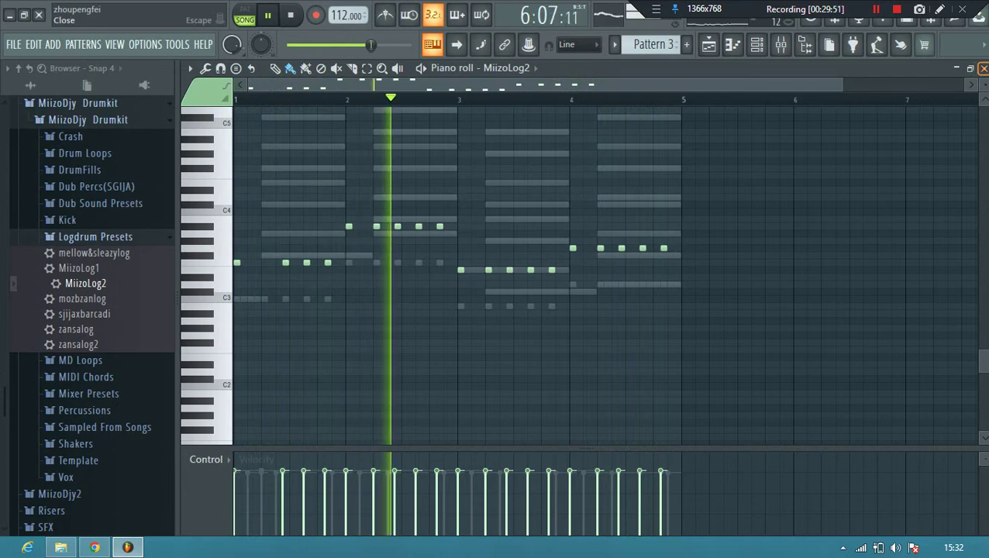
- Unmute the VCF Oscillation and Morphine channels and reopen the MiizoLog2 notes in the piano roll
left_click(984, 69)
left_click(241, 412)
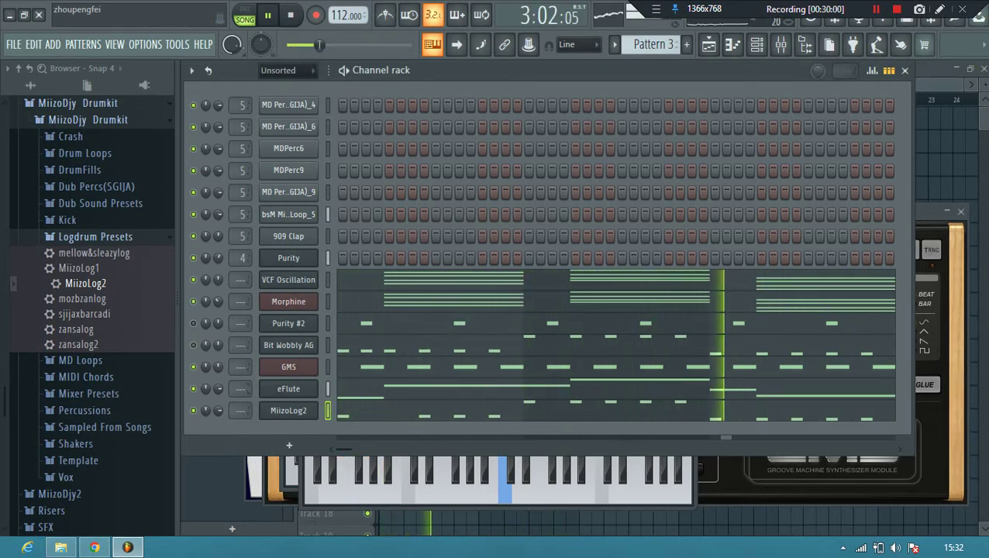
right_click(317, 321)
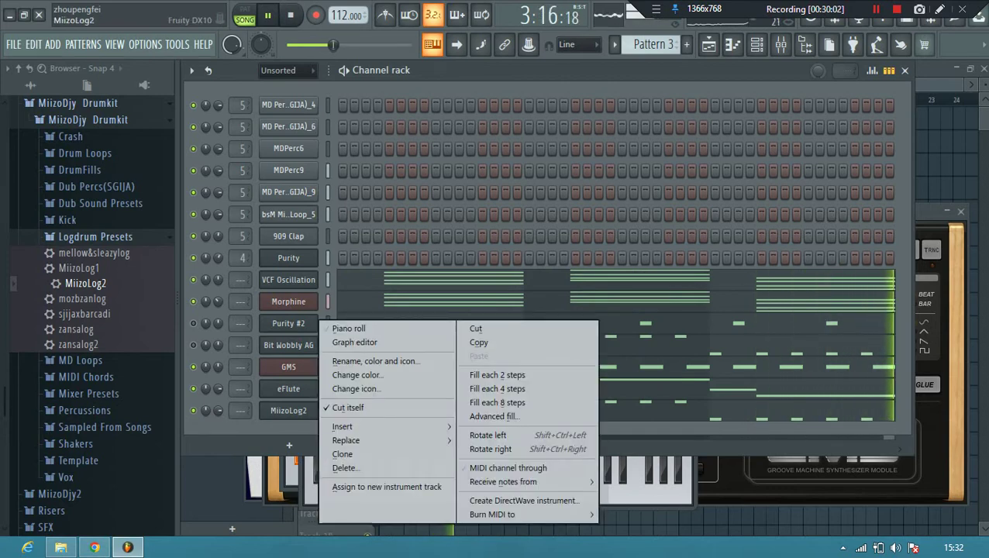
left_click(343, 455)
left_click(362, 412)
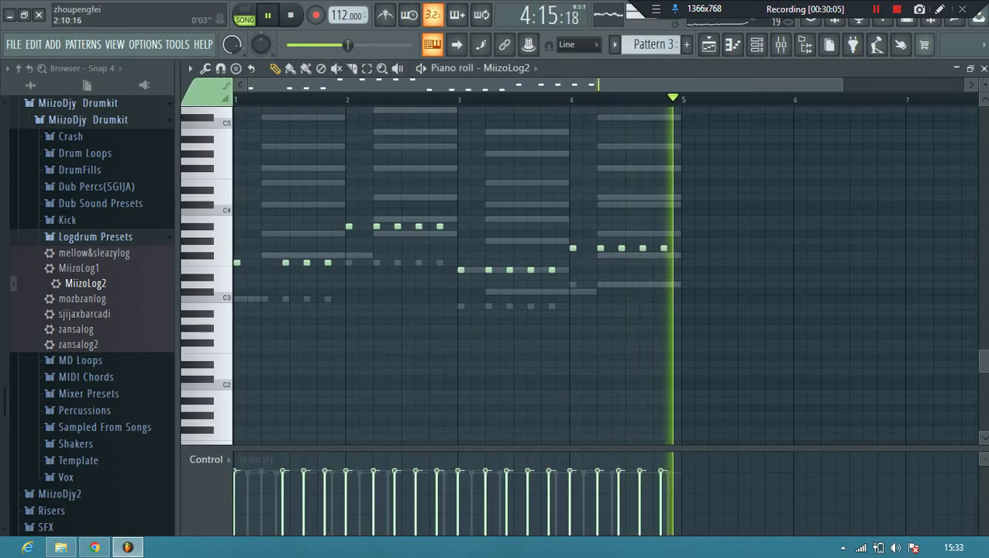
- Select all the MiizoLog2 notes and shorten them to one tick each
mouse_move(796, 173)
left_mouse_down("ctrl")
mouse_move(455, 266)
mouse_move(235, 281)
left_mouse_up("ctrl")
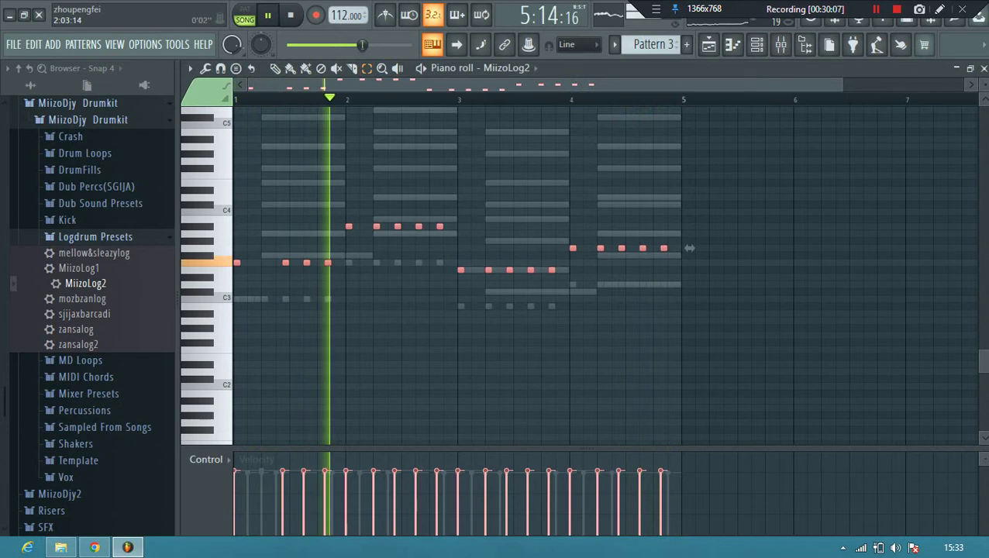
scroll(366, 99, "up", 5)
scroll(366, 99, "up", 3)
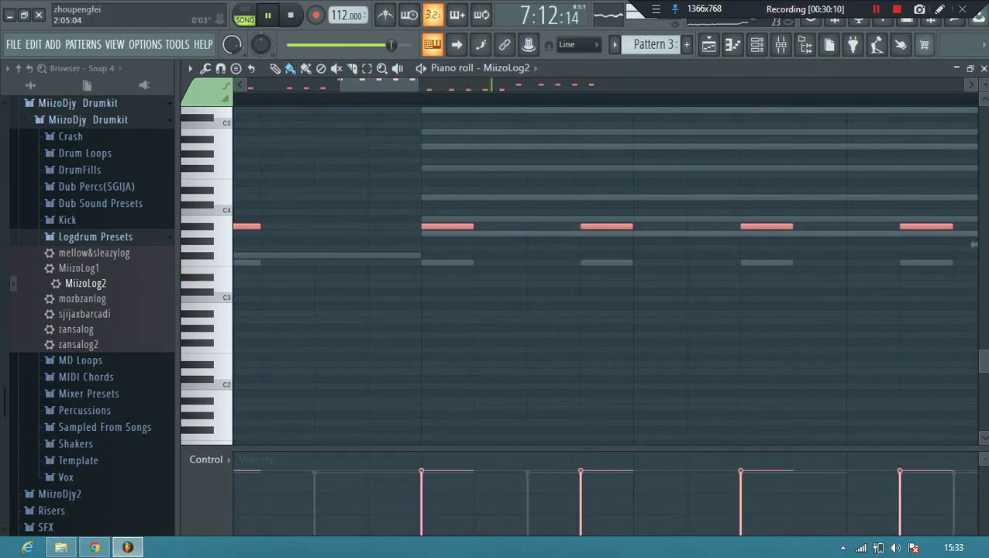
scroll(423, 99, "up", 3)
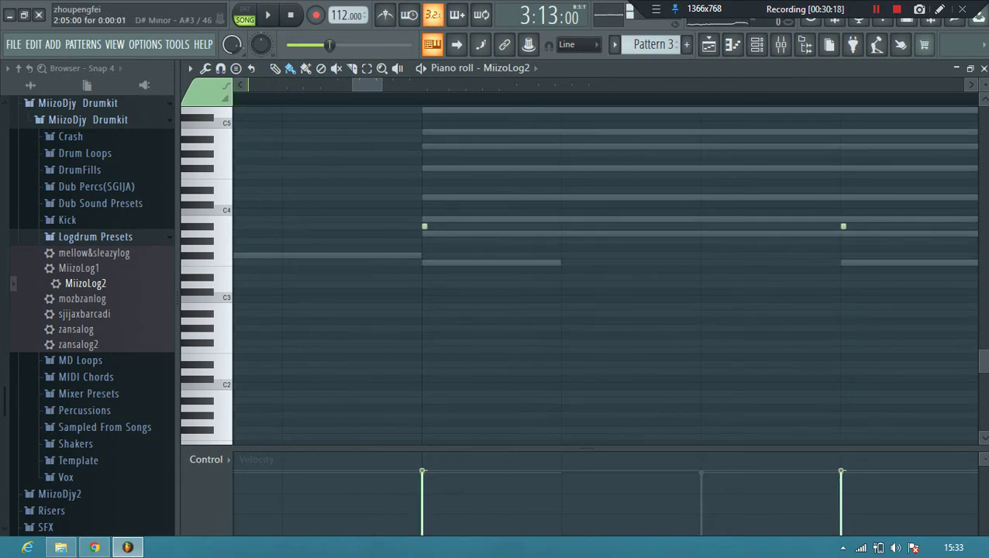
- Select all the MiizoLog2 notes and lengthen them slightly, to about two ticks each, during playback
double_click(424, 227)
left_click(589, 175)
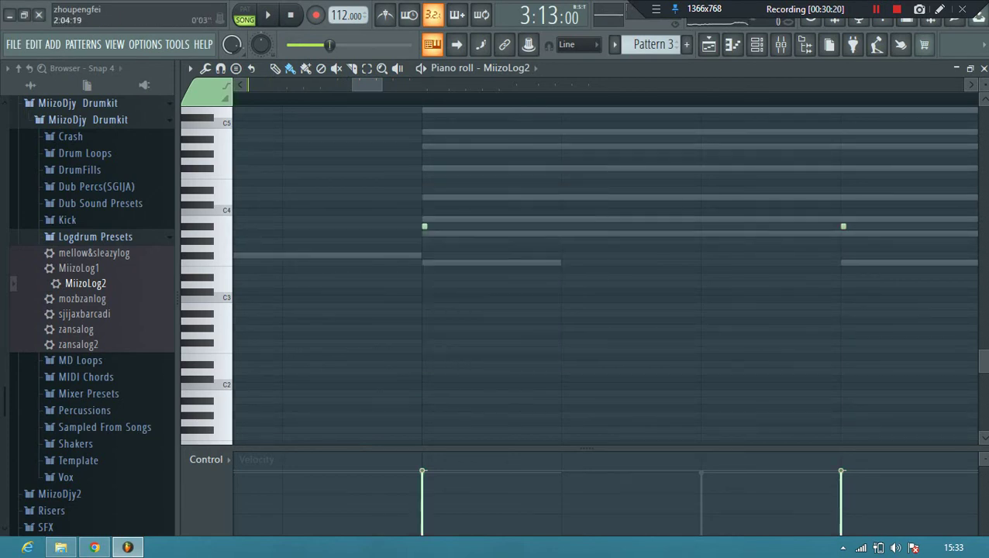
key("ctrl+a")
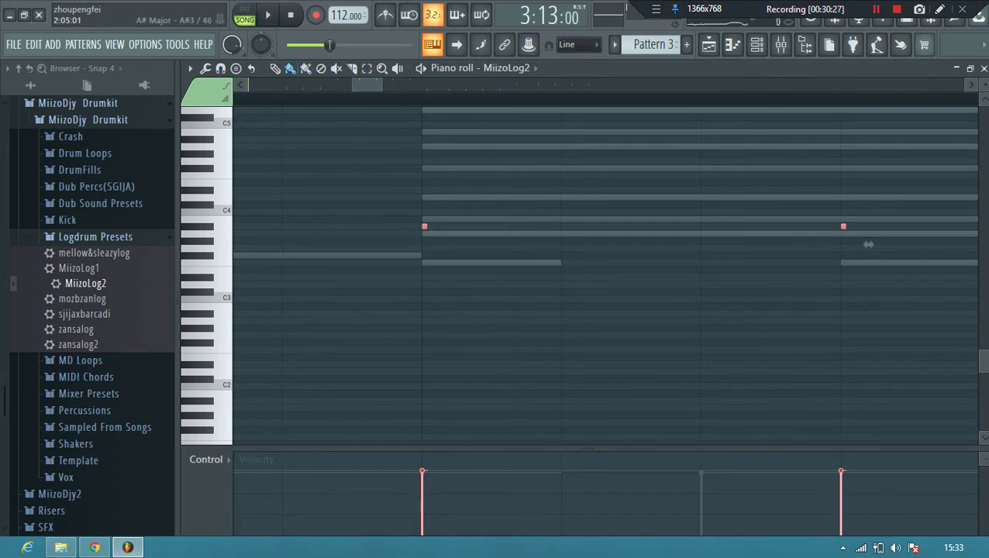
scroll(875, 244, "down", 3)
scroll(874, 221, "down", 8)
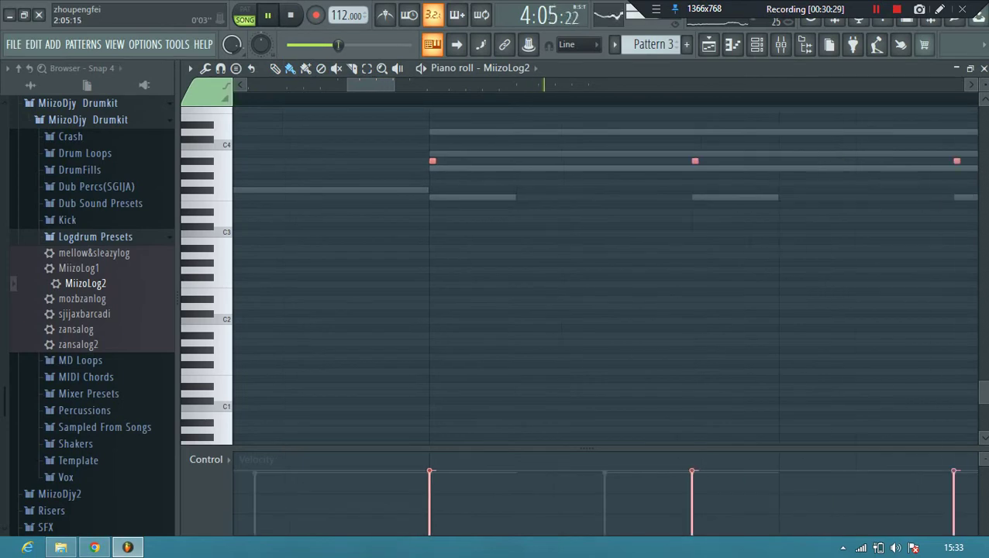
scroll(970, 182, "down", 2)
key("ctrl+d")
scroll(970, 183, "up", 3)
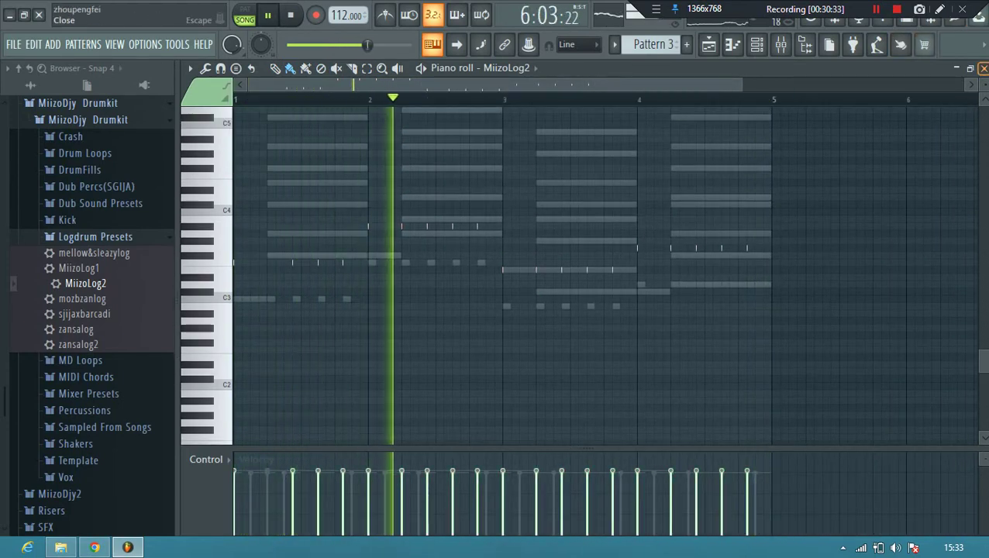
- Open the MiizoLog2 channel's miscellaneous settings with the polyphony, arpeggiator and root note options
key("F6")
left_click(289, 411)
left_click(288, 411)
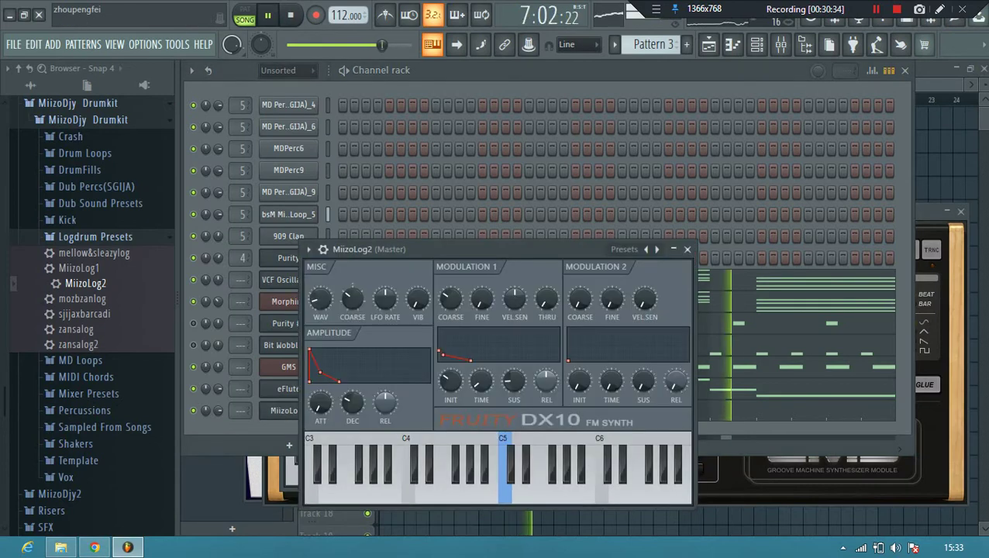
left_click(323, 248)
left_click(383, 276)
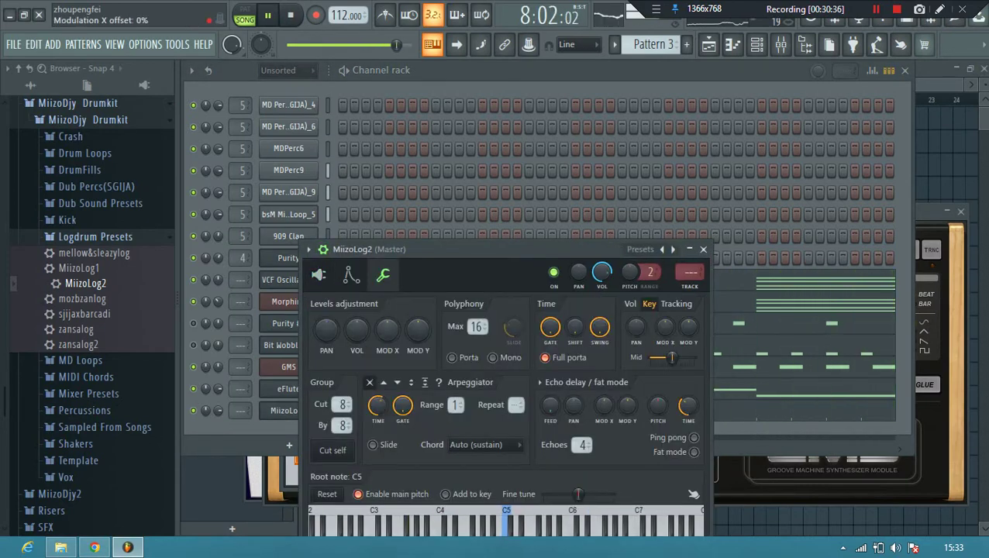
left_click_drag(465, 249, 491, 156)
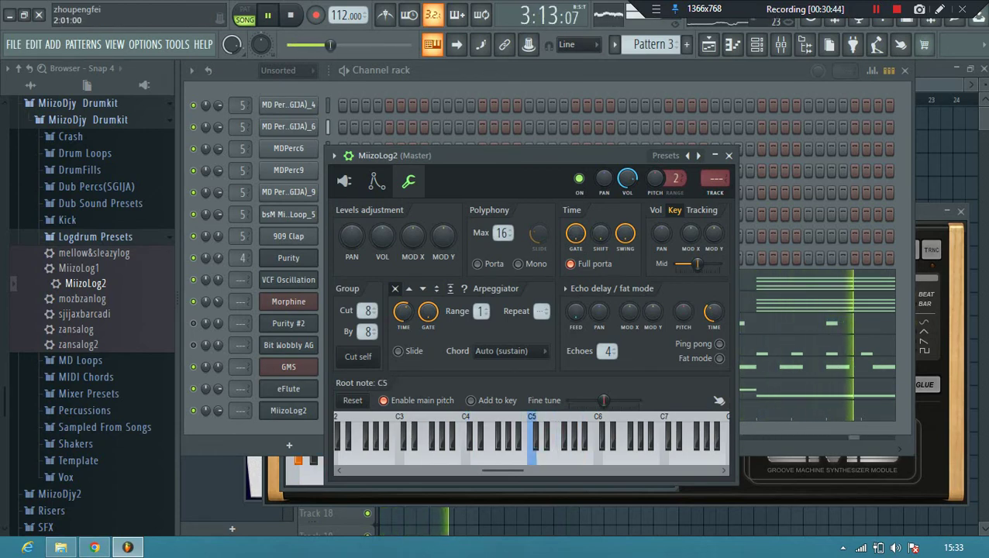
- Replace the MiizoLog2 channel's preset with mellow&sleazylog from the Logdrum Presets folder
key("F6")
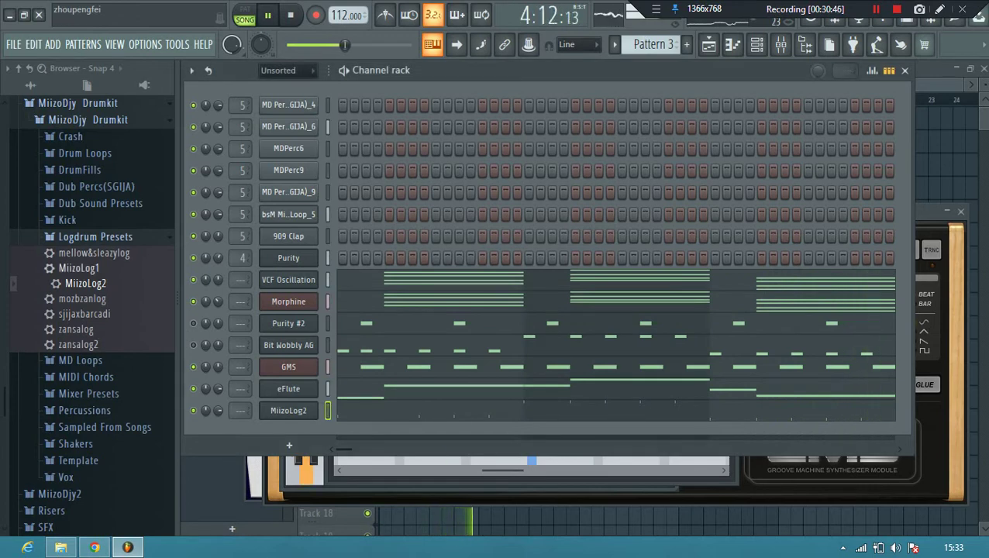
left_click_drag(300, 391, 290, 445)
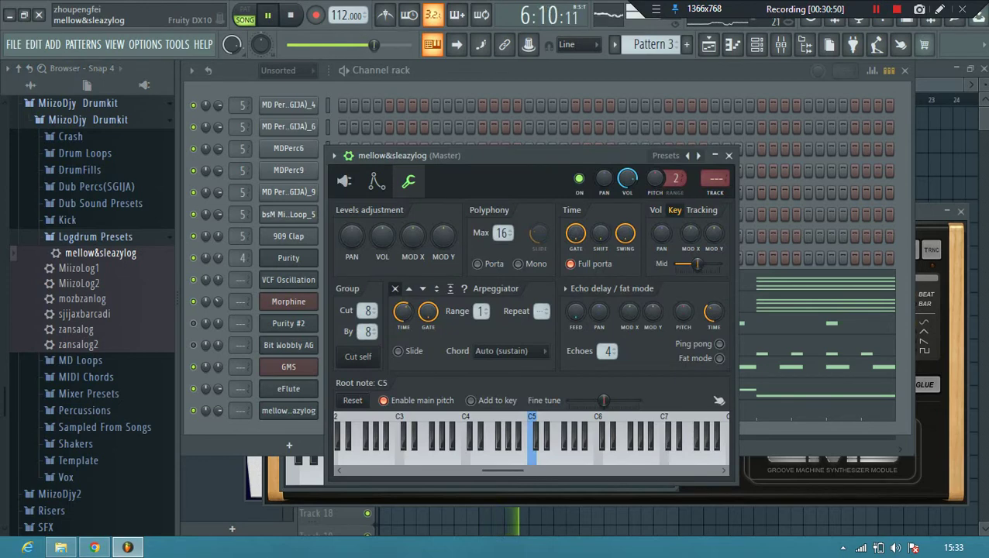
key("F6")
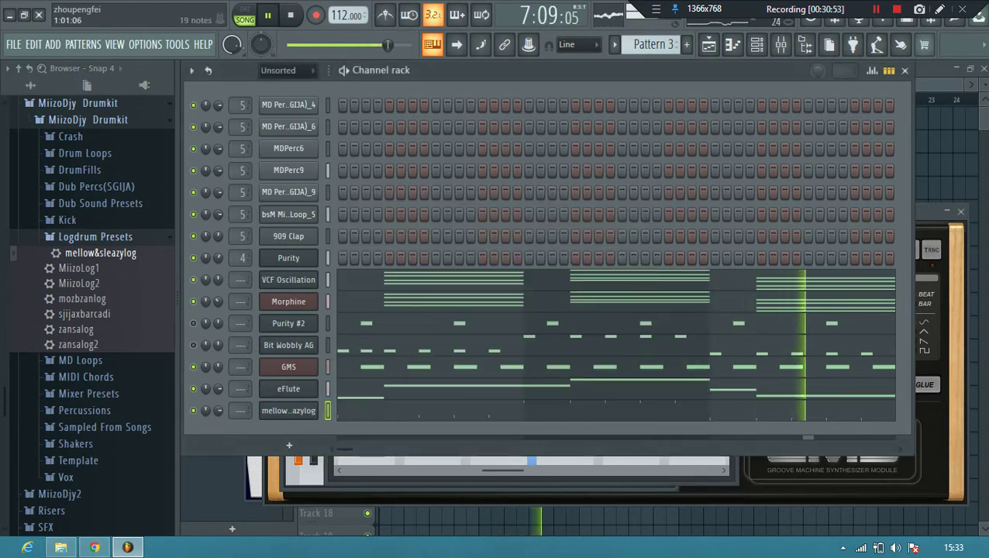
- Select all the mellow&sleazylog notes in the piano roll, lengthen them to about three ticks and lower them one octave
key("F7")
key("ctrl+a")
scroll(376, 168, "up", 1)
left_click_drag(825, 248, 931, 244)
scroll(931, 244, "up", 2)
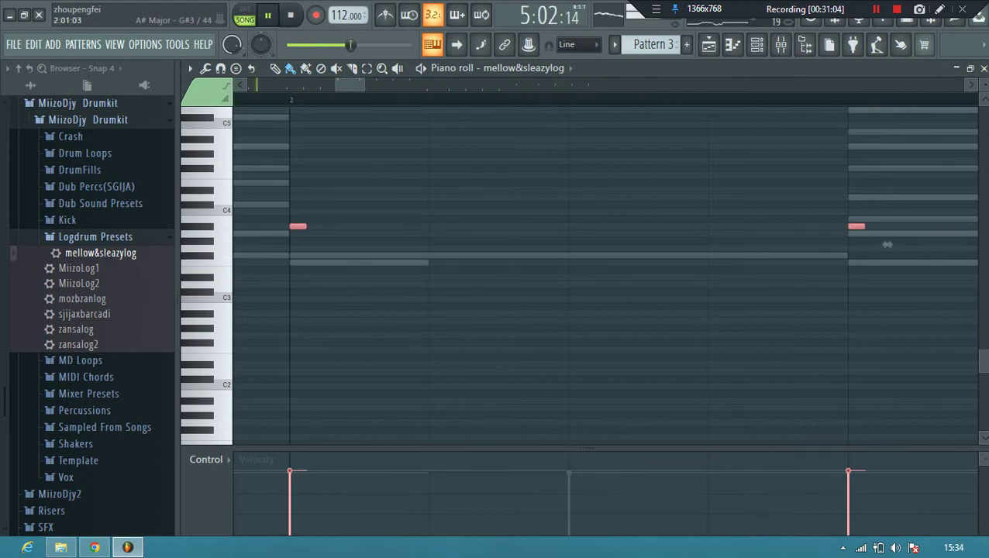
scroll(887, 244, "down", 8)
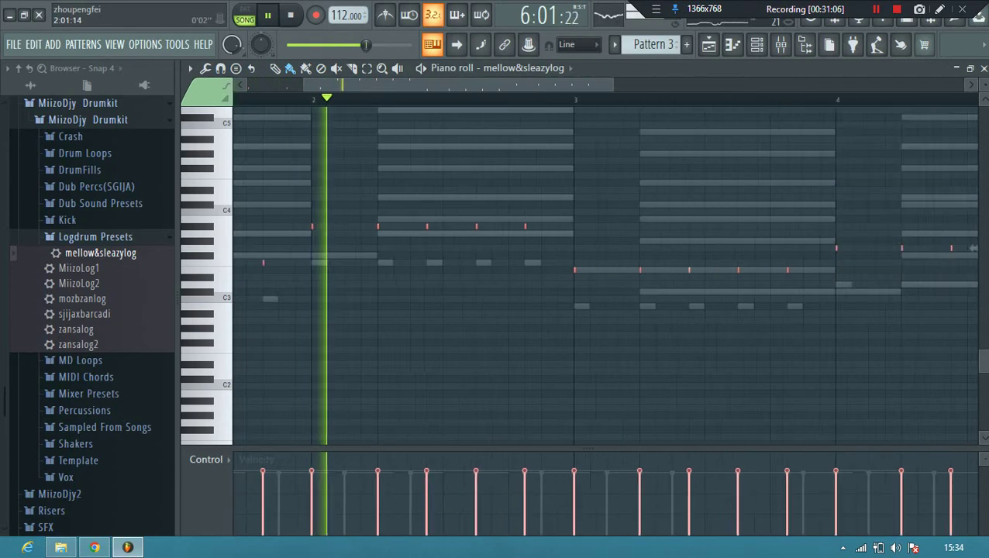
scroll(620, 224, "down", 3)
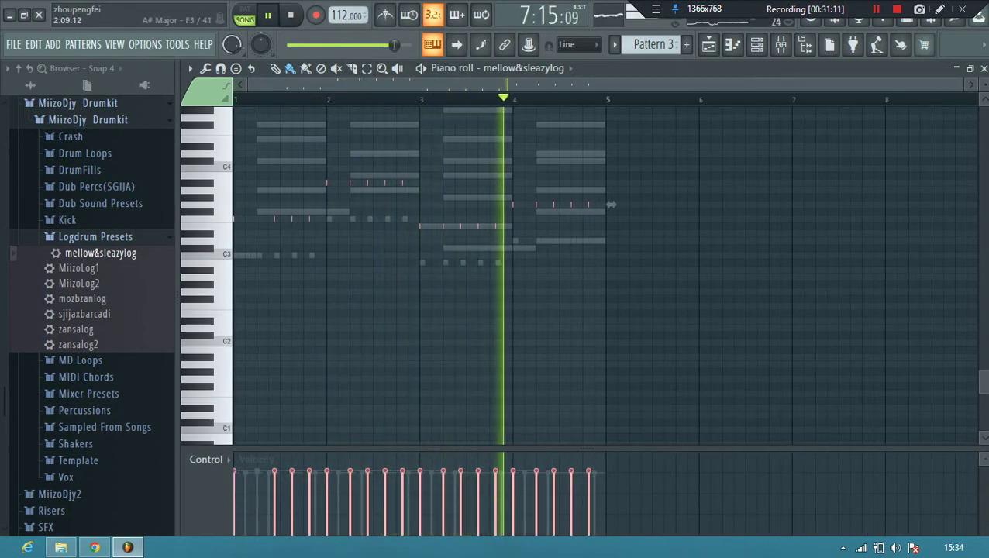
key("ctrl+Down")
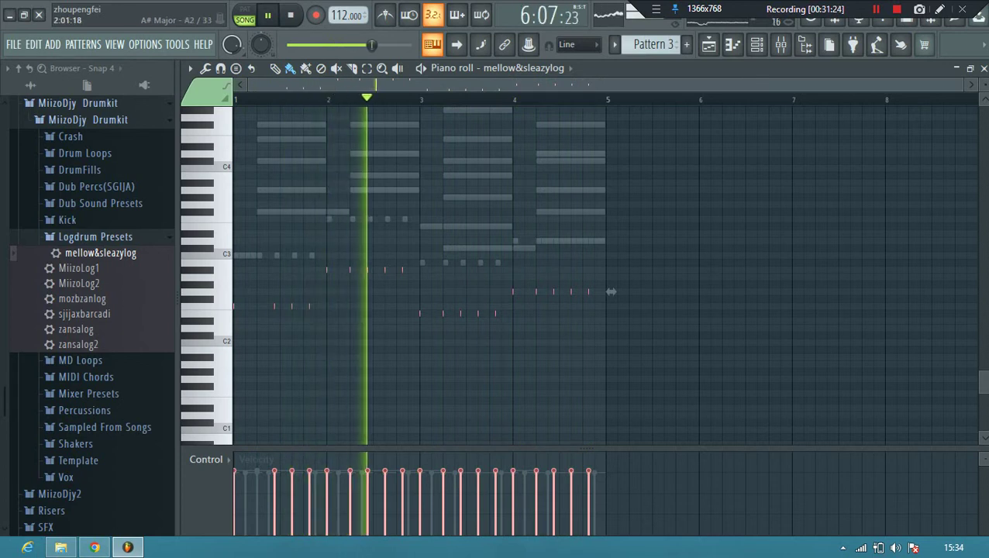
- Select the log drum notes in bar 1 and raise them ten semitones to D#3
left_click(366, 69)
left_click_drag(347, 287, 186, 327)
left_click_drag(332, 306, 332, 291)
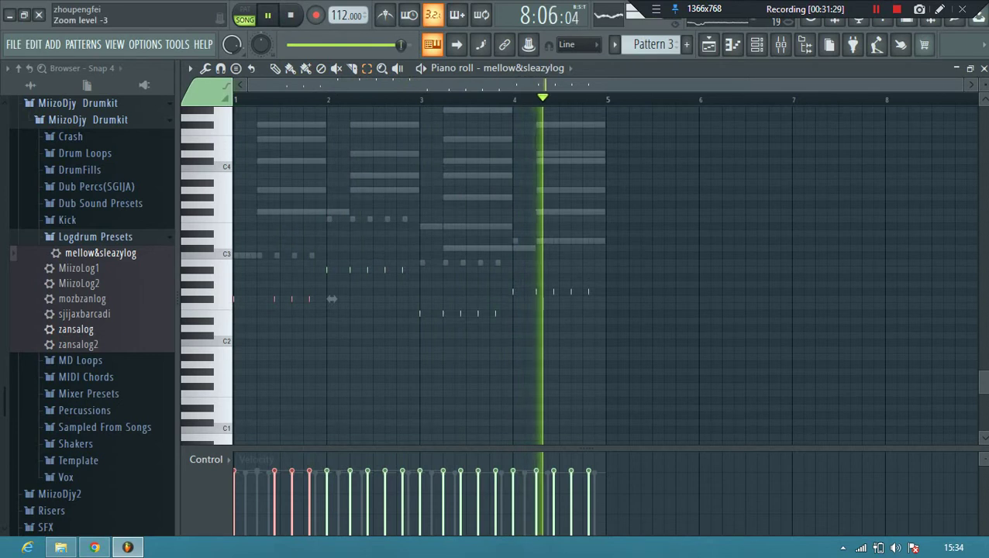
key("shift+Up")
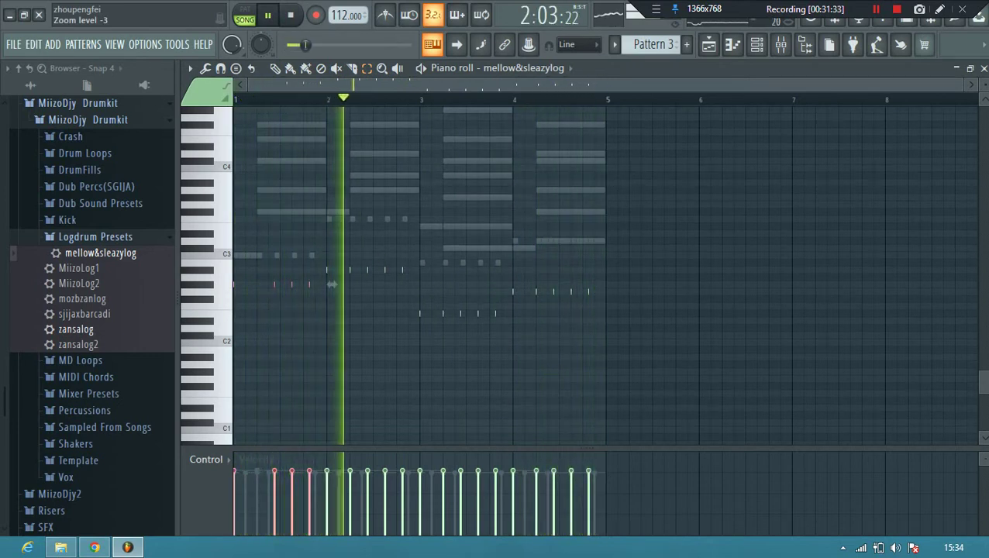
left_click_drag(332, 284, 332, 233)
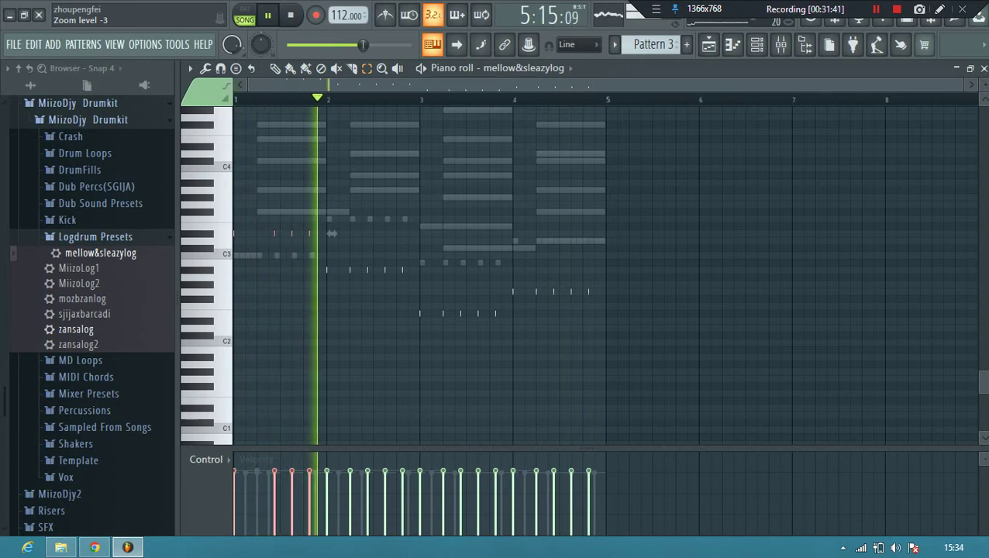
- Select the log drum notes in bars 2 to 4 and raise them eight semitones
left_click_drag(302, 274, 732, 305)
left_click_drag(689, 238, 296, 337)
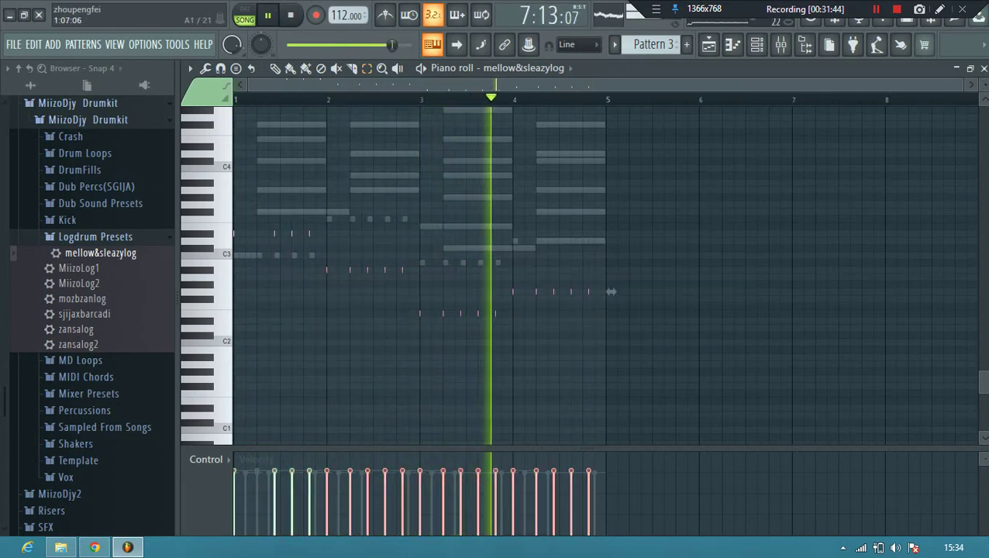
left_click_drag(610, 291, 611, 233)
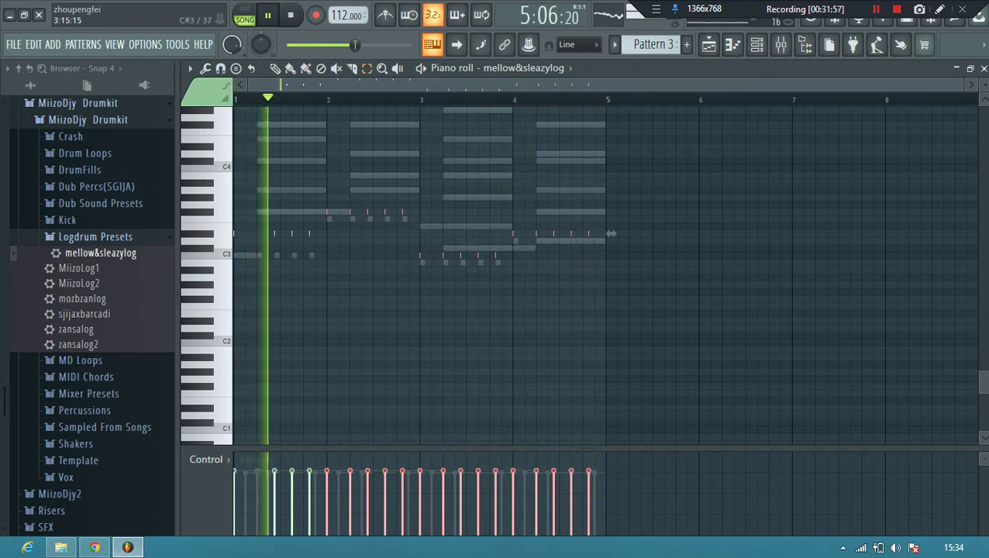
- Select the log drum notes in bars 3 and 4 and raise them three semitones, putting bar 3 on D#3 and bar 4 on F#3
left_click_drag(630, 202, 419, 300)
key("shift+Up")
key("shift+Up")
key("shift+Up")
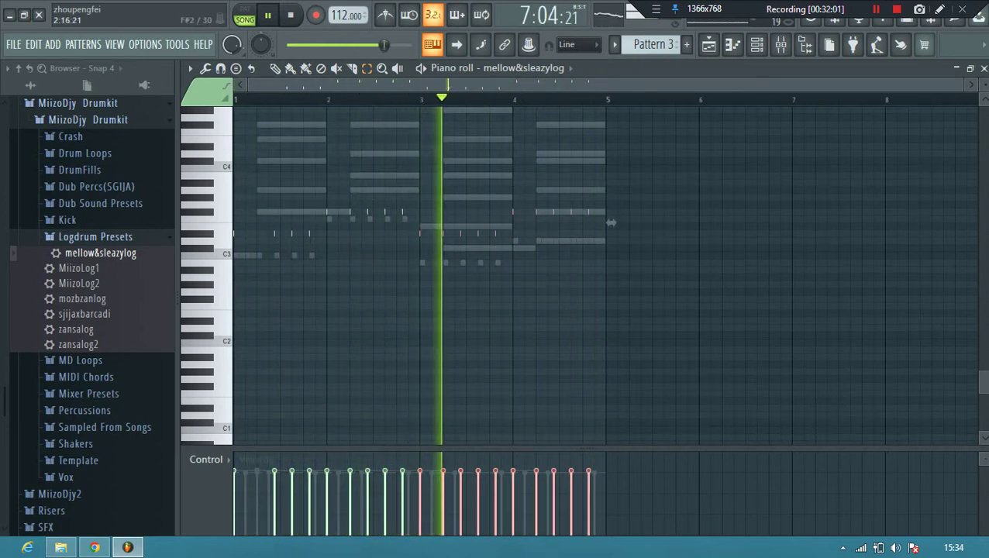
key("shift+Up")
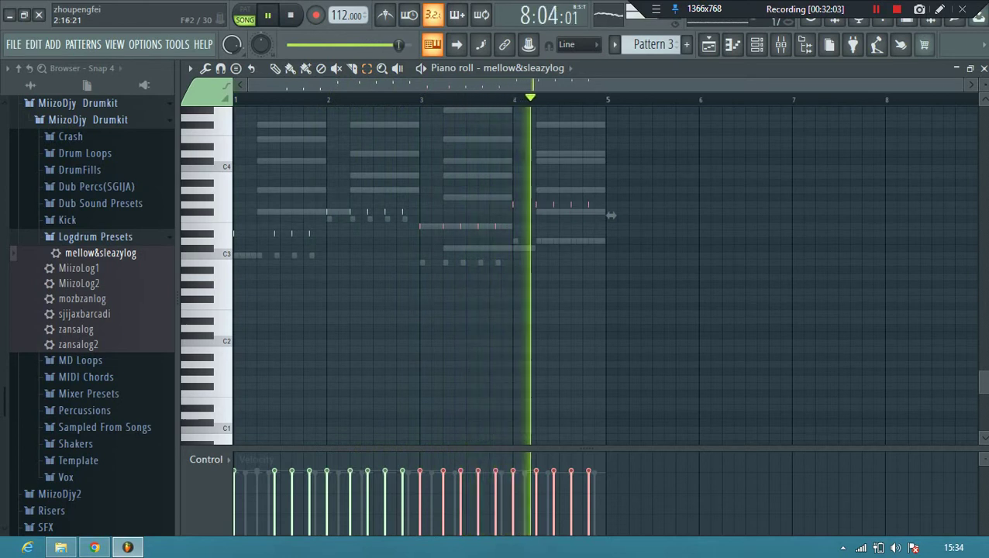
left_click_drag(611, 215, 611, 222)
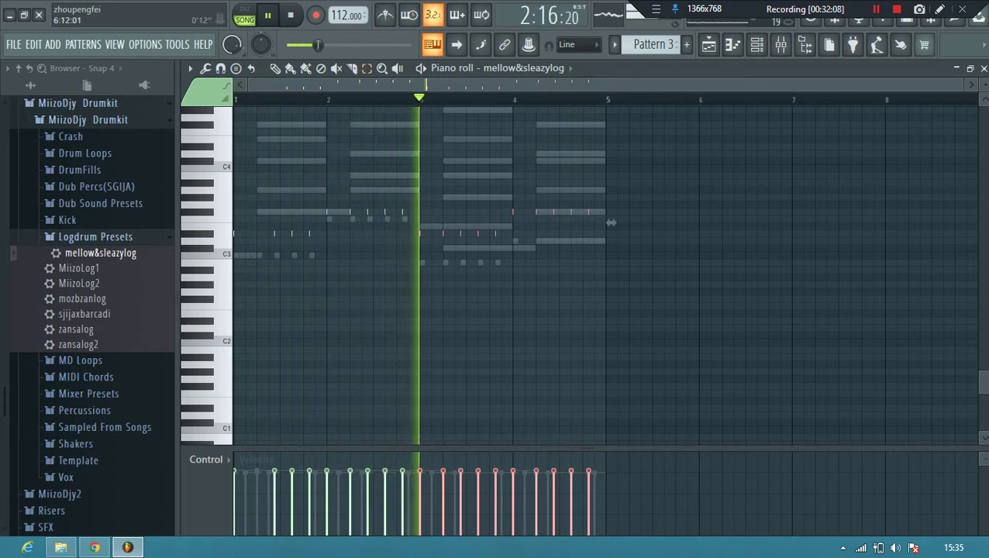
- Return to the channel rack and collapse the Logdrum Presets and MiizoDjy Drumkit folders in the browser
key("F6")
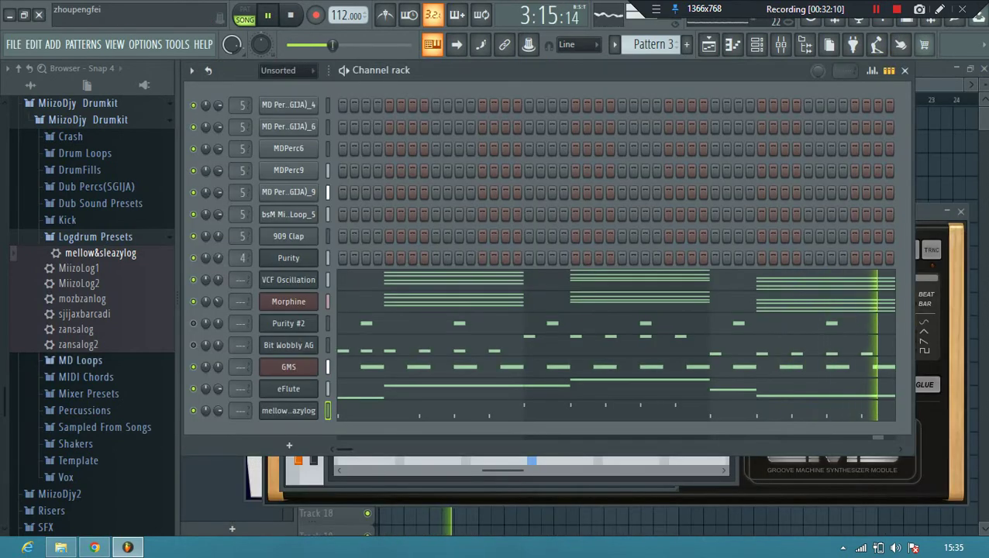
left_click(95, 237)
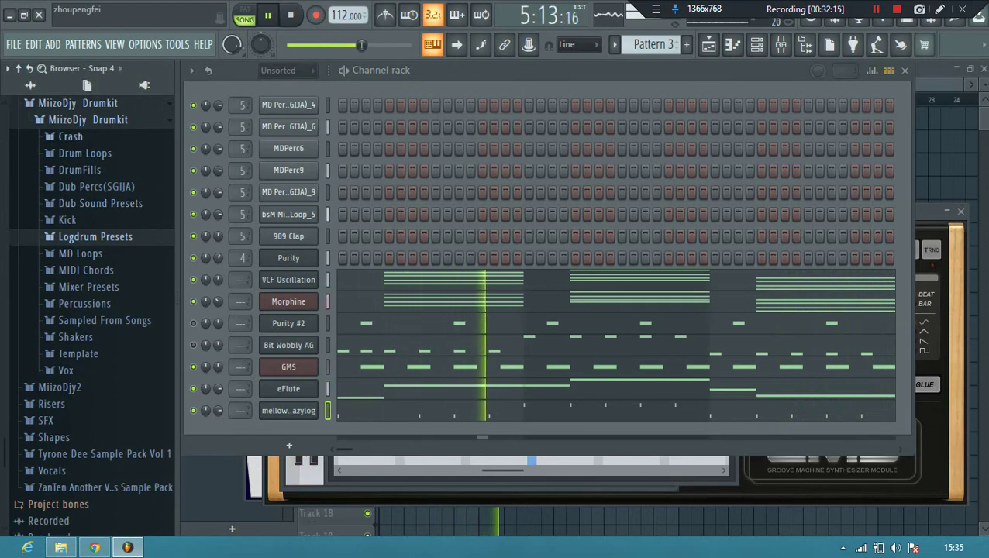
left_click(78, 103)
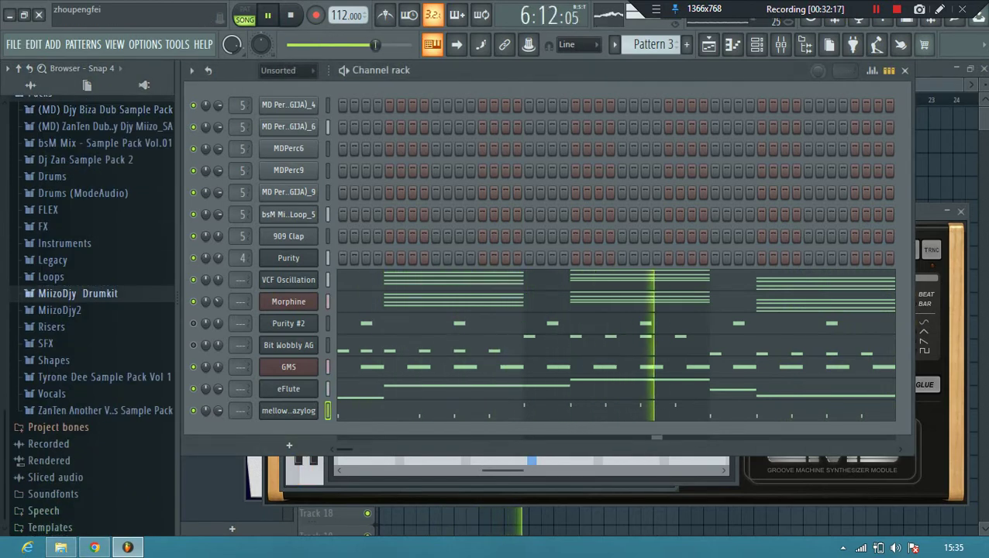
- Add a Sawer channel and load the FG Damaged program from its Arpeggios bank
left_click(289, 446)
left_click(424, 175)
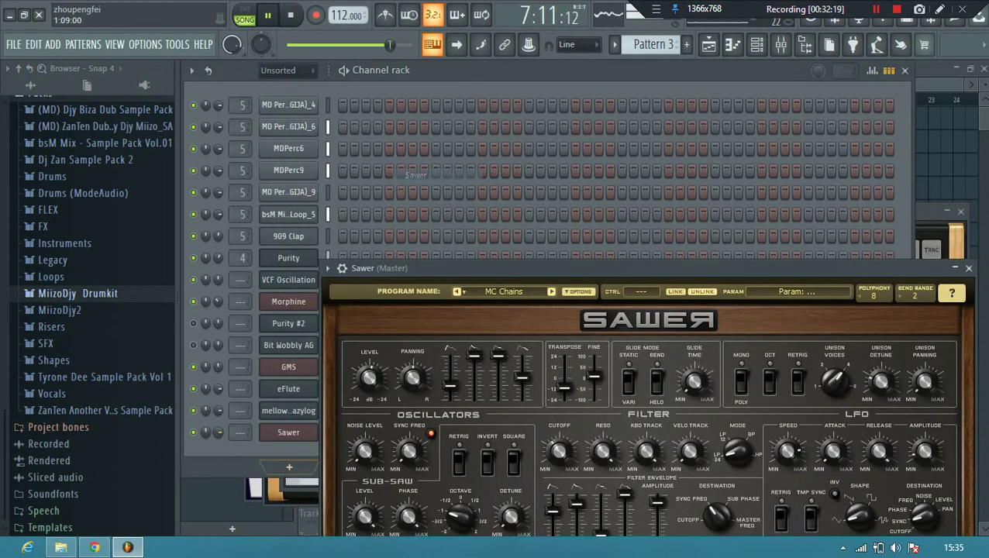
left_click(504, 292)
left_click(559, 385)
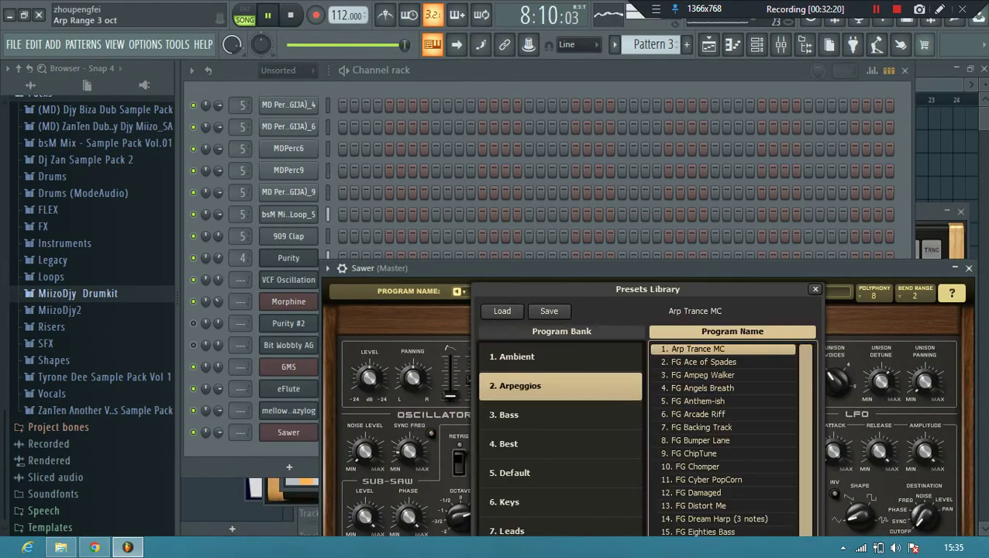
left_click(699, 494)
- Copy the Purity #2 notes and paste them into the Sawer channel
left_click(218, 433)
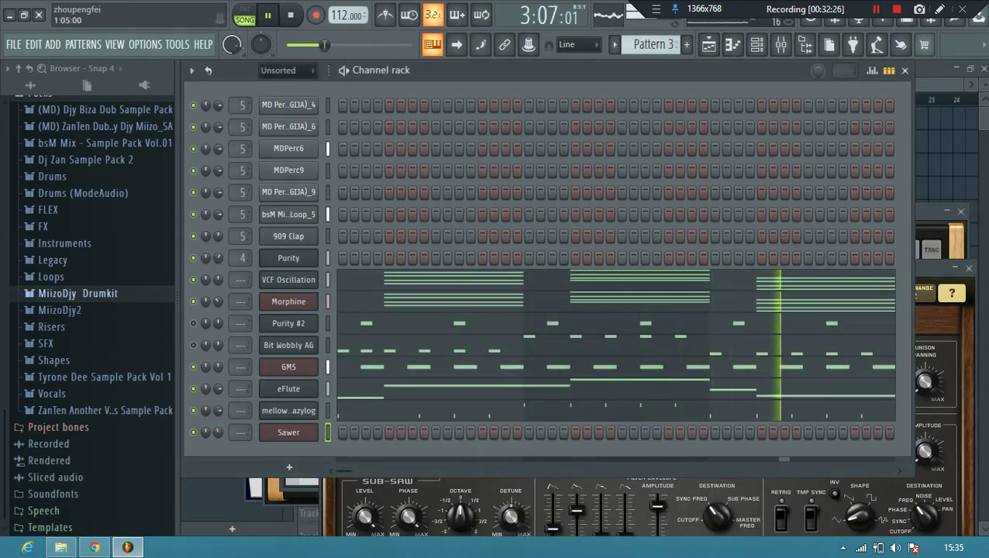
right_click(318, 314)
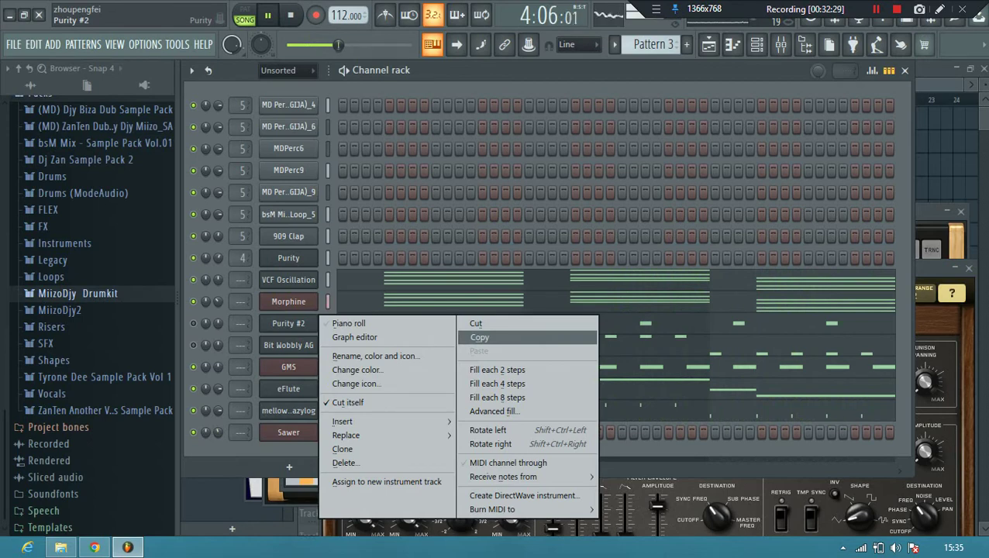
left_click(479, 337)
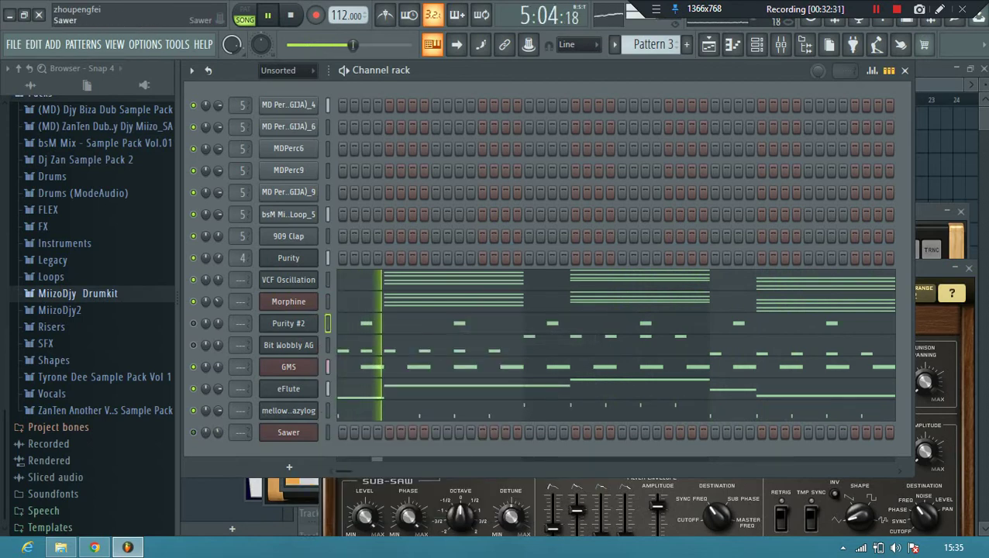
right_click(320, 322)
left_click(480, 356)
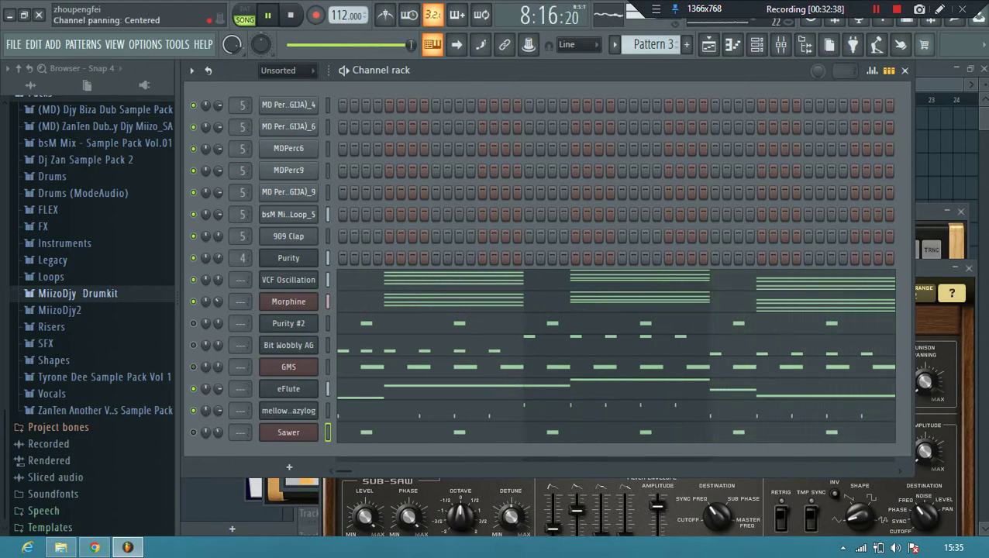
- Select all the Sawer notes in the piano roll, lower them to C4 and lengthen them to two steps each
left_click(431, 433)
scroll(421, 364, "up", 4)
left_click_drag(711, 151, 236, 226)
scroll(362, 170, "up", 5)
scroll(361, 99, "up", 2)
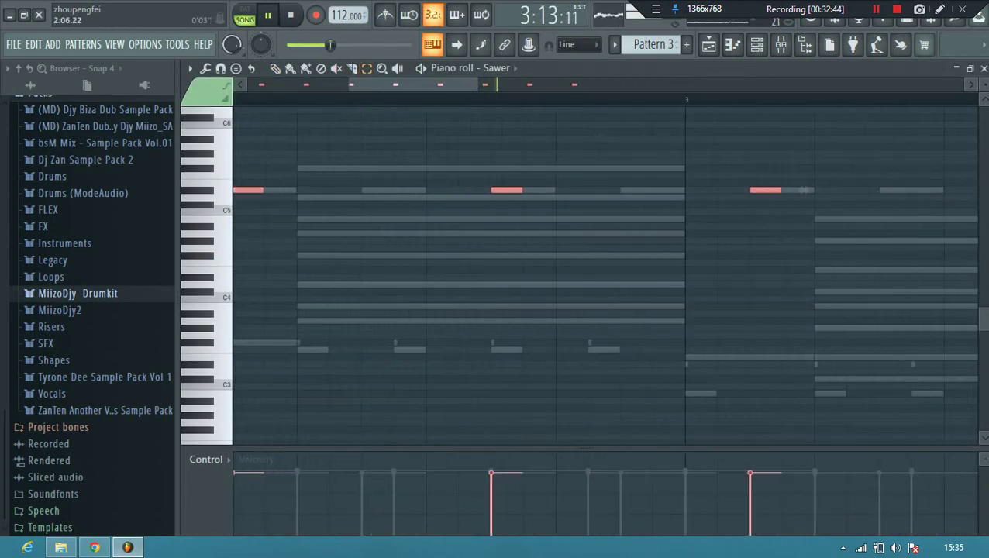
left_click_drag(361, 99, 240, 137)
key("ctrl+d")
left_click_drag(399, 85, 313, 84)
left_click_drag(206, 168, 206, 224)
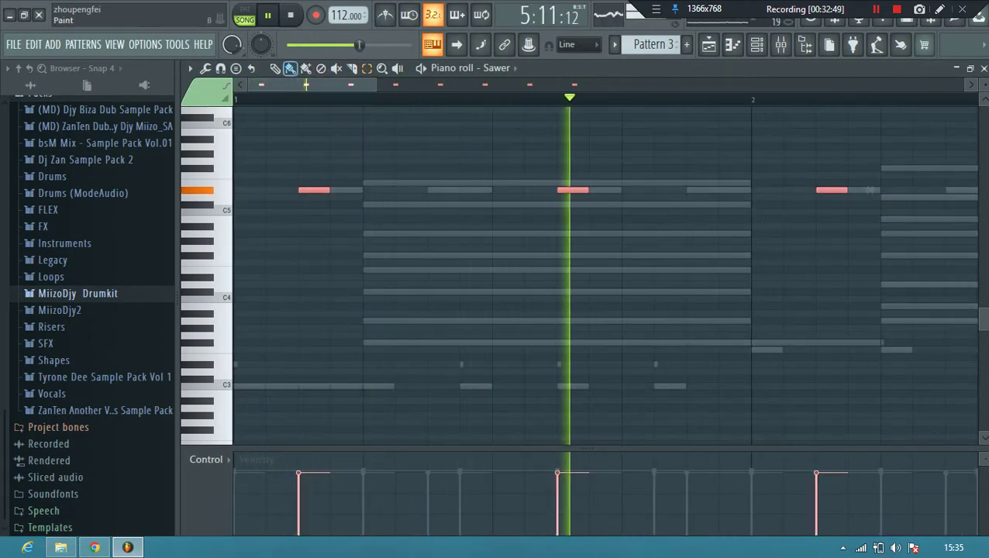
key("shift+Down")
key("shift+Down")
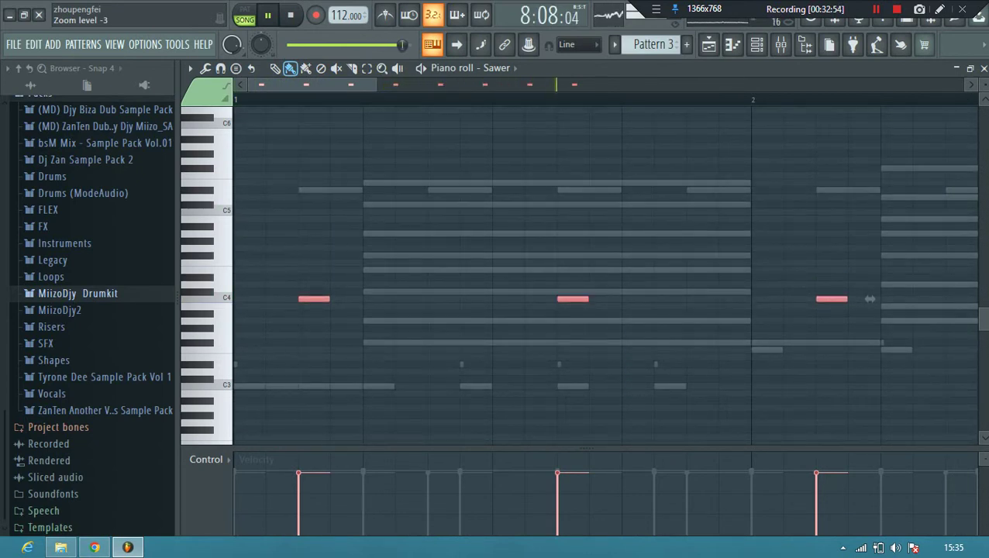
left_click_drag(870, 298, 902, 298)
scroll(424, 110, "down", 6)
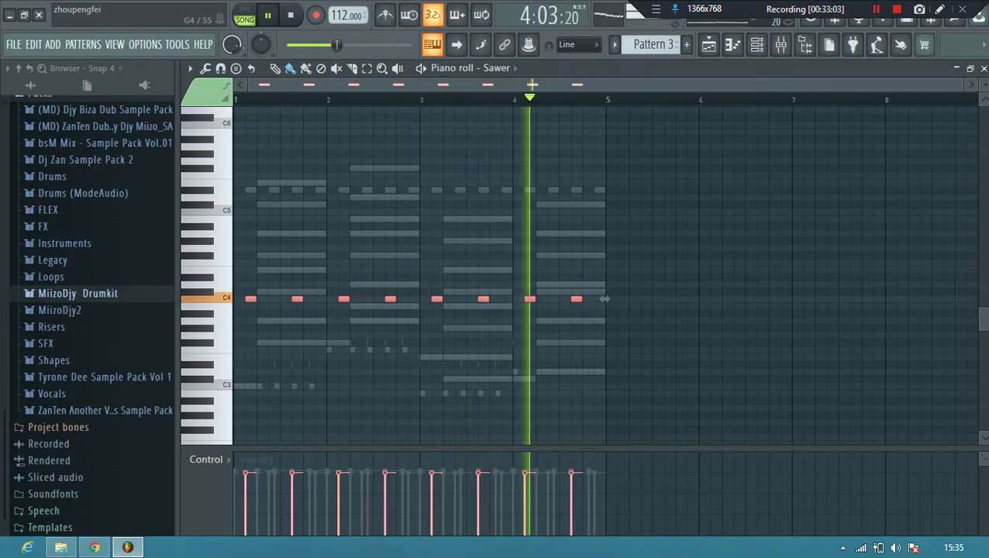
- Add a new Purity channel and load the Vibraphone preset from its Bell & Perc category
key("F6")
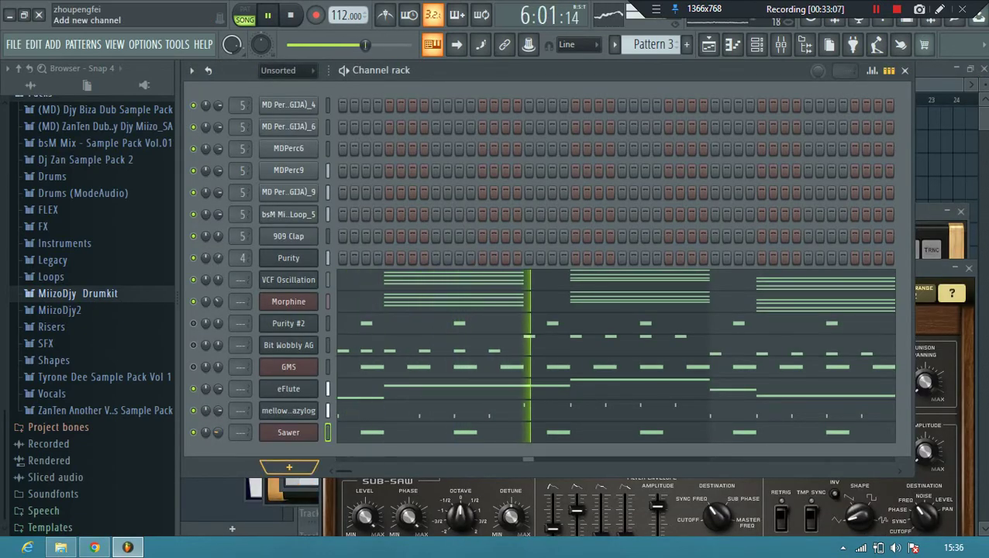
left_click(288, 467)
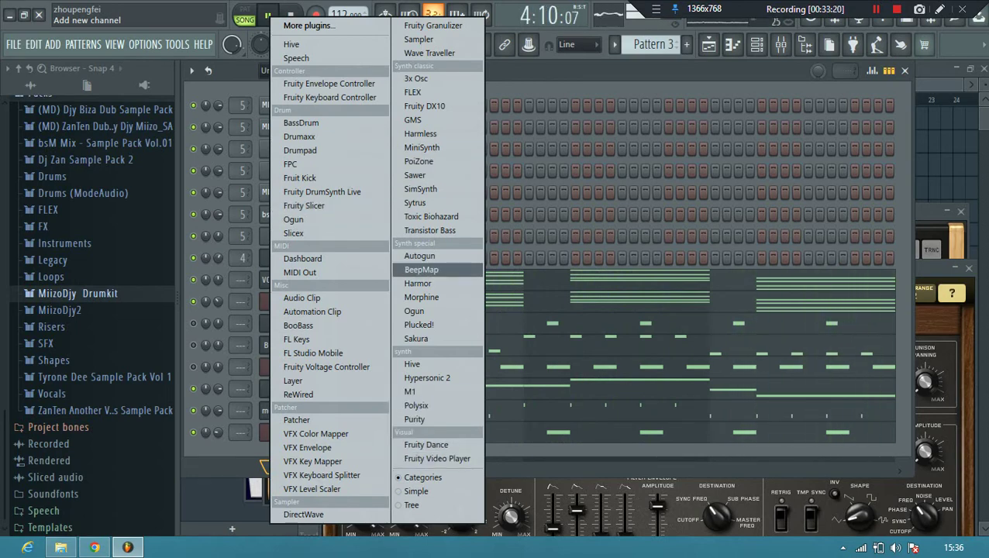
left_click(416, 419)
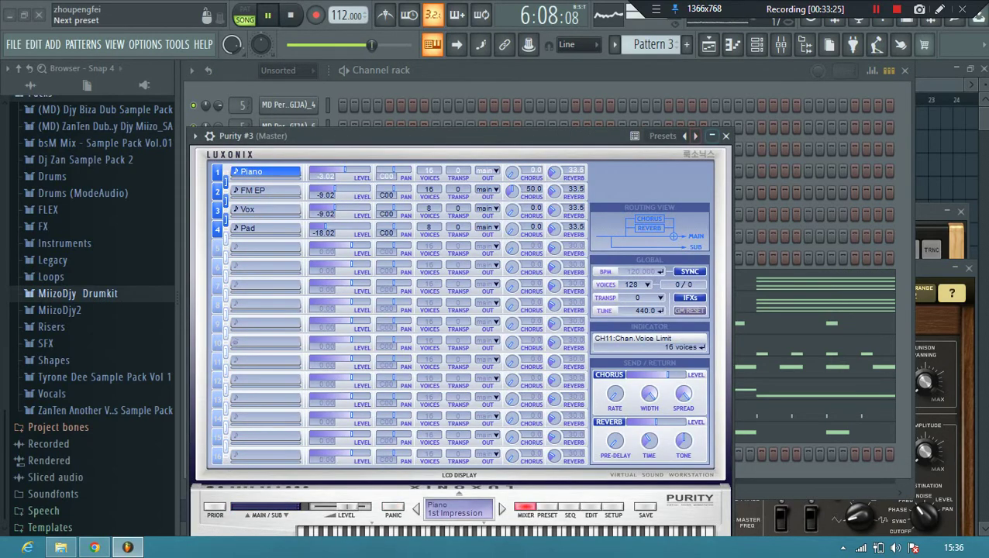
left_click(547, 508)
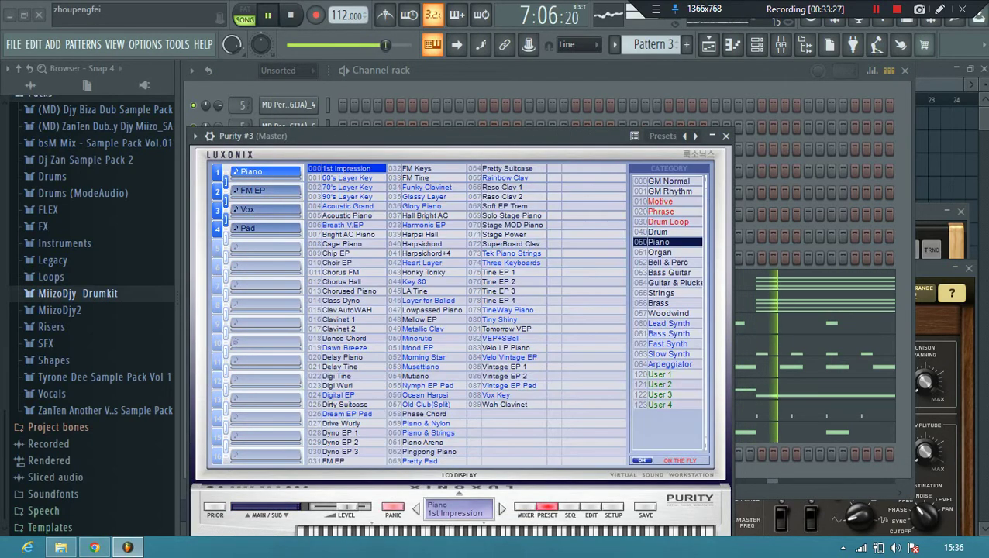
left_click(668, 263)
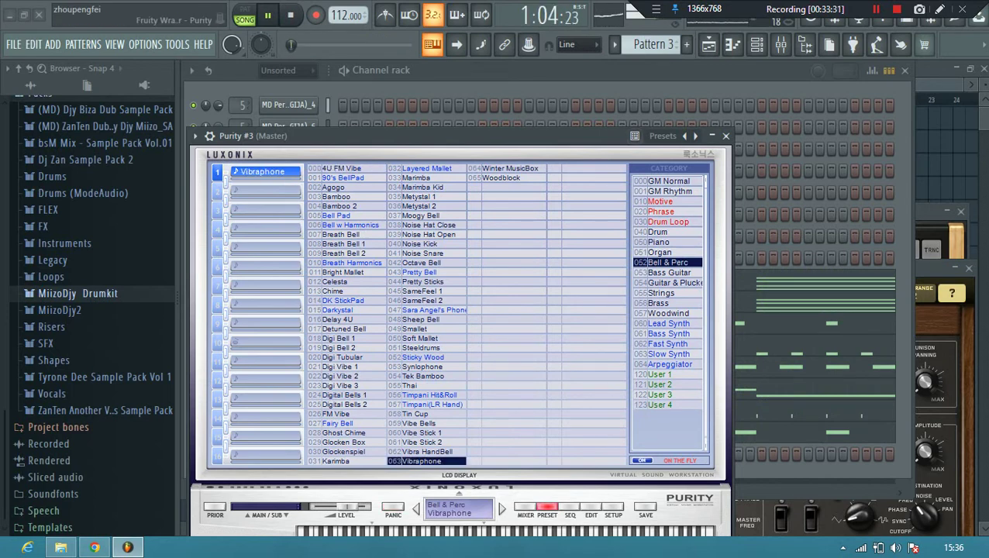
- Set the Purity #3 channel's root note to A4 in its miscellaneous functions and close its window
left_click(210, 135)
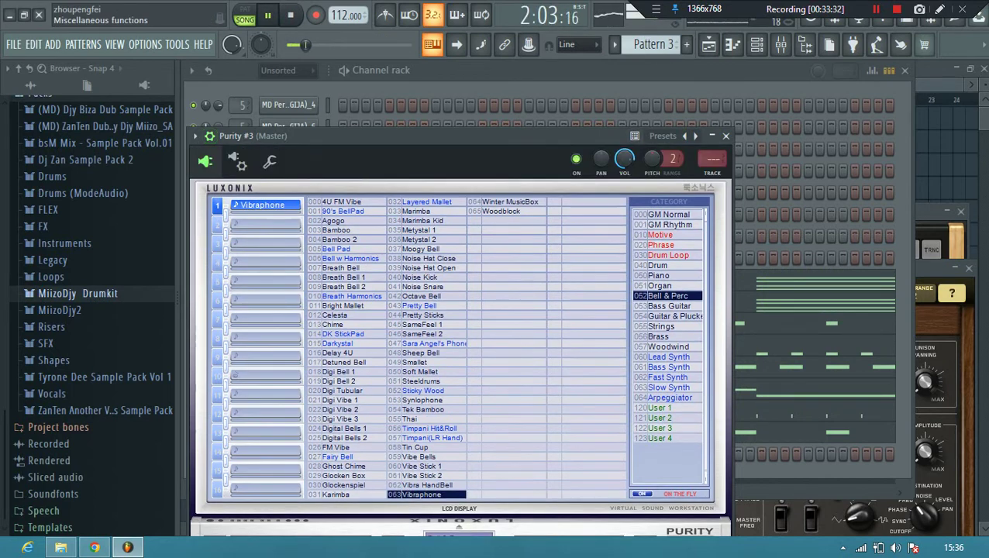
left_click(270, 161)
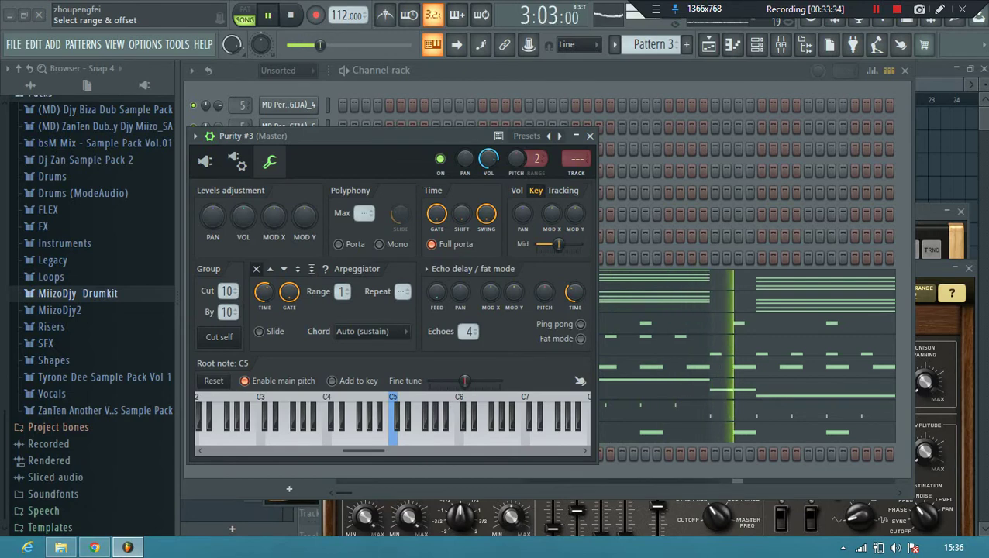
right_click(380, 419)
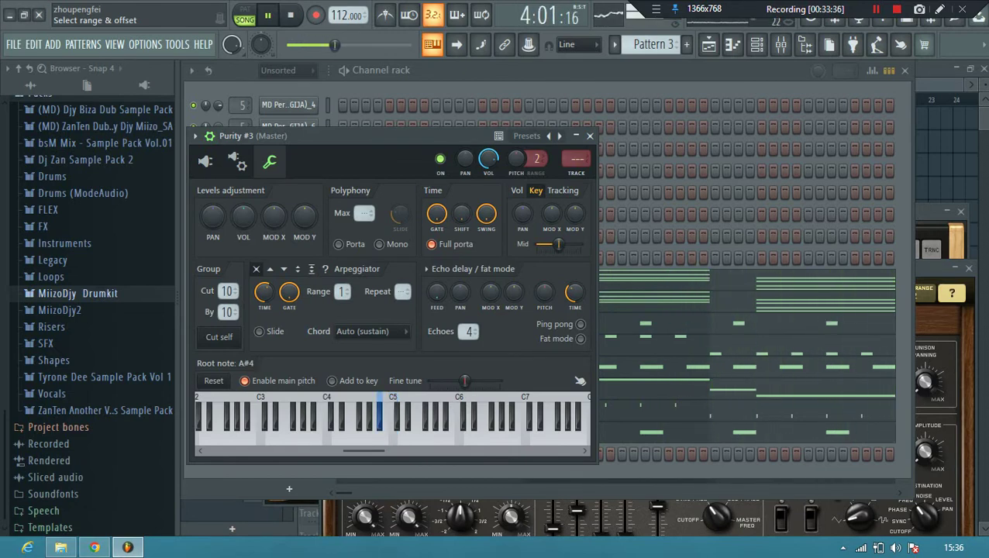
left_click(590, 136)
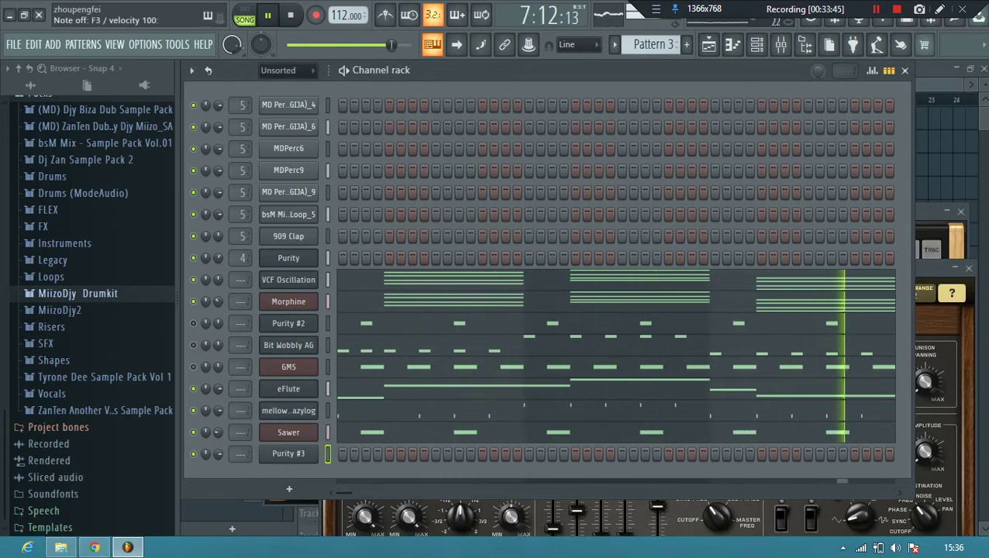
- Reopen Purity #3 and set the typing keyboard's base note to C5
left_click(288, 454)
right_click(430, 45)
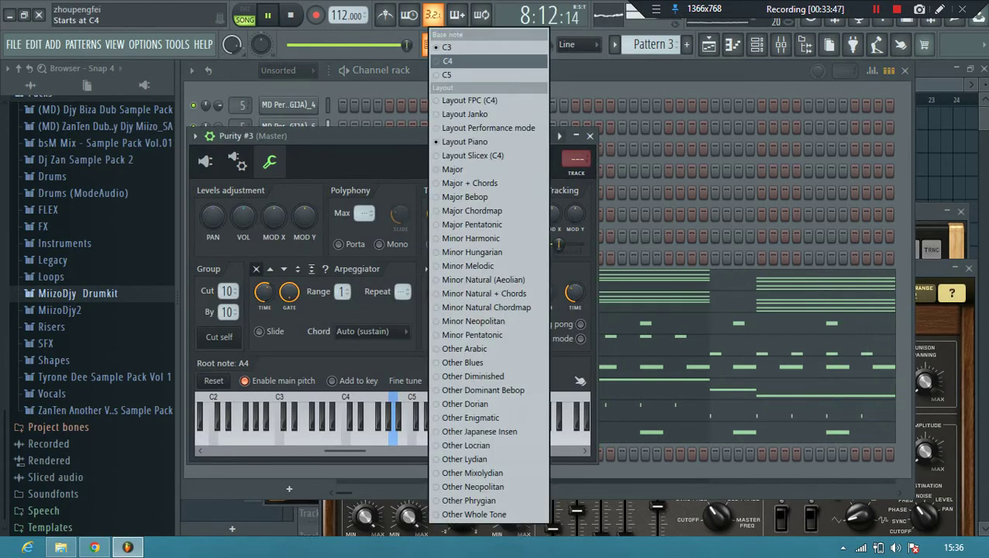
left_click(447, 75)
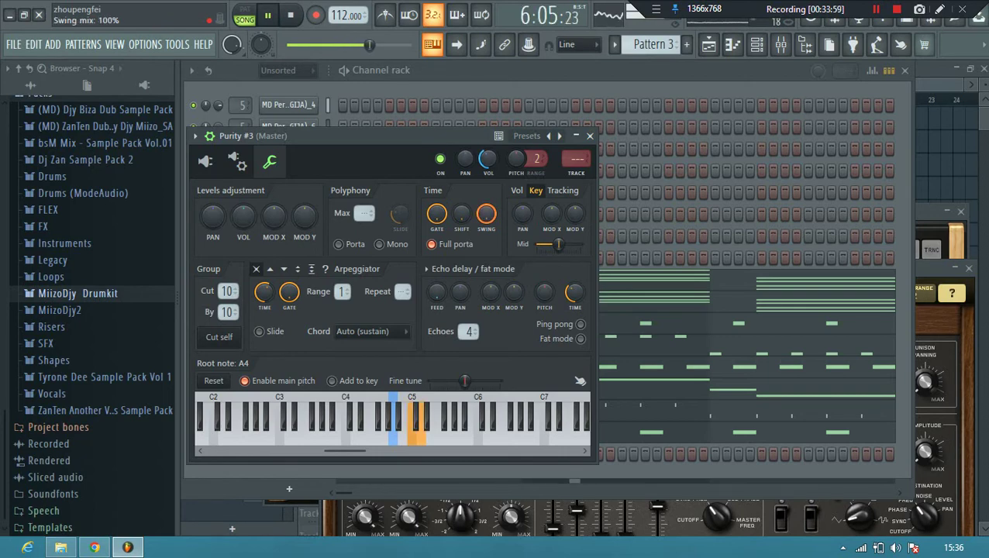
- Restart playback and try out a descending melody on Purity #3 over the beat with the typing keyboard
key("space")
key("space")
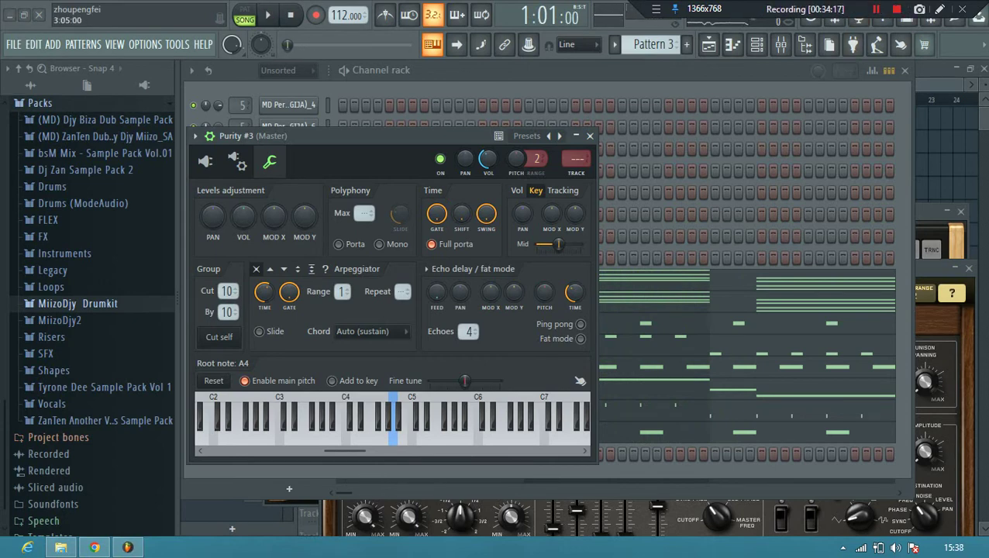
key("space")
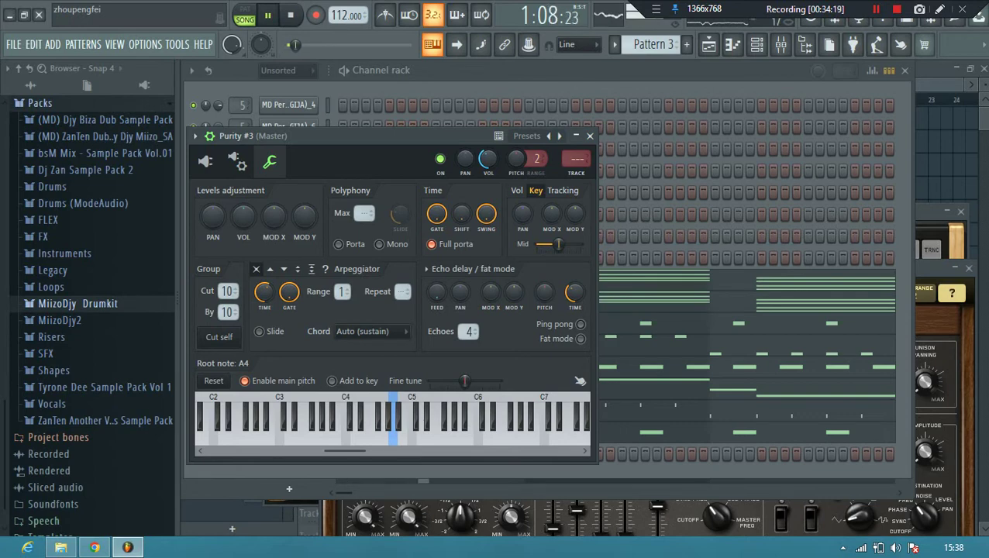
key("w")
key("q")
key("m")
key("n")
key("b")
key("v")
key("c")
key("x")
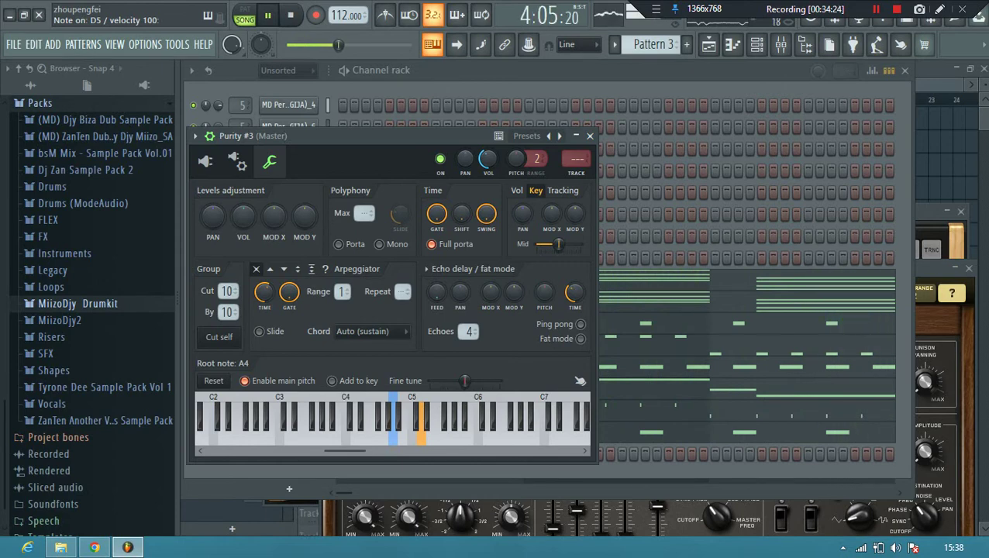
key("x")
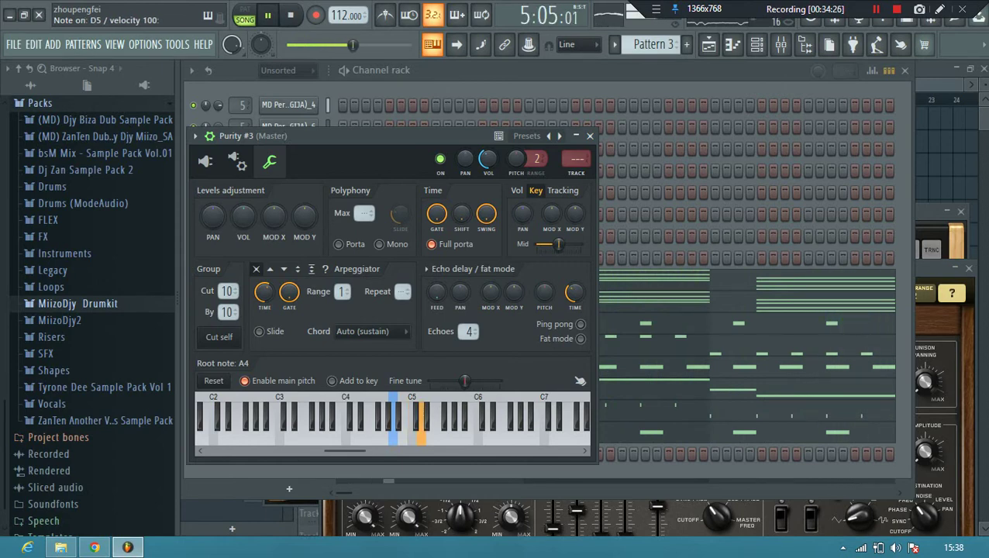
key("z")
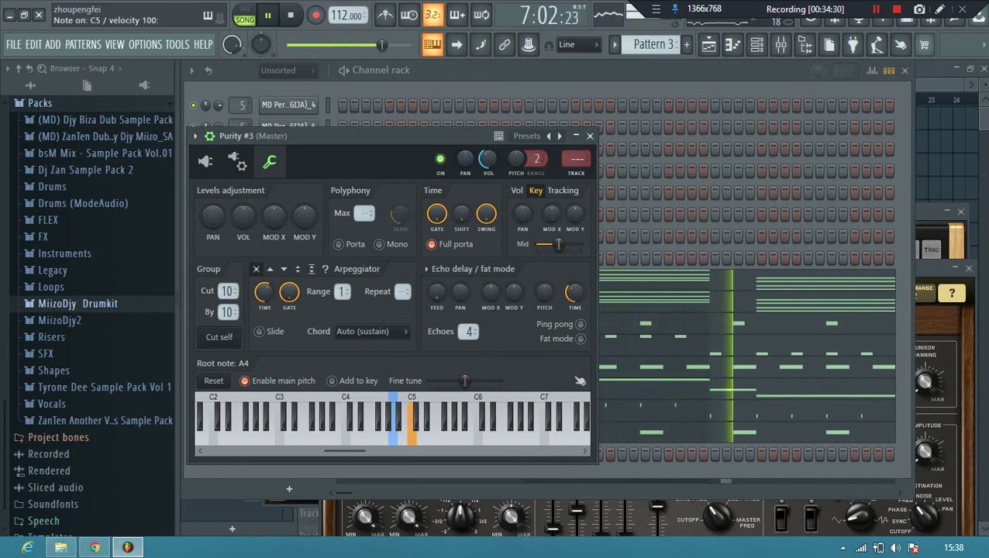
key("v")
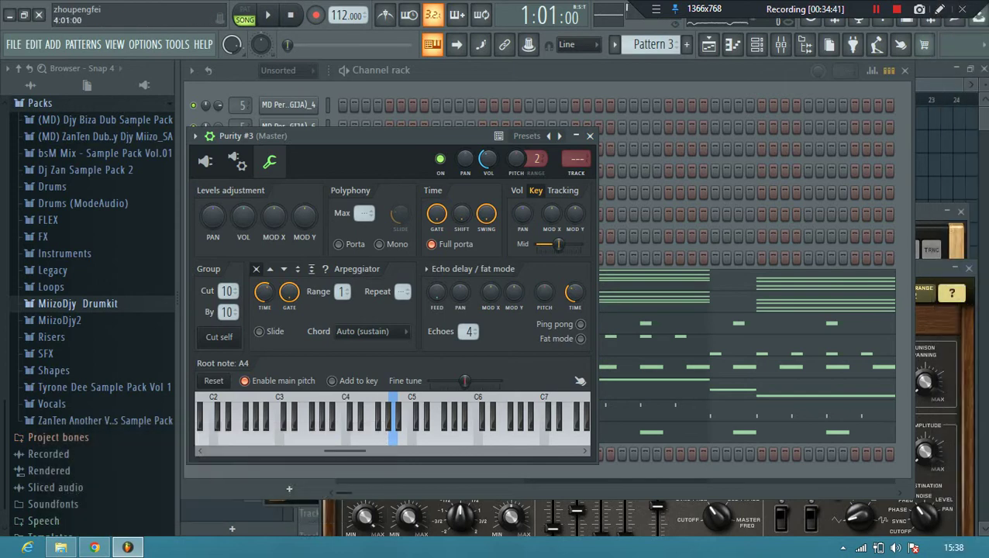
- Open the playlist and play the full arrangement from the beginning, with the pattern list showing
key("F5")
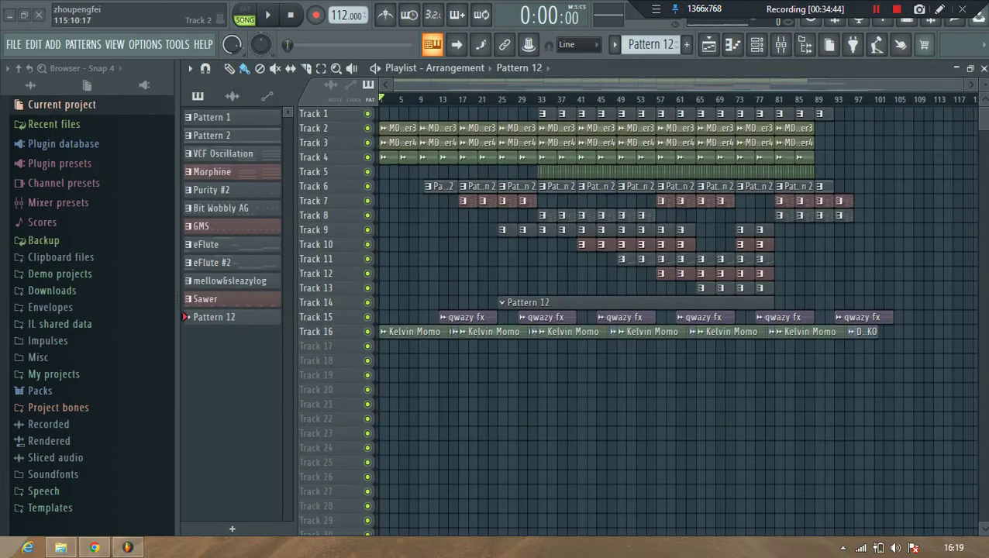
key("space")
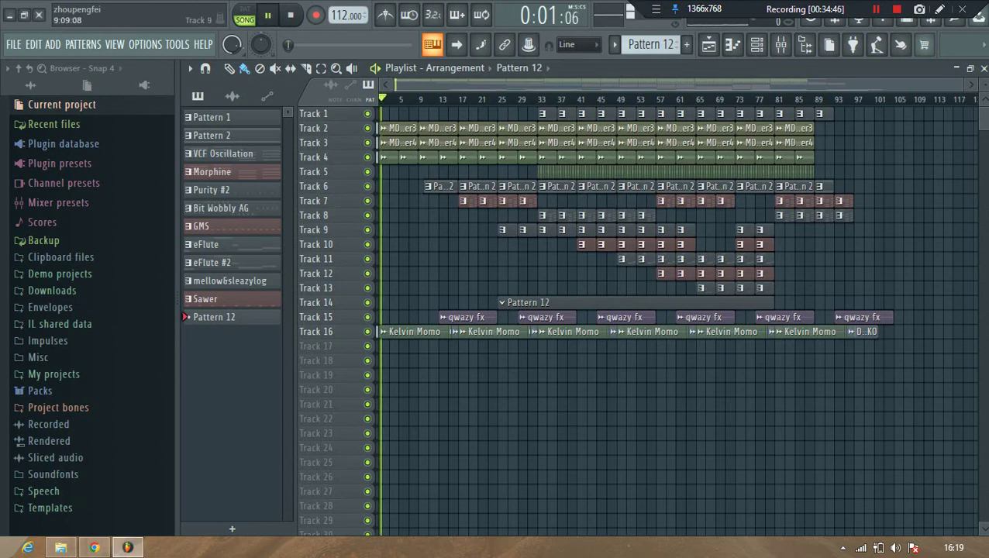
left_click(232, 95)
left_click(197, 96)
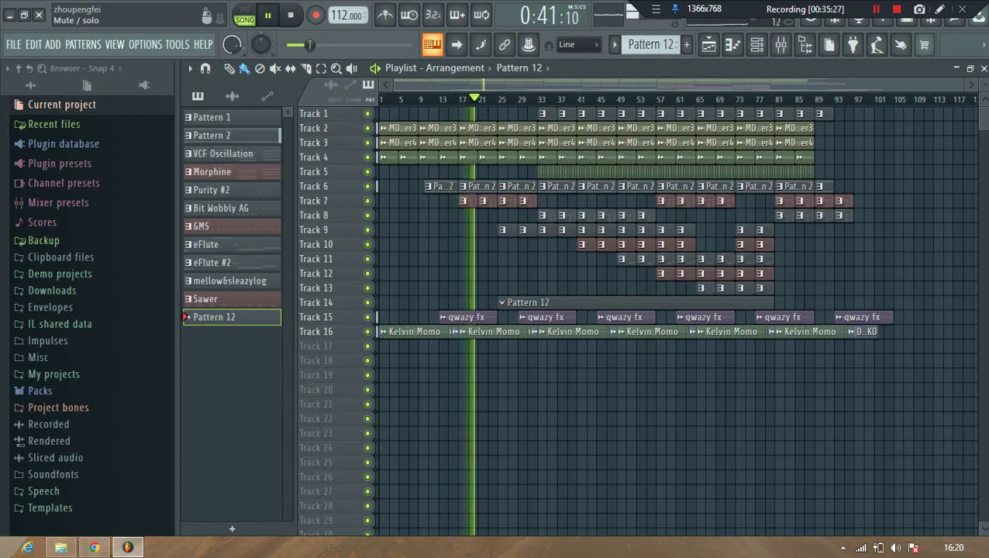
- Arm recording and play a live Purity #3 melody into Pattern 12 over the running arrangement
left_click(316, 15)
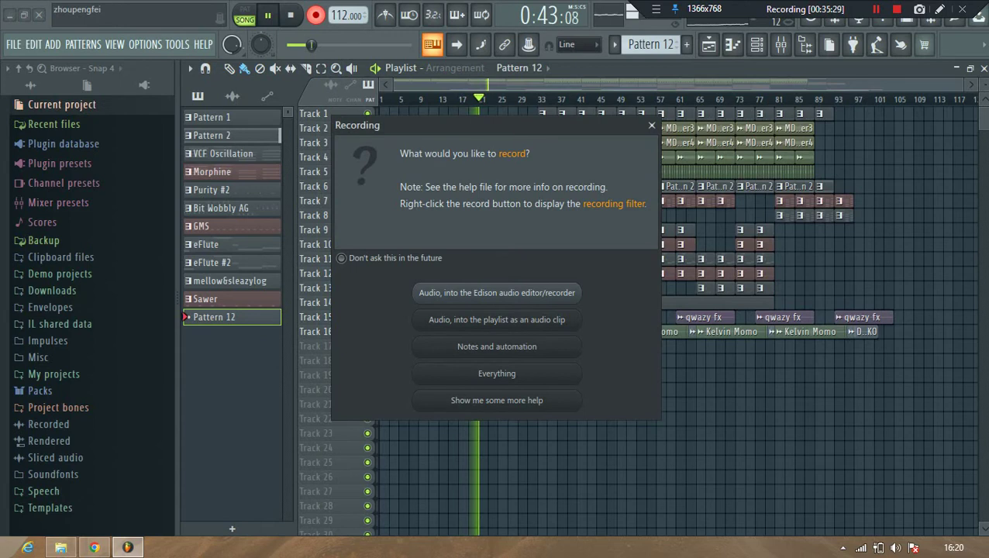
key("Escape")
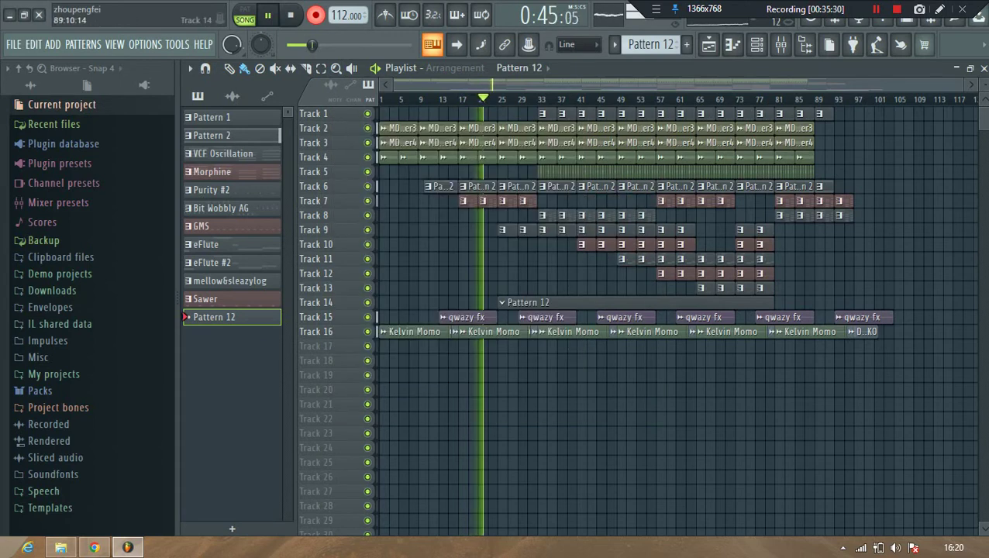
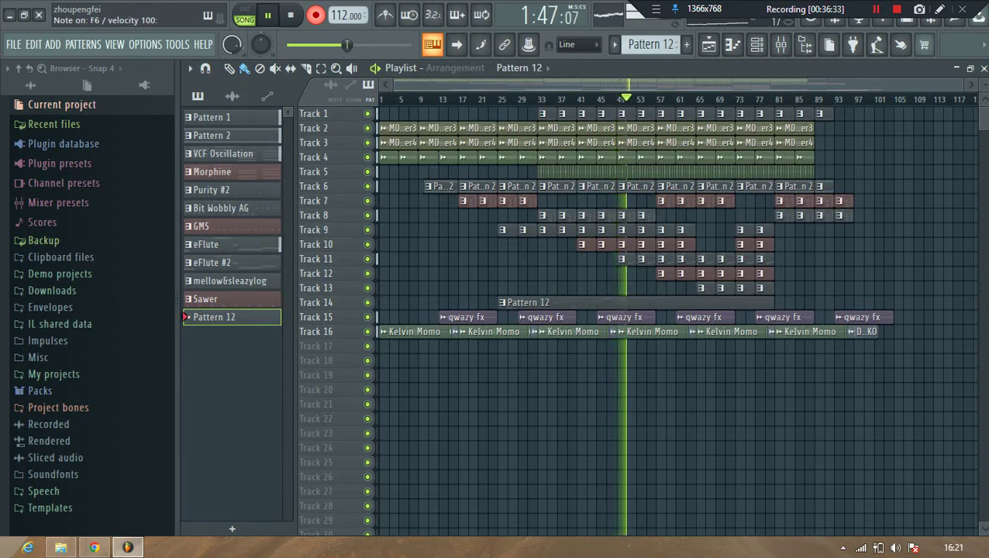
key("ctrl+z")
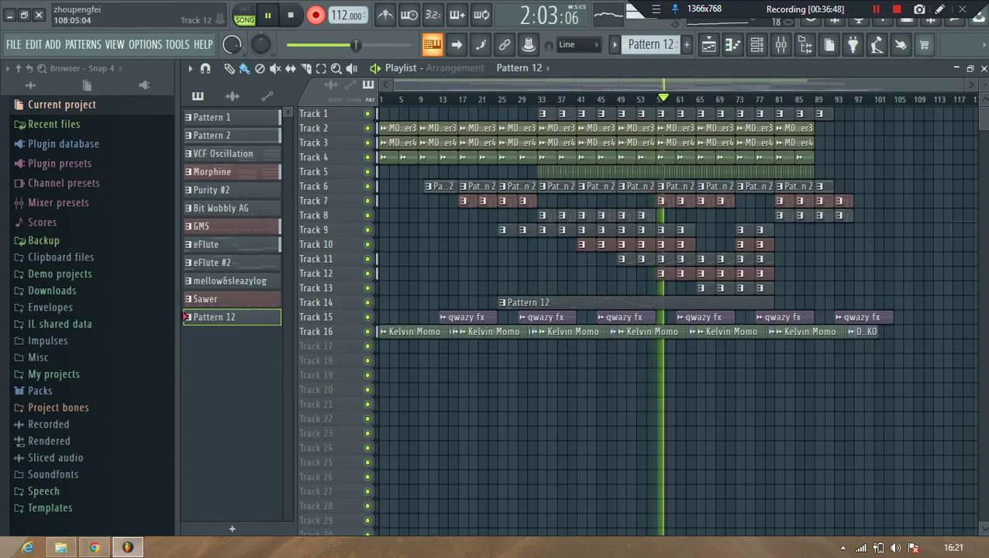
- Examine the notes recorded so far in Pattern 12's piano roll, then return to the playlist
double_click(716, 300)
scroll(580, 271, "down", 10)
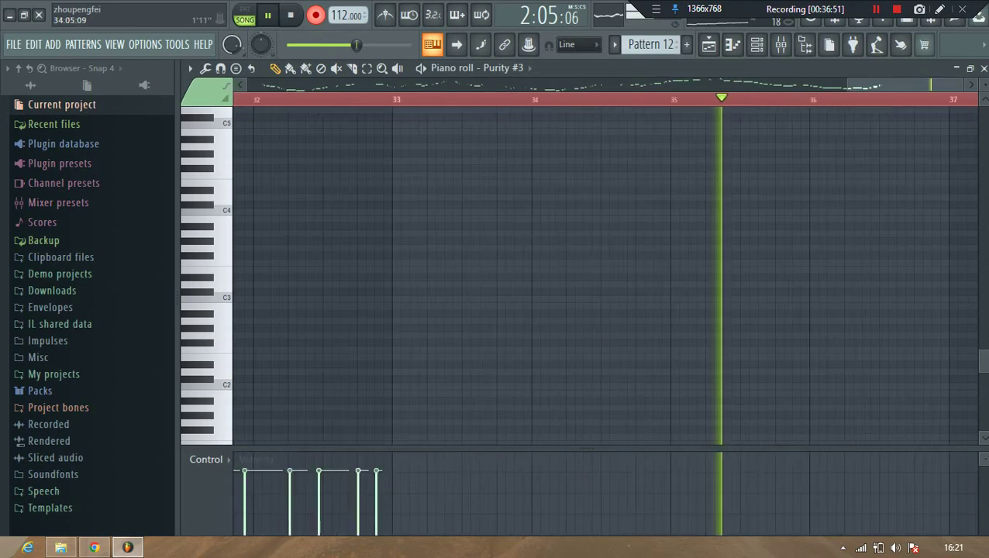
scroll(580, 271, "down", 4)
scroll(576, 99, "down", 1)
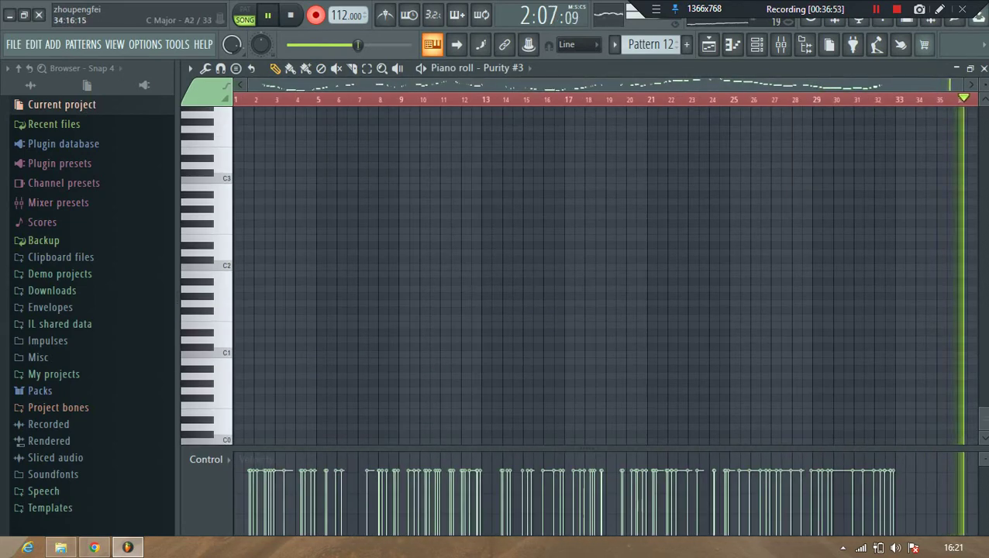
scroll(958, 147, "up", 14)
scroll(958, 147, "down", 1)
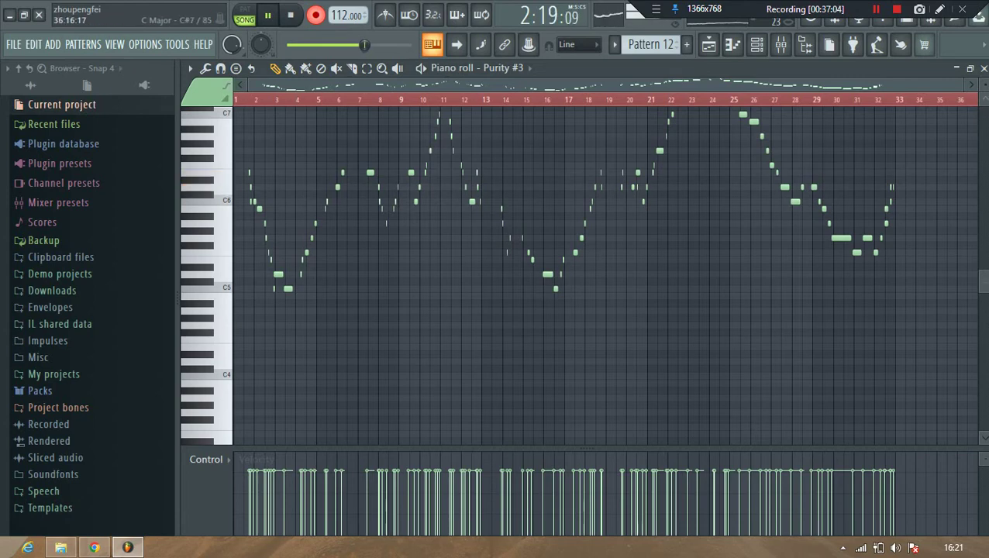
left_click(983, 68)
left_click(976, 230)
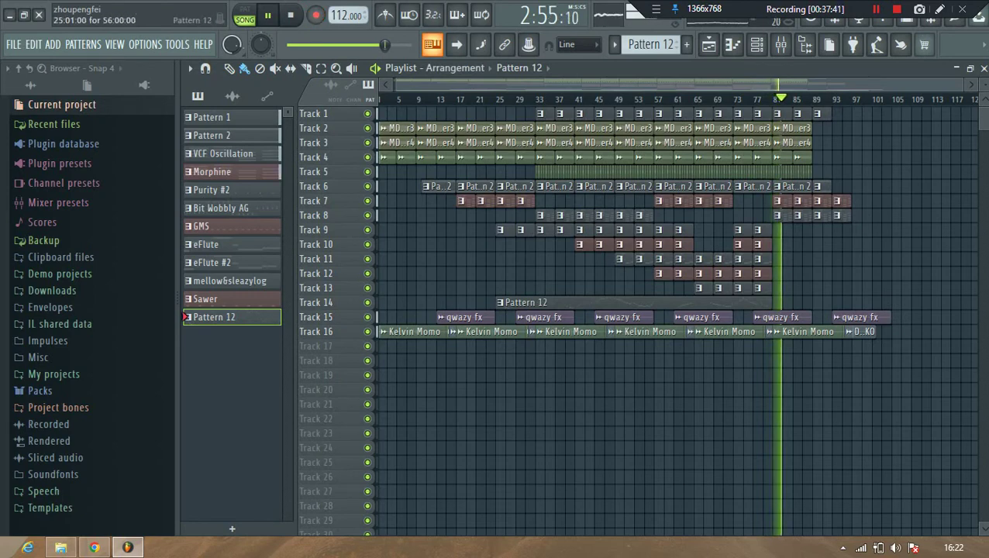
- Review the complete recorded Purity #3 melody across all bars of Pattern 12 and close the piano roll
key("F7")
scroll(496, 99, "down", 4)
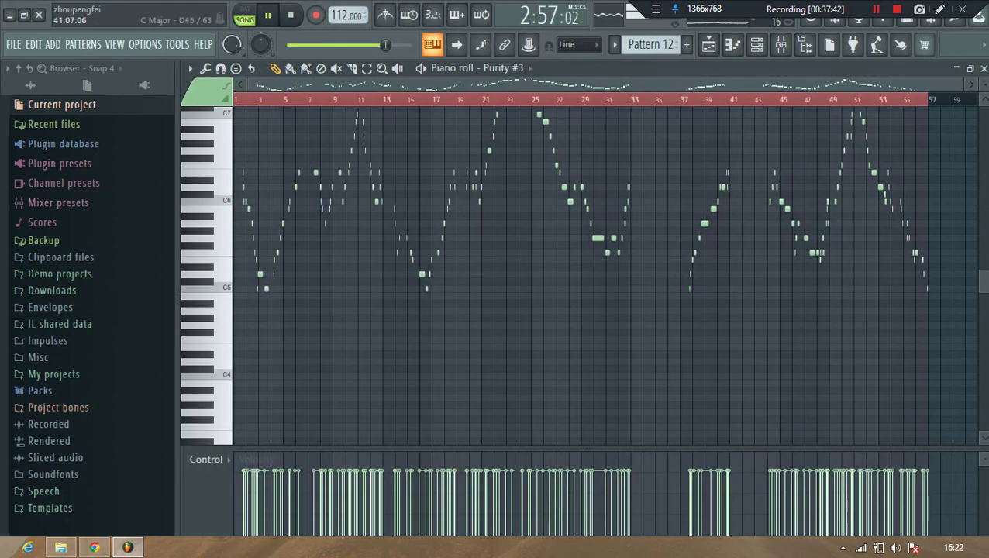
scroll(746, 266, "up", 4)
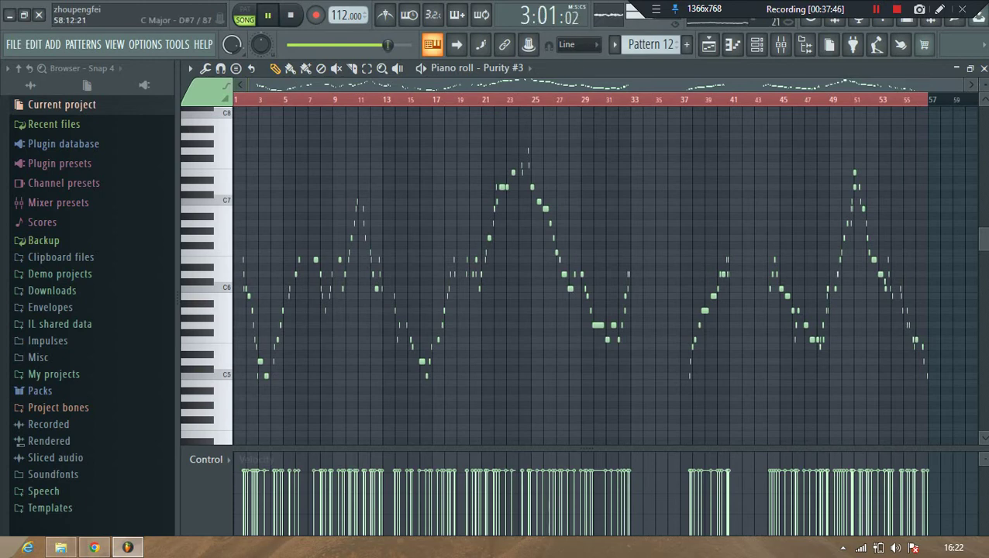
left_click(984, 68)
left_click(905, 70)
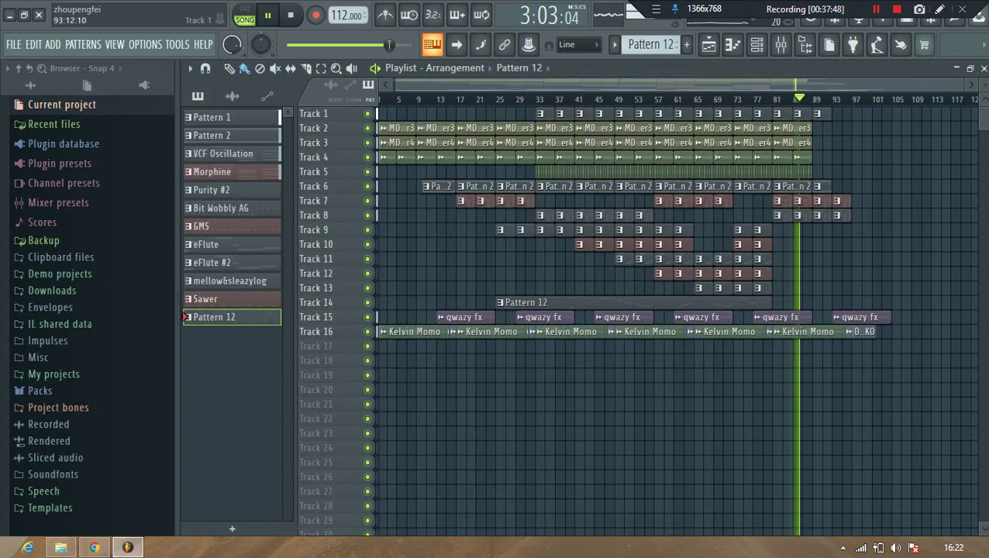
- Copy the clips on Tracks 1 to 13 from bars 65–80 and place the copies starting at bar 97
scroll(820, 155, "up", 2)
scroll(820, 155, "up", 3)
scroll(806, 155, "right", 1)
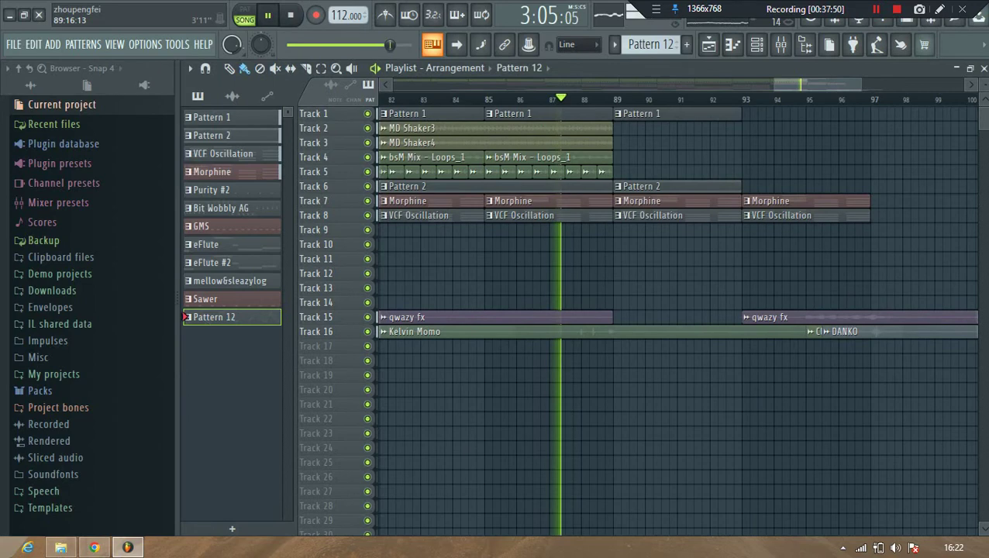
scroll(789, 274, "down", 6)
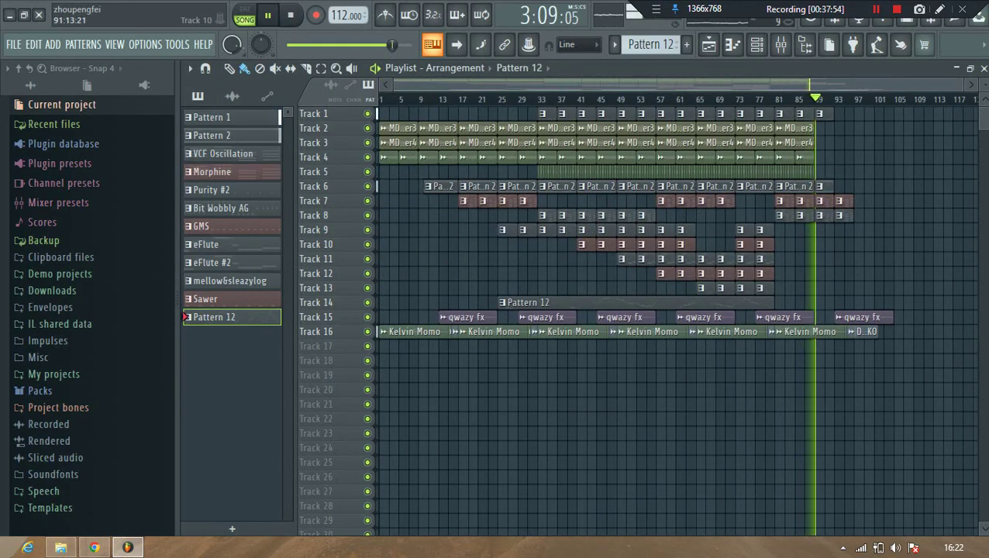
left_click_drag(837, 85, 984, 85)
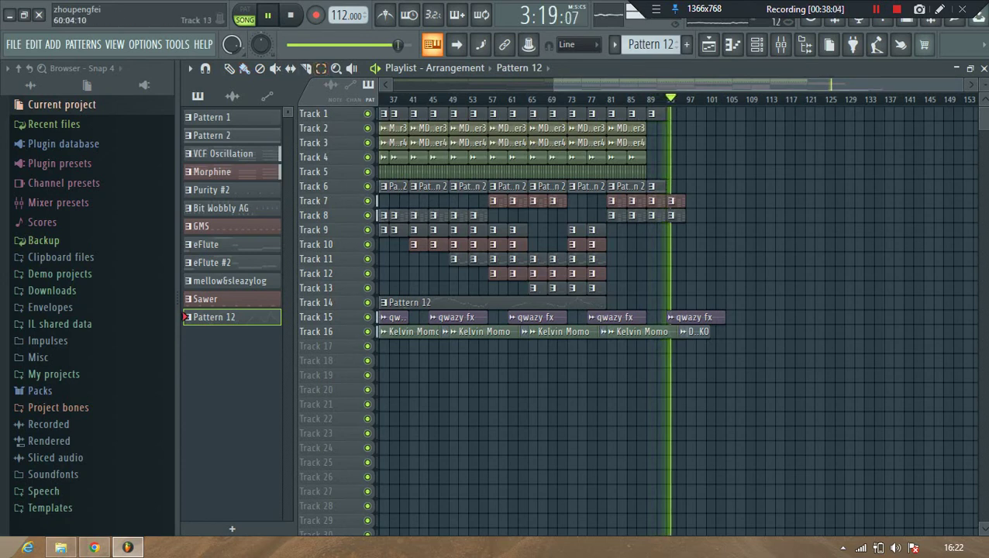
mouse_move(532, 293)
left_mouse_down()
mouse_move(544, 282)
mouse_move(552, 123)
mouse_move(609, 109)
mouse_move(579, 114)
mouse_move(746, 114)
mouse_move(727, 114)
left_mouse_up()
scroll(522, 114, "up", 3)
scroll(767, 114, "right", 3)
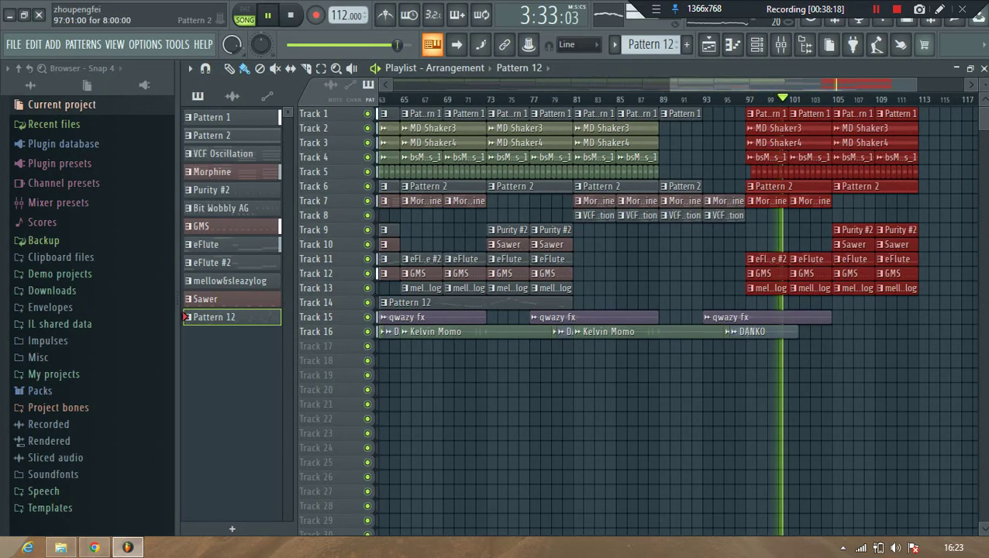
- Clear the selection and add the missing Shaker 08 clip on Track 5 at the start of bar 97
key("ctrl+d")
left_click(754, 172)
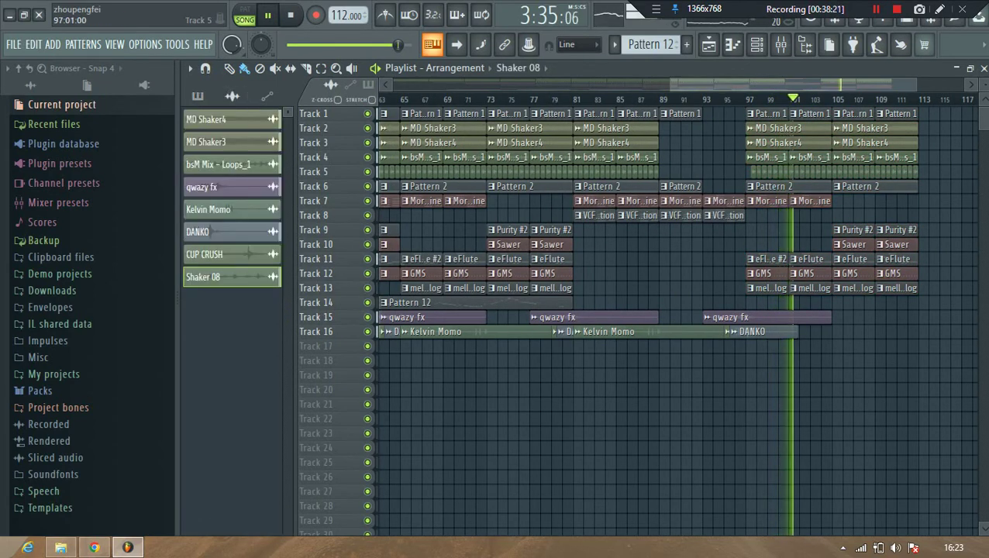
scroll(746, 172, "up", 4)
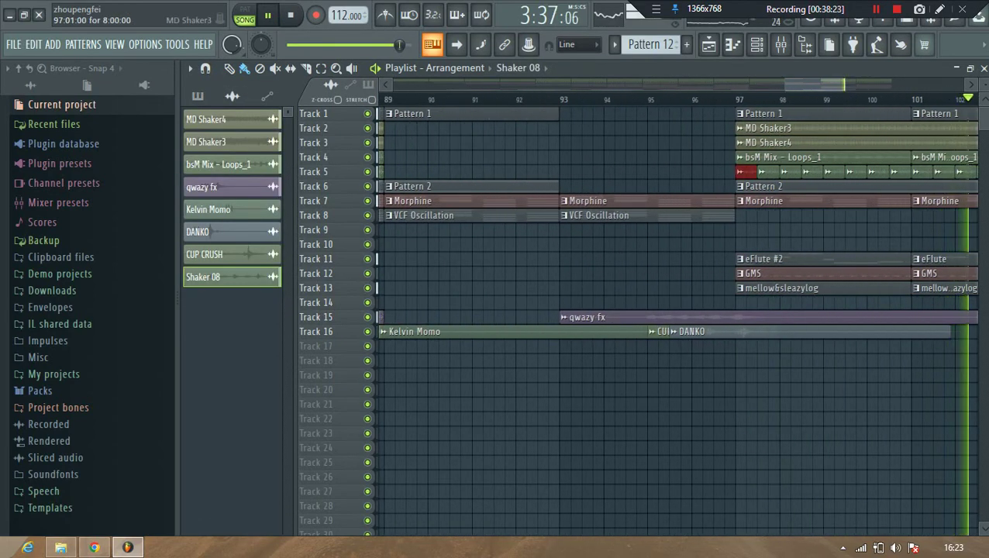
scroll(674, 318, "down", 5)
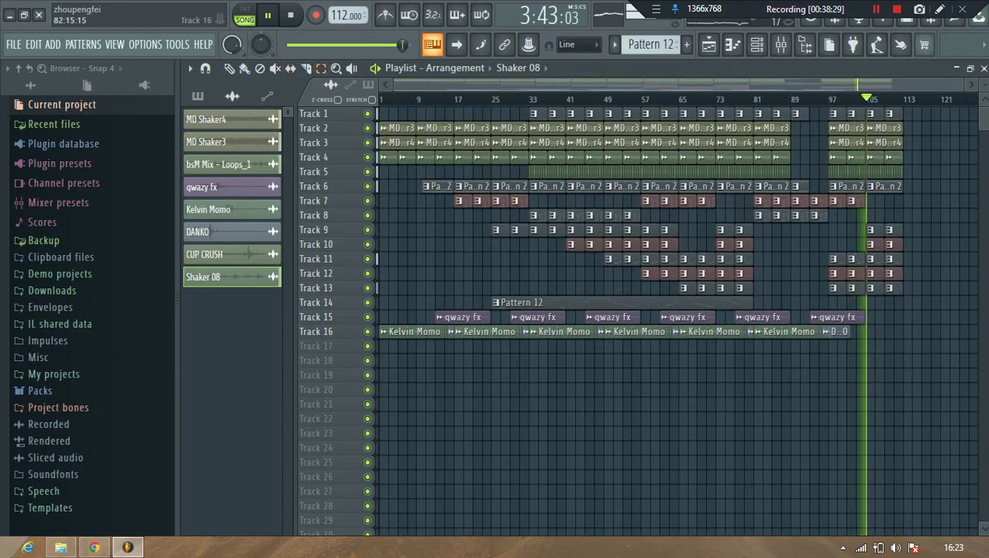
- Duplicate the Kelvin Momo clip at bar 81 on Track 16 so the copy starts at bar 97
left_click(806, 332)
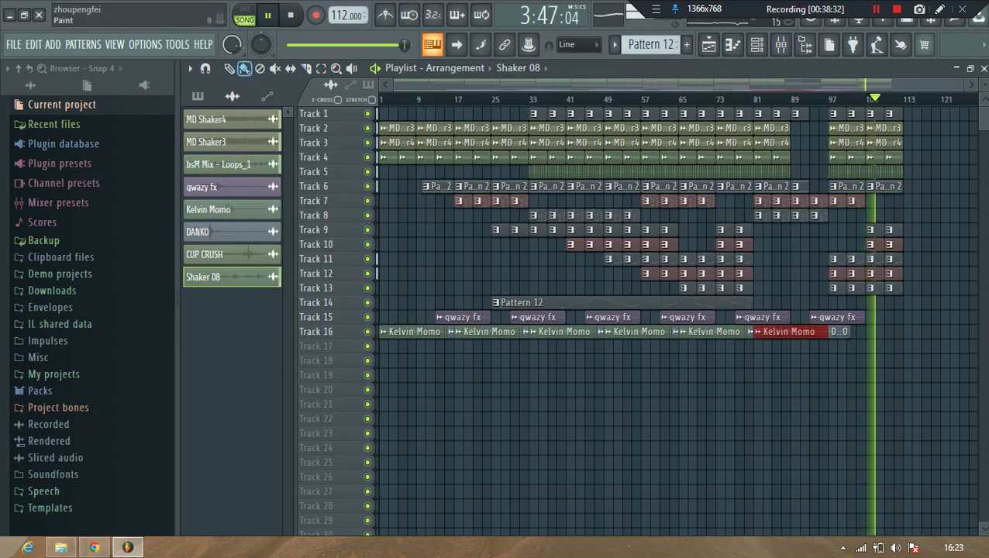
key("ctrl+b")
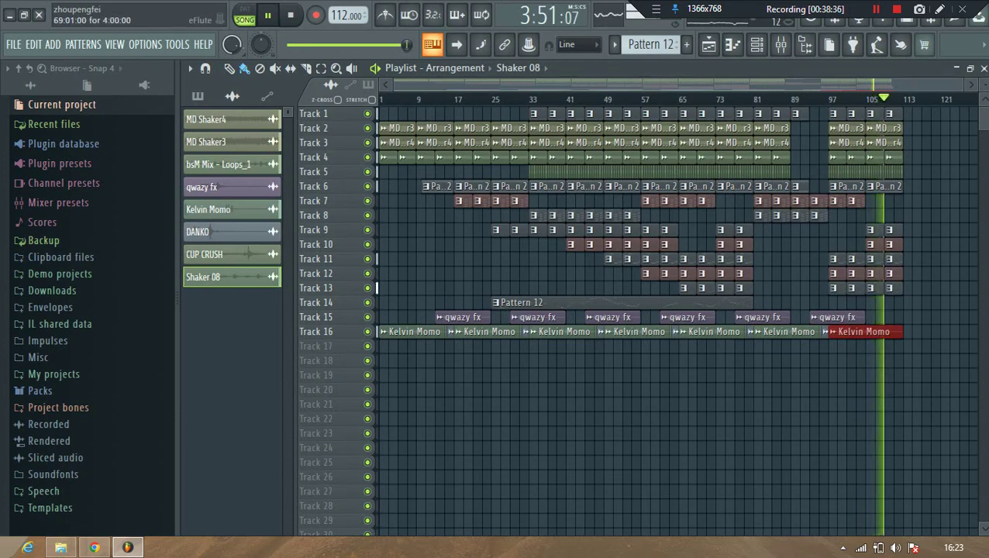
- Place five consecutive Pattern 1 clips on Track 1 starting at bar 113 and restart playback from bar 41
scroll(878, 98, "up", 2)
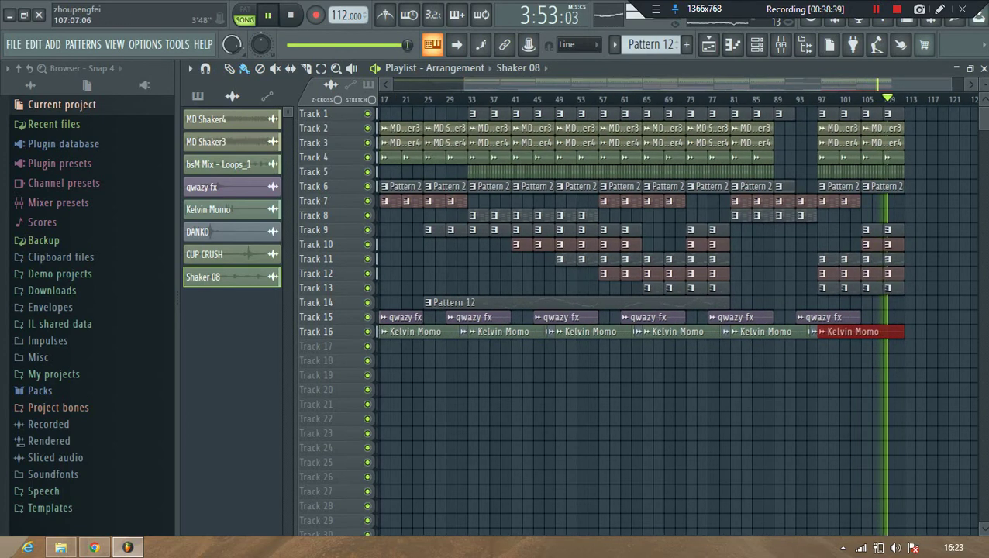
left_click_drag(841, 84, 913, 86)
left_click_drag(789, 114, 888, 114)
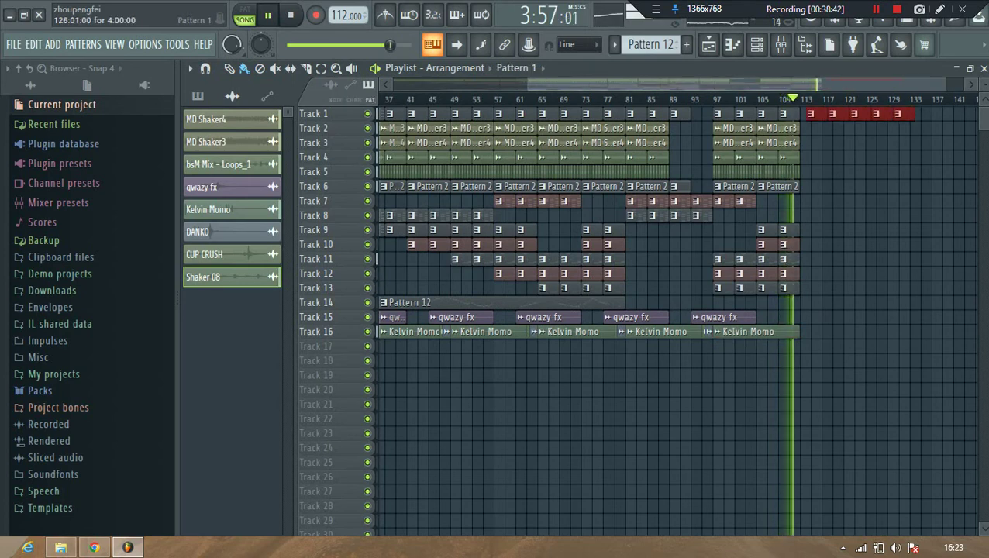
key("space")
key("space")
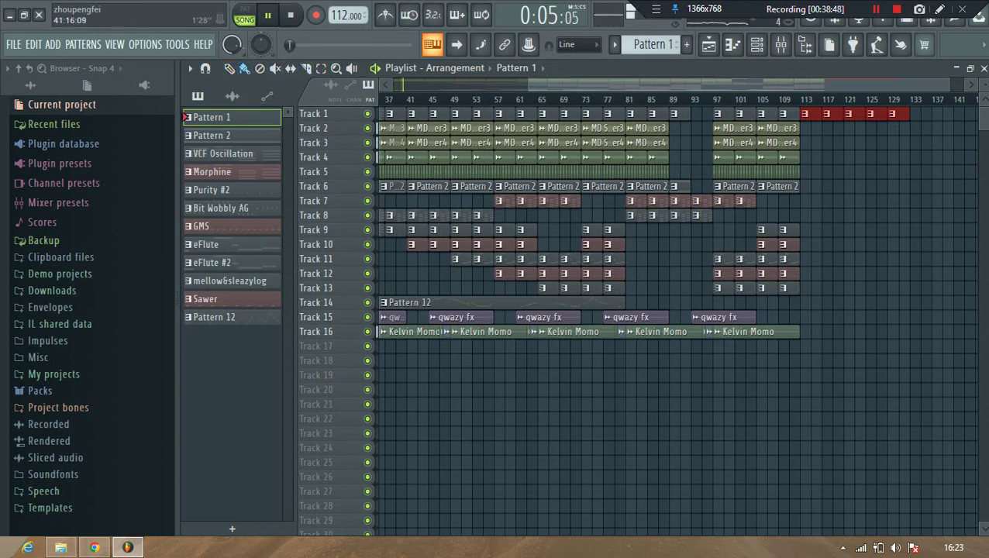
left_click(412, 99)
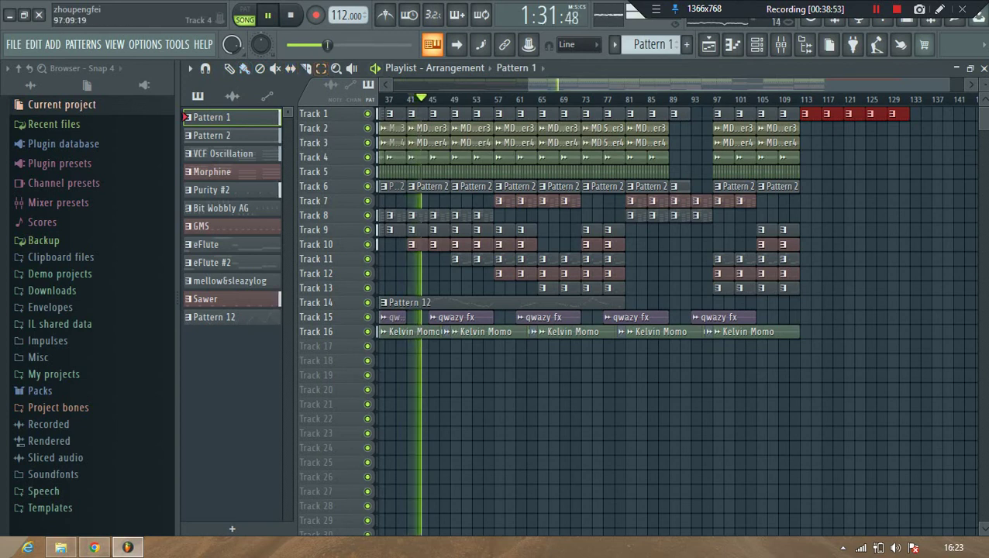
- Duplicate the clips on Tracks 2 to 6 from bars 97–112 so the copies start at bar 113
left_click_drag(709, 121, 809, 193)
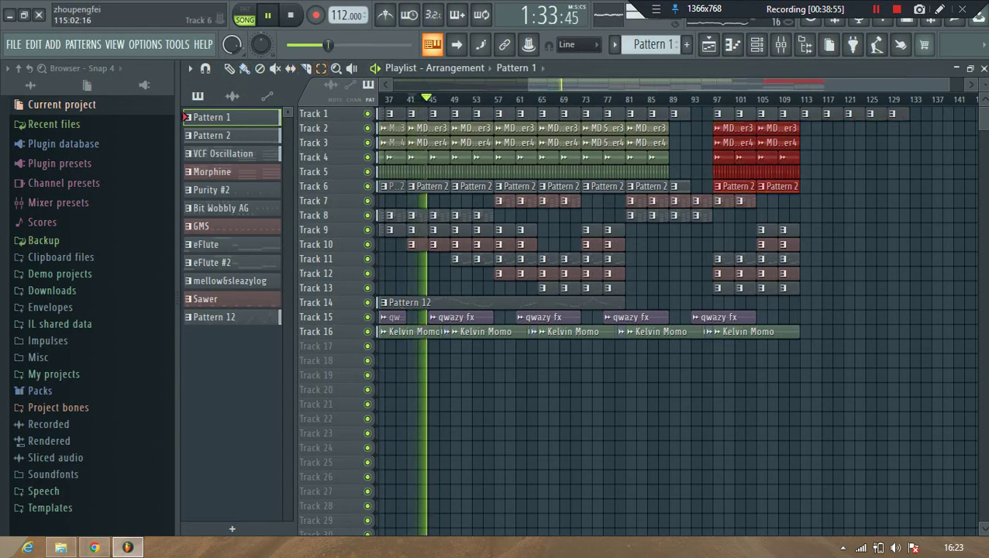
key("ctrl+b")
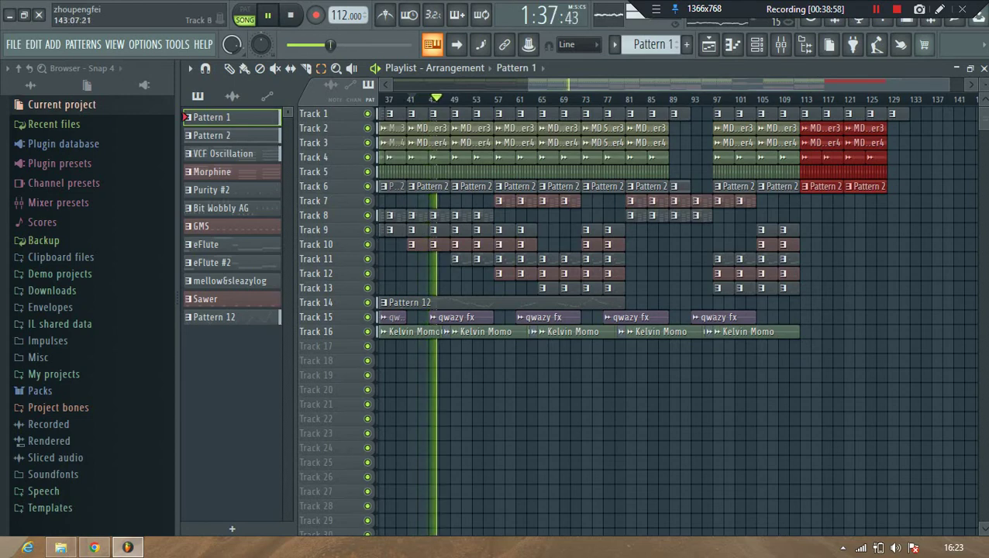
- Duplicate the clips on Tracks 9 to 11 from bars 105–112 twice to fill bars 113–128
left_click_drag(984, 99, 983, 82)
scroll(806, 310, "down", 4)
left_click_drag(760, 319, 781, 141)
scroll(675, 310, "up", 3)
key("ctrl+b")
key("ctrl+b")
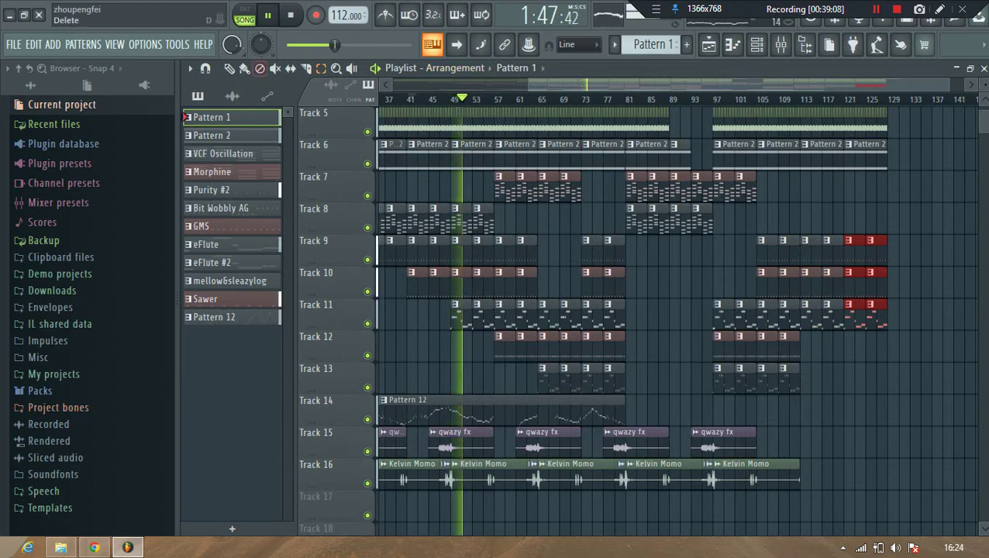
- Place four consecutive VCF Oscillation clips on Track 8 across bars 113–128
left_click(224, 154)
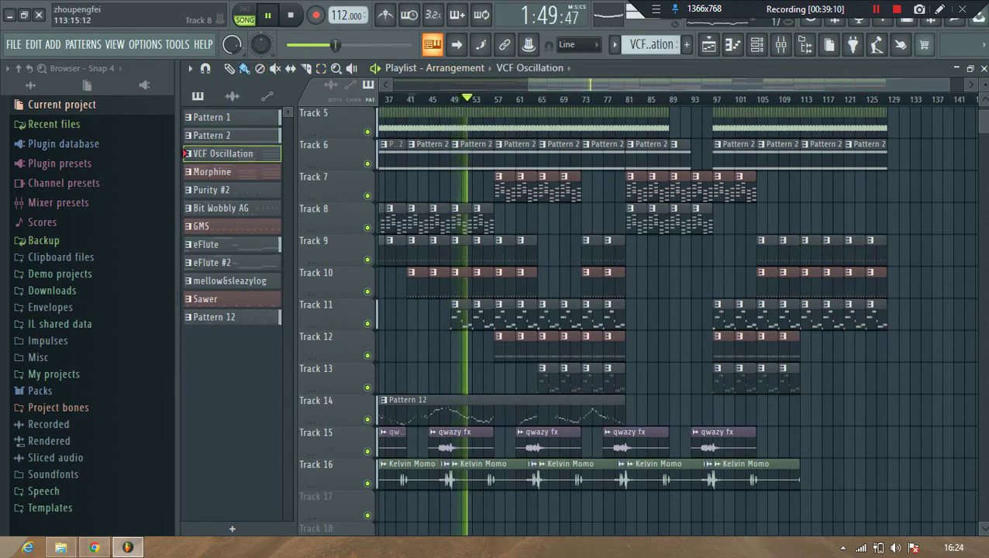
mouse_move(803, 219)
left_mouse_down()
mouse_move(893, 219)
mouse_move(879, 219)
left_mouse_up()
scroll(675, 321, "down", 3)
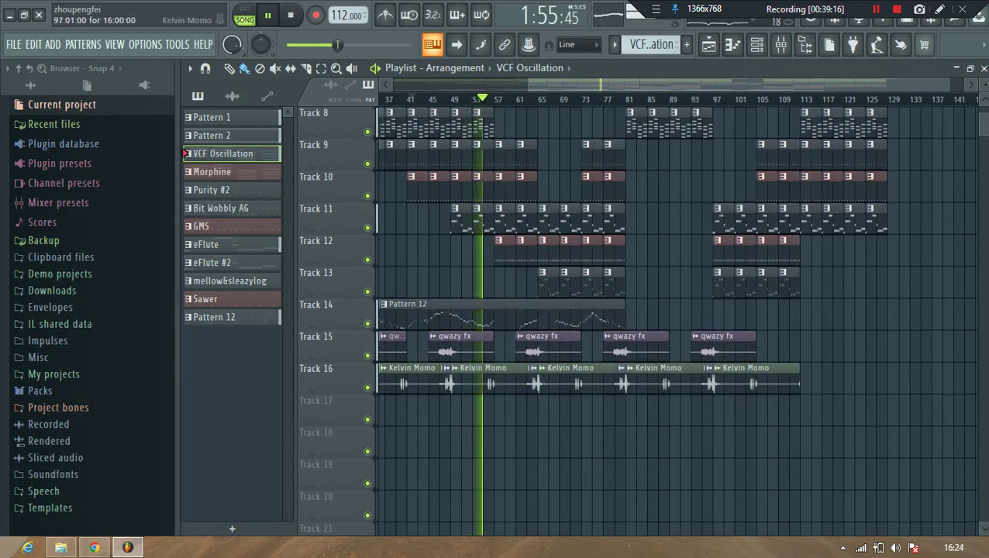
- Delete the Kelvin Momo and DANKO clips after bar 97 on Track 16 and the last qwazy fx clip on Track 15
right_click(764, 380)
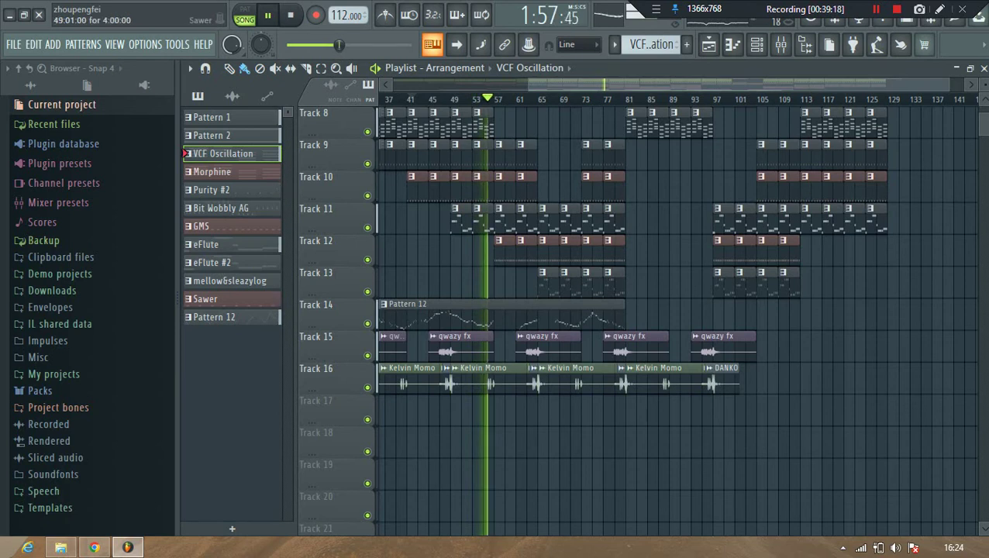
right_click(727, 380)
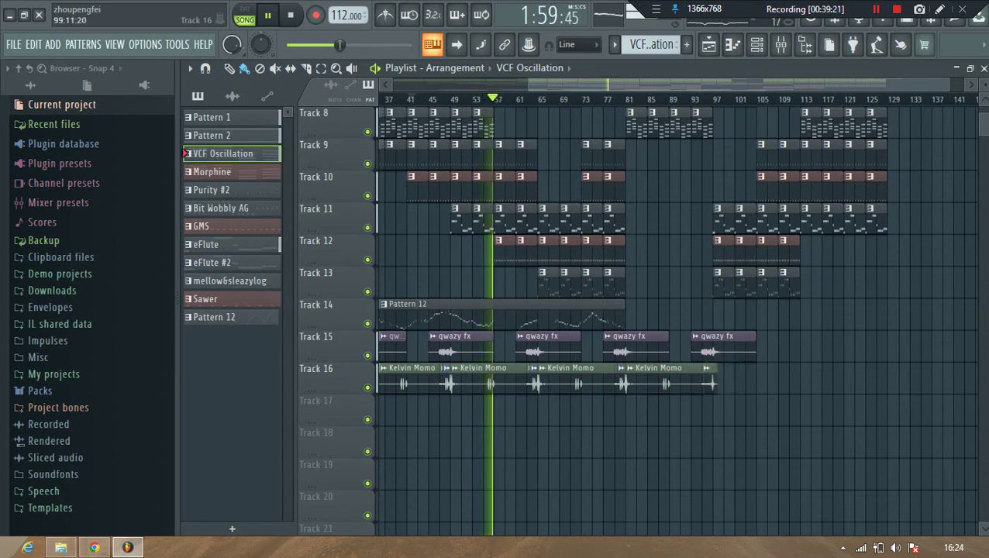
right_click(723, 351)
- Duplicate the last qwazy fx clip with the Track 16 clips beneath it and position the copied Kelvin Momo clip at bar 96
left_click(321, 69)
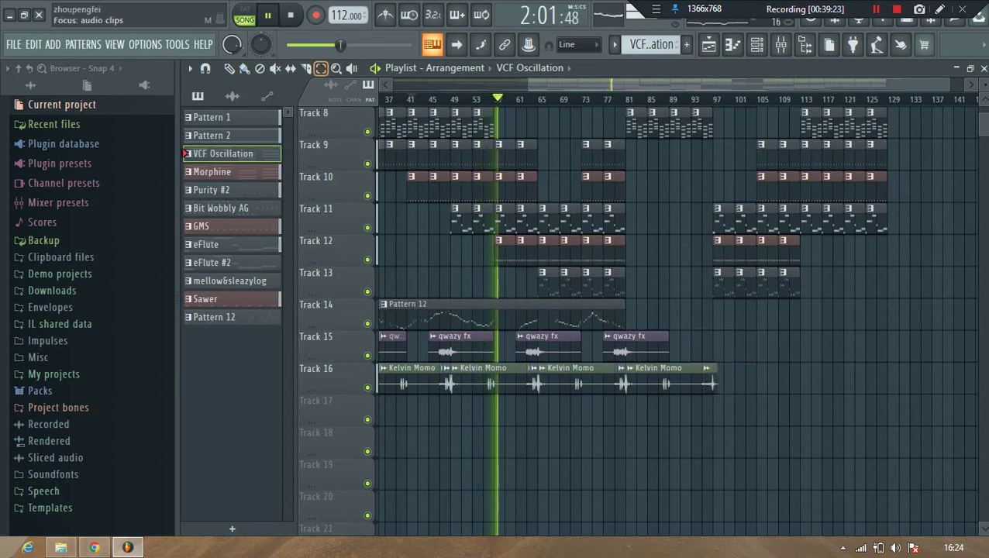
mouse_move(620, 385)
left_mouse_down()
mouse_move(634, 381)
mouse_move(638, 351)
left_mouse_up()
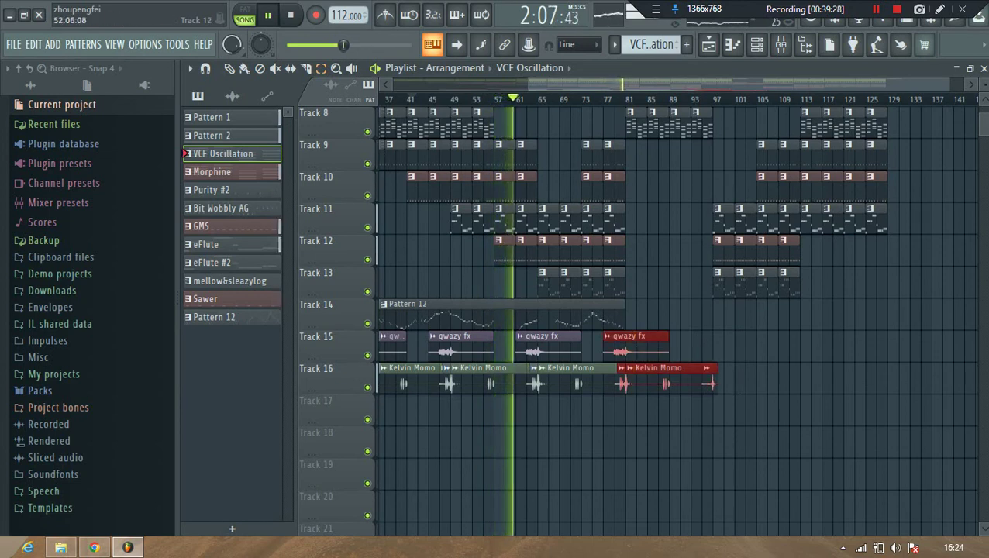
left_click_drag(649, 380, 734, 382)
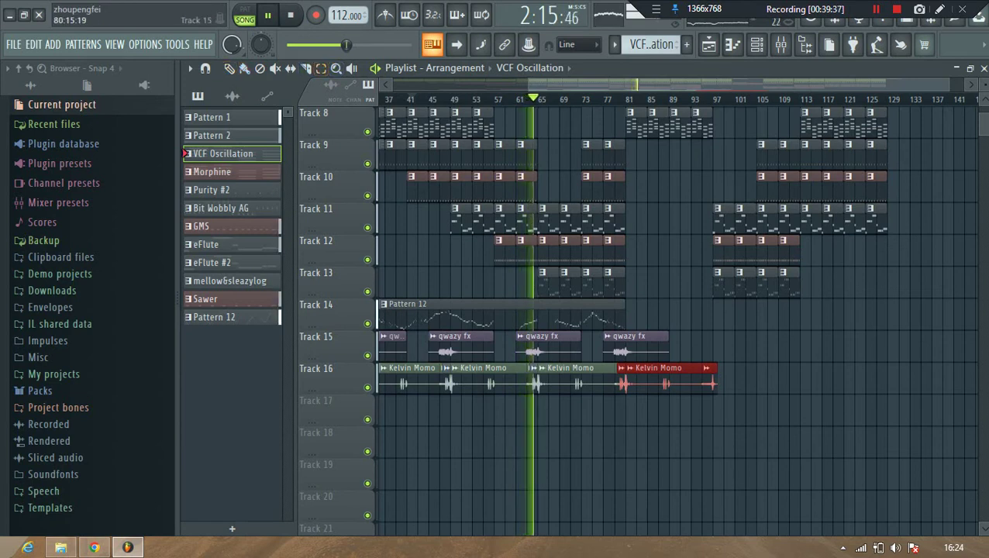
left_click(637, 342, "shift")
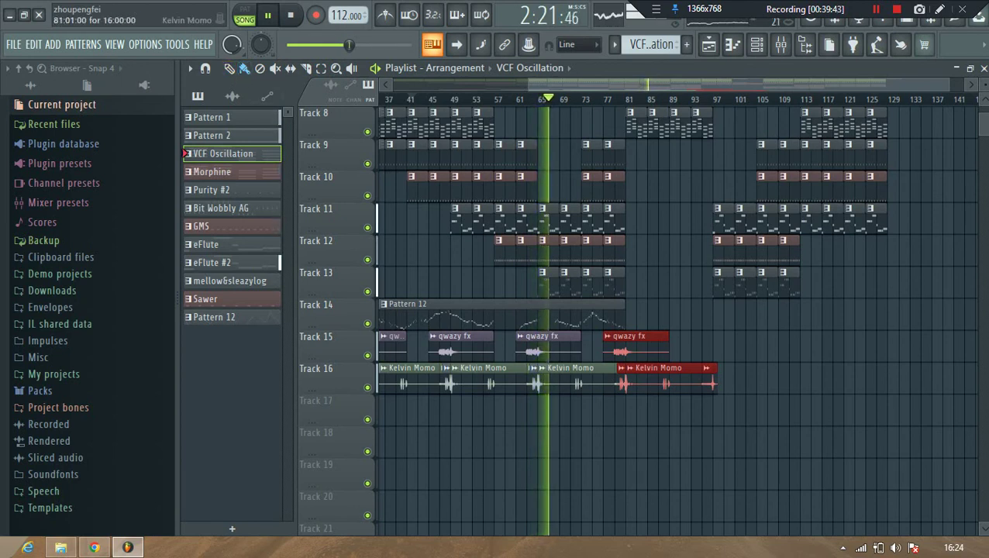
key("ctrl+b")
left_click_drag(767, 380, 756, 380)
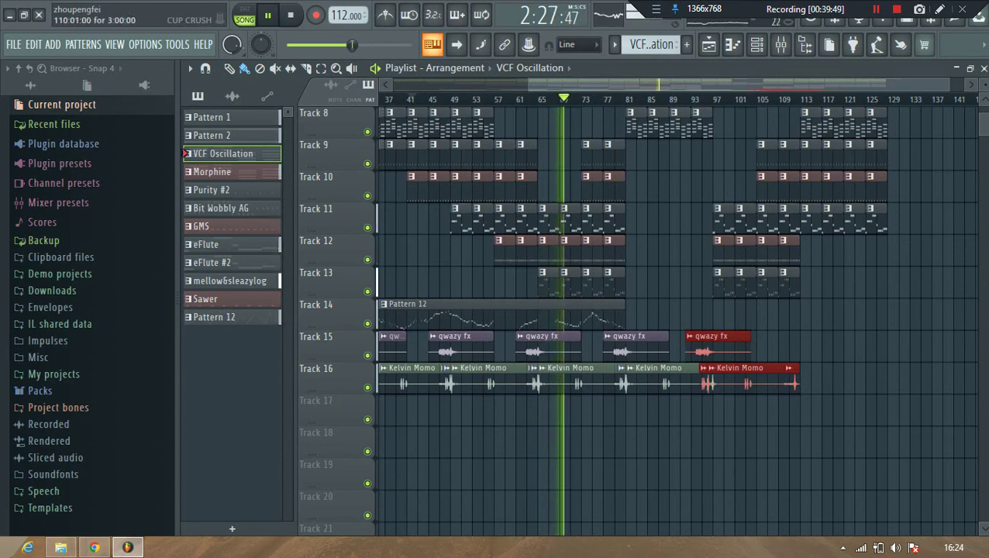
- Duplicate the selected Track 15 and 16 clips again and shift the copies earlier so Kelvin Momo starts at bar 112
key("ctrl+b")
key("shift+Left")
key("shift+Left")
key("shift+Left")
key("shift+Left")
key("shift+Left")
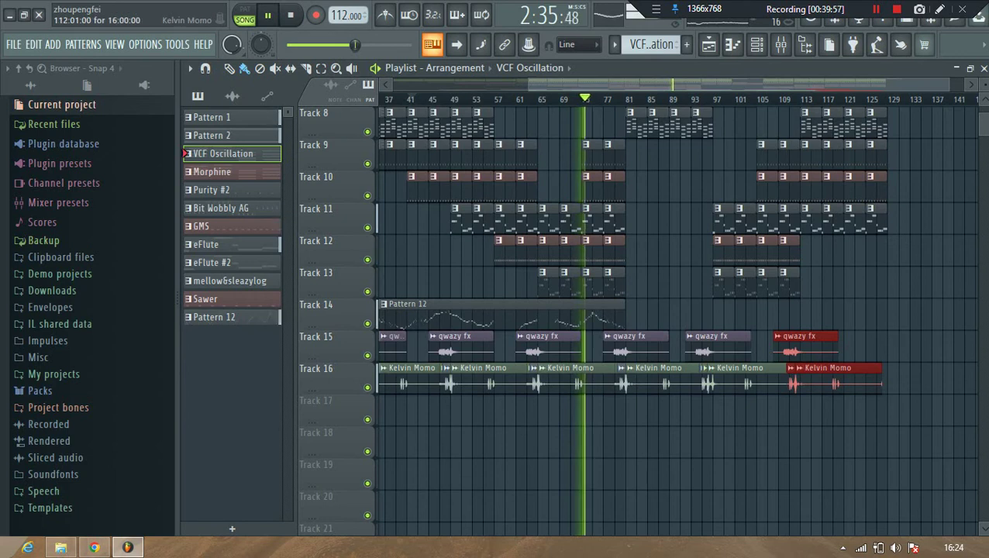
- Shift the newest Track 15 and 16 copies seven bars later and clear the selection
key("shift+Right")
key("shift+Right")
key("shift+Right")
key("shift+Right")
key("shift+Right")
key("shift+Right")
key("shift+Right")
left_click(749, 378)
key("ctrl+d")
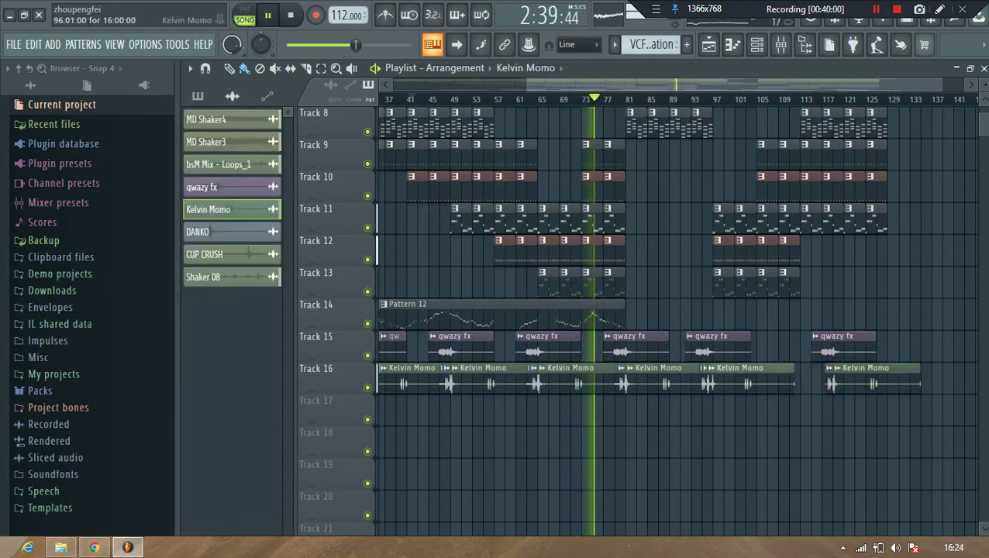
- Delete the copied clips on Tracks 15 and 16, including the CUP CRUSH clip near bar 95
right_click(729, 347)
right_click(728, 378)
right_click(727, 378)
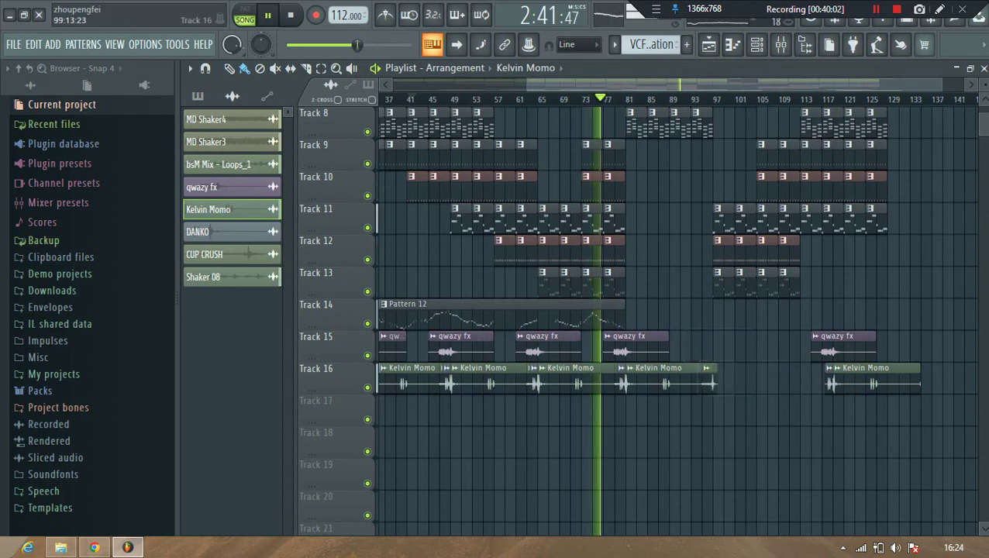
right_click(715, 379)
right_click(868, 379)
right_click(835, 379)
right_click(845, 347)
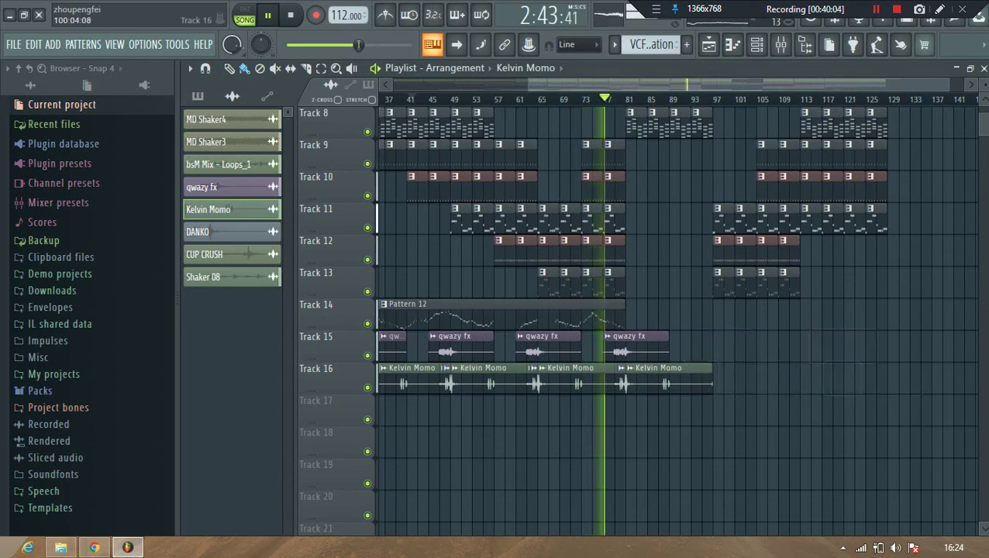
- Undo the last clip deletion, then delete the restored qwazy fx and Track 16 clips again
key("ctrl+z")
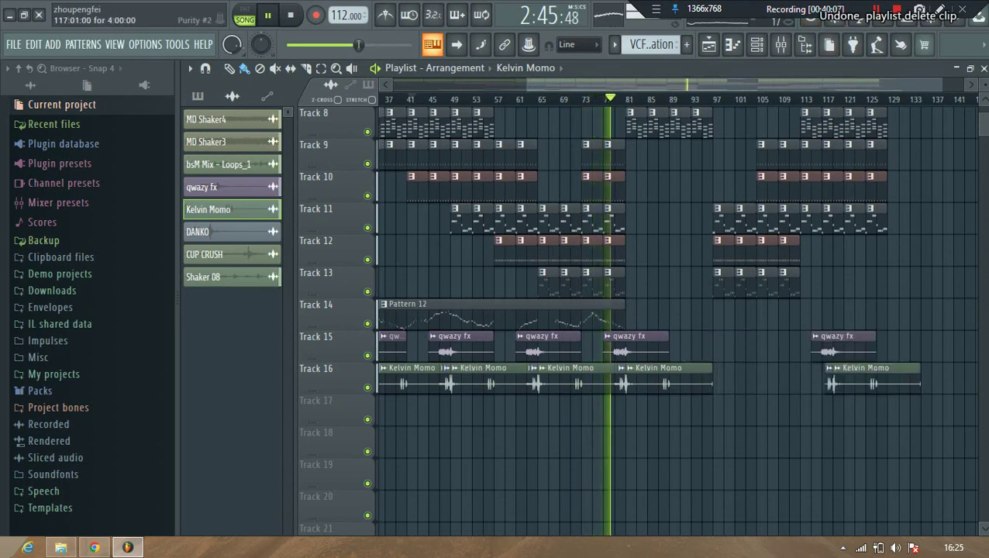
left_click(830, 368)
left_click(822, 405)
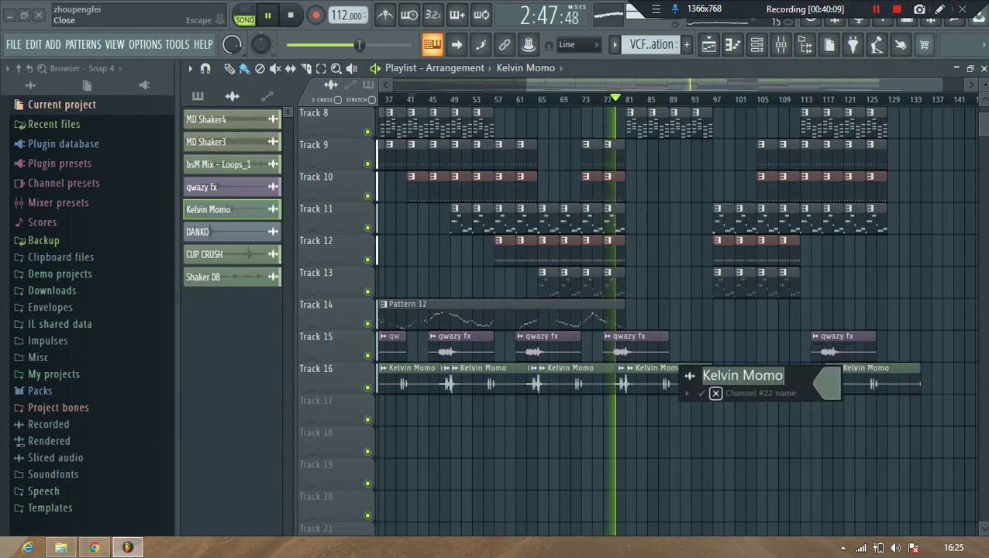
left_click(715, 394)
right_click(845, 347)
right_click(828, 379)
right_click(868, 379)
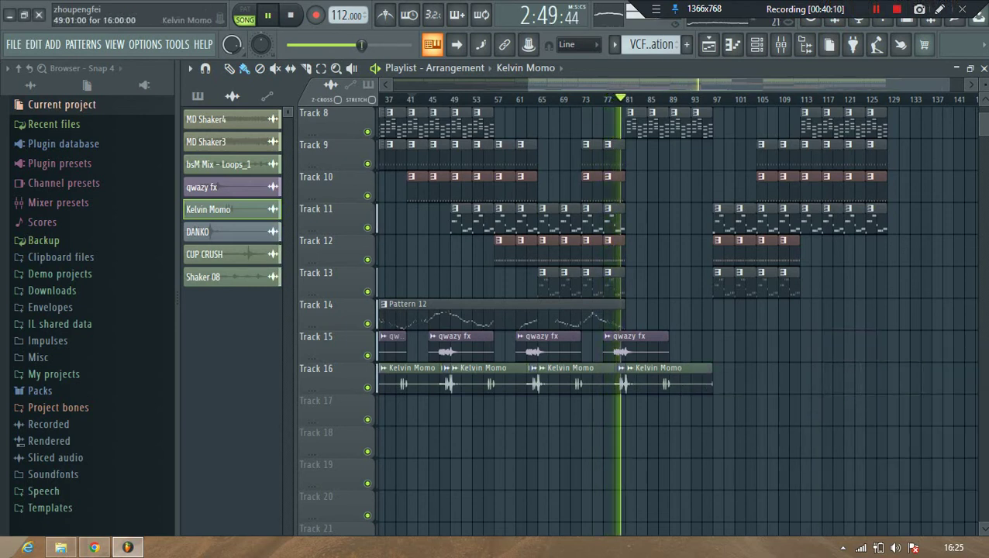
- Place a CUP CRUSH clip on Track 16 at about bar 95, overlapping the end of the last Kelvin Momo clip
left_click(225, 254)
left_click(704, 413)
left_click_drag(709, 415, 710, 383)
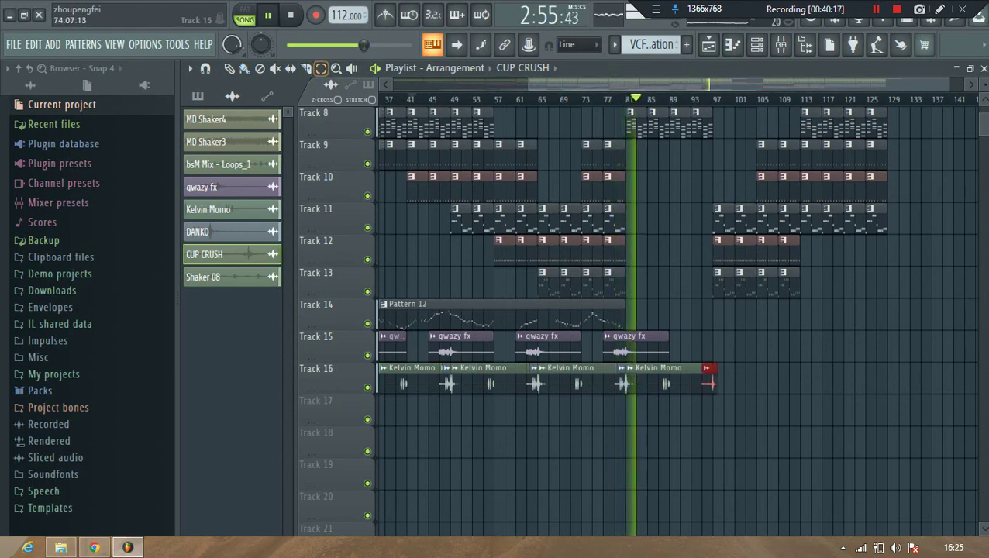
- Duplicate the last qwazy fx clip and its Track 16 clips twice, aligning the copied Kelvin Momo clips to bars 97 and 113
left_click_drag(635, 393, 705, 331)
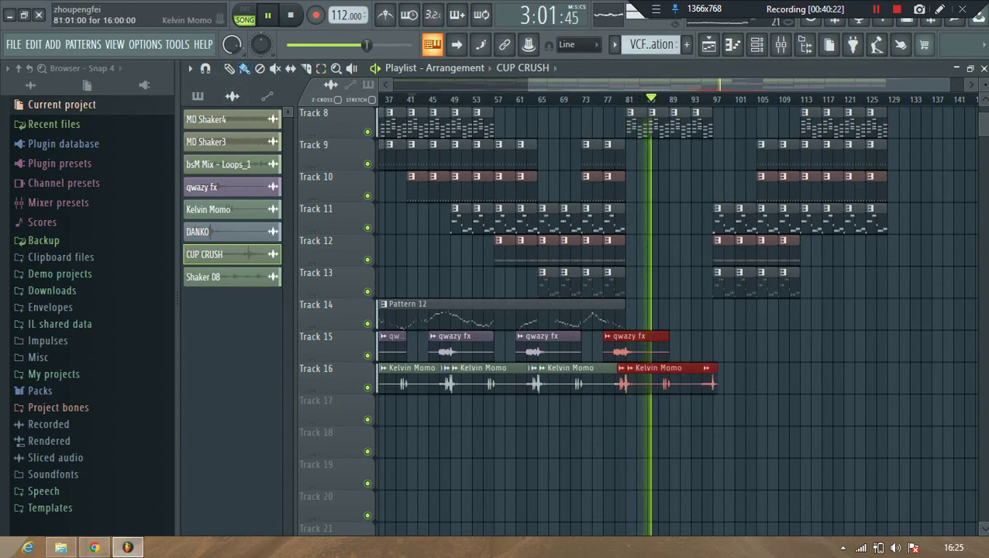
key("ctrl+b")
left_click_drag(759, 380, 754, 380)
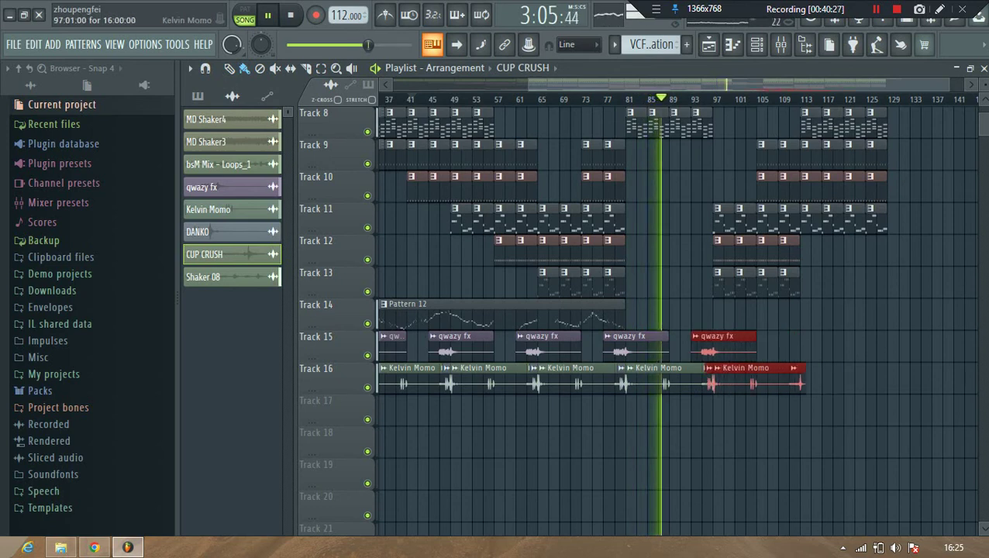
key("ctrl+b")
key("shift+Left")
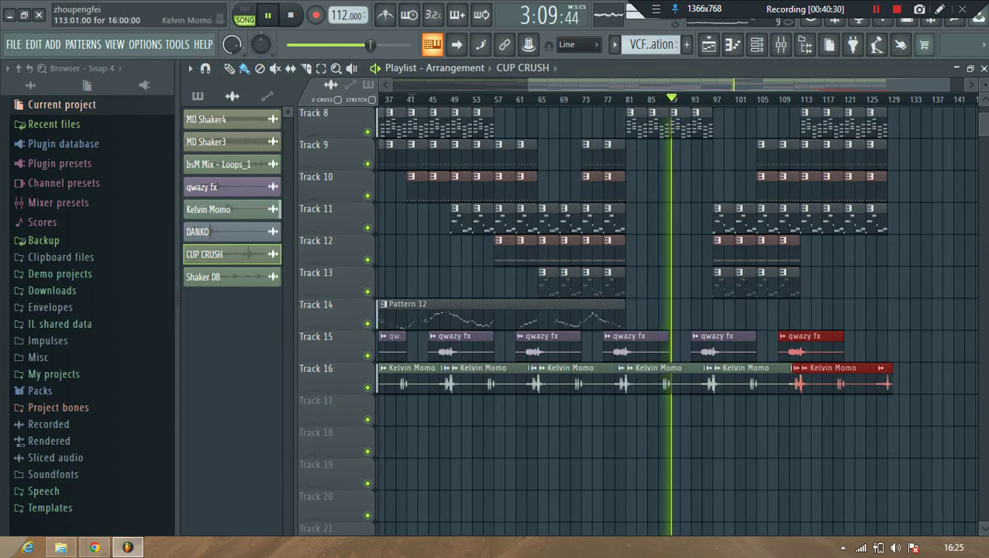
- Duplicate the Track 15 and 16 group once more and shift it earlier so Kelvin Momo starts at bar 129
key("ctrl+b")
key("shift+Left")
key("shift+Left")
key("shift+Left")
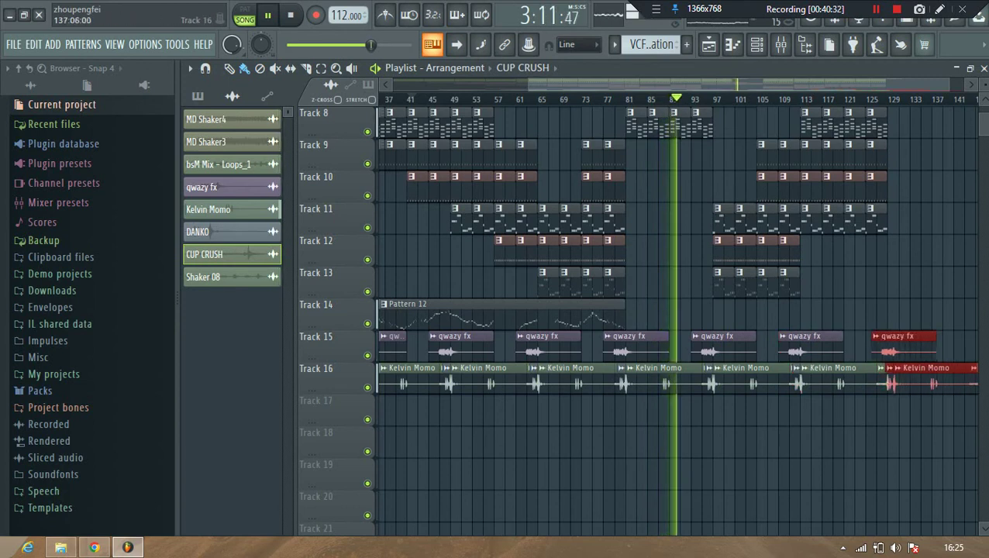
key("shift+Left")
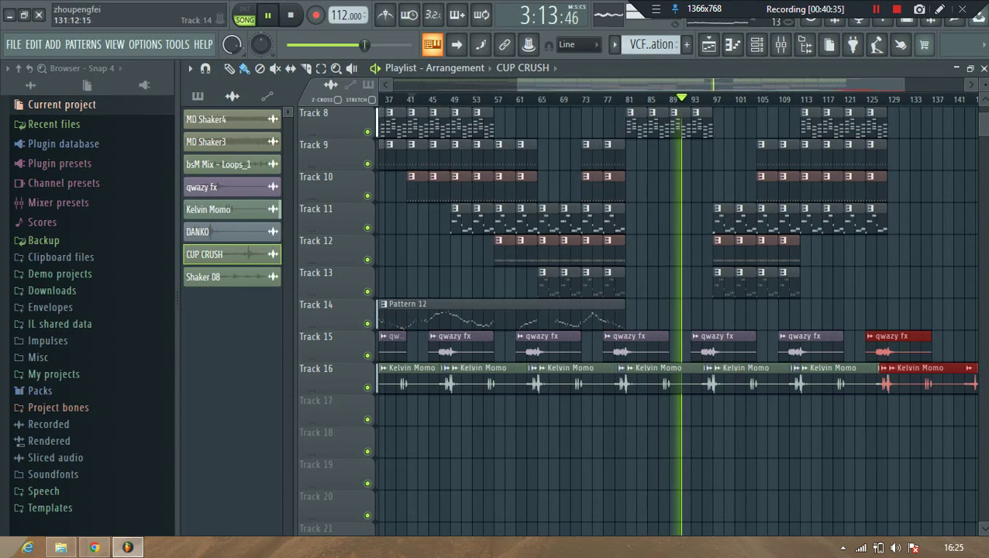
left_click_drag(775, 84, 909, 84)
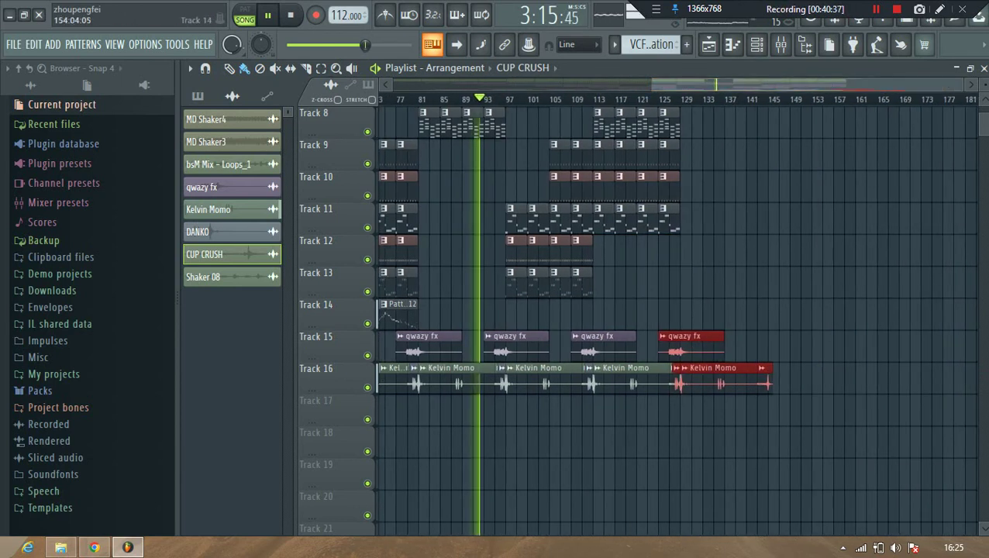
- Duplicate the selected Track 15 and 16 group again and shift it earlier so its Kelvin Momo clip starts at bar 145
key("ctrl+b")
key("shift+Left")
key("shift+Left")
key("shift+Left")
key("shift+Left")
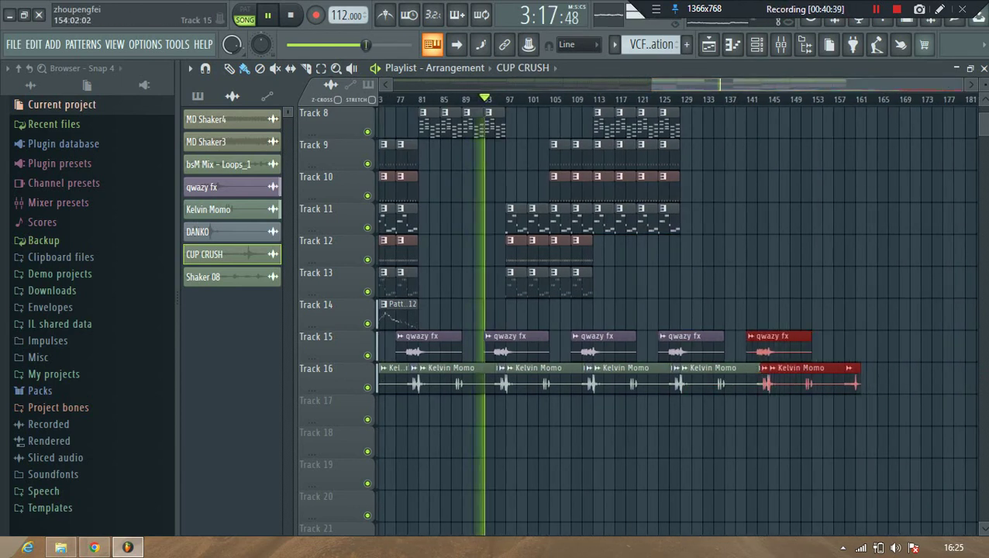
- Extend the Pattern 2 clips on Track 6 from bar 129 to bar 153
scroll(617, 321, "up", 4)
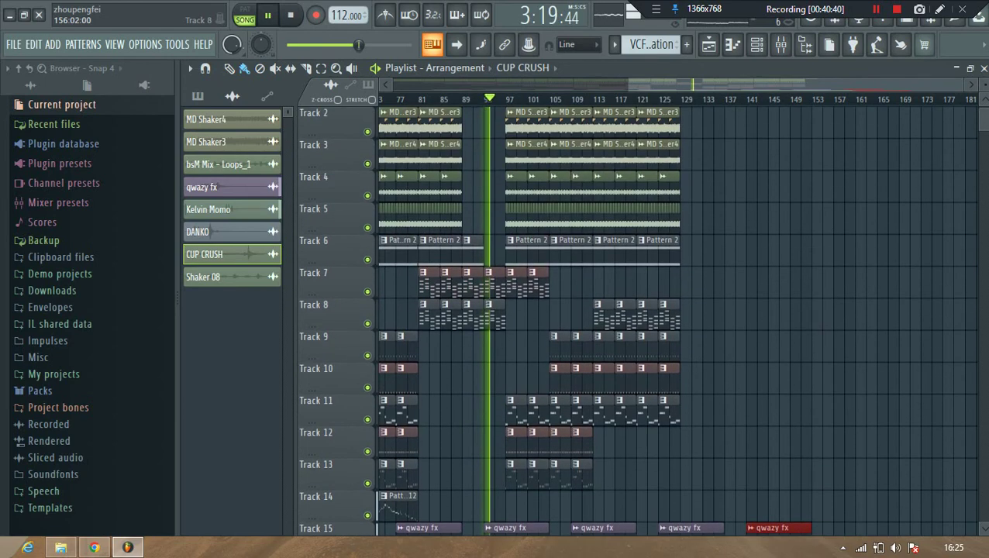
left_click(665, 252)
left_click_drag(683, 252, 792, 252)
scroll(671, 321, "down", 2)
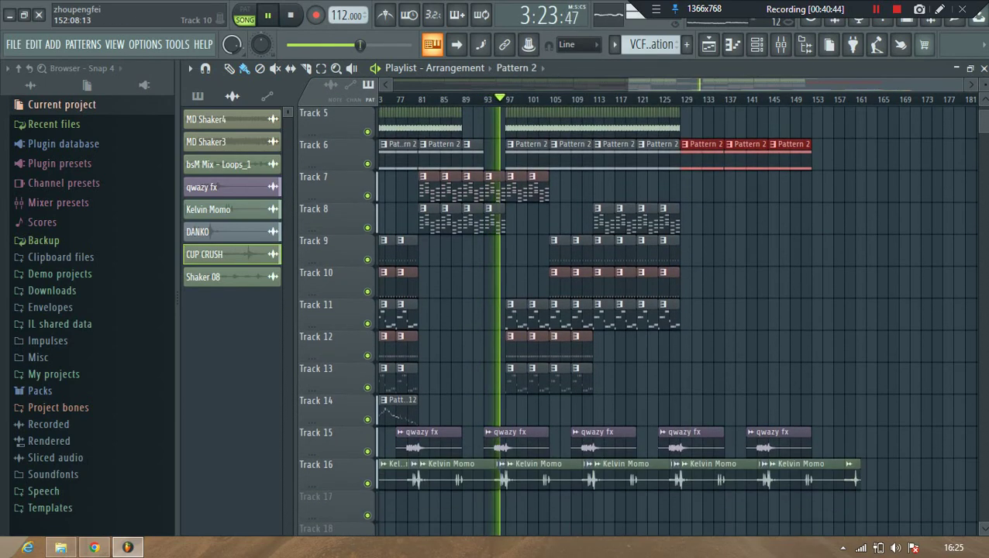
- Delete the two Morphine clips on Track 7 at bars 97 and 101
scroll(670, 321, "up", 2)
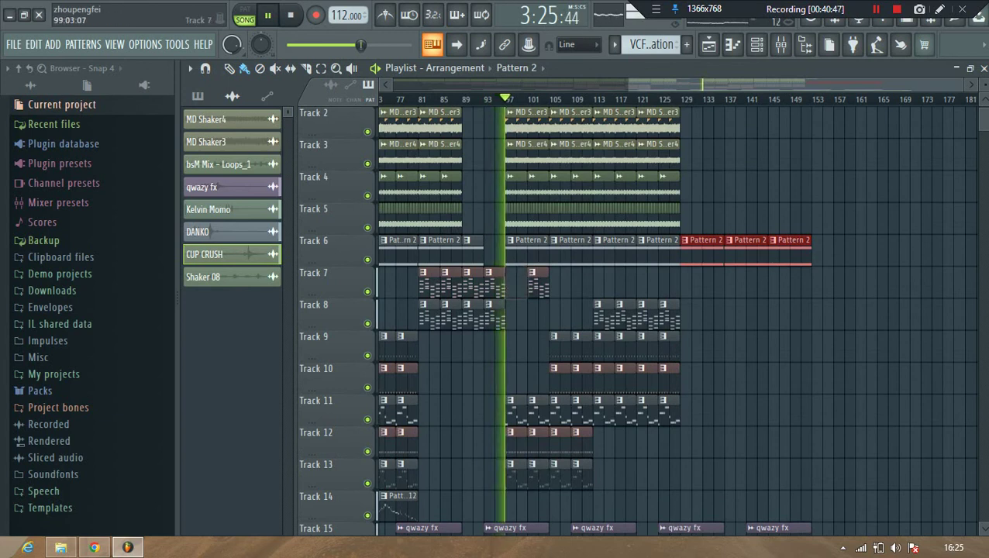
right_click(540, 284)
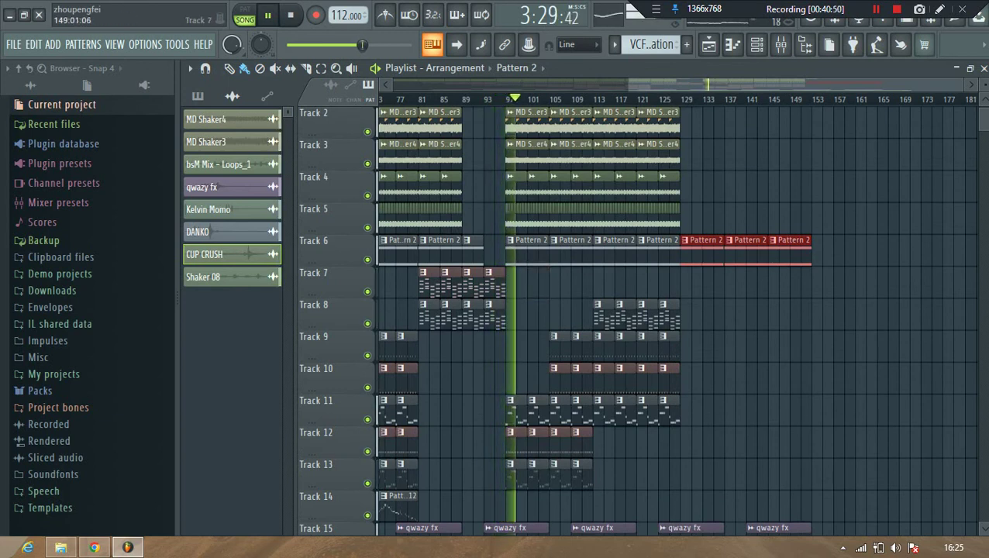
scroll(537, 283, "down", 2)
scroll(538, 283, "up", 2)
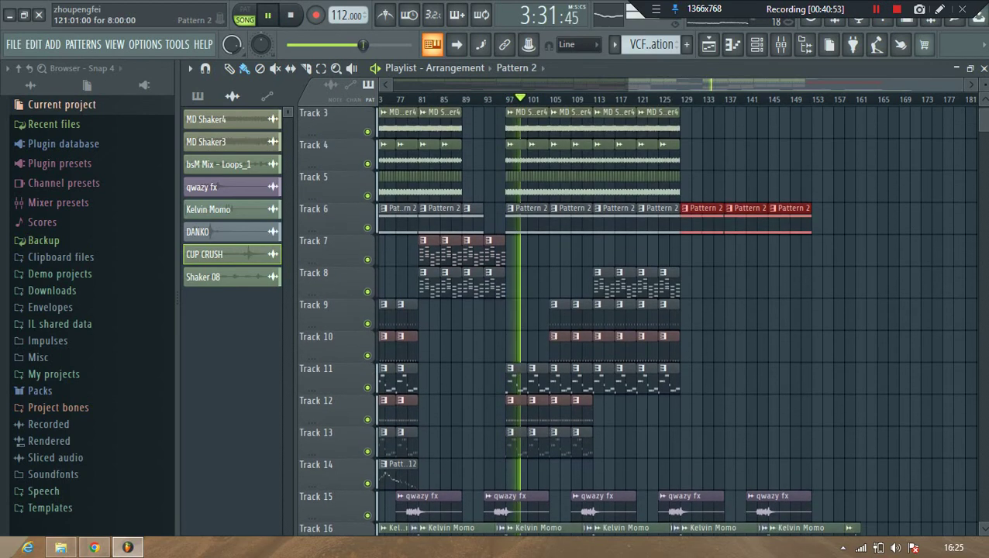
- Extend the bsM Mix - Loops_1 clips on Track 4 and the MD Shaker4 clips on Track 3 from bar 129 to bar 153
left_click(669, 187)
left_click_drag(689, 187, 812, 188)
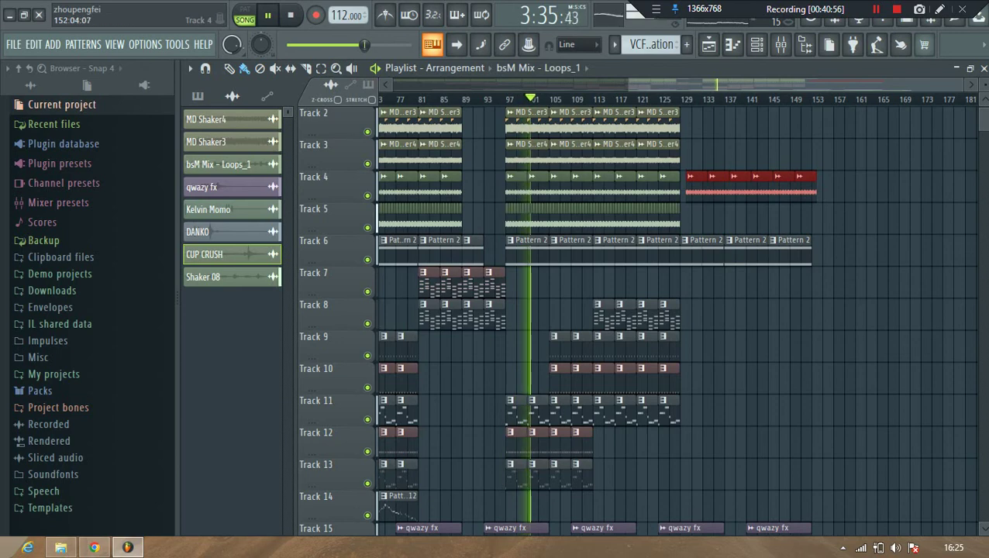
left_click(665, 155)
left_click_drag(688, 155, 783, 156)
scroll(776, 326, "down", 9)
scroll(636, 310, "up", 4)
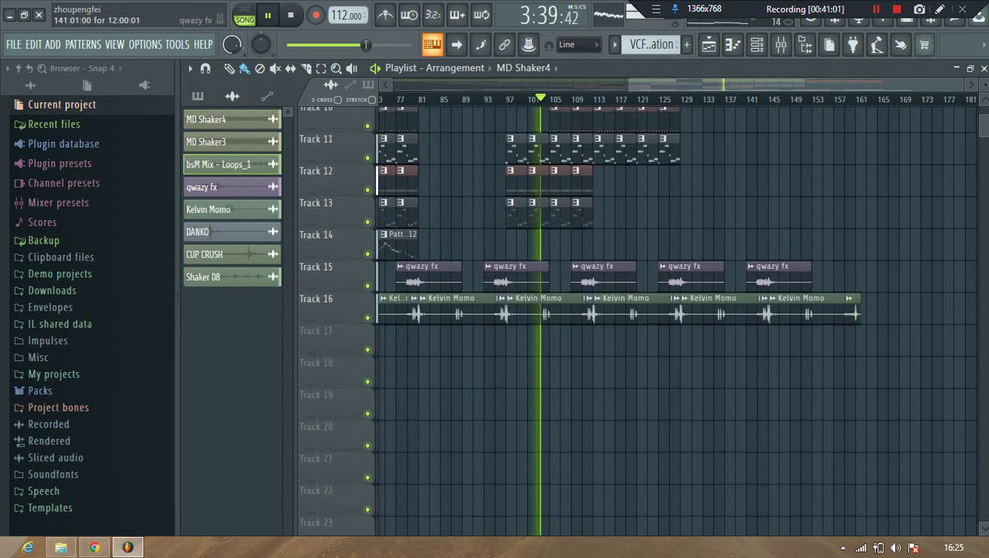
key("F6")
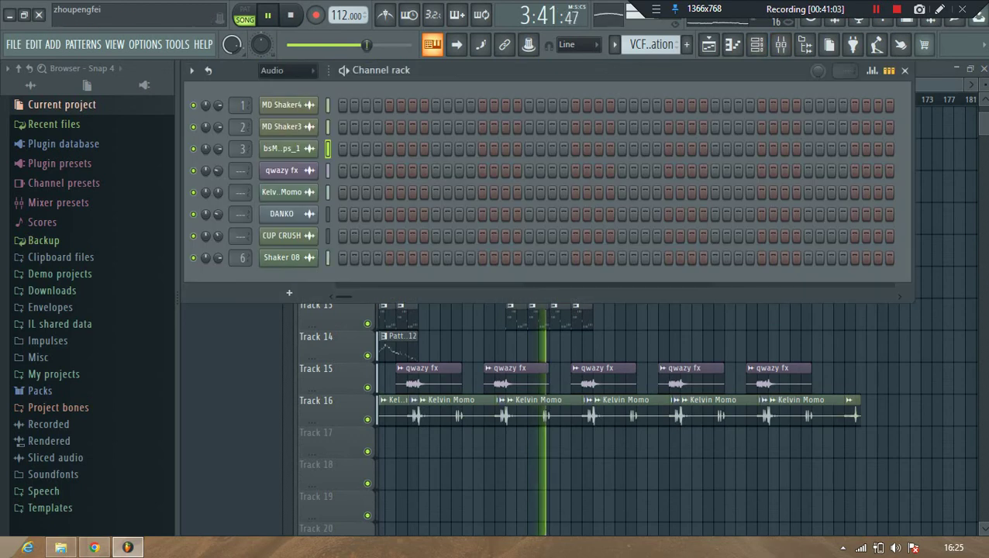
key("Page_Down")
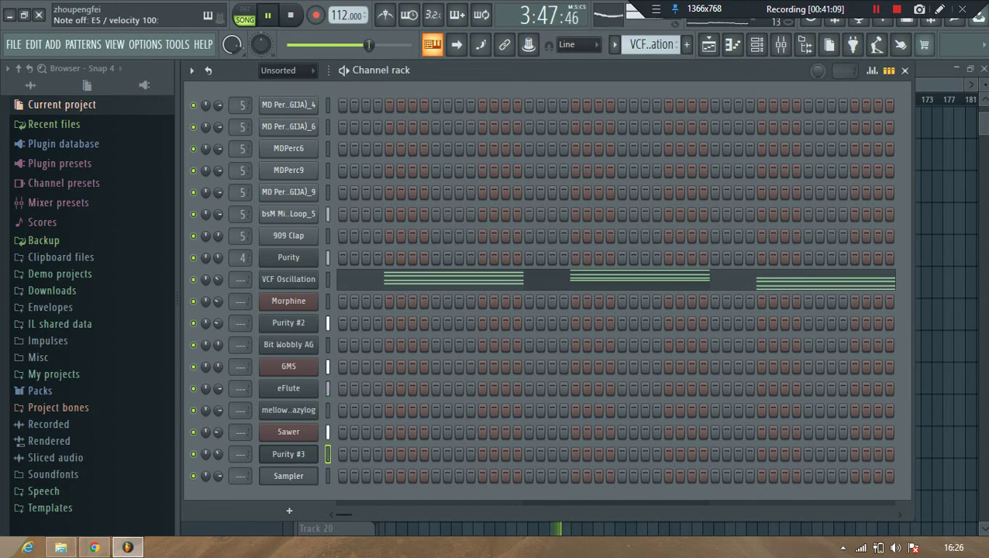
key("F6")
scroll(635, 310, "up", 3)
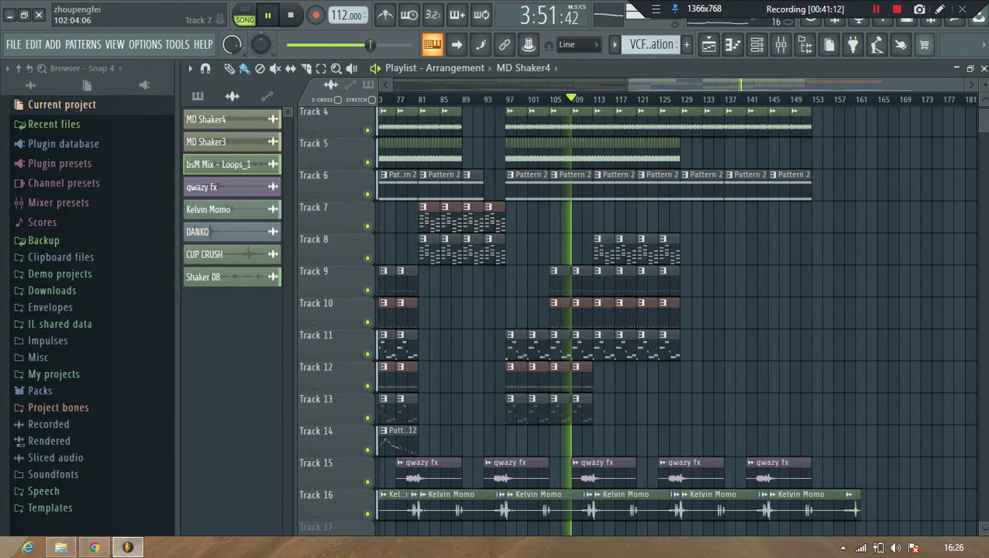
- Extend the GMS clips on Track 12 from bar 113 to bar 129
scroll(597, 310, "up", 4)
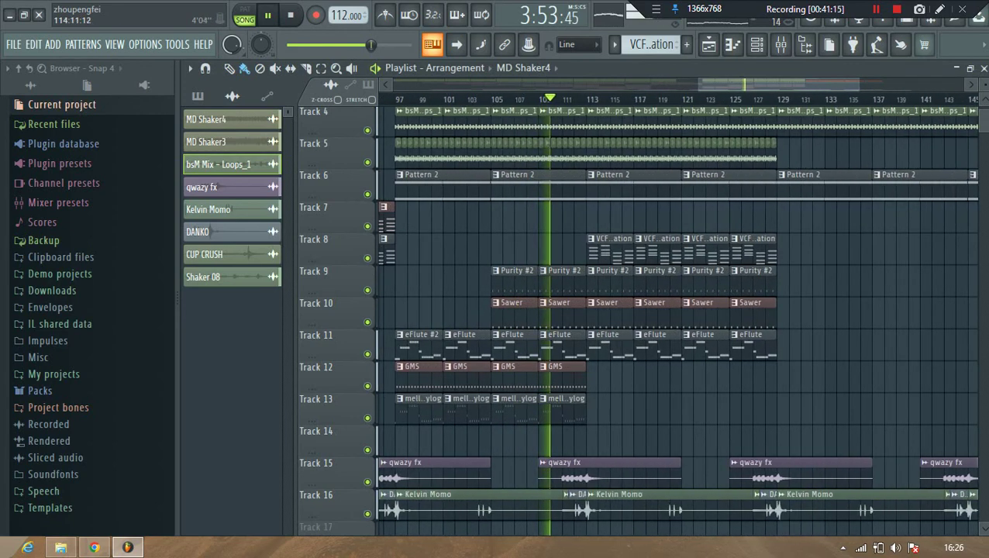
left_click(543, 378)
left_click_drag(583, 379, 744, 376)
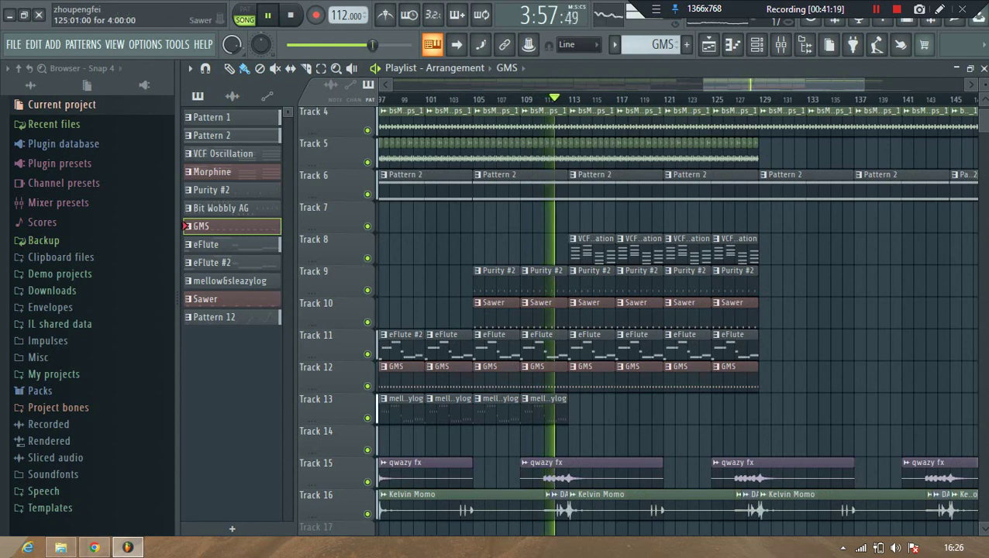
scroll(671, 318, "down", 3)
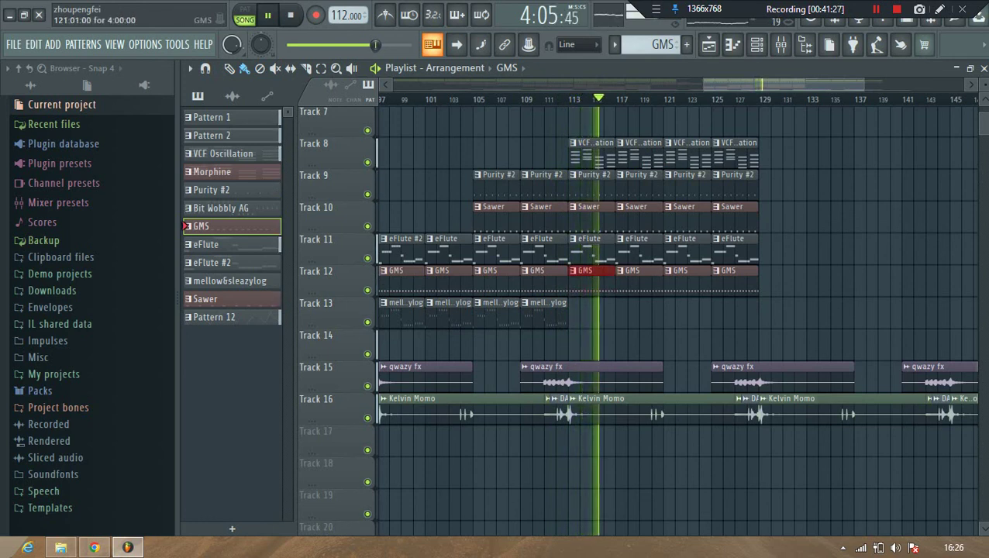
- Delete the GMS clips on Track 12 and the Sawer clips on Track 10 at bars 121 and 125
scroll(677, 321, "up", 2)
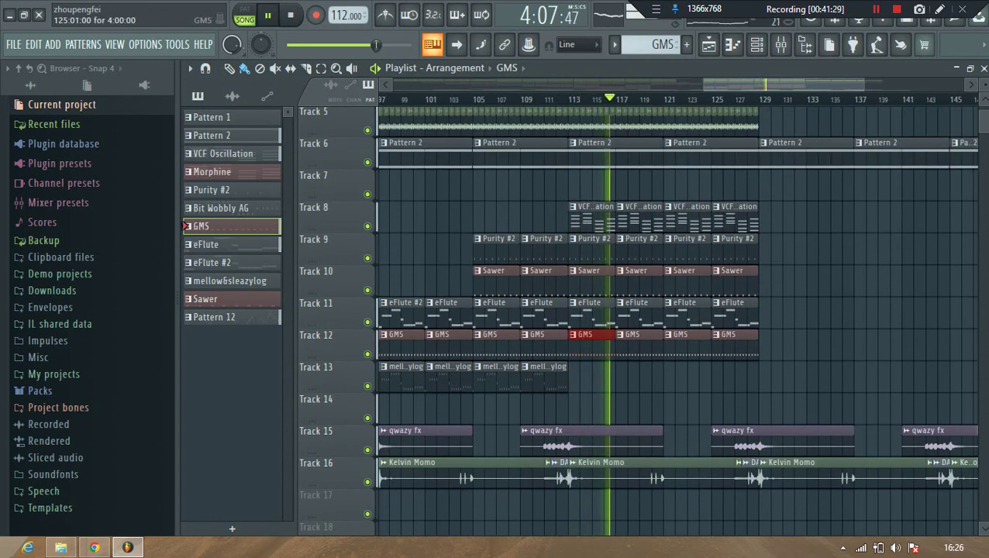
right_click(687, 344)
right_click(734, 344)
scroll(744, 349, "up", 4)
right_click(688, 408)
right_click(735, 408)
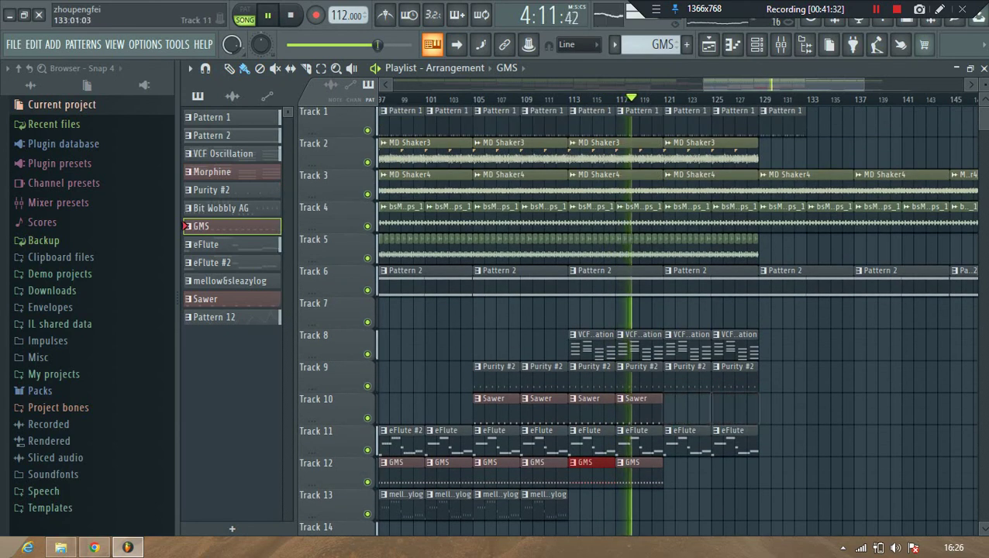
scroll(677, 321, "down", 3)
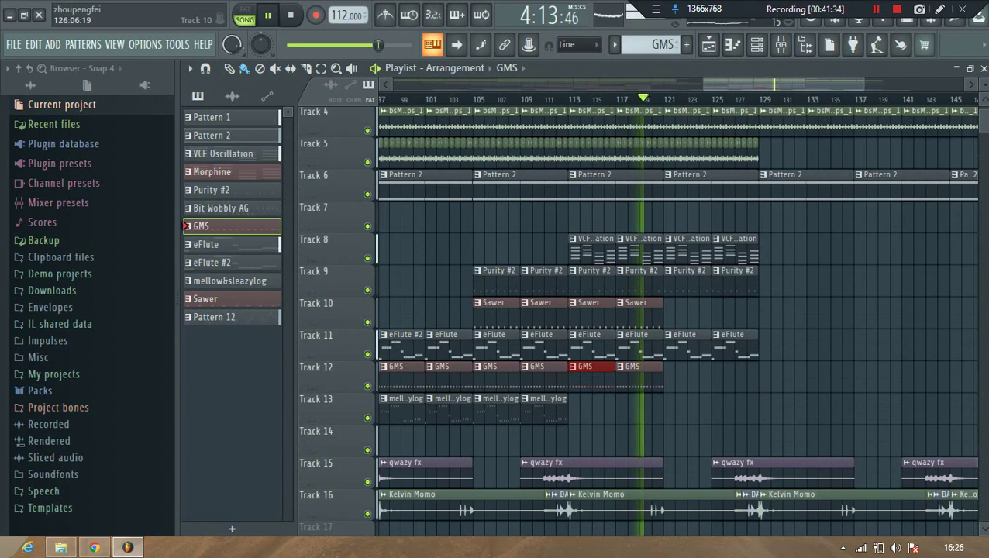
- Add two MD Shaker3 clips on Track 2 from bar 129 to bar 145
scroll(677, 321, "up", 2)
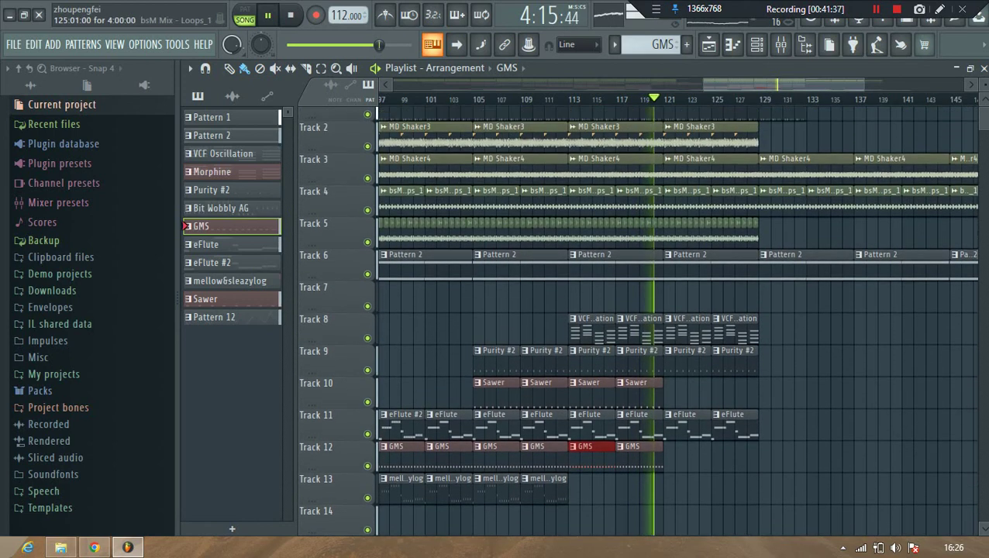
scroll(732, 200, "up", 1)
left_click(730, 156)
left_click_drag(770, 157, 858, 158)
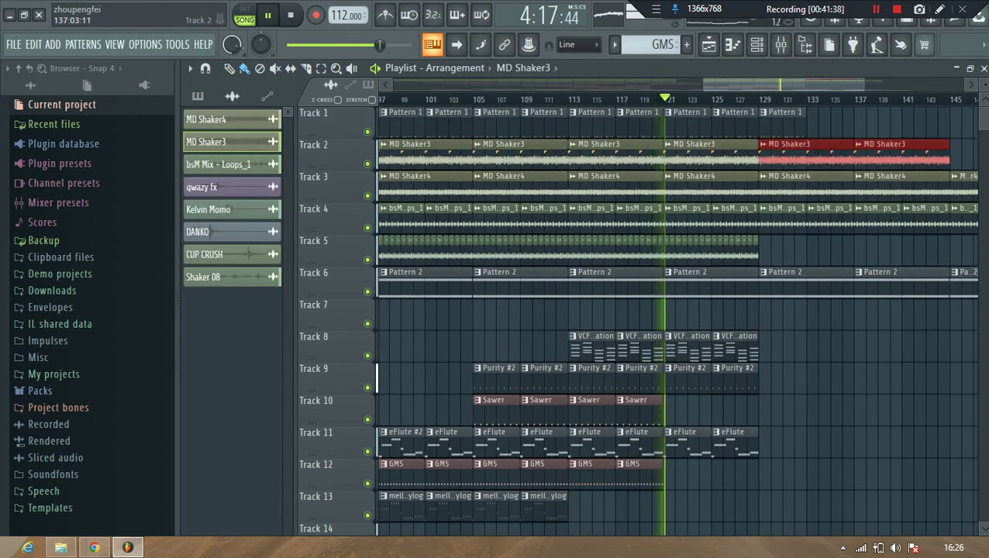
- Paint four Morphine clips on Track 7 from bar 129 to bar 145
left_click_drag(823, 86, 852, 85)
scroll(677, 321, "down", 3)
scroll(677, 321, "up", 2)
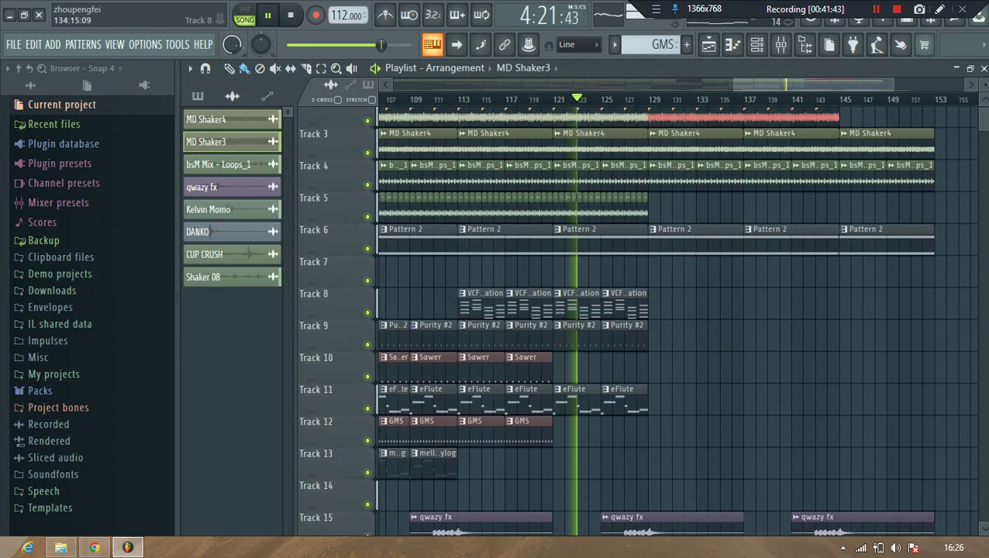
scroll(573, 333, "up", 1)
left_click(626, 309)
left_click(225, 172)
left_click_drag(659, 283, 810, 283)
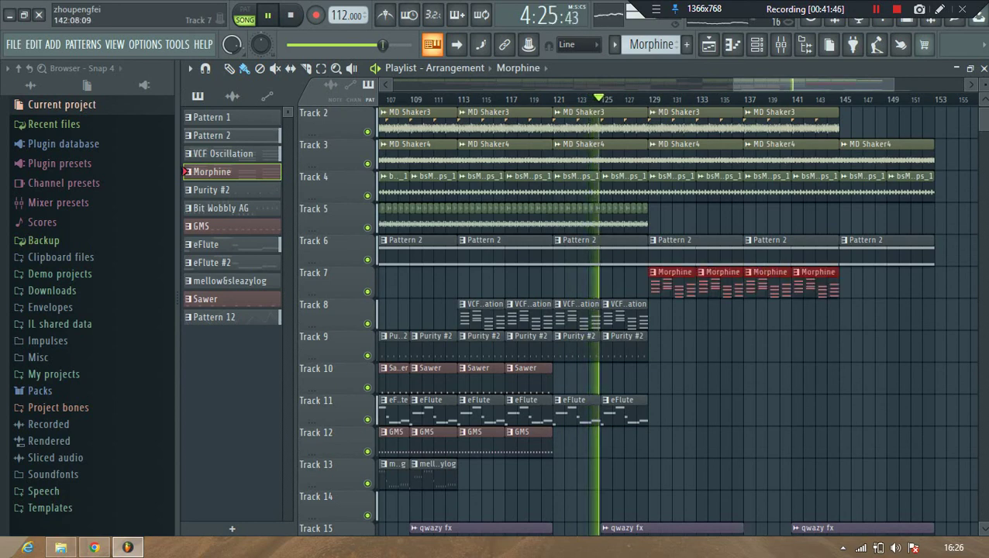
- Extend the MD Shaker3 clips on Track 2 and the Pattern 1 clips on Track 1 to bar 153
left_click(627, 311)
scroll(666, 349, "down", 2)
scroll(656, 346, "up", 3)
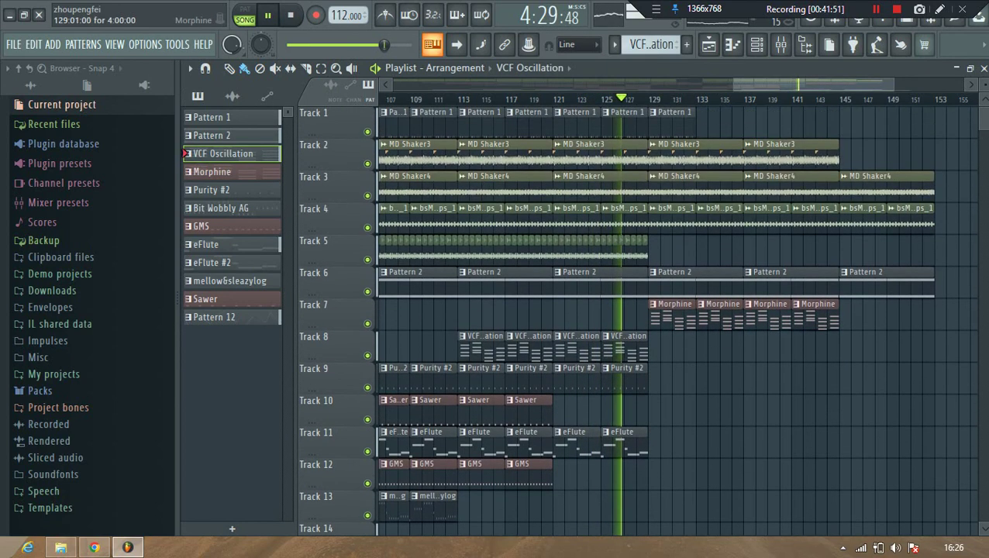
left_click(642, 250)
left_click(635, 160)
left_click_drag(857, 159, 845, 159)
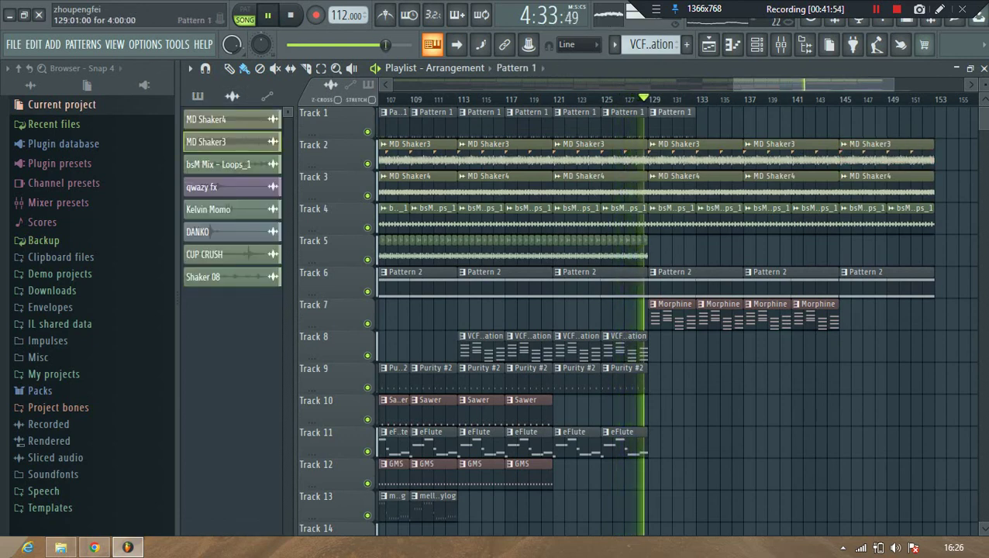
left_click(671, 125)
left_click_drag(713, 125, 908, 126)
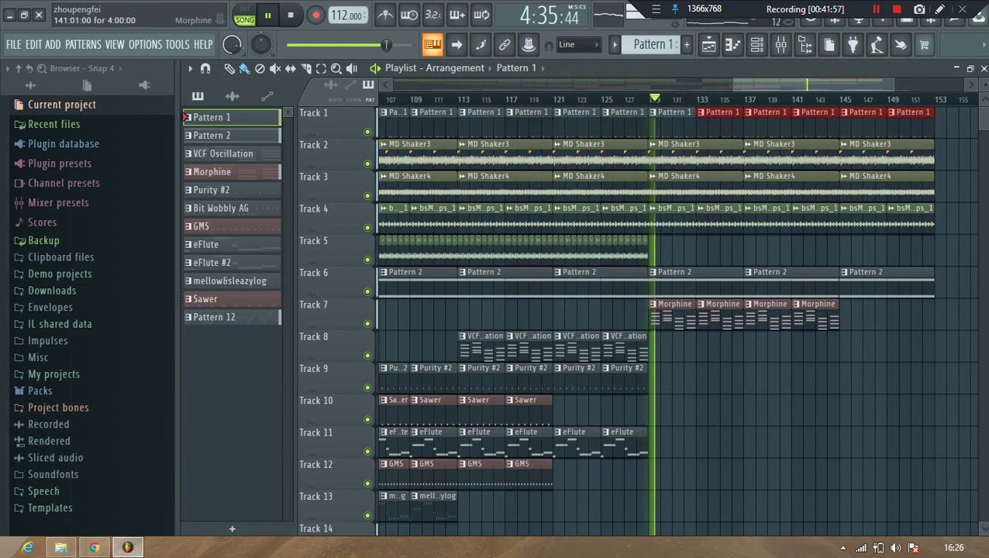
- Delete the last Morphine clip on Track 7 at bar 141
scroll(685, 325, "down", 4)
scroll(684, 326, "up", 3)
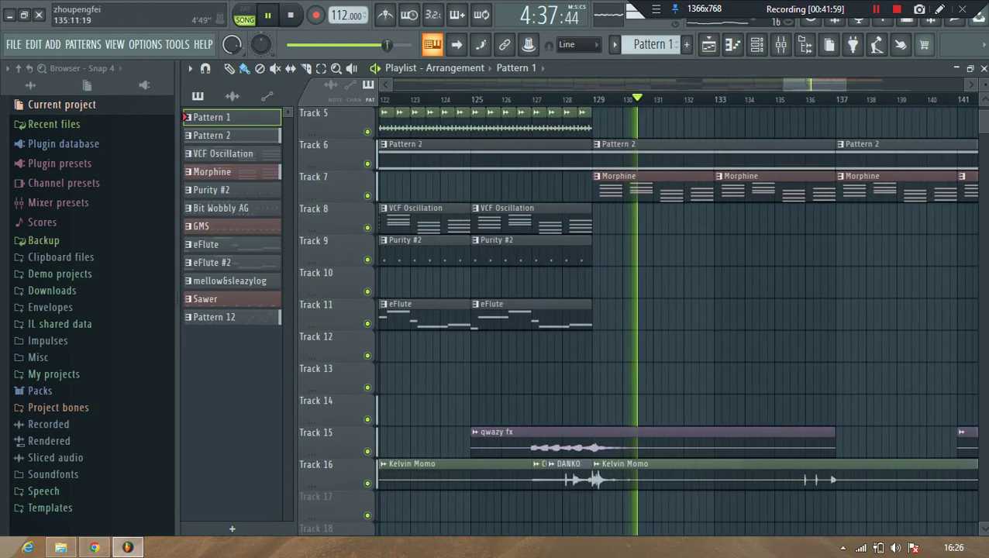
scroll(799, 279, "right", 5)
scroll(799, 279, "up", 4)
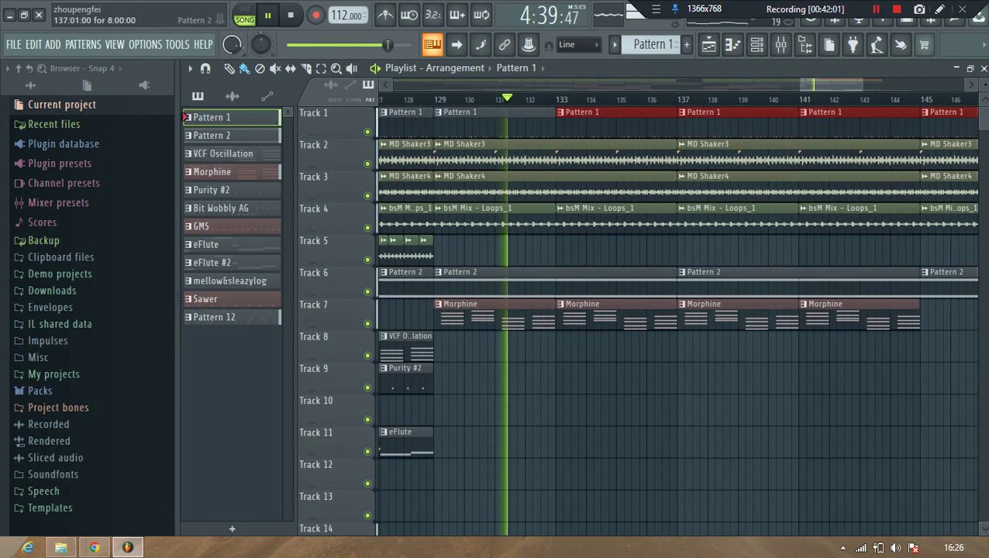
scroll(686, 291, "down", 2)
scroll(687, 290, "down", 4)
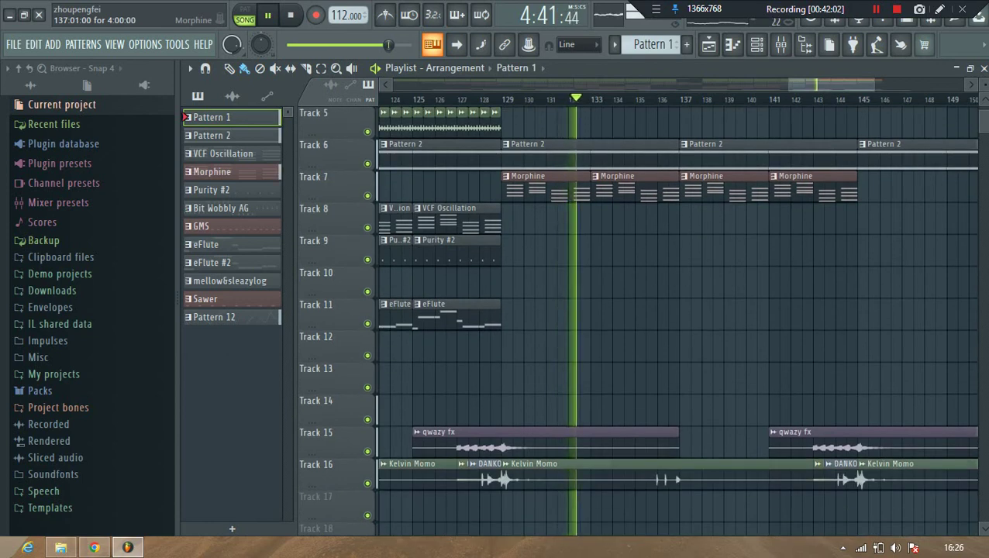
scroll(675, 310, "right", 4)
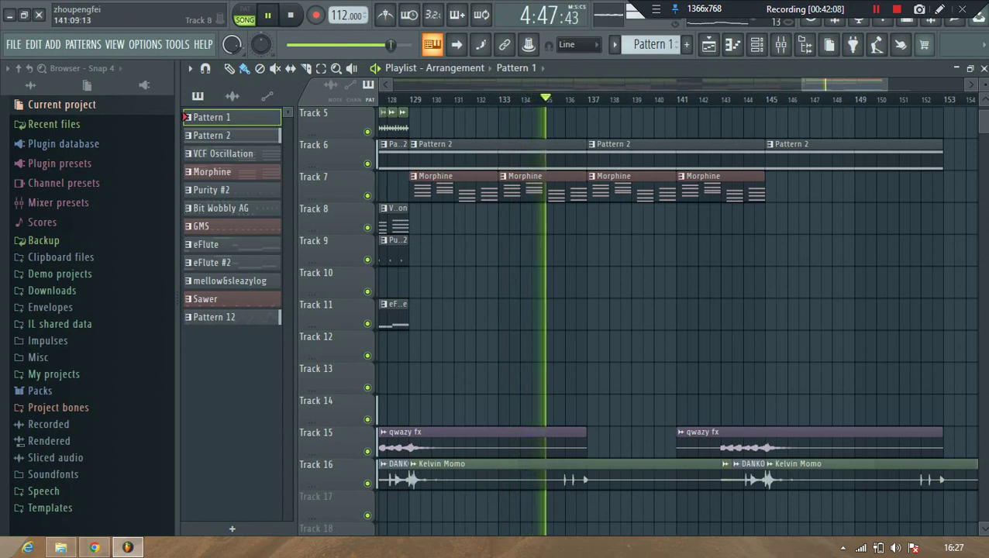
right_click(697, 189)
- Place a VCF Oscillation clip on Track 8 at bar 137 and trim it and the Morphine clip above to one bar
left_click(394, 220)
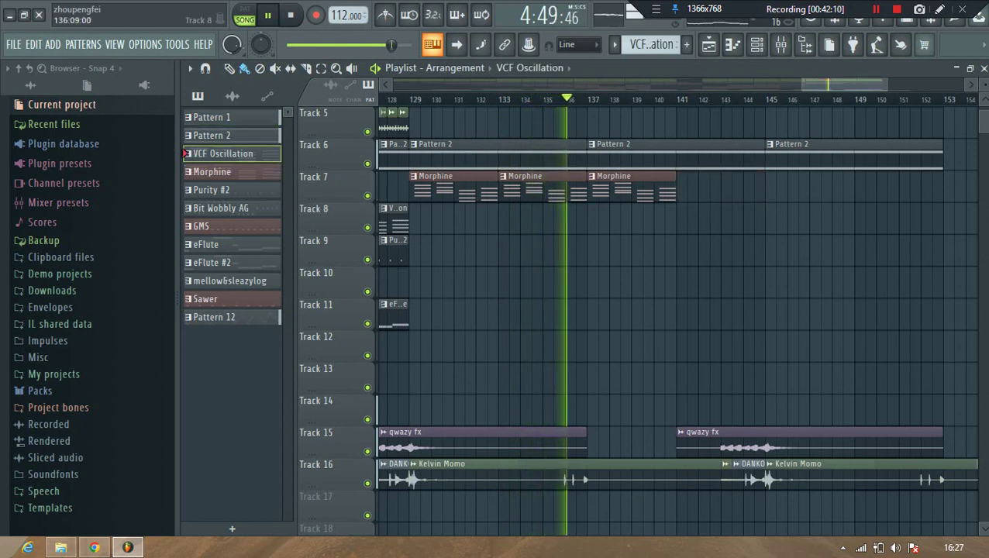
left_click(596, 220)
left_click_drag(675, 220, 608, 220)
left_click_drag(674, 186, 610, 186)
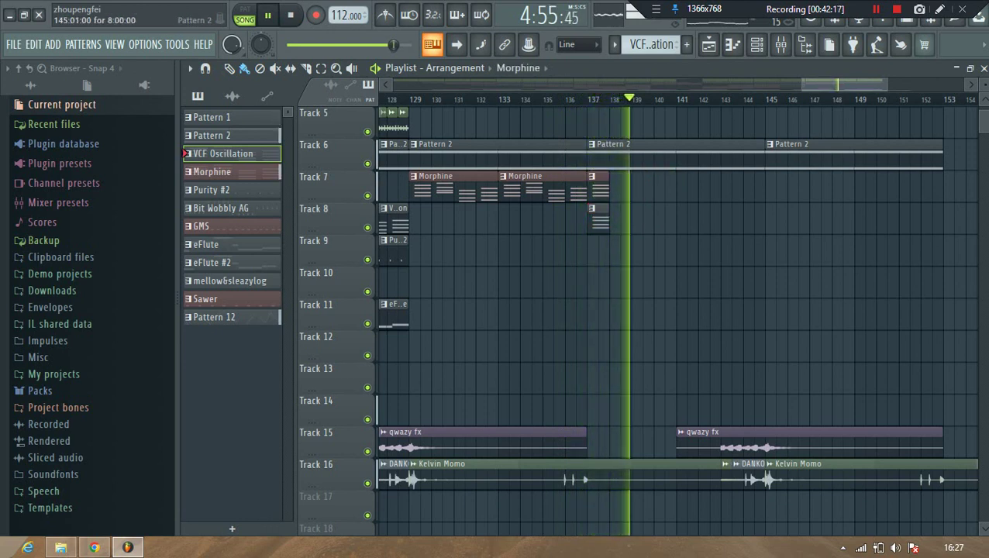
- Delete the Pattern 2 clip at bar 145 on Track 6 and trim the one at bar 137 to end at bar 141
right_click(786, 158)
left_click_drag(763, 159, 676, 158)
scroll(753, 260, "up", 1)
scroll(674, 310, "up", 3)
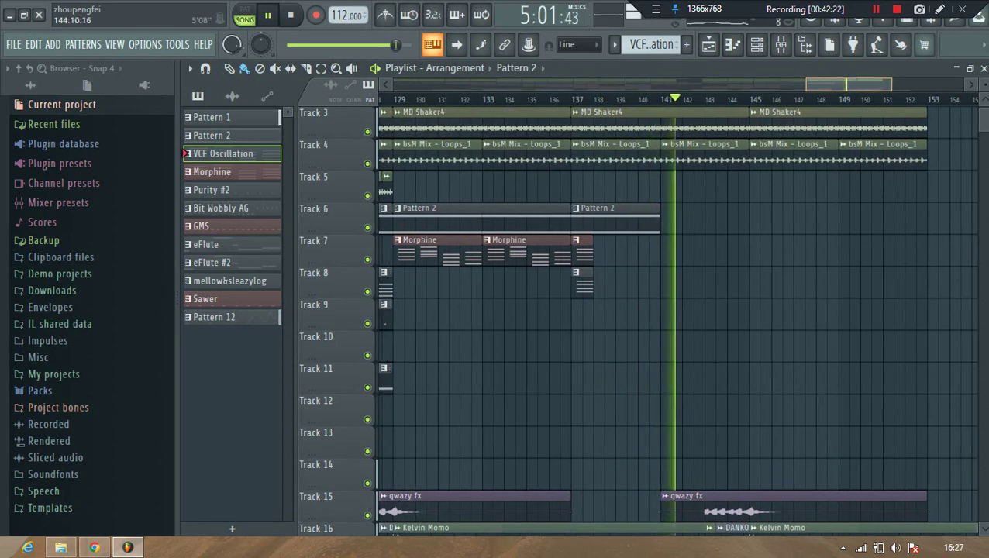
- Delete all clips from bar 145 onward on Tracks 1 to 4 and the Kelvin Momo clip at bar 145 on Track 16
scroll(674, 310, "down", 5)
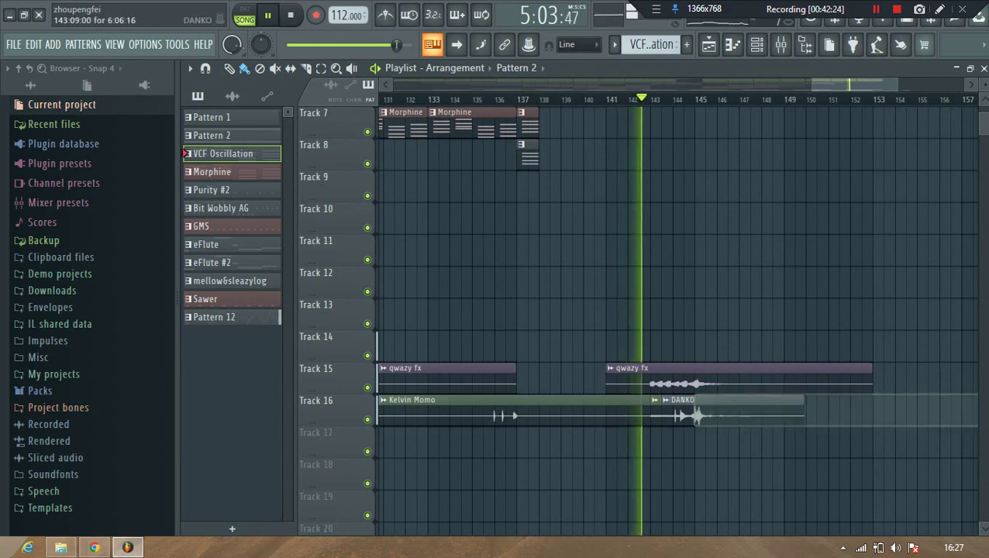
scroll(675, 318, "up", 8)
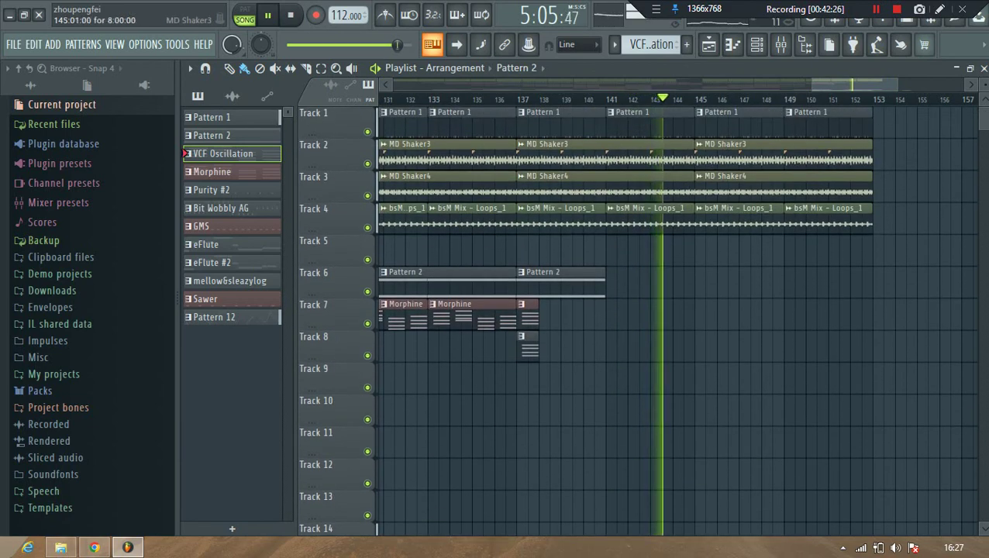
right_click(748, 159)
right_click(752, 190)
right_click(759, 221)
right_click(810, 221)
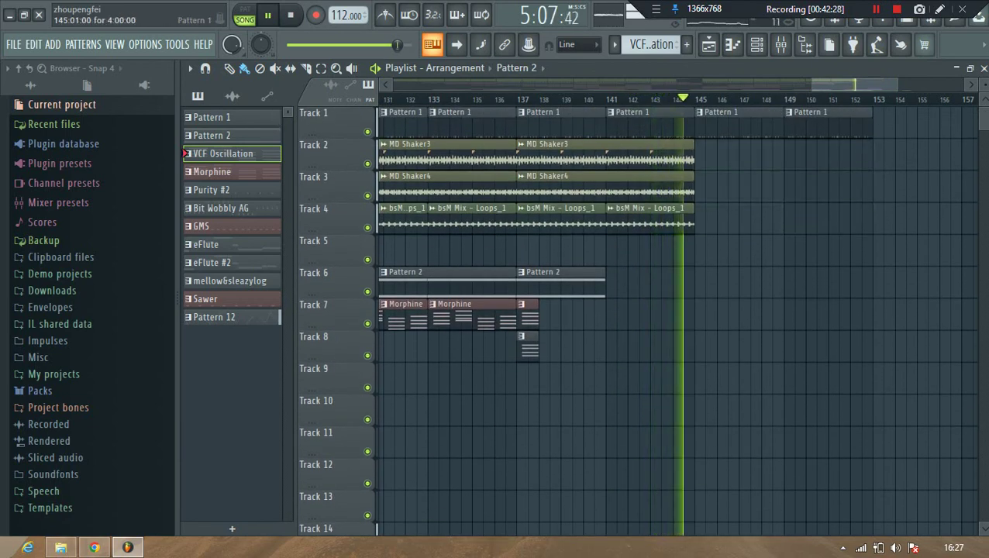
right_click(740, 124)
right_click(814, 124)
- Remove the leftover CUP CRUSH clip past bar 157 on Track 16 and replay the song's ending
scroll(749, 131, "down", 3)
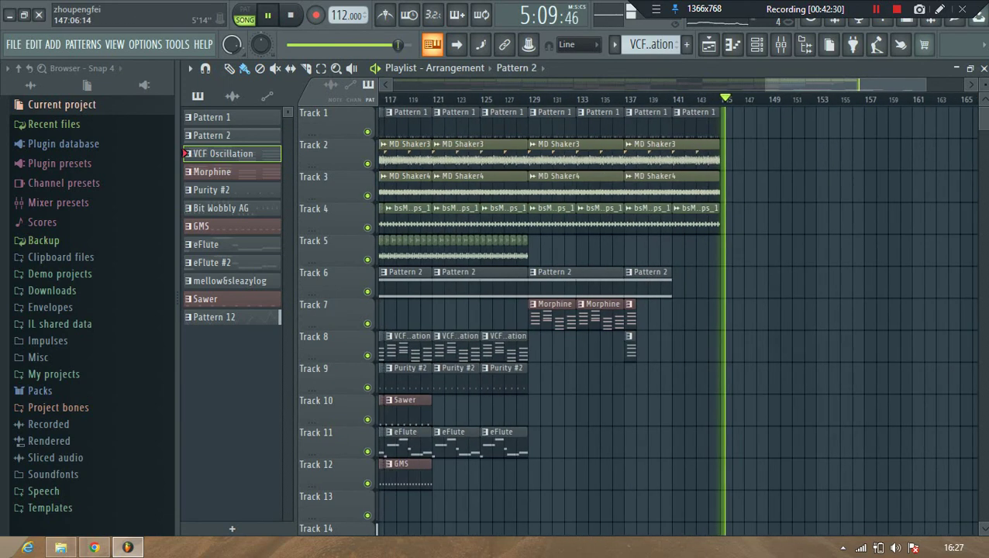
scroll(853, 152, "down", 3)
scroll(899, 159, "down", 5)
left_click_drag(882, 445, 877, 447)
left_click(765, 99)
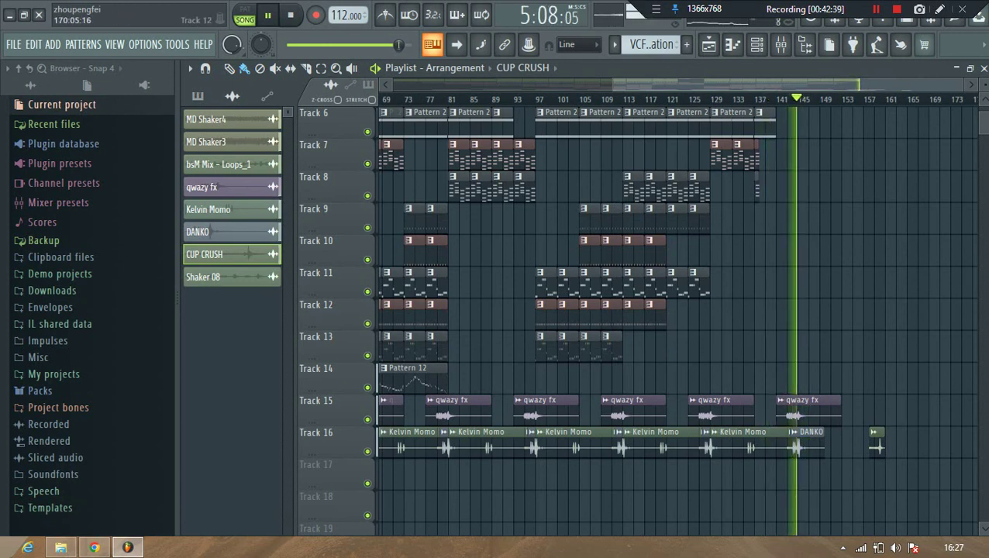
scroll(877, 446, "down", 3)
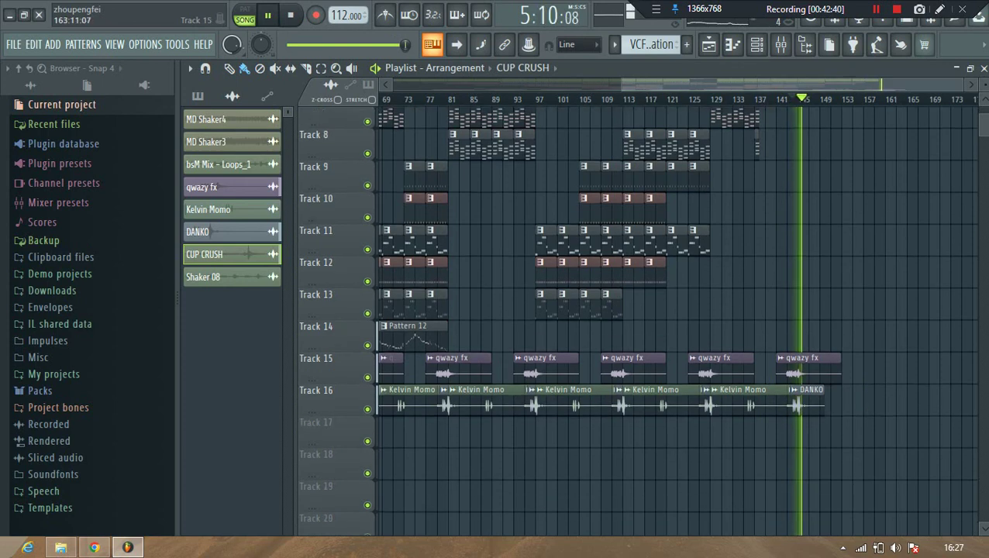
scroll(927, 184, "down", 2)
scroll(927, 183, "up", 2)
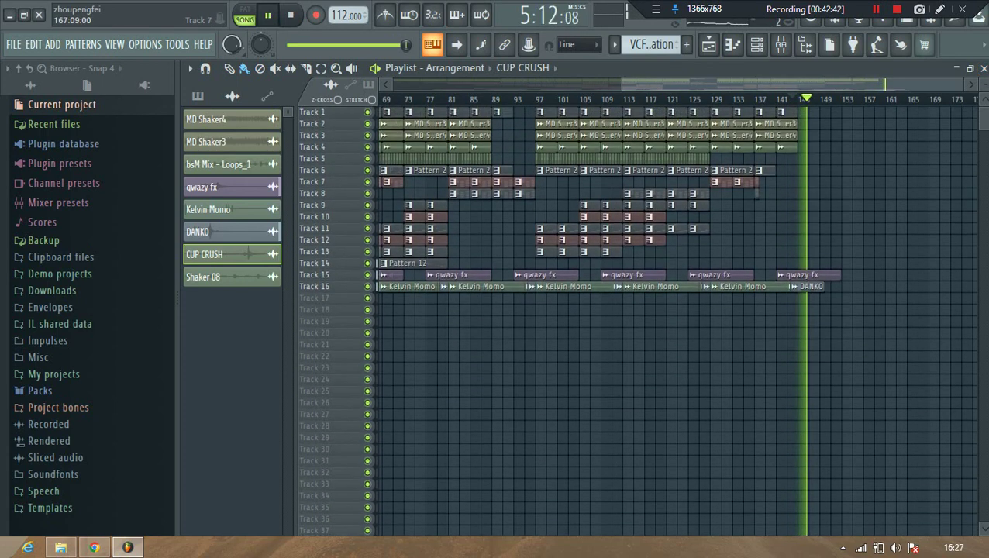
scroll(876, 447, "down", 2)
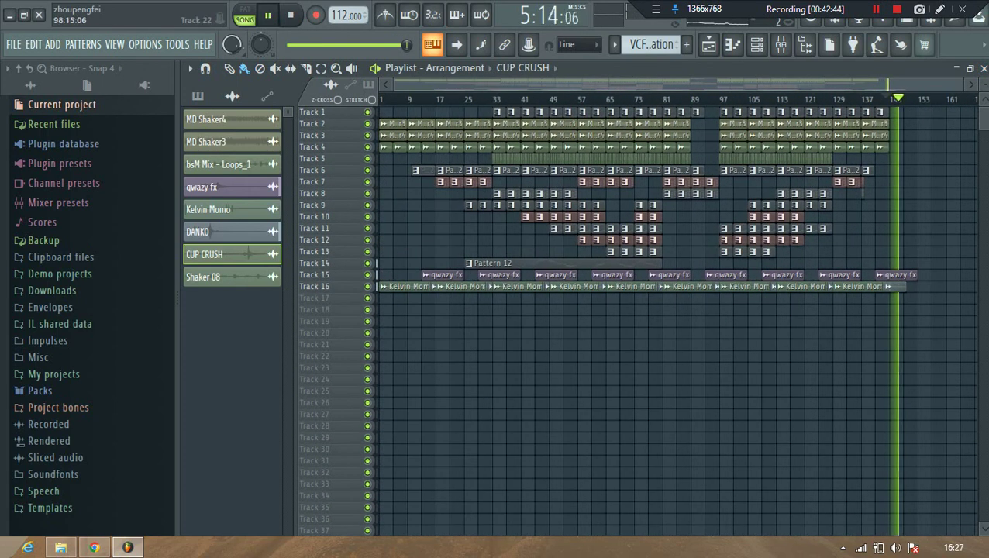